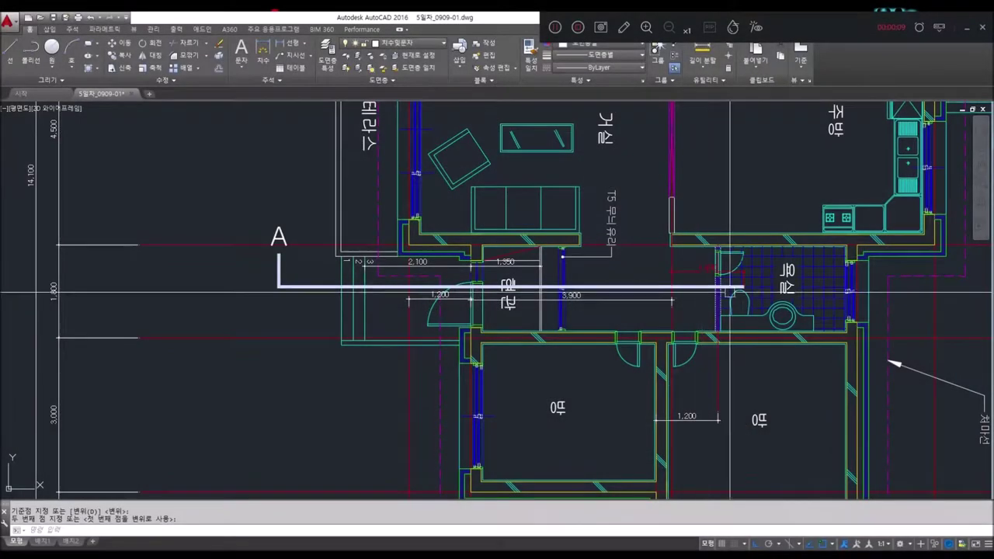
# Place the floor plan at its new position on the drawing sheet.
pyautogui.scroll(-5, 508, 294)
pyautogui.scroll(2, 558, 225)
pyautogui.scroll(2, 557, 225)
pyautogui.scroll(4, 496, 305)
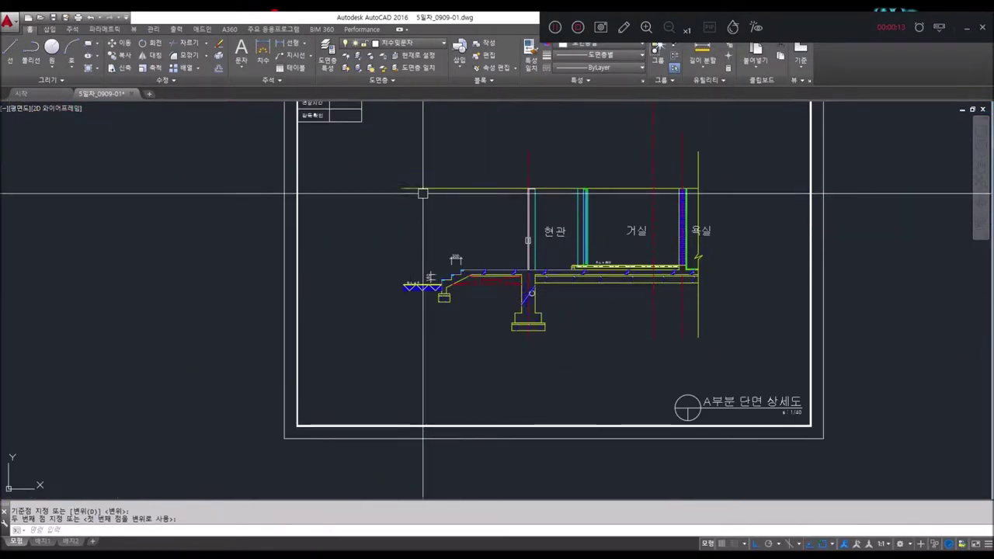
pyautogui.moveTo(618, 186); pyautogui.dragTo(666, 366, button='middle')
pyautogui.moveTo(636, 117)
pyautogui.mouseDown(button='middle')
pyautogui.moveTo(630, 291)
pyautogui.moveTo(613, 359)
pyautogui.mouseUp(button='middle')
pyautogui.scroll(-3, 481, 250)
pyautogui.scroll(-2, 482, 250)
pyautogui.click(481, 250)
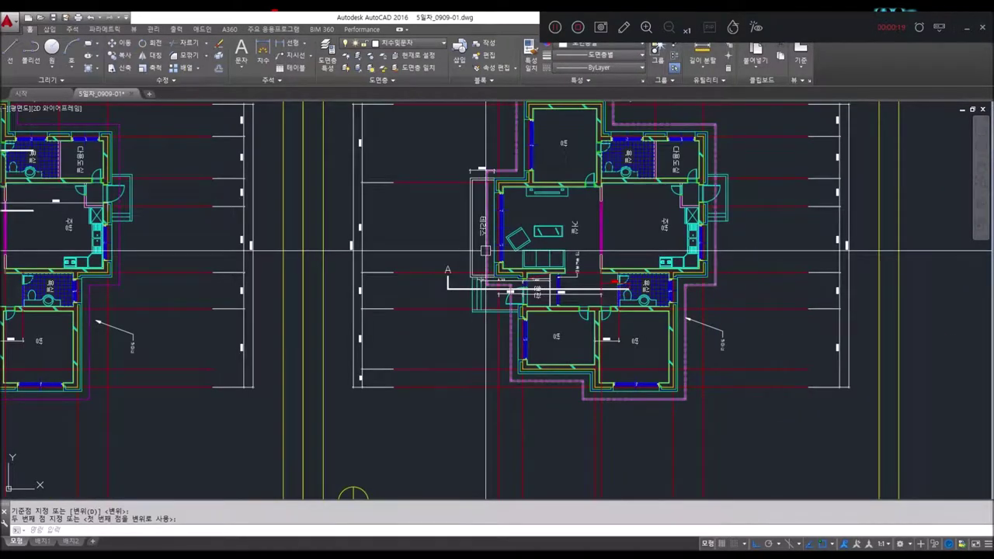
pyautogui.scroll(-2, 577, 224)
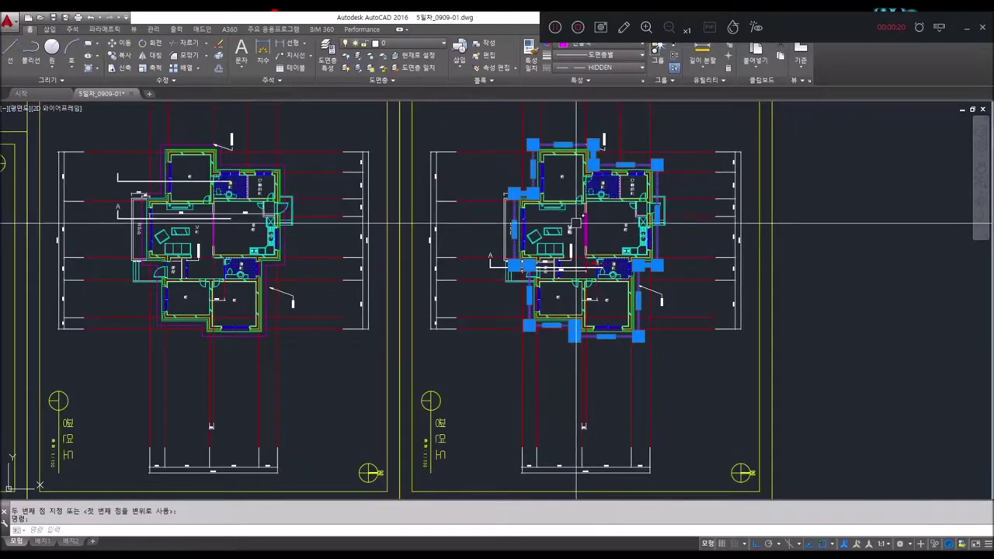
# Window-select the right floor plan, then clear the selection.
pyautogui.press('Escape')
pyautogui.click(586, 123)
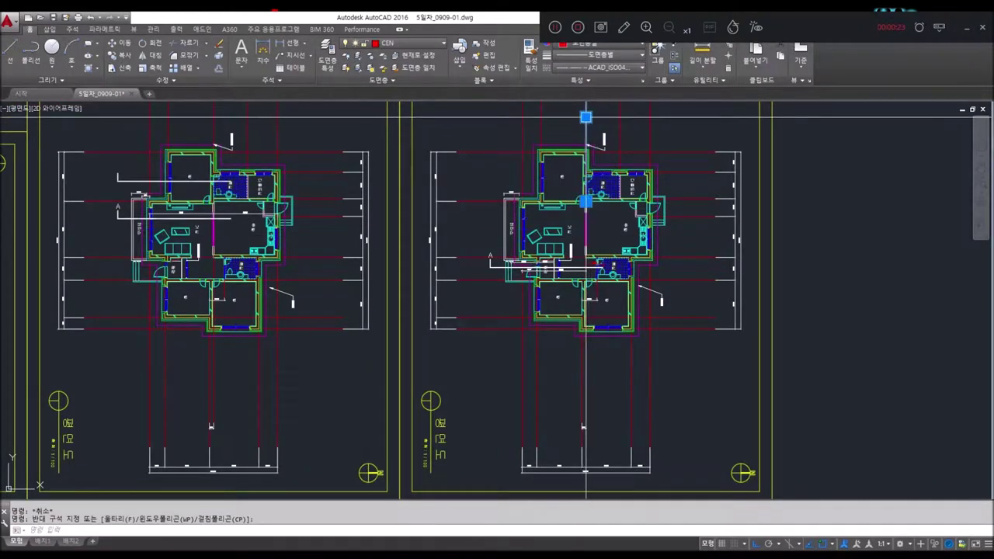
pyautogui.click(513, 220)
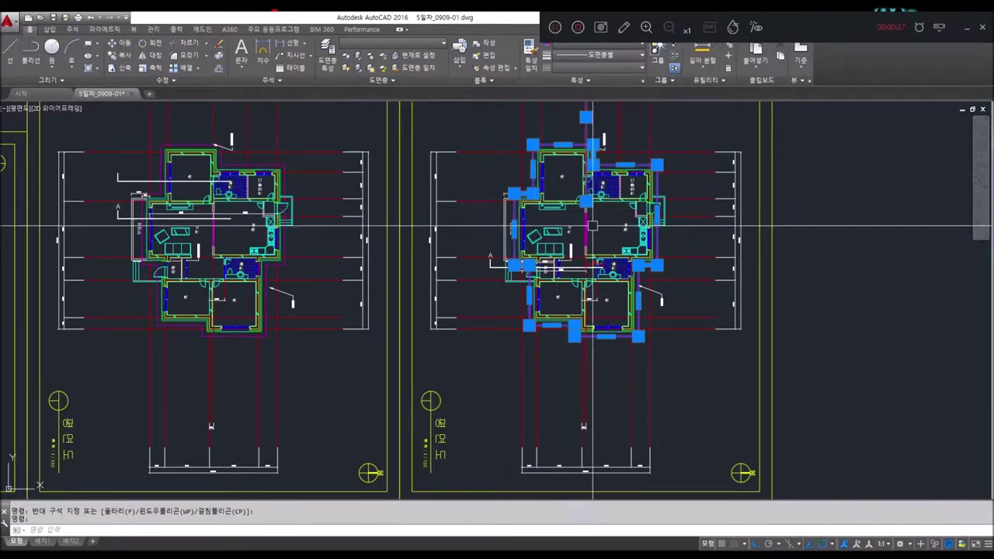
pyautogui.scroll(3, 583, 220)
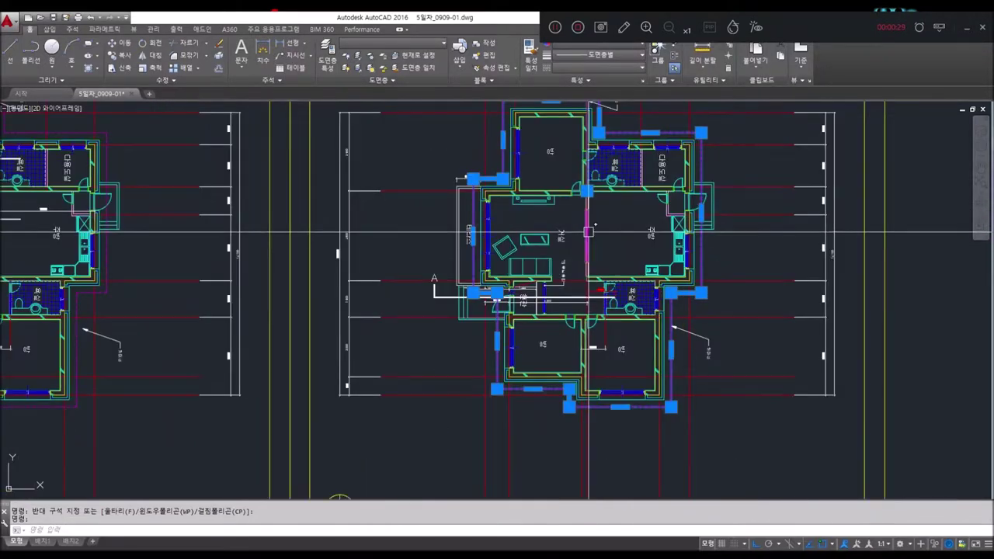
pyautogui.scroll(3, 583, 220)
pyautogui.press('Escape')
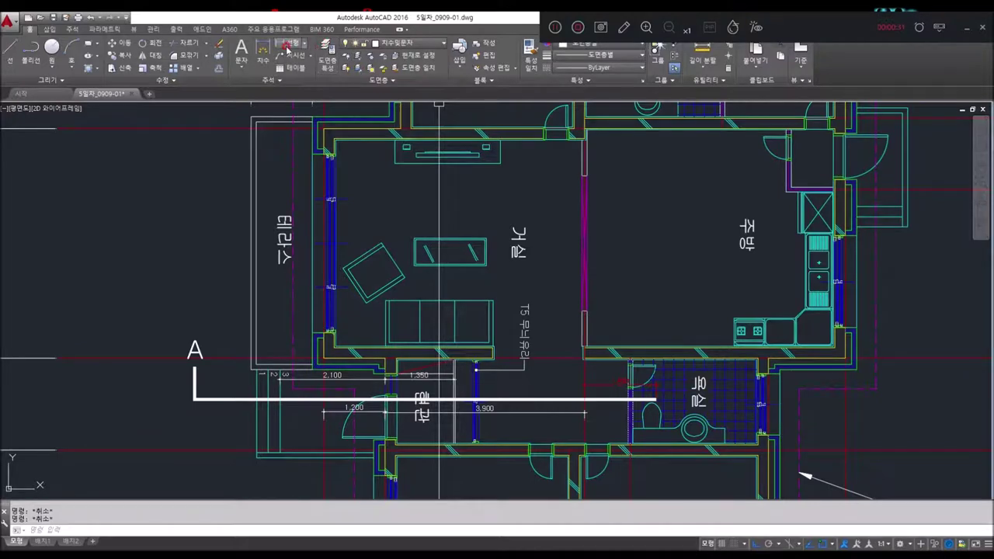
# Add a 5,100 linear dimension across the living room width.
pyautogui.click(285, 45)
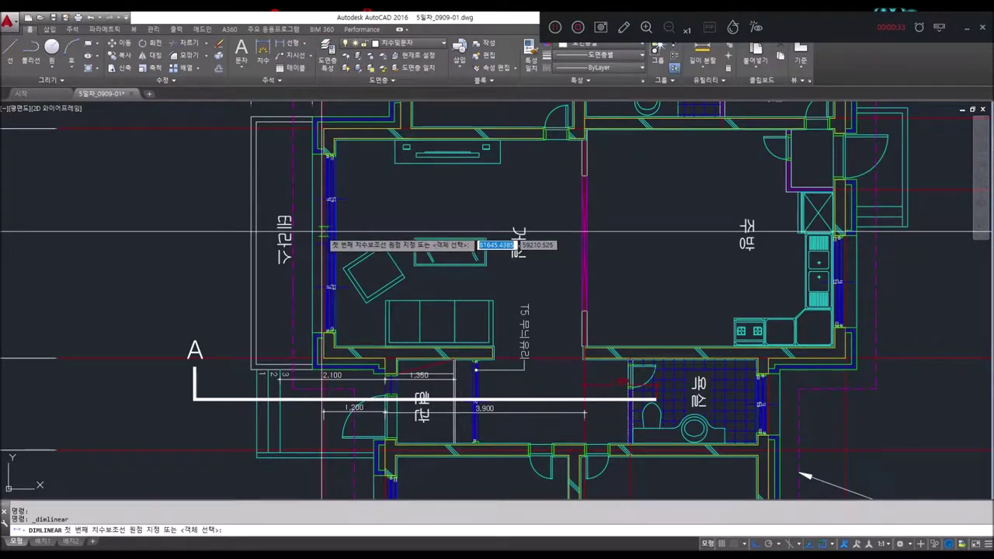
pyautogui.scroll(5, 584, 233)
pyautogui.click(618, 217)
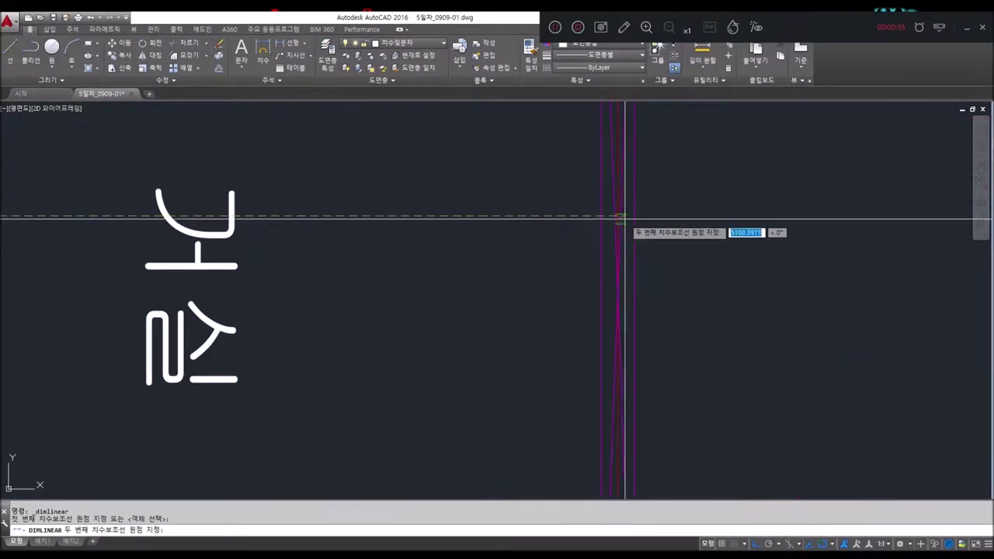
pyautogui.scroll(-3, 627, 340)
pyautogui.scroll(-3, 628, 339)
pyautogui.click(722, 334)
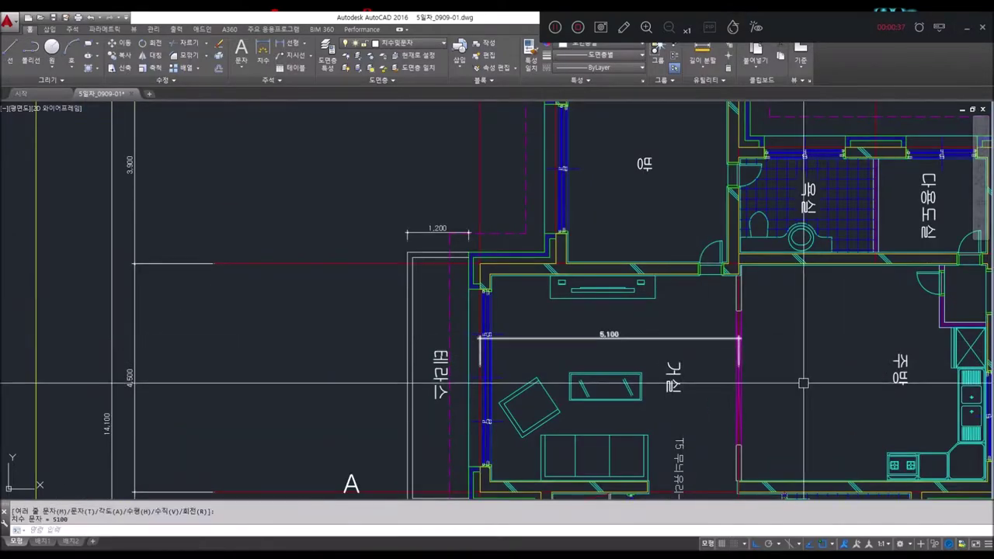
pyautogui.scroll(2, 613, 336)
# Add a matching 5,100 linear dimension across the kitchen width.
pyautogui.press('Return')
pyautogui.scroll(4, 614, 336)
pyautogui.scroll(5, 561, 333)
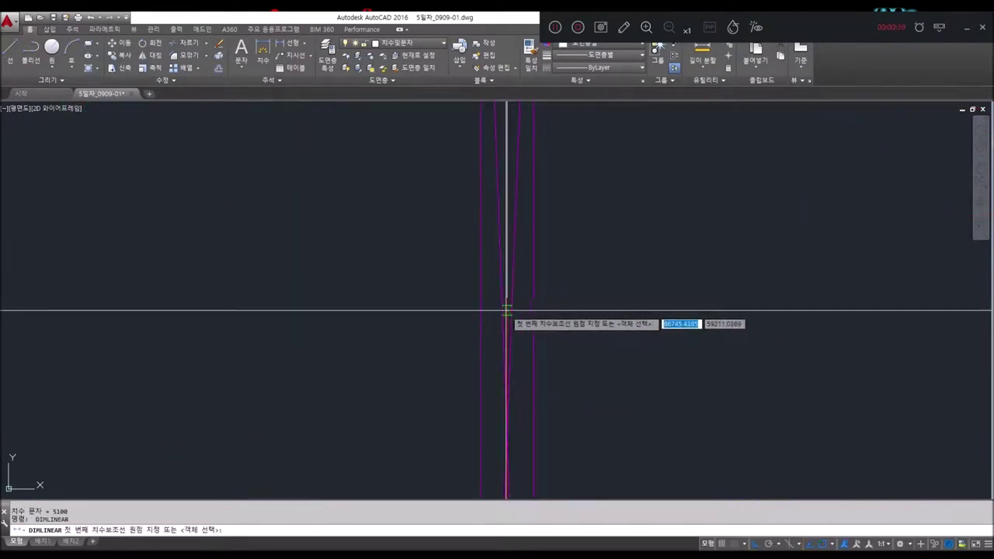
pyautogui.scroll(-5, 508, 322)
pyautogui.scroll(1, 464, 344)
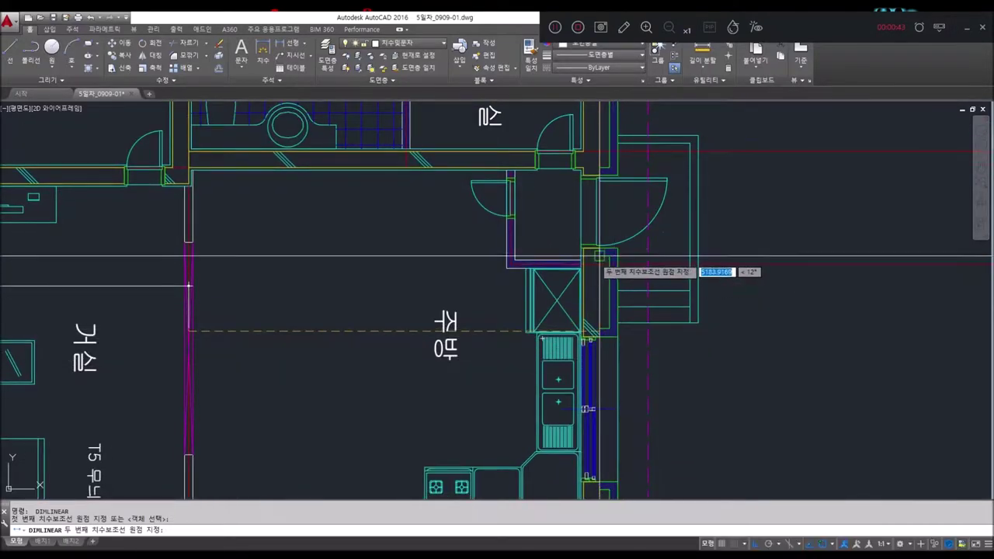
pyautogui.scroll(6, 595, 293)
pyautogui.scroll(6, 591, 298)
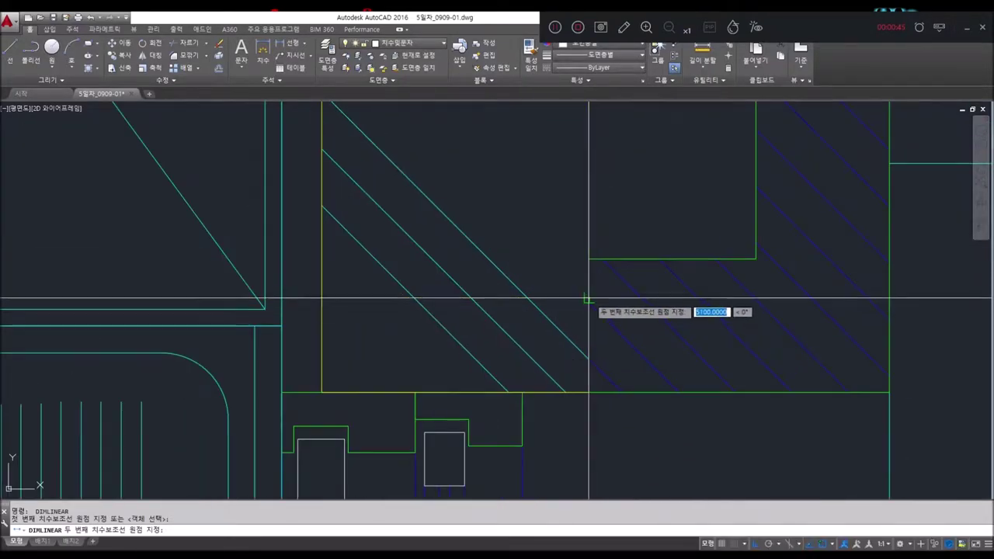
pyautogui.scroll(-5, 589, 298)
pyautogui.scroll(-2, 466, 326)
pyautogui.scroll(3, 574, 383)
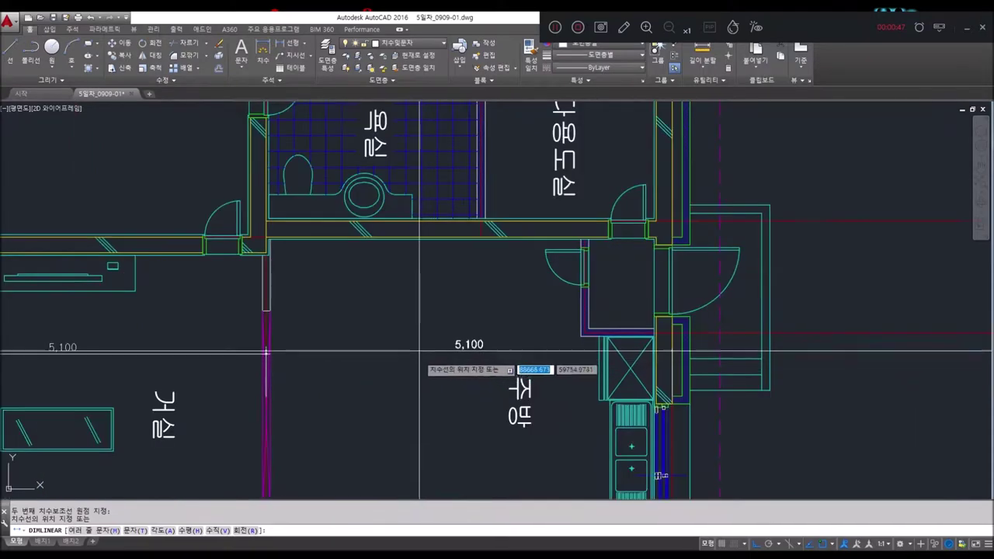
pyautogui.click(433, 352)
pyautogui.scroll(-4, 523, 252)
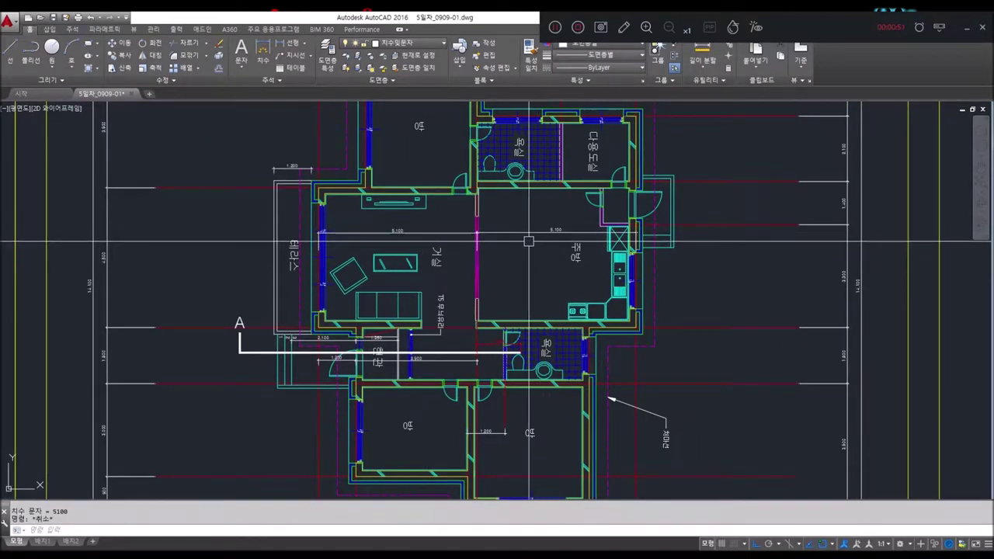
pyautogui.scroll(-2, 517, 236)
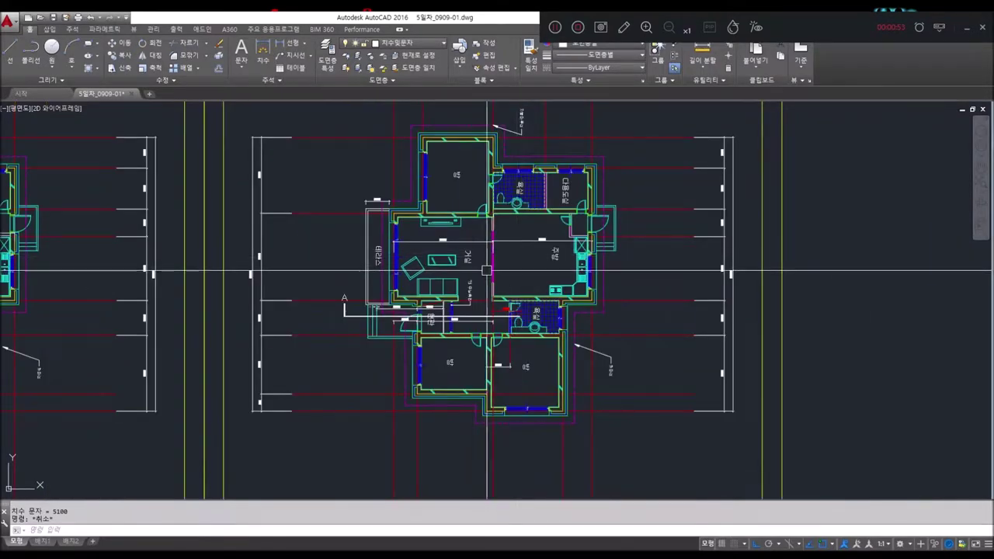
pyautogui.scroll(2, 488, 252)
pyautogui.scroll(4, 414, 242)
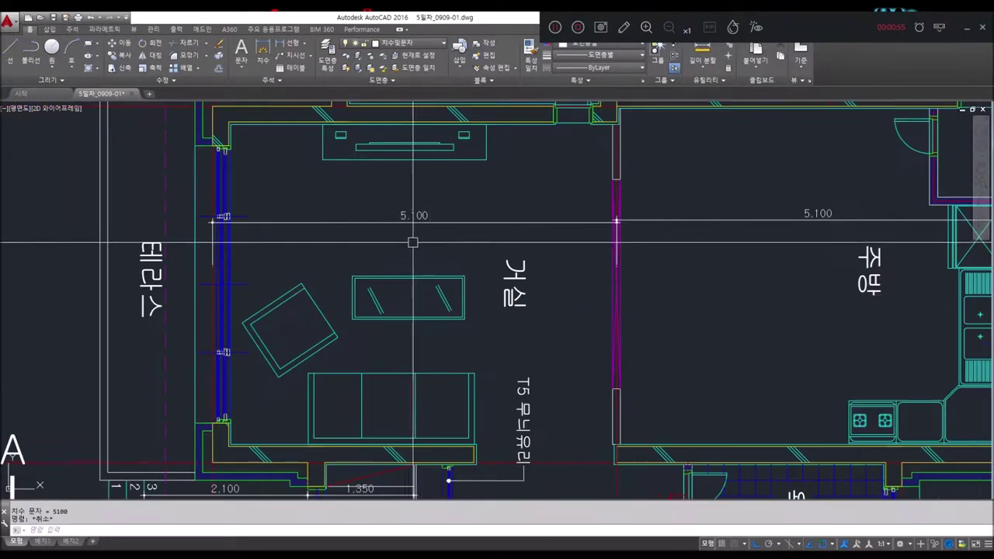
# Dimension the 3,900 span between the two red gridlines above the section's entrance and living room.
pyautogui.moveTo(469, 316)
pyautogui.mouseDown(button='middle')
pyautogui.moveTo(447, 130)
pyautogui.moveTo(469, 78)
pyautogui.mouseUp(button='middle')
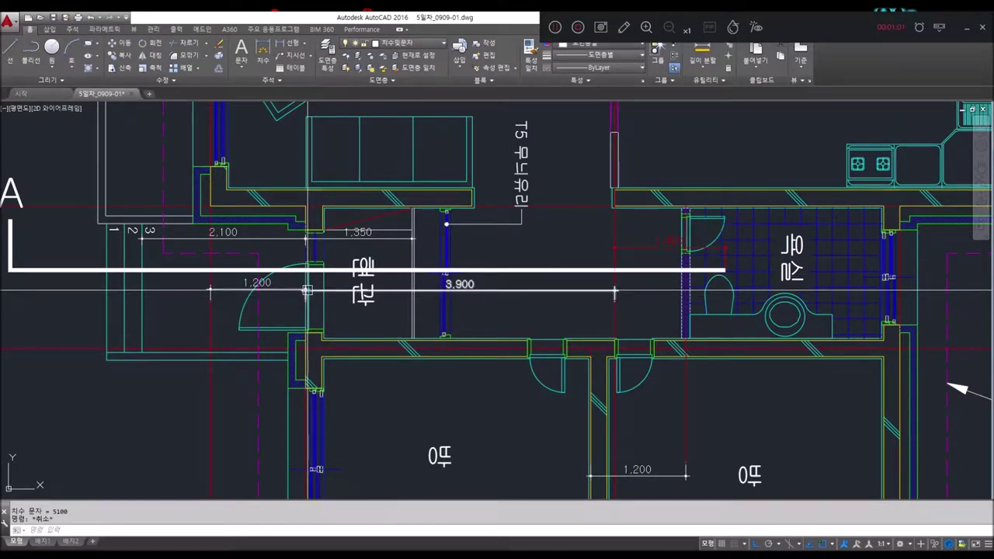
pyautogui.scroll(-4, 526, 186)
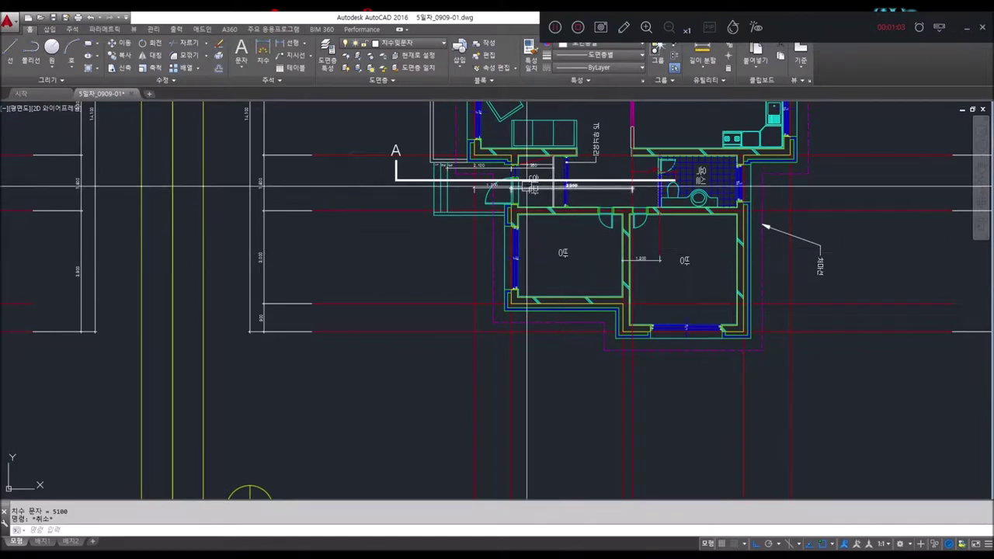
pyautogui.scroll(-2, 527, 186)
pyautogui.scroll(2, 572, 288)
pyautogui.moveTo(572, 288)
pyautogui.mouseDown(button='middle')
pyautogui.moveTo(595, 244)
pyautogui.moveTo(528, 302)
pyautogui.mouseUp(button='middle')
pyautogui.scroll(4, 583, 228)
pyautogui.press('Escape')
pyautogui.click(300, 42)
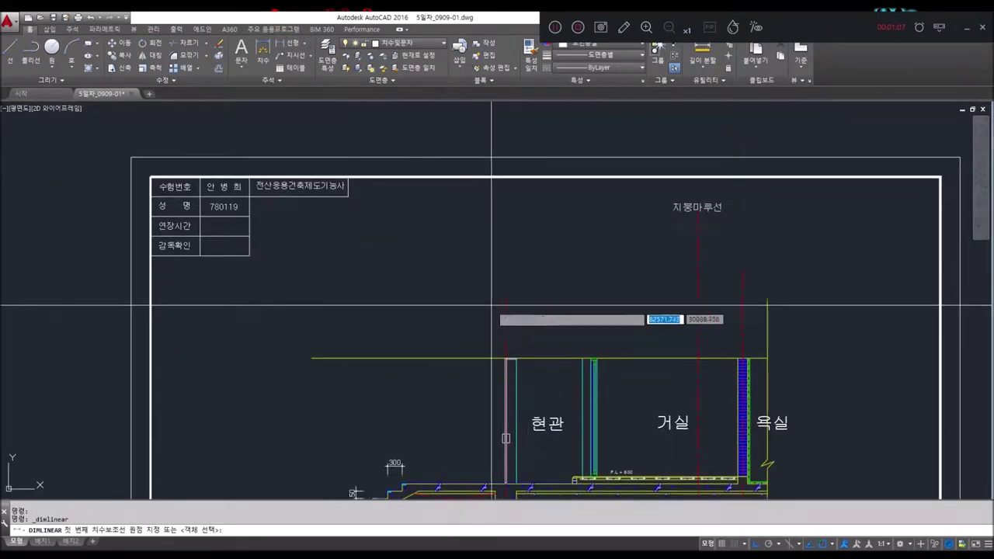
pyautogui.click(506, 299)
pyautogui.click(697, 295)
pyautogui.click(627, 276)
pyautogui.press('Escape')
pyautogui.press('Escape')
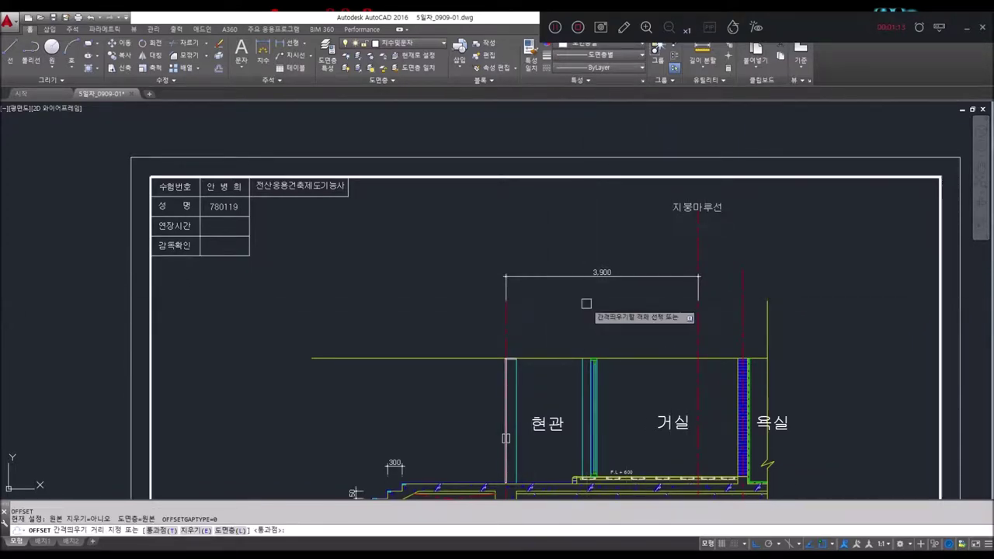
pyautogui.write('5100')
# Offset the yellow line 700 upward.
pyautogui.press('Escape')
pyautogui.press('Escape')
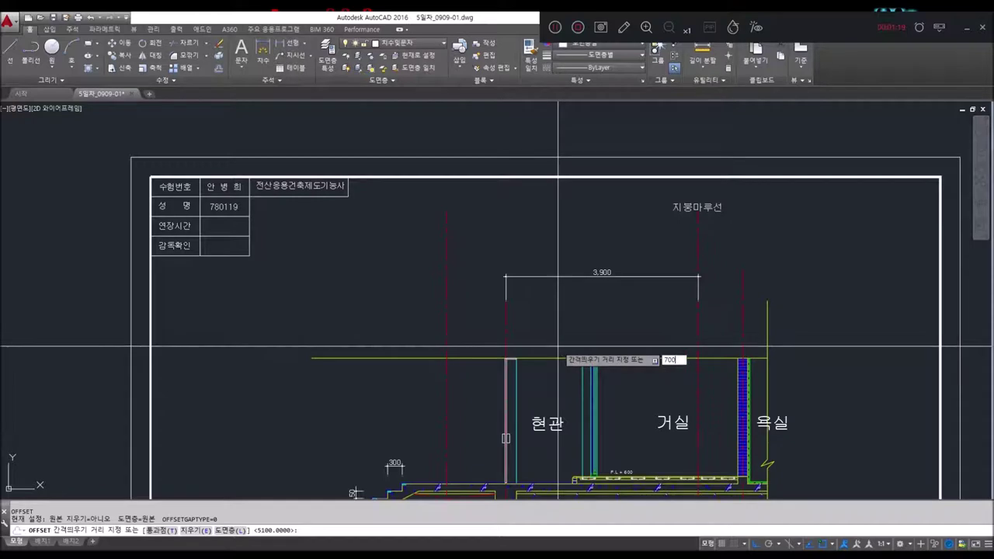
pyautogui.press('Return')
pyautogui.click(476, 362)
pyautogui.click(455, 323)
pyautogui.press('Escape')
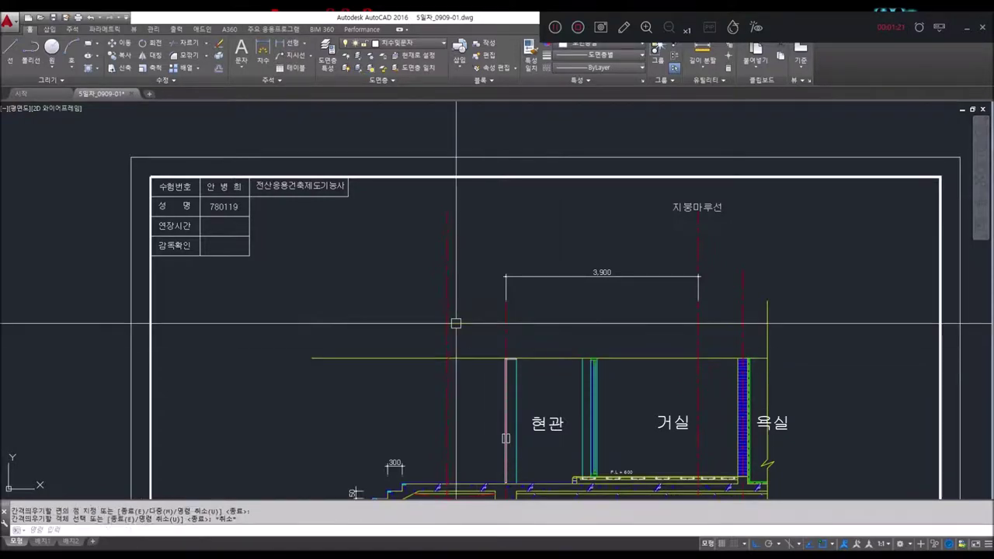
pyautogui.write('rec')
# Draw a 1000 by 400 rectangle with a diagonal line across it.
pyautogui.press('Return')
pyautogui.click(359, 266)
pyautogui.write('1000')
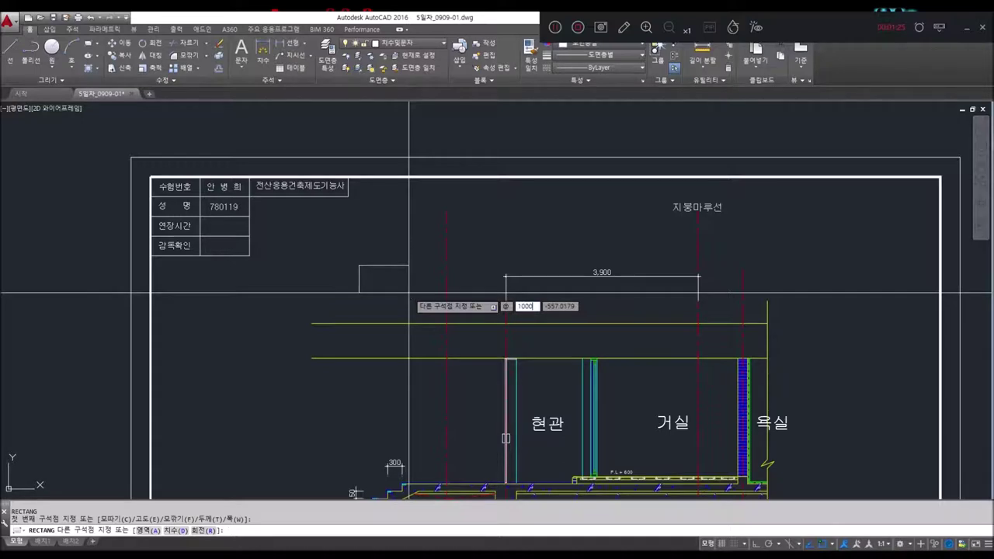
pyautogui.press('Return')
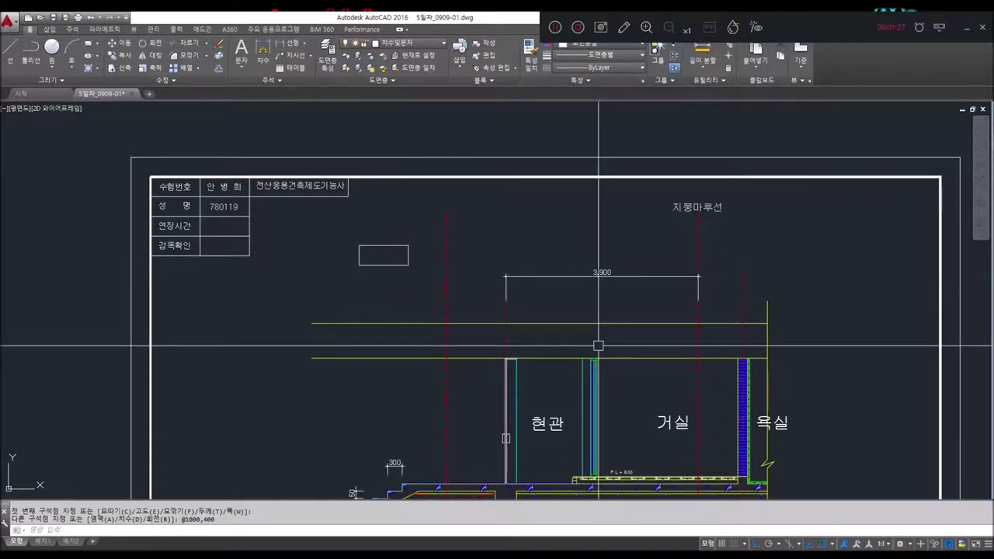
pyautogui.write('l')
pyautogui.press('Return')
pyautogui.click(358, 265)
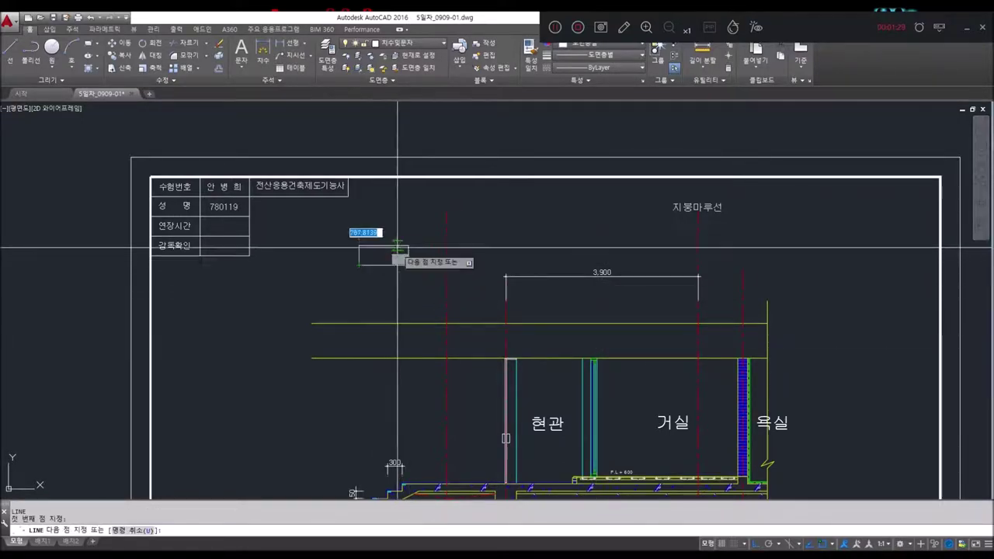
pyautogui.click(408, 245)
pyautogui.press('Return')
# Start copying the diagonal guide line from a base point, then cancel the copy.
pyautogui.write('tr')
pyautogui.press('Return')
pyautogui.press('Return')
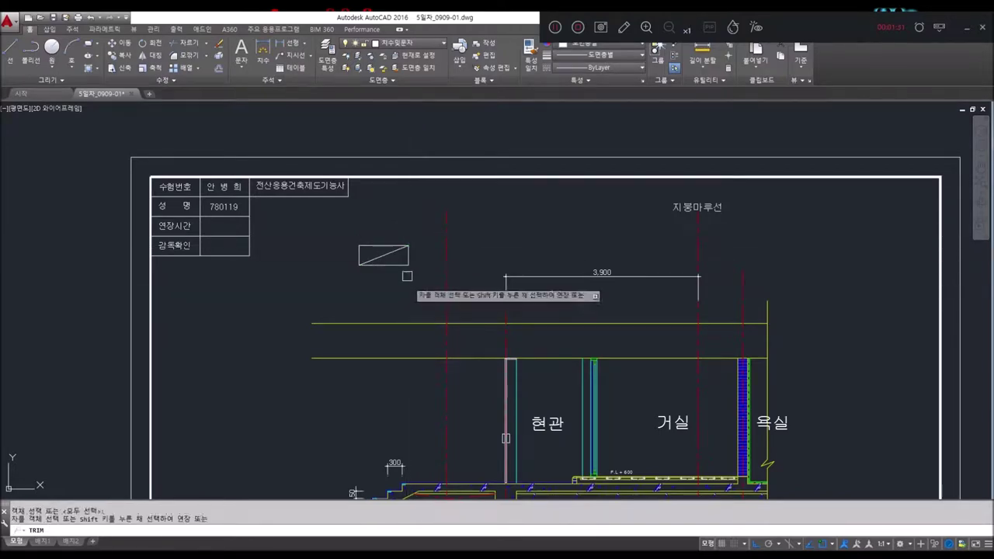
pyautogui.press('Escape')
pyautogui.write('co')
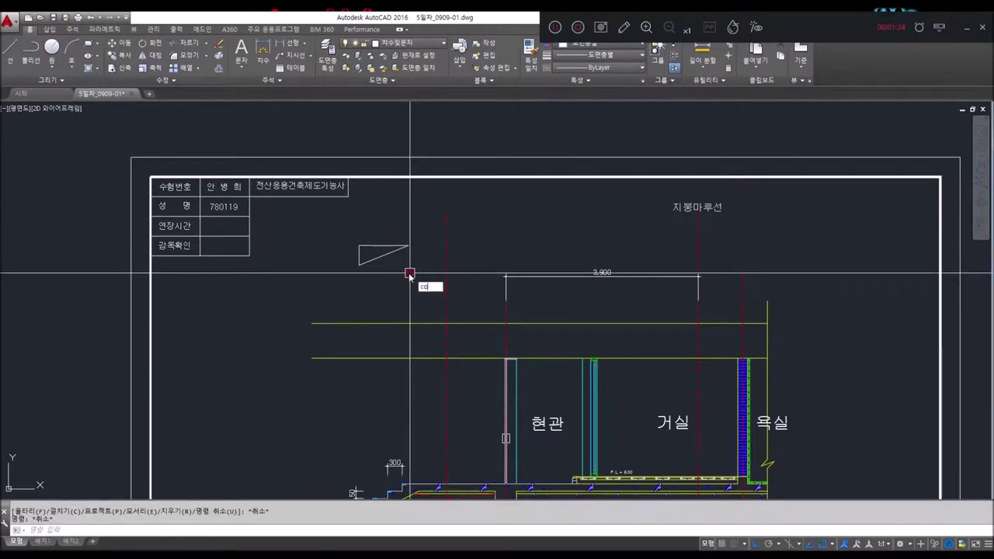
pyautogui.press('Return')
pyautogui.press('Return')
pyautogui.click(359, 265)
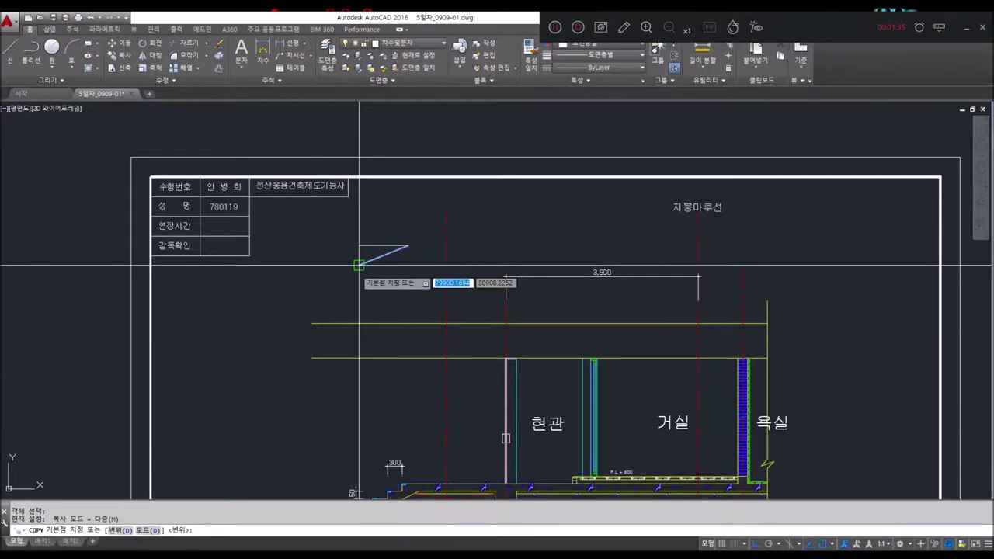
pyautogui.click(486, 265)
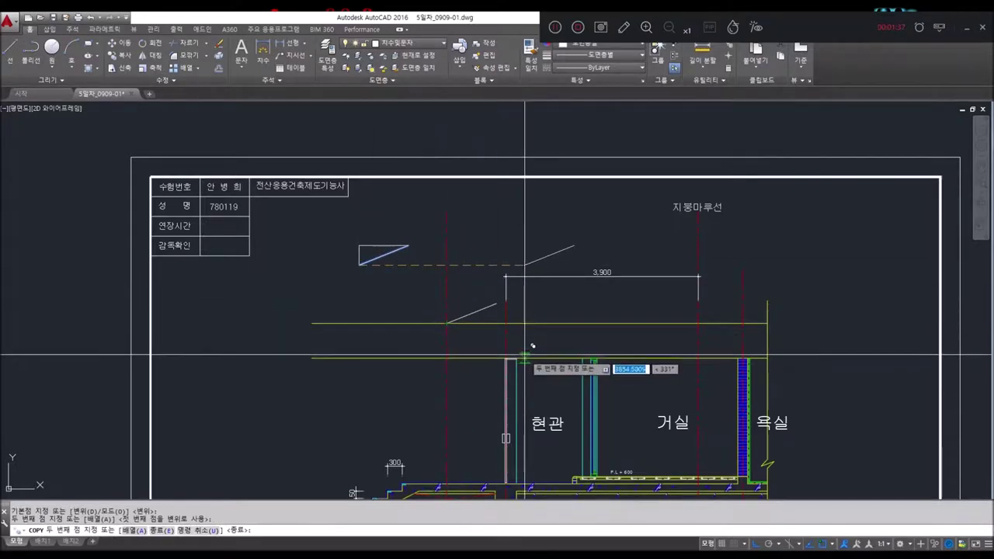
pyautogui.press('Escape')
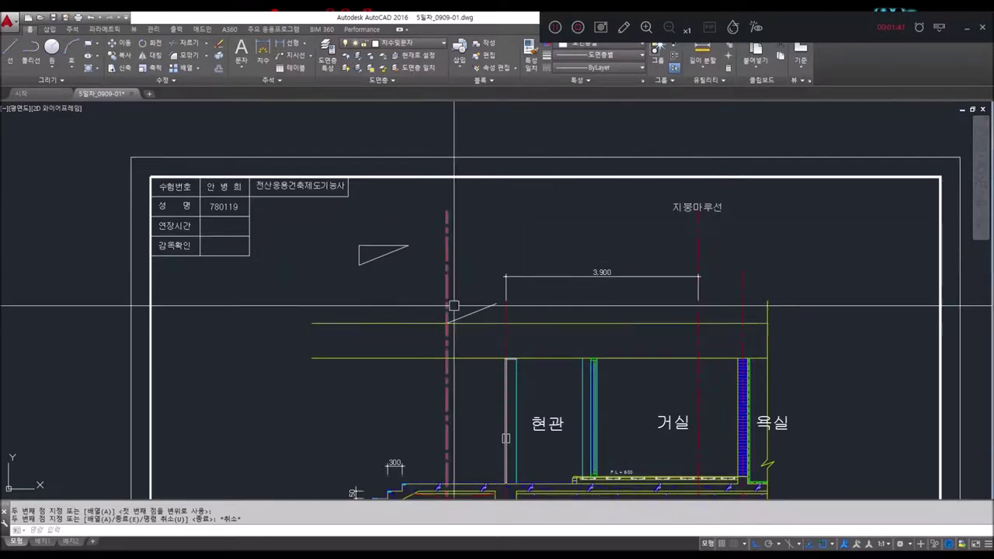
# Extend the sloped roof line in the section up to the ridge line boundary.
pyautogui.scroll(-5, 431, 330)
pyautogui.scroll(3, 466, 225)
pyautogui.scroll(2, 479, 221)
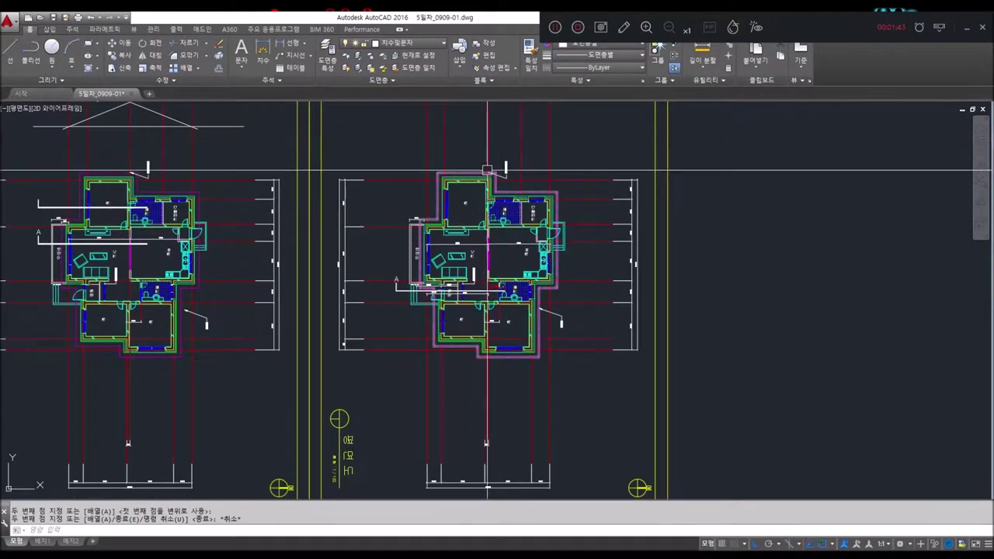
pyautogui.scroll(3, 479, 170)
pyautogui.click(492, 290)
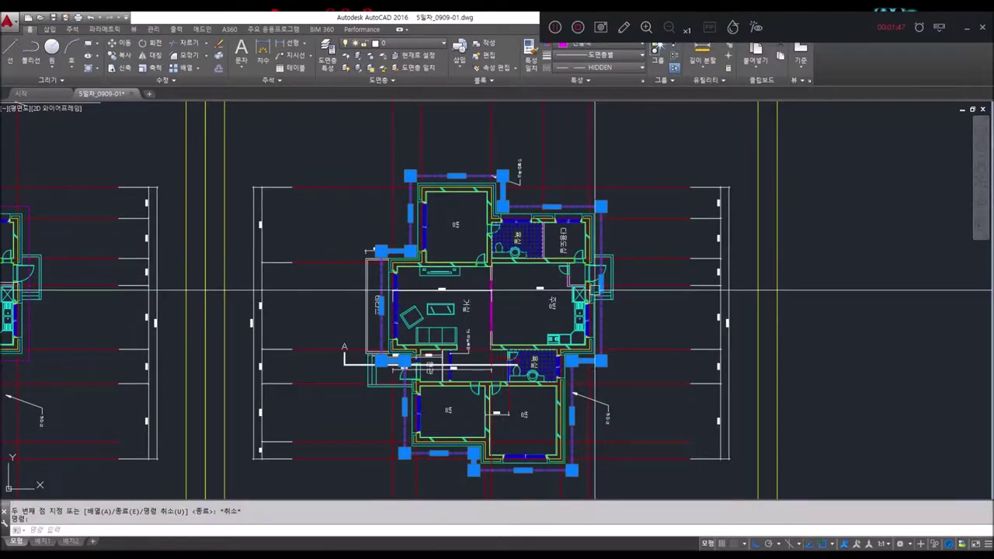
pyautogui.scroll(5, 531, 292)
pyautogui.scroll(-4, 264, 344)
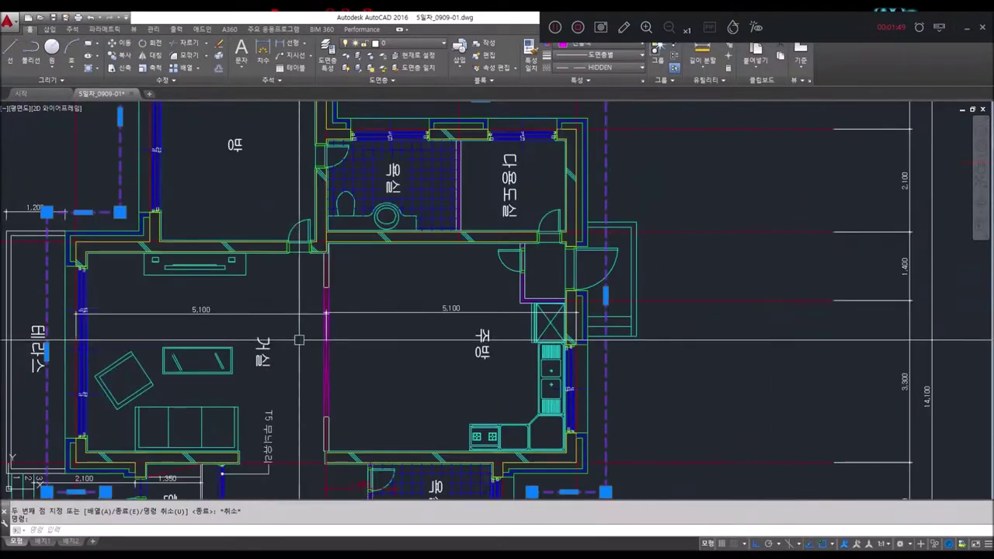
pyautogui.scroll(-4, 226, 273)
pyautogui.moveTo(226, 273); pyautogui.dragTo(233, 109, button='middle')
pyautogui.scroll(3, 512, 217)
pyautogui.scroll(2, 512, 326)
pyautogui.scroll(3, 489, 281)
pyautogui.scroll(3, 499, 272)
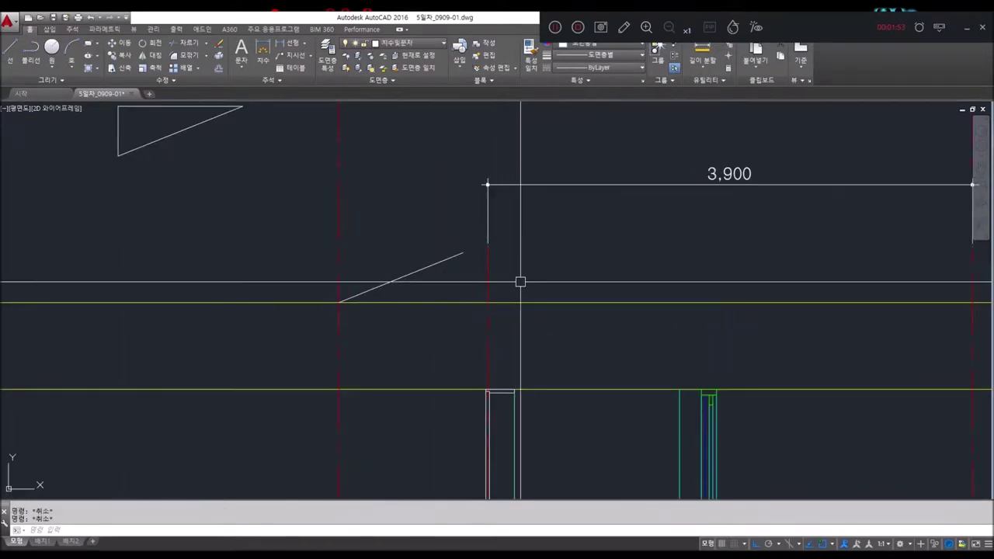
pyautogui.scroll(-4, 624, 267)
pyautogui.click(681, 201)
pyautogui.press('Return')
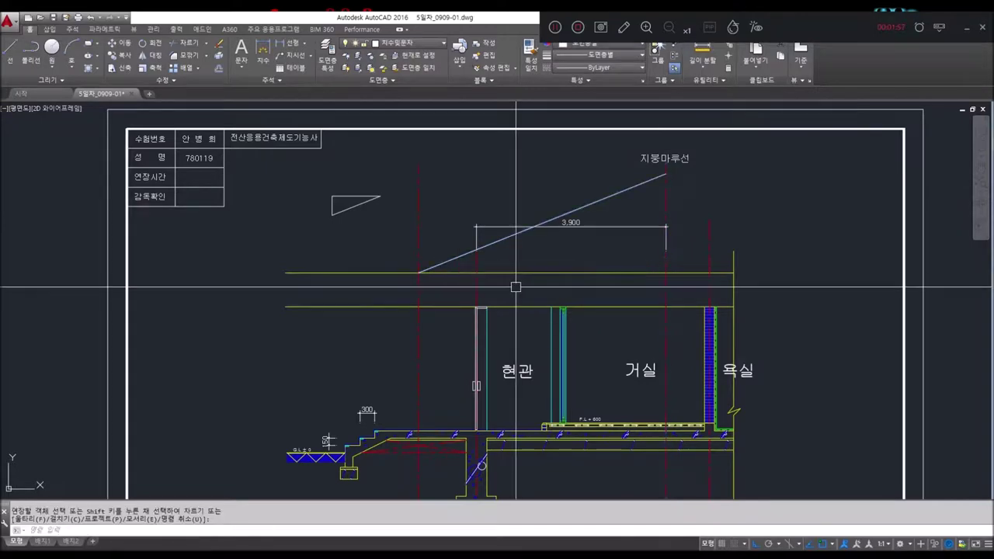
# Move the sloped roof line to realign it.
pyautogui.write('dco')
pyautogui.press('Escape')
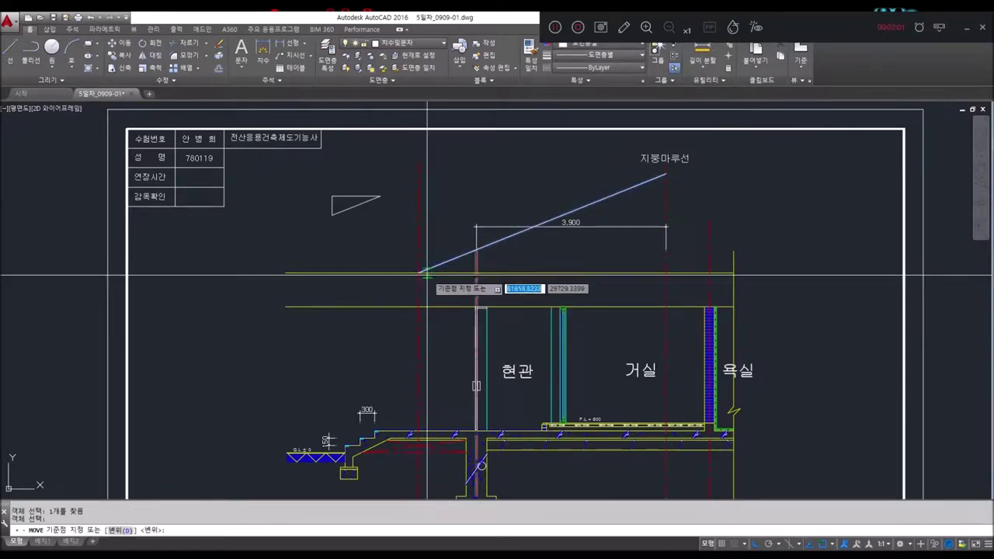
pyautogui.click(454, 266)
pyautogui.click(476, 273)
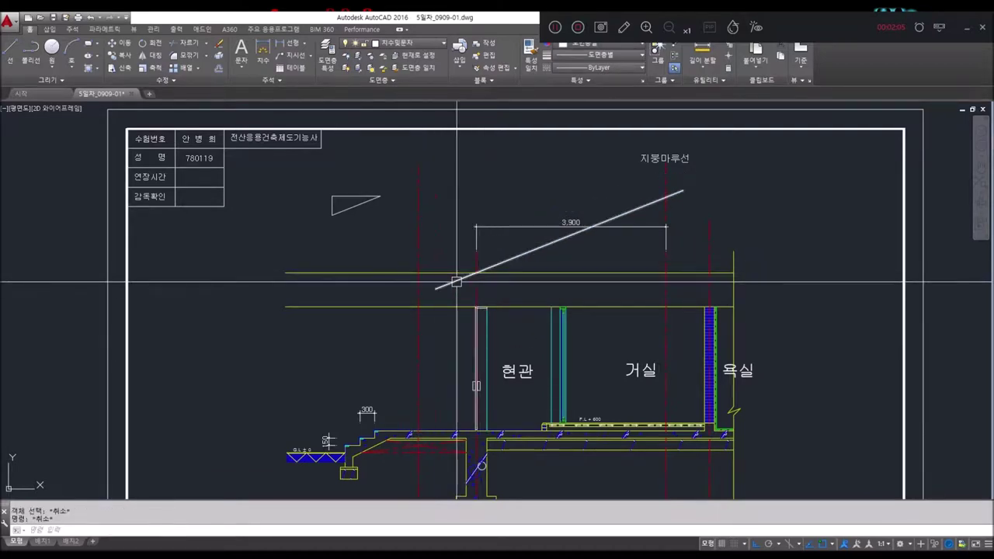
# Offset the centre line by 60 to make a new boundary line.
pyautogui.scroll(-4, 434, 295)
pyautogui.scroll(4, 447, 275)
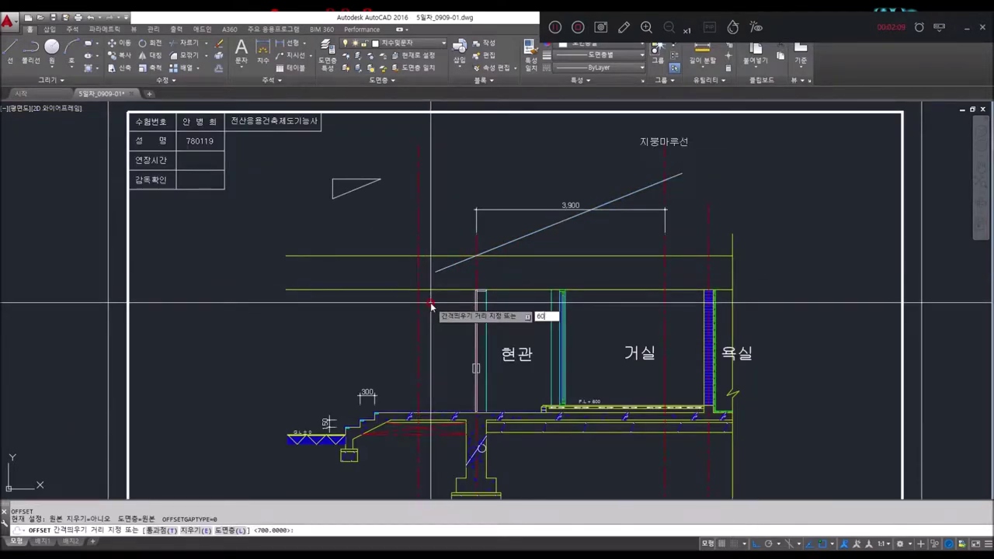
pyautogui.click(419, 342)
pyautogui.click(401, 337)
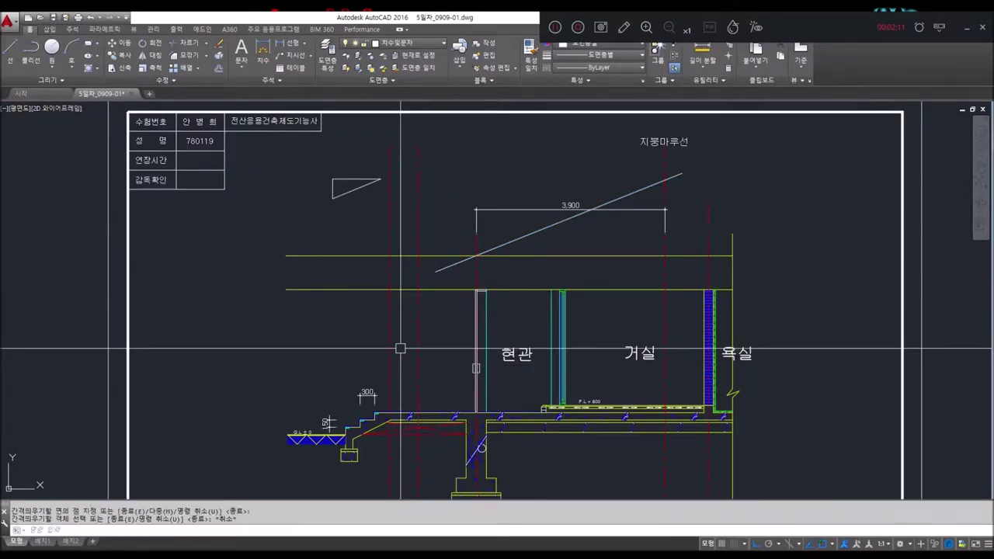
pyautogui.press('Return')
# Extend the roof line down to the new offset line.
pyautogui.write('ex')
pyautogui.press('Return')
pyautogui.press('Return')
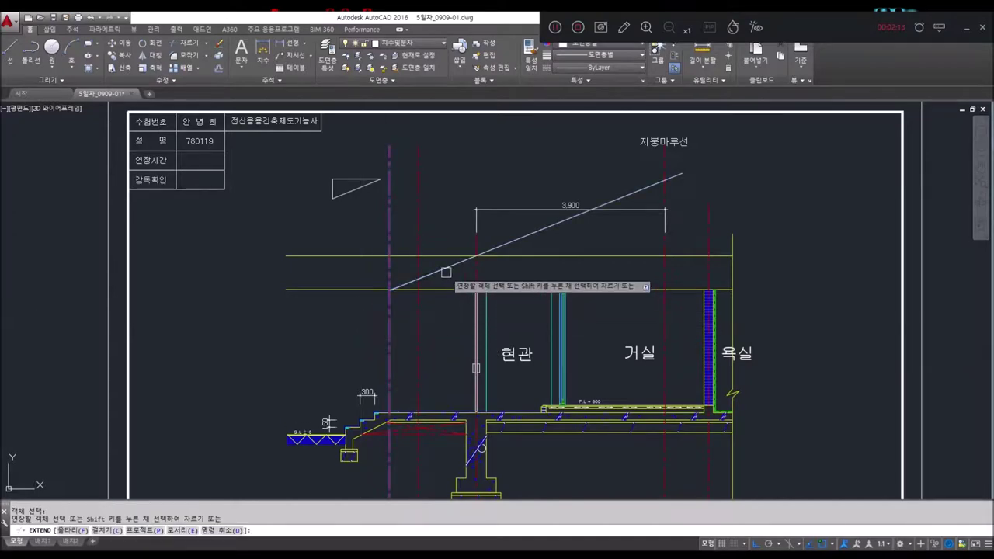
pyautogui.click(454, 264)
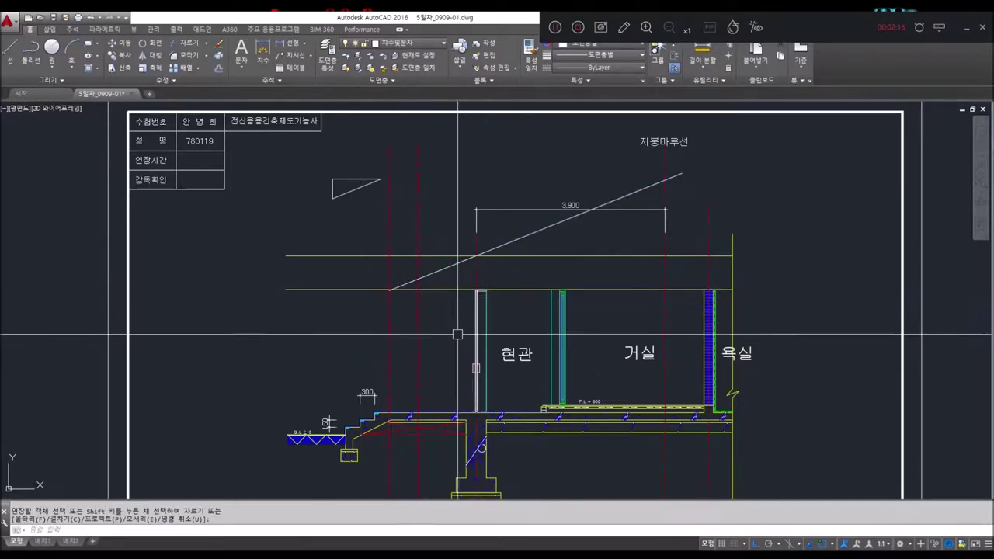
pyautogui.press('Escape')
# Shift the roof line left past the entrance wall, cancelling the attempted extend and stretch.
pyautogui.press('Return')
pyautogui.click(476, 255)
pyautogui.click(418, 255)
pyautogui.press('Return')
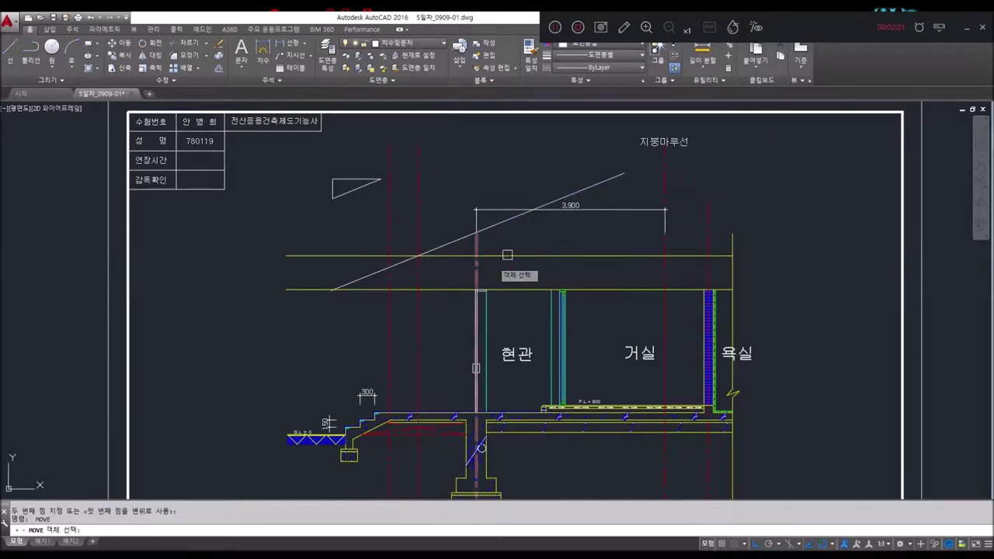
pyautogui.moveTo(679, 185); pyautogui.dragTo(637, 185)
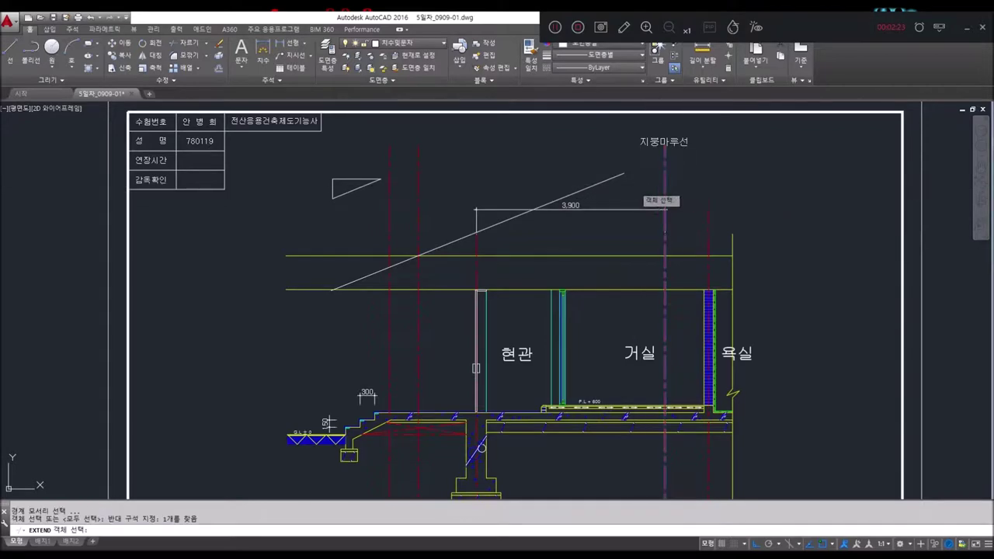
pyautogui.press('Escape')
pyautogui.press('Escape')
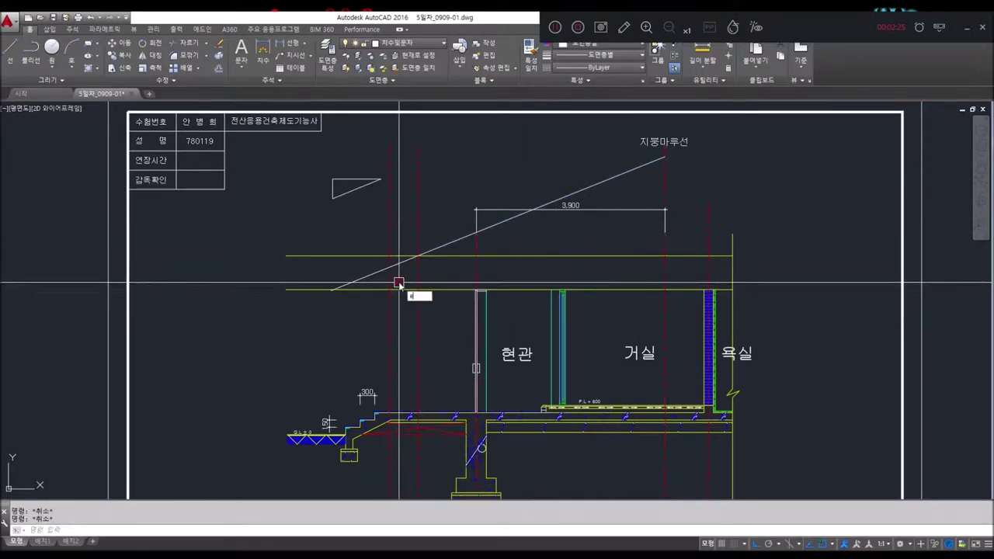
pyautogui.click(475, 230)
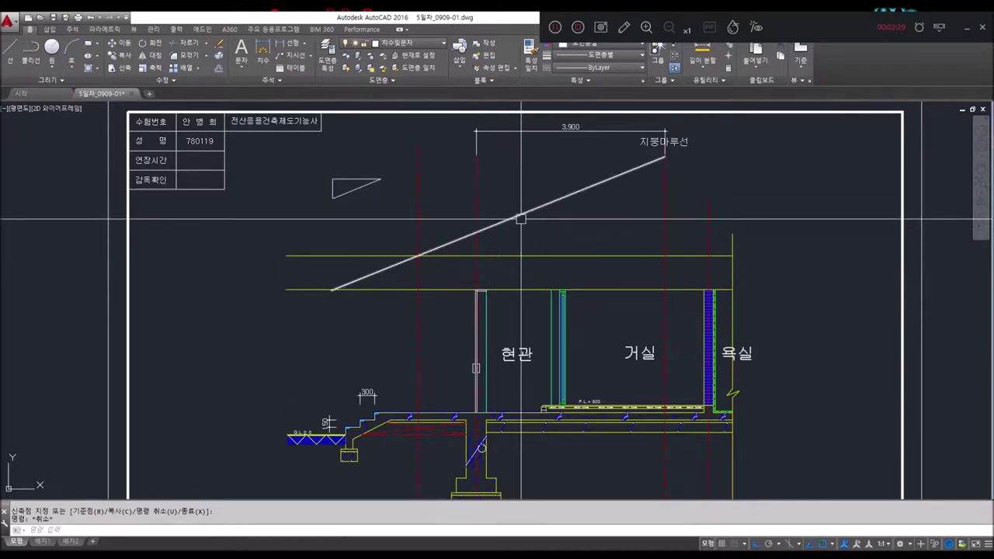
pyautogui.press('Escape')
pyautogui.press('Escape')
# Begin a new line at the entrance floor slab.
pyautogui.scroll(2, 481, 289)
pyautogui.scroll(-5, 481, 288)
pyautogui.scroll(4, 498, 309)
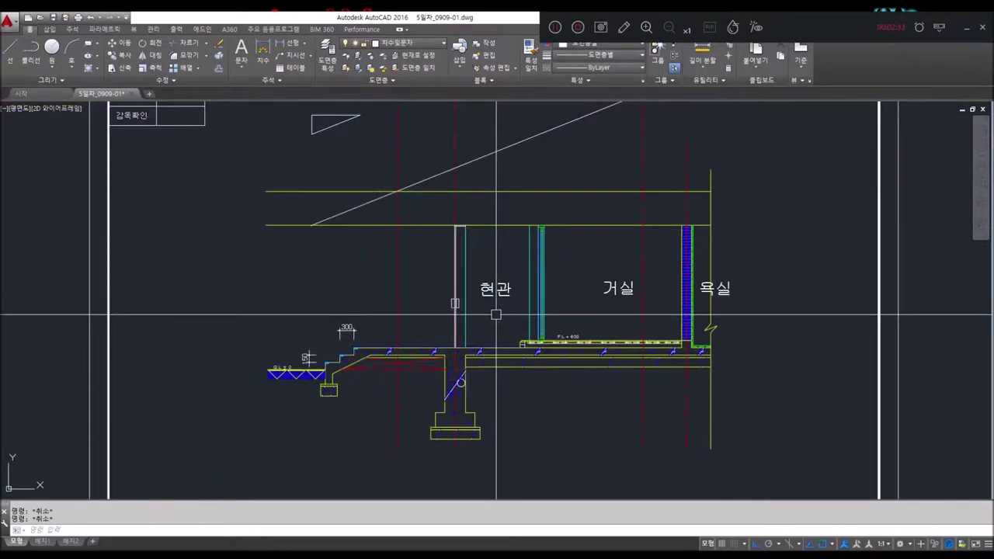
pyautogui.press('Return')
# Draw the eave's vertical edge line upward from the entrance.
pyautogui.scroll(3, 491, 321)
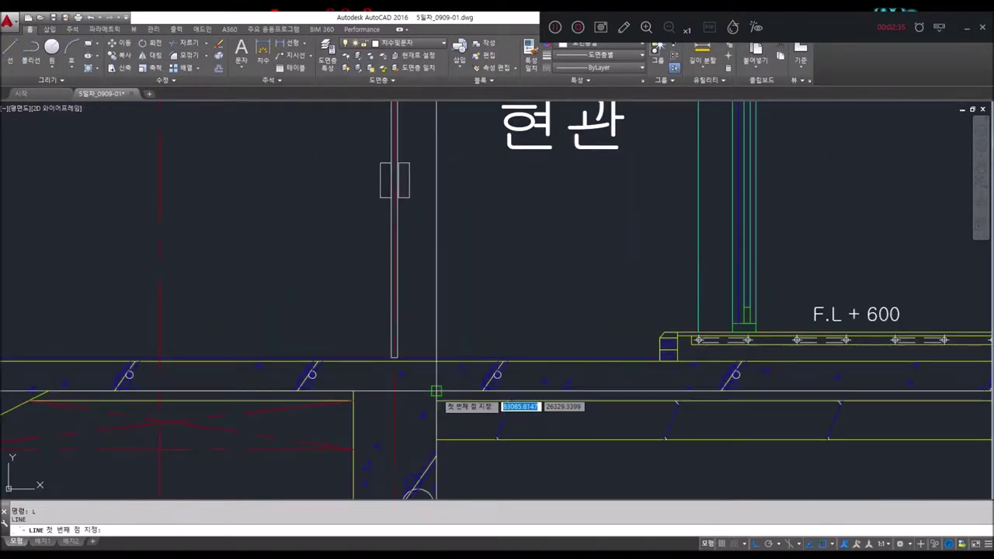
pyautogui.click(409, 390)
pyautogui.scroll(-5, 481, 250)
pyautogui.scroll(4, 450, 344)
pyautogui.scroll(3, 440, 347)
pyautogui.click(440, 349)
pyautogui.scroll(-3, 464, 320)
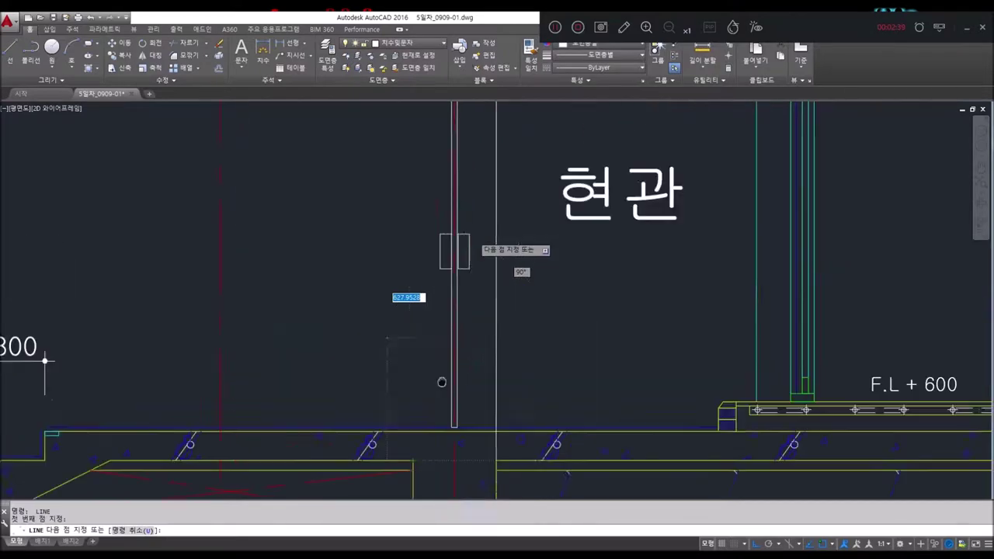
pyautogui.click(435, 256)
pyautogui.scroll(4, 432, 319)
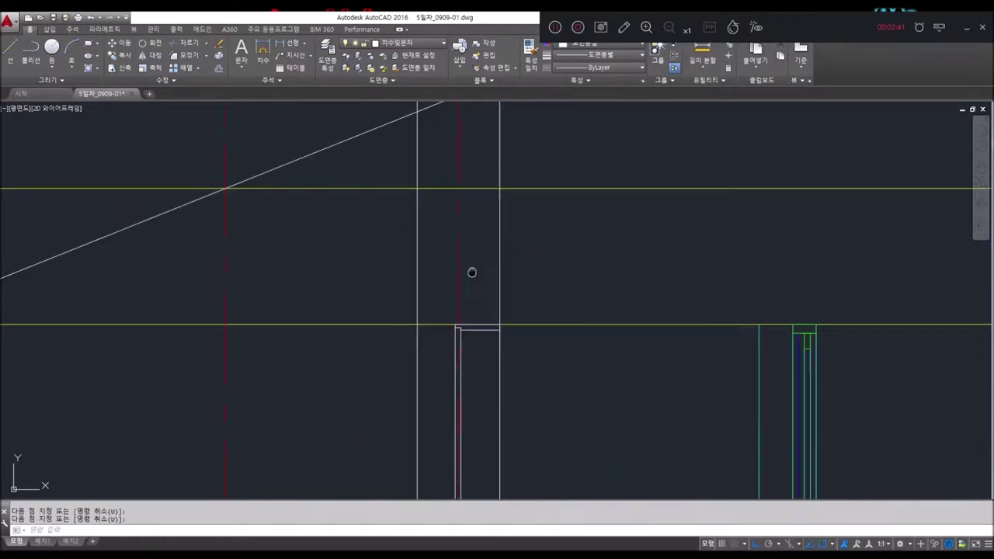
pyautogui.press('Escape')
pyautogui.press('Escape')
pyautogui.press('Escape')
# Give the horizontal eave line the yellow-green line's properties with MATCHPROP.
pyautogui.press('Return')
pyautogui.click(513, 404)
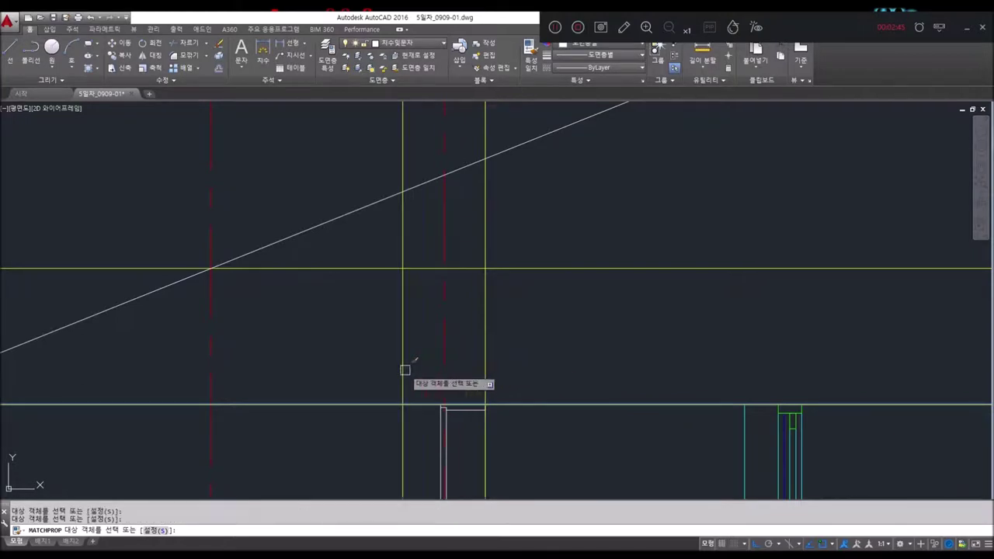
pyautogui.click(456, 404)
pyautogui.press('Return')
# Trim the left excess off the horizontal eave lines.
pyautogui.write('tr')
pyautogui.press('Return')
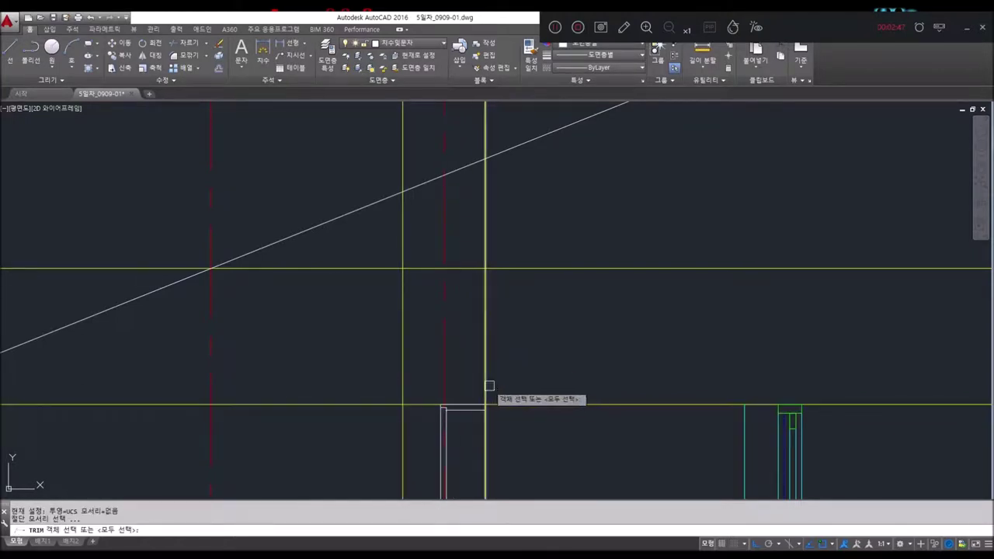
pyautogui.press('Return')
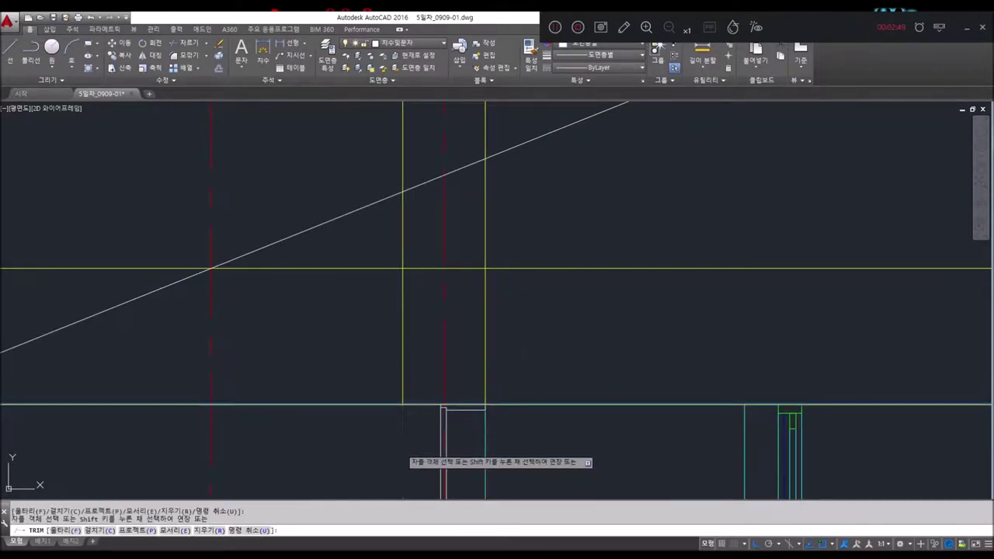
pyautogui.press('Return')
pyautogui.click(414, 377)
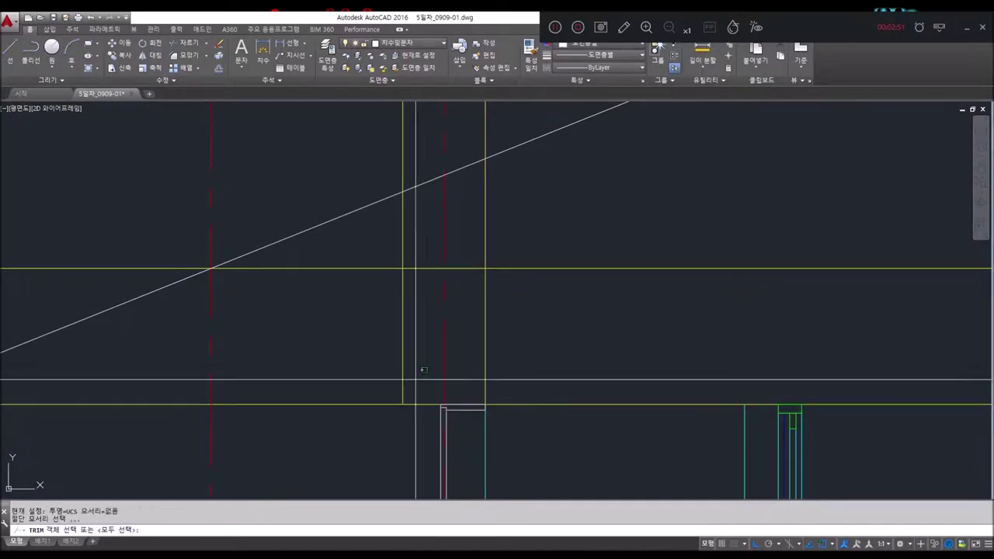
pyautogui.click(381, 409)
pyautogui.press('Escape')
pyautogui.scroll(-2, 452, 359)
pyautogui.scroll(-2, 490, 360)
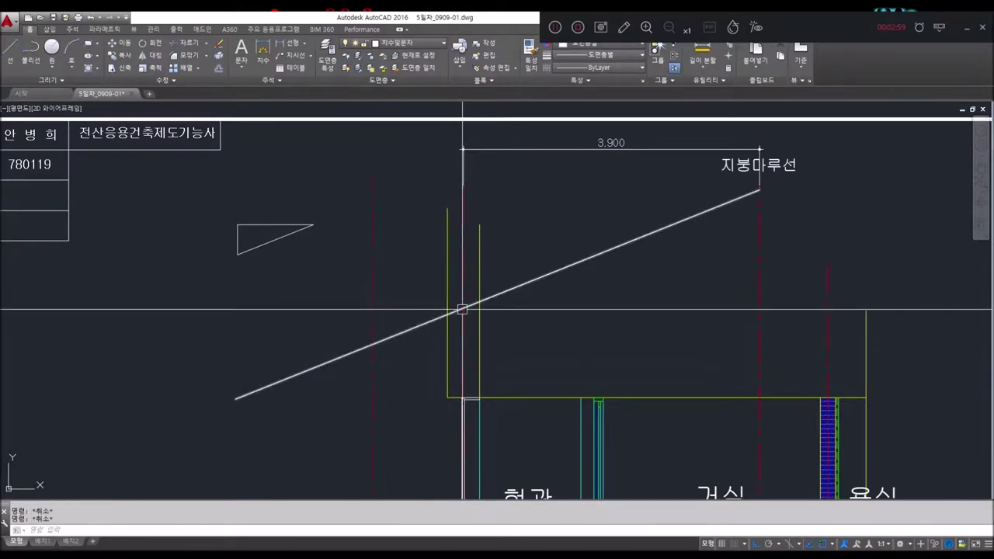
pyautogui.write('o')
# Offset the sloped roof line 150 upward, then pan to the floor plan.
pyautogui.press('Return')
pyautogui.write('150')
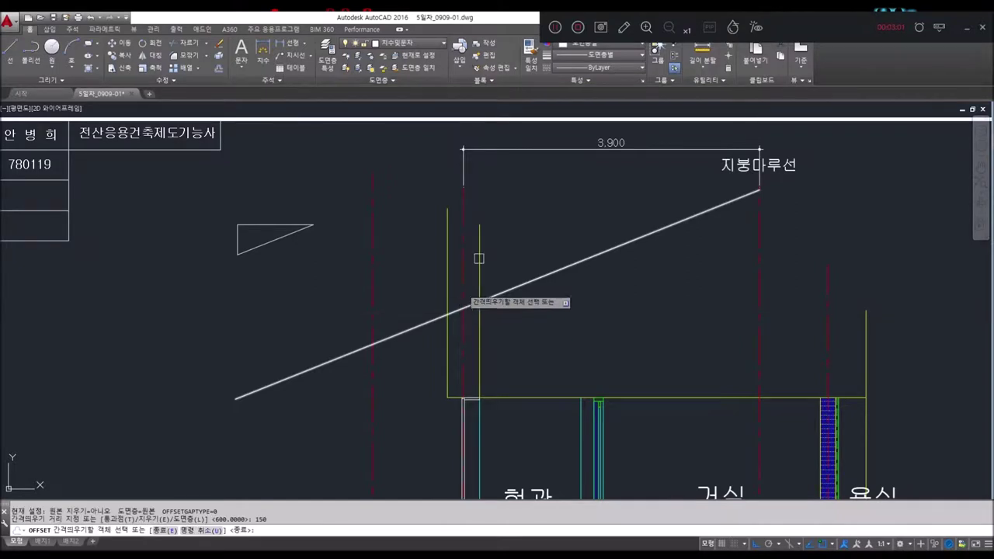
pyautogui.click(533, 281)
pyautogui.click(533, 256)
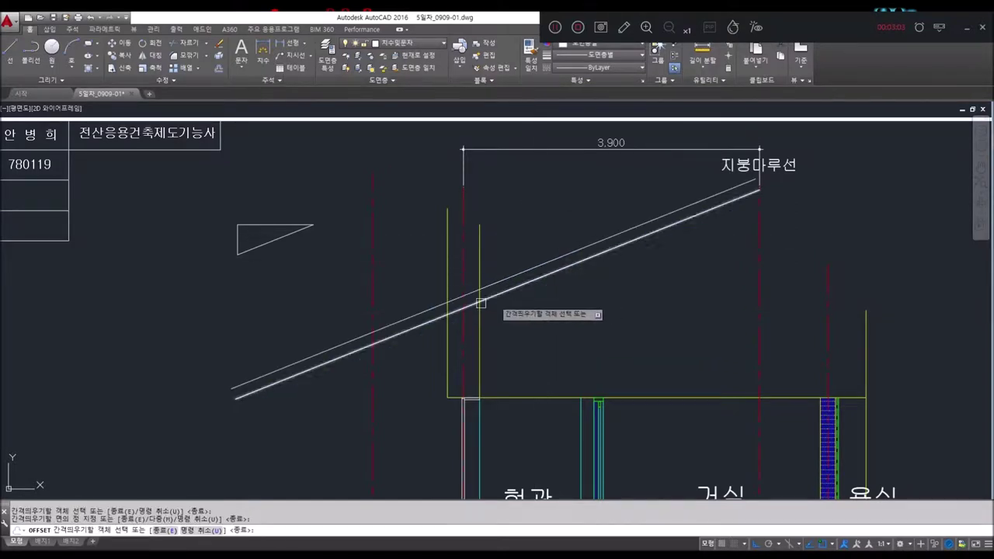
pyautogui.press('Escape')
pyautogui.press('Escape')
pyautogui.scroll(-3, 479, 310)
pyautogui.moveTo(508, 319)
pyautogui.mouseDown(button='middle')
pyautogui.moveTo(559, 433)
pyautogui.moveTo(536, 497)
pyautogui.mouseUp(button='middle')
pyautogui.scroll(3, 476, 216)
pyautogui.scroll(2, 477, 216)
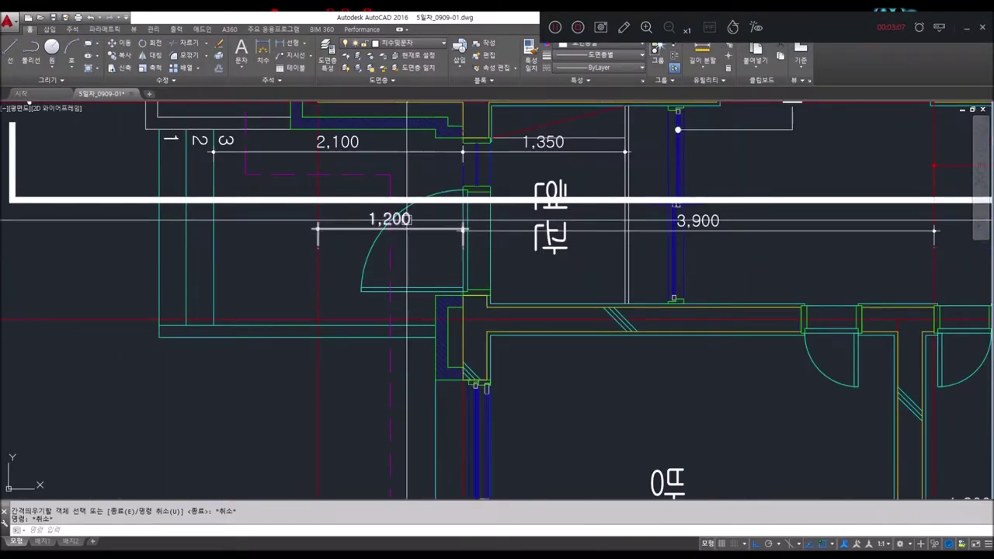
# Add a 600 linear dimension beside the entrance's 1,200 dimension.
pyautogui.press('Escape')
pyautogui.scroll(4, 467, 172)
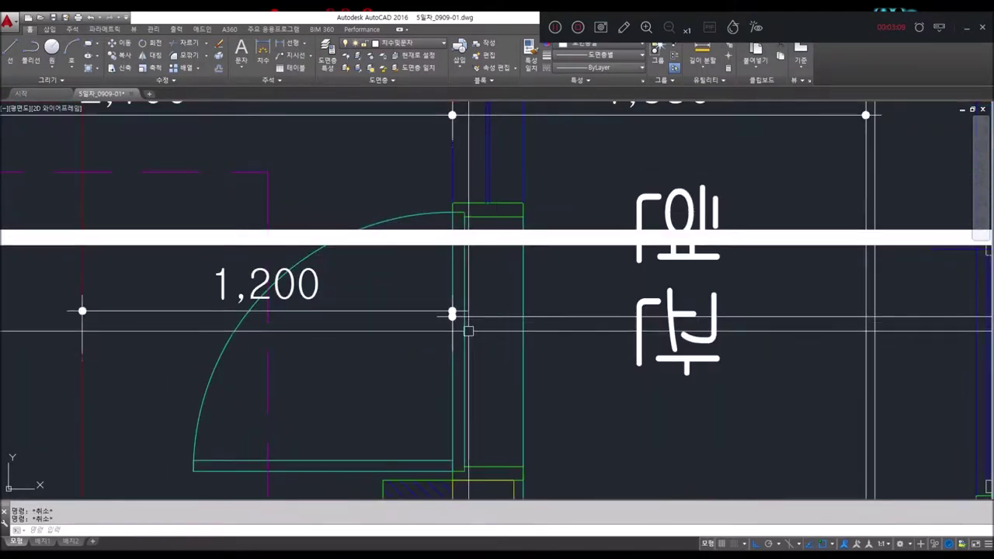
pyautogui.click(289, 42)
pyautogui.click(452, 314)
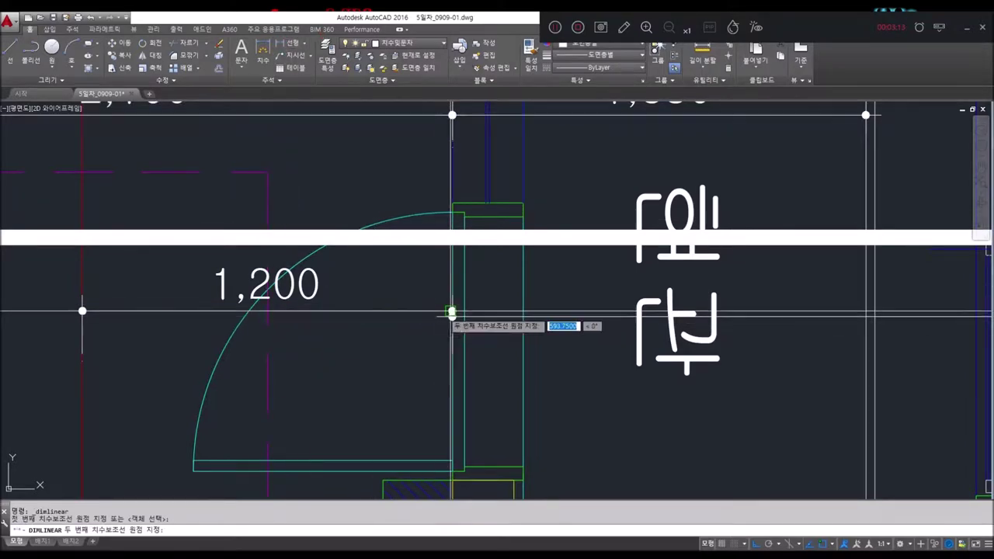
pyautogui.scroll(2, 452, 314)
pyautogui.scroll(3, 451, 311)
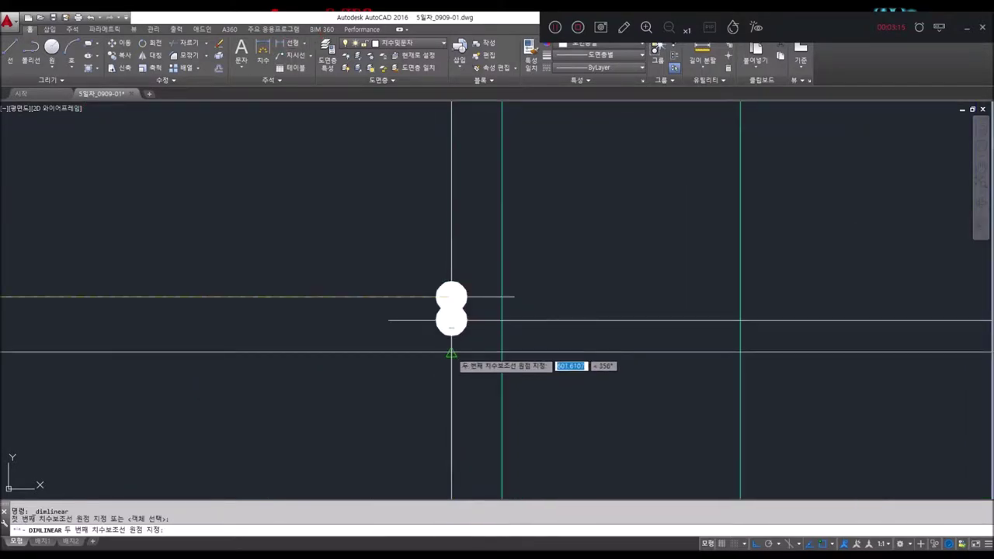
pyautogui.click(451, 354)
pyautogui.scroll(-3, 465, 326)
pyautogui.click(424, 275)
pyautogui.scroll(-1, 404, 298)
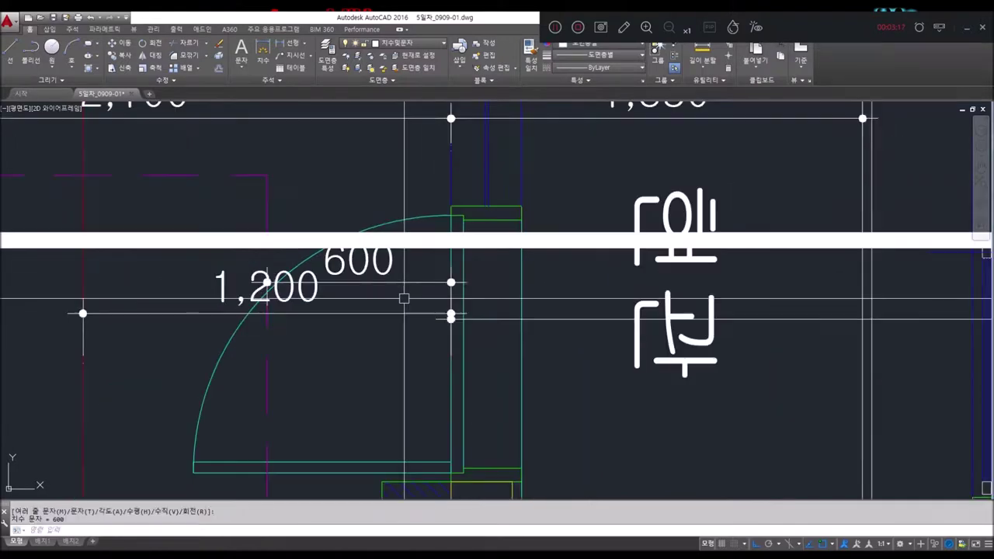
pyautogui.press('Escape')
# Zoom and pan back to the A-section detail.
pyautogui.scroll(-5, 451, 314)
pyautogui.scroll(4, 477, 377)
pyautogui.moveTo(476, 378); pyautogui.dragTo(421, 215, button='middle')
pyautogui.scroll(-2, 435, 241)
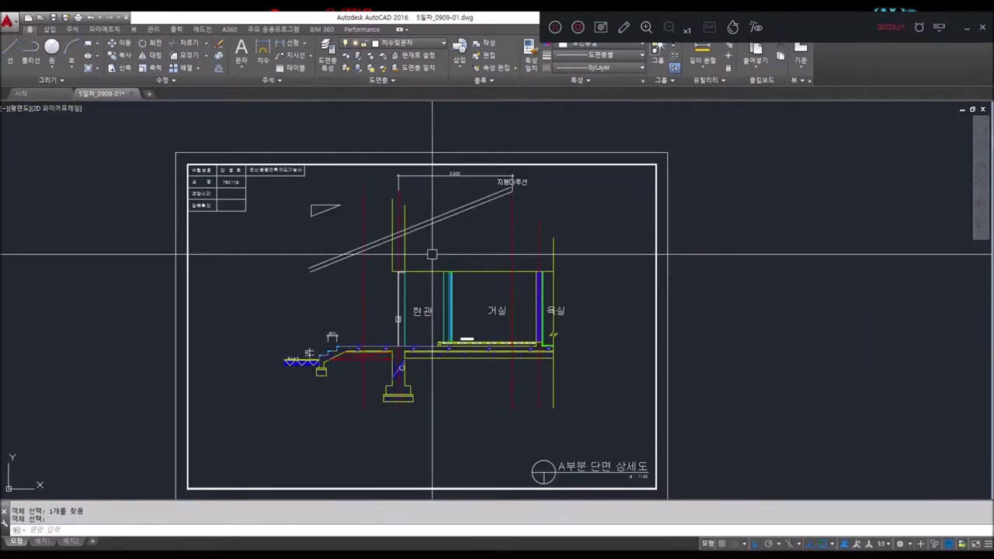
# Enter a 600 offset distance, then cancel the offset.
pyautogui.scroll(2, 417, 258)
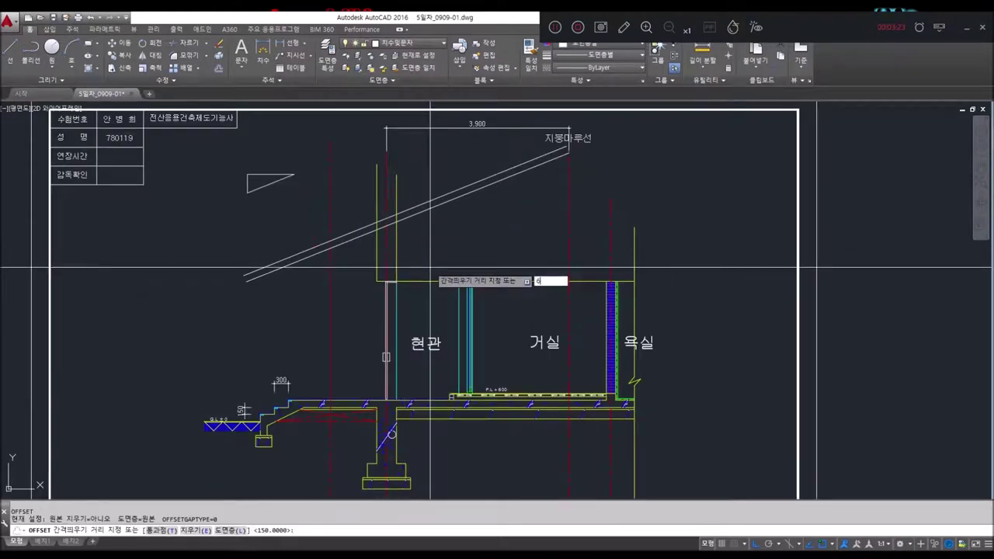
pyautogui.write('00')
pyautogui.press('Return')
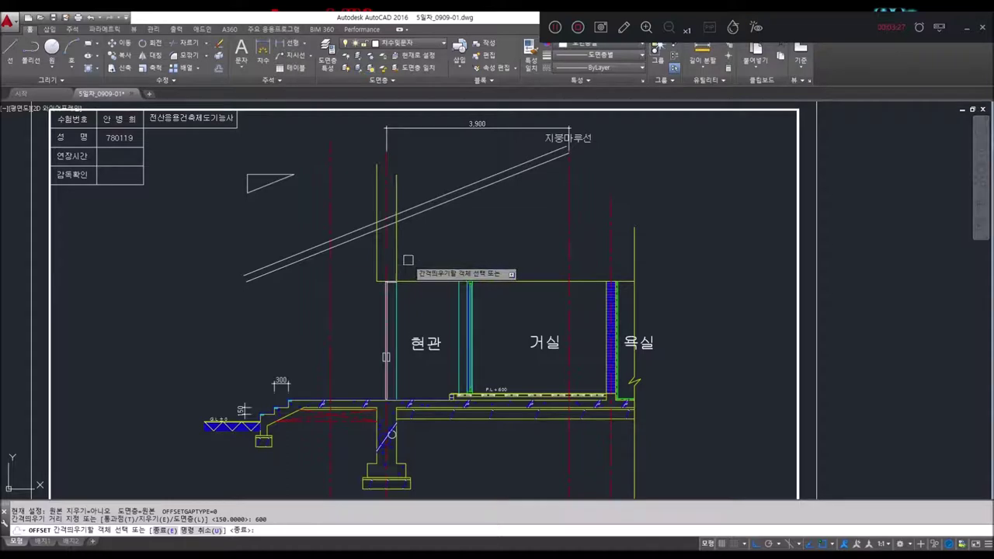
pyautogui.scroll(3, 352, 252)
pyautogui.scroll(1, 353, 251)
pyautogui.press('Escape')
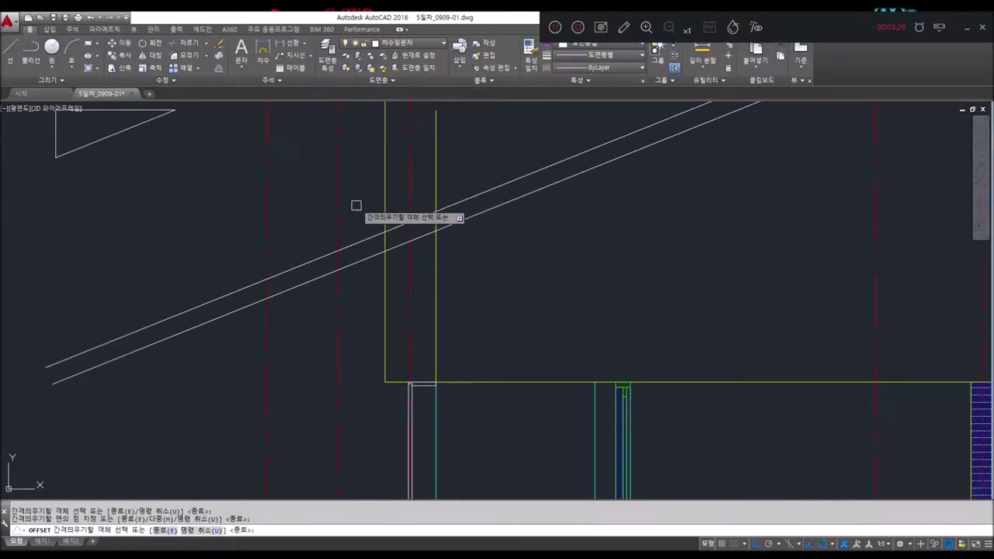
pyautogui.press('Escape')
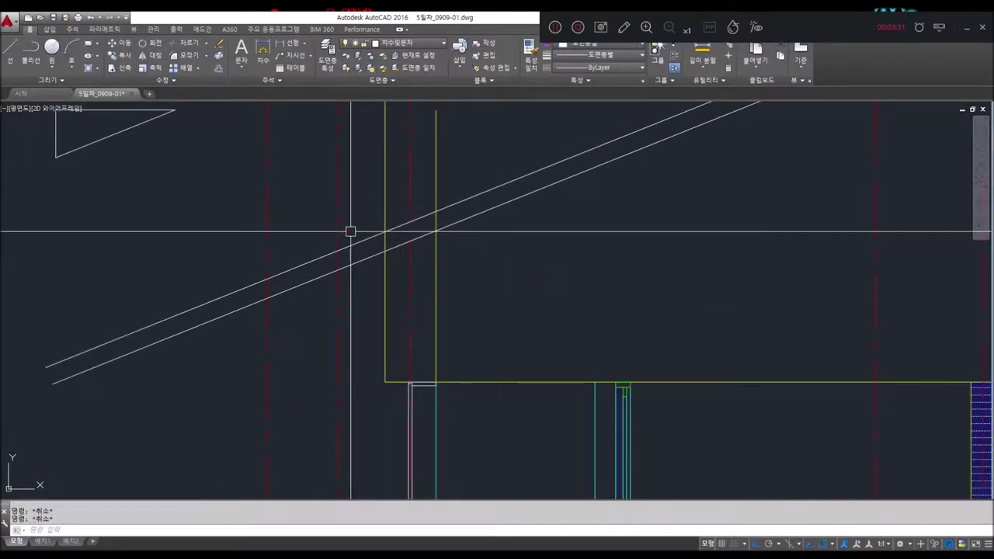
pyautogui.write('pl')
# Draw a 200-deep polyline eave block at the roof's lower end.
pyautogui.press('Return')
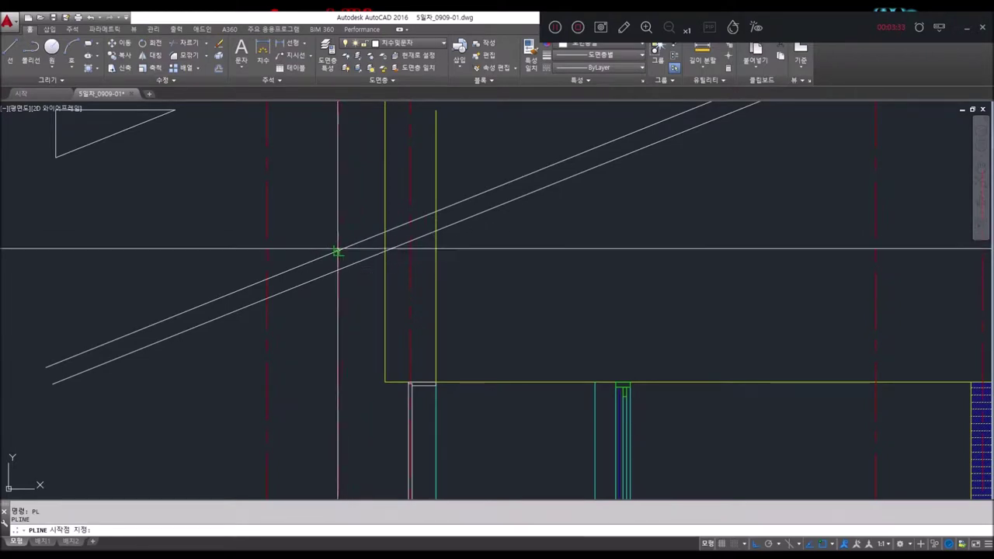
pyautogui.click(339, 250)
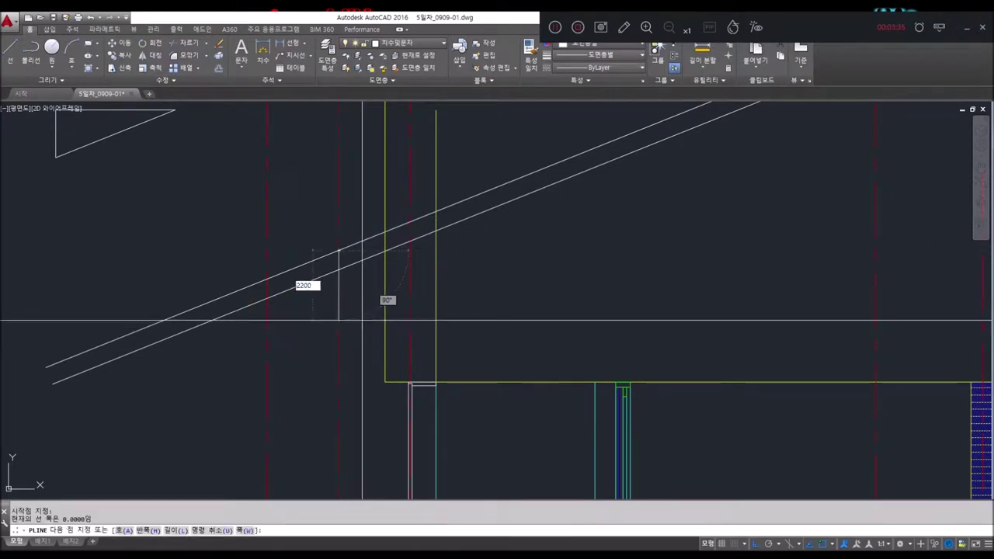
pyautogui.write('200')
pyautogui.press('Return')
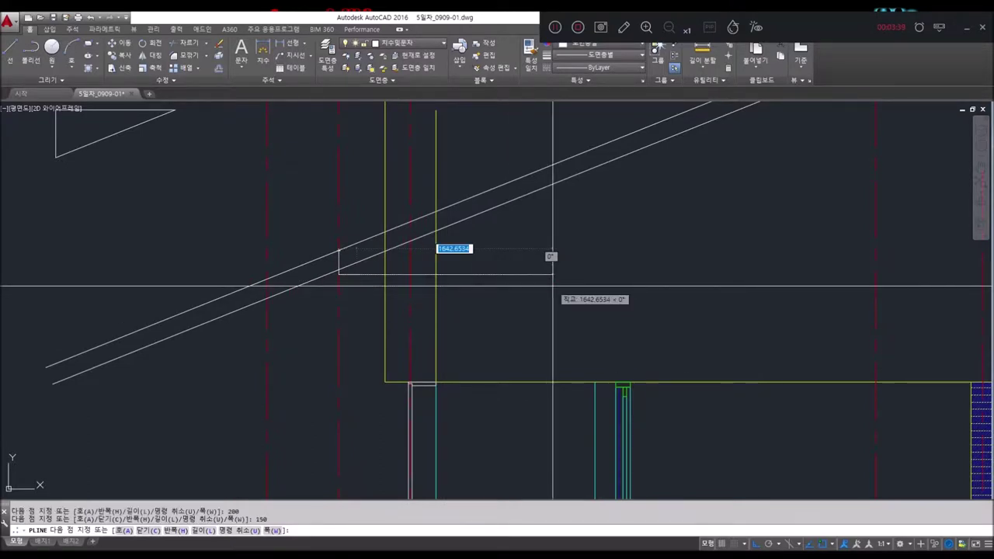
pyautogui.scroll(3, 337, 261)
pyautogui.scroll(3, 295, 208)
pyautogui.click(300, 194)
pyautogui.press('Return')
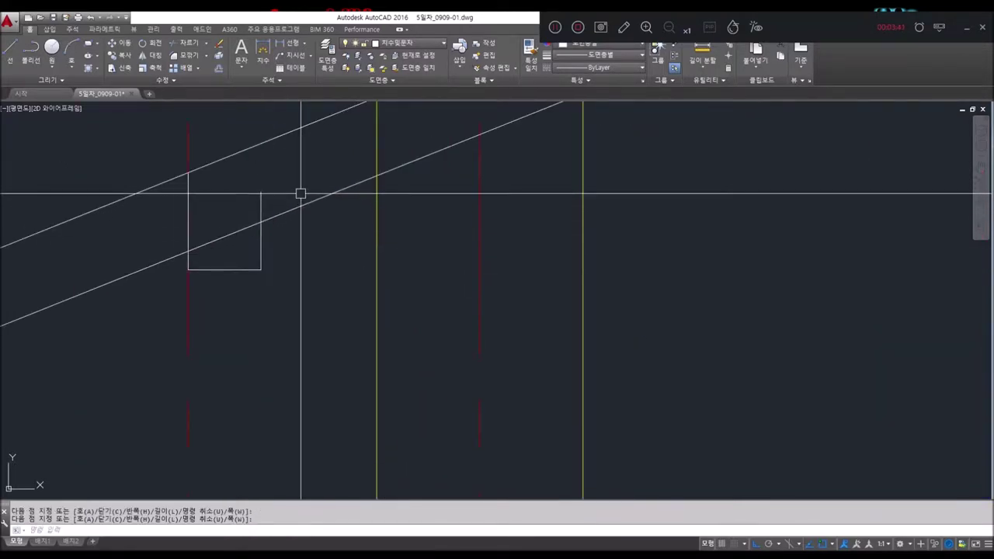
pyautogui.press('Escape')
pyautogui.press('Escape')
# Match the roof lines and eave block to the yellow line style.
pyautogui.press('Return')
pyautogui.click(310, 271)
pyautogui.click(194, 102)
pyautogui.press('Escape')
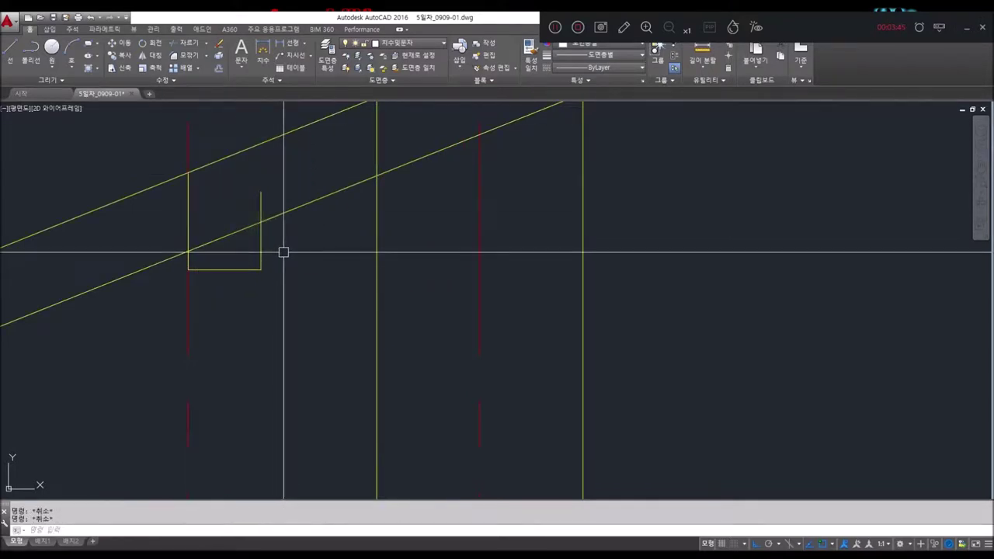
# Fillet the lower roof line to the eave block's right side.
pyautogui.write('f')
pyautogui.press('Return')
pyautogui.click(269, 219)
pyautogui.click(261, 232)
pyautogui.press('Return')
pyautogui.scroll(-3, 326, 284)
pyautogui.press('Escape')
pyautogui.press('Escape')
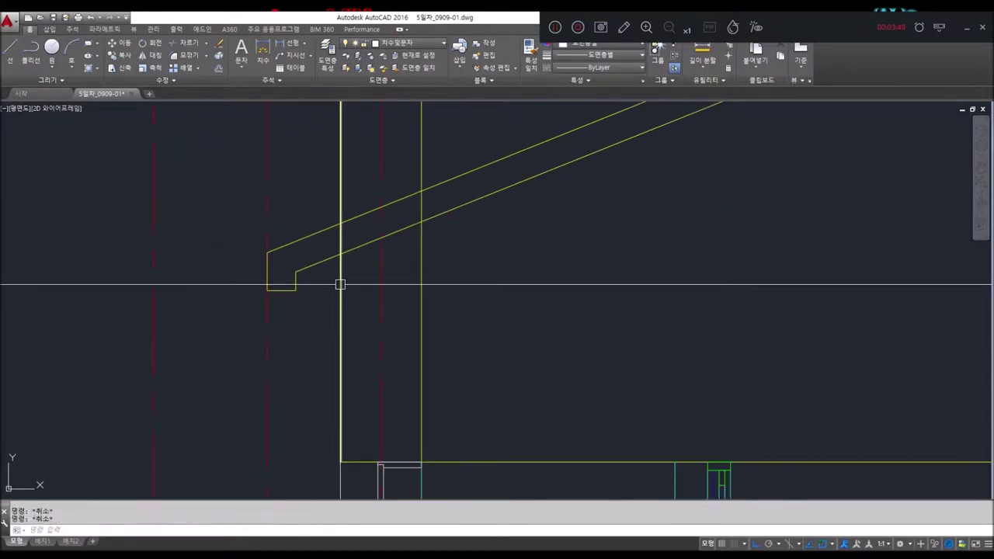
# Trim away the part of the roof line inside the wall.
pyautogui.write('r')
pyautogui.press('Return')
pyautogui.press('Return')
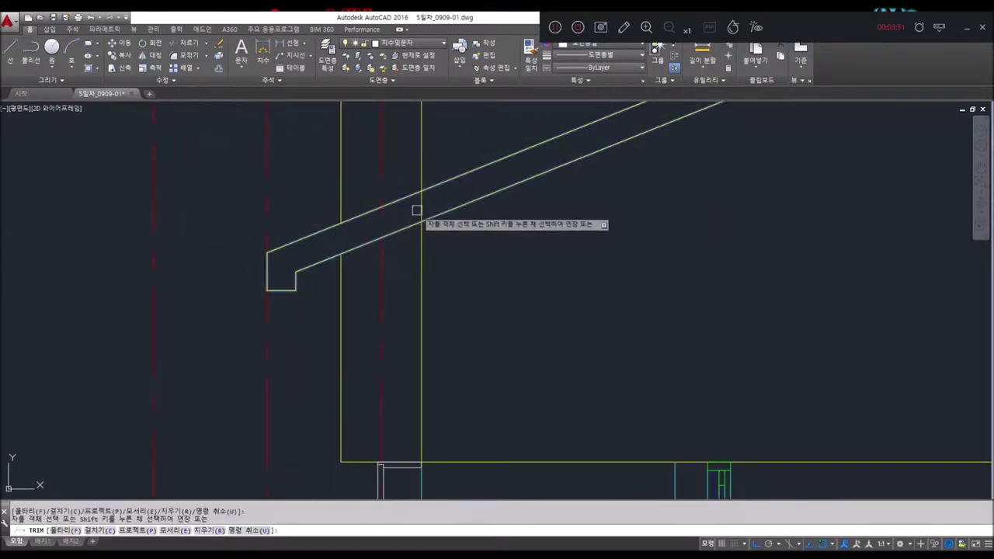
pyautogui.press('Escape')
pyautogui.press('Escape')
pyautogui.write('e')
pyautogui.press('Return')
pyautogui.click(446, 145)
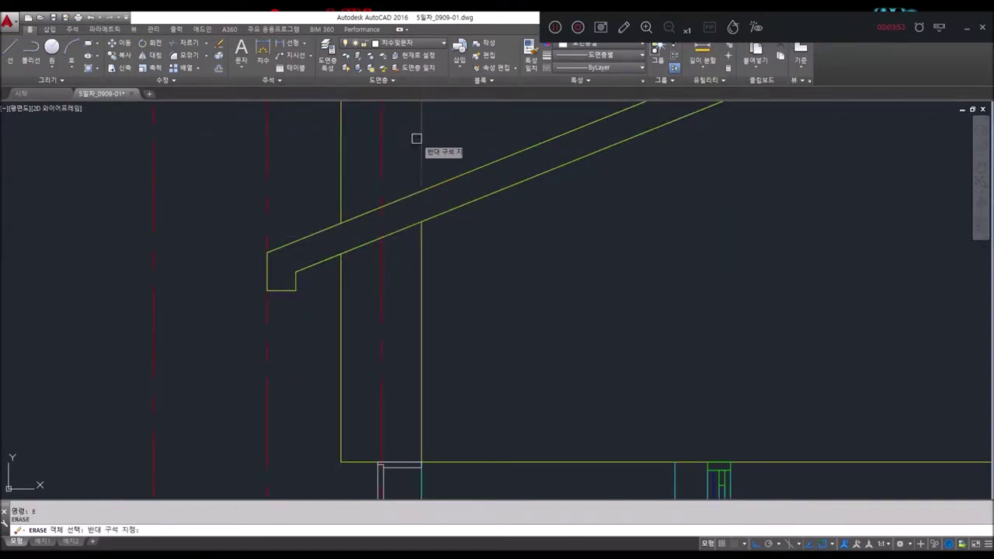
pyautogui.press('Escape')
pyautogui.press('Escape')
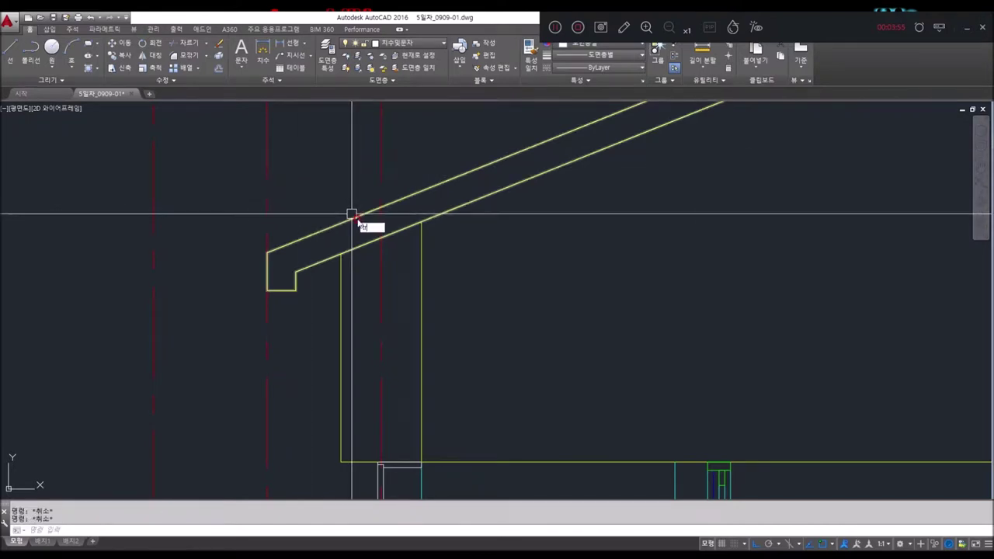
pyautogui.write('tr')
pyautogui.press('Return')
pyautogui.press('Return')
pyautogui.click(363, 243)
pyautogui.press('Escape')
pyautogui.press('Escape')
pyautogui.scroll(-2, 403, 254)
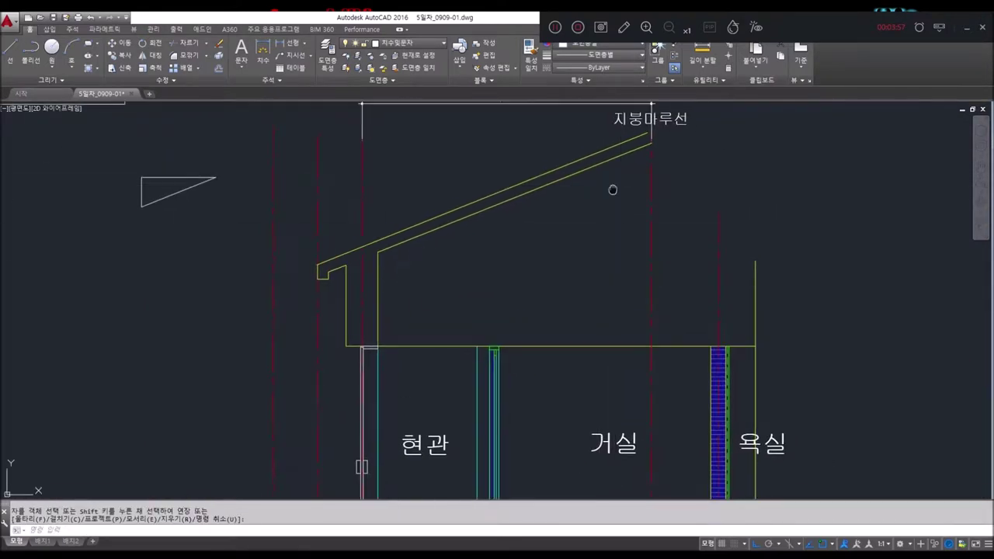
# Select the ridge line and move the 지붕마루선 label.
pyautogui.scroll(2, 605, 229)
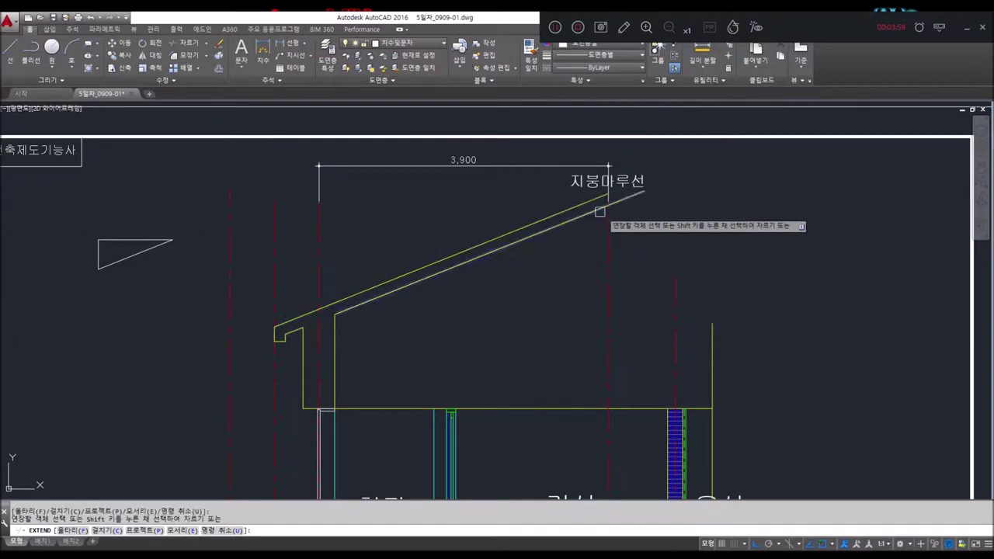
pyautogui.scroll(2, 617, 202)
pyautogui.scroll(2, 636, 194)
pyautogui.click(632, 156)
pyautogui.press('Escape')
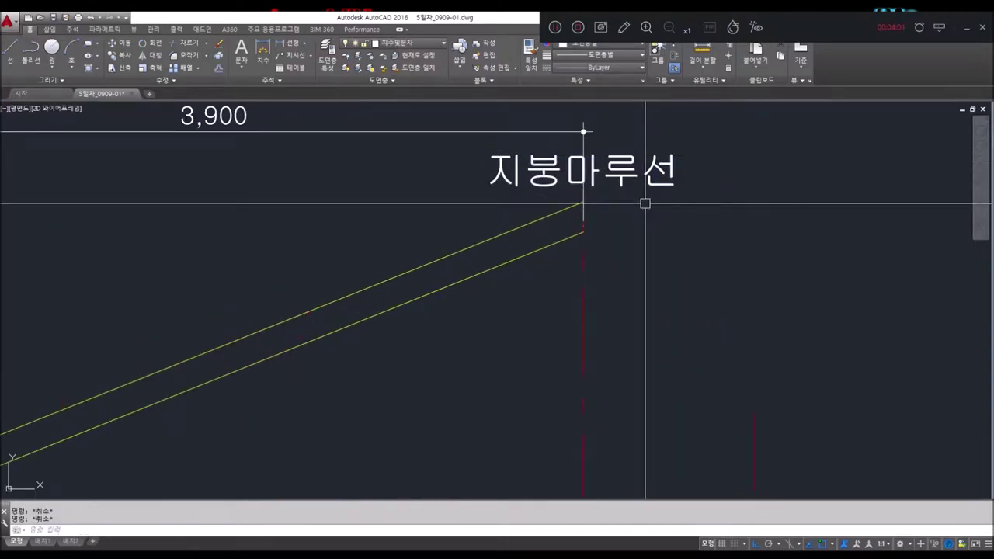
pyautogui.click(582, 171)
pyautogui.press('m')
pyautogui.press('Return')
pyautogui.click(657, 173)
pyautogui.moveTo(727, 151); pyautogui.dragTo(700, 284, button='middle')
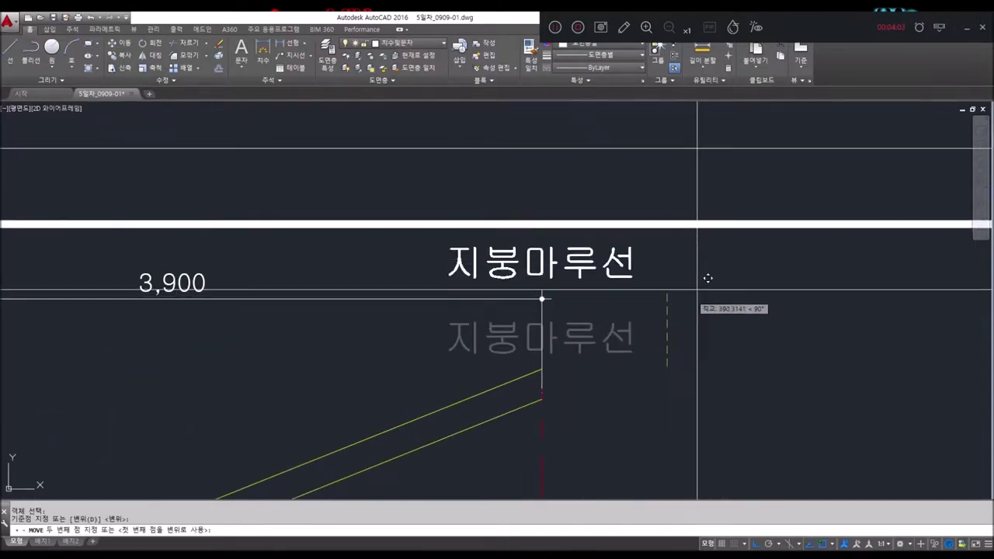
pyautogui.moveTo(559, 381); pyautogui.dragTo(576, 319, button='middle')
pyautogui.press('Escape')
pyautogui.press('Escape')
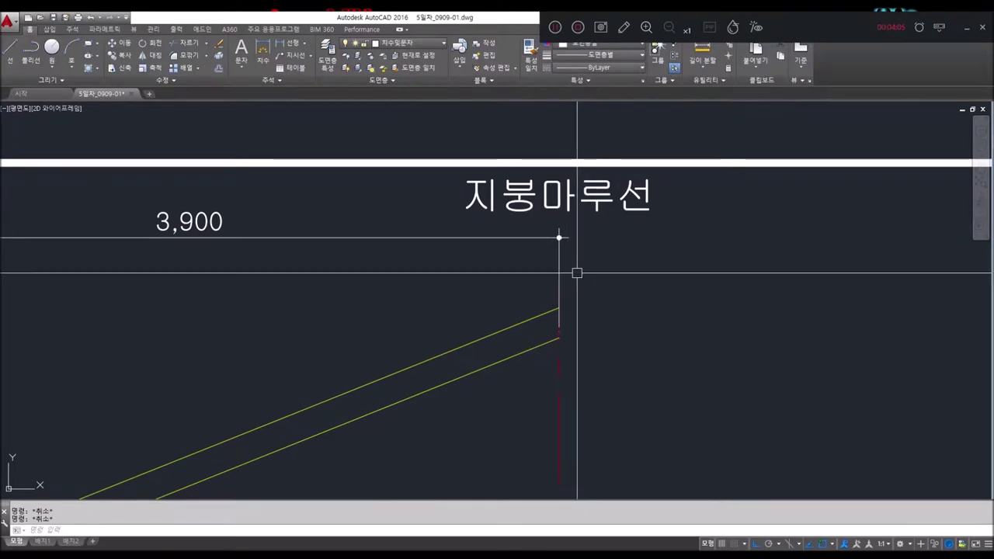
# Move the 3,900 dimension up onto the border line.
pyautogui.press('Return')
pyautogui.click(558, 238)
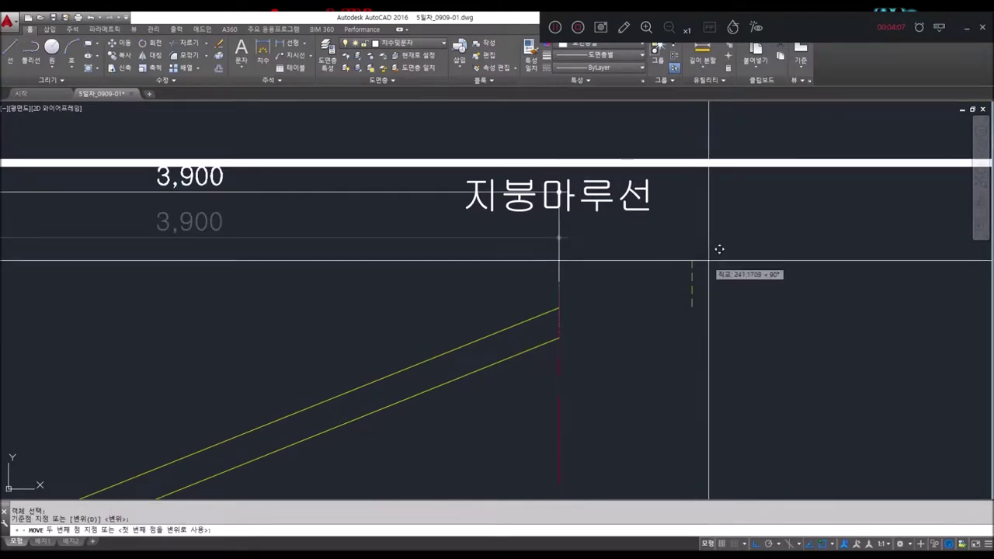
pyautogui.click(722, 226)
pyautogui.scroll(-4, 572, 349)
pyautogui.moveTo(573, 348)
pyautogui.mouseDown(button='middle')
pyautogui.moveTo(574, 252)
pyautogui.moveTo(606, 202)
pyautogui.mouseUp(button='middle')
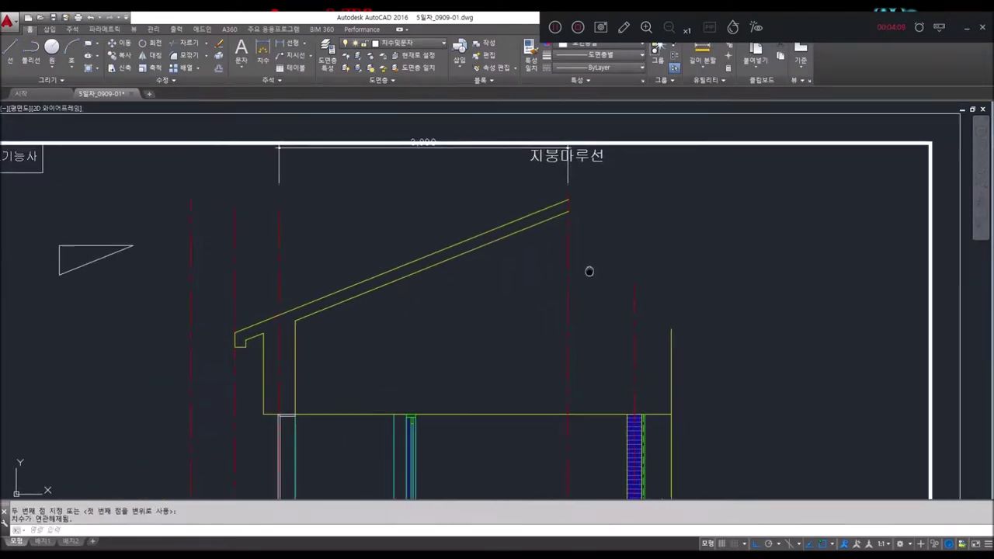
pyautogui.scroll(4, 294, 323)
pyautogui.moveTo(291, 333)
pyautogui.mouseDown(button='middle')
pyautogui.moveTo(322, 229)
pyautogui.moveTo(323, 277)
pyautogui.mouseUp(button='middle')
pyautogui.press('Escape')
pyautogui.press('Escape')
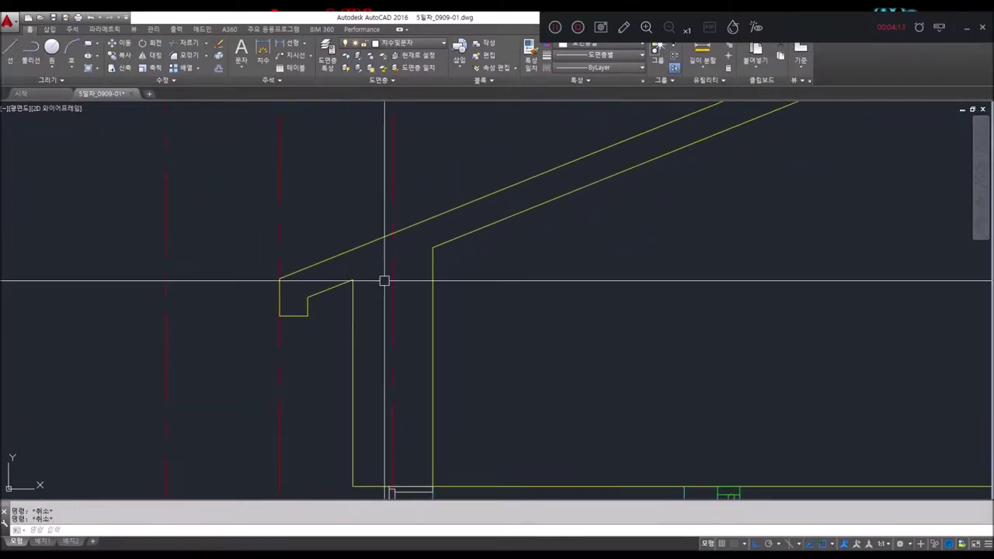
pyautogui.moveTo(383, 280); pyautogui.dragTo(387, 323, button='middle')
# Offset the eave outline outward twice at 20.
pyautogui.write('20')
pyautogui.press('Return')
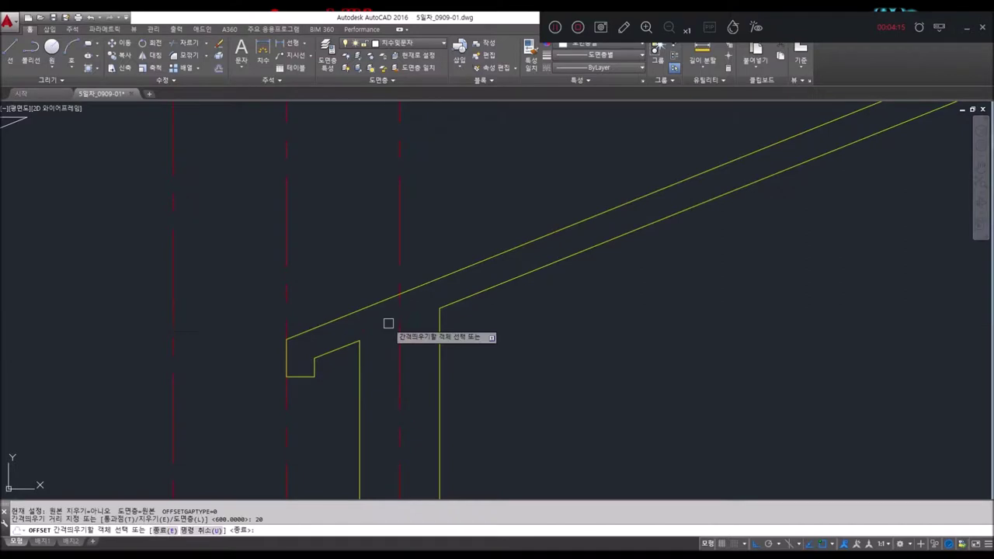
pyautogui.click(329, 323)
pyautogui.click(324, 292)
pyautogui.scroll(2, 314, 322)
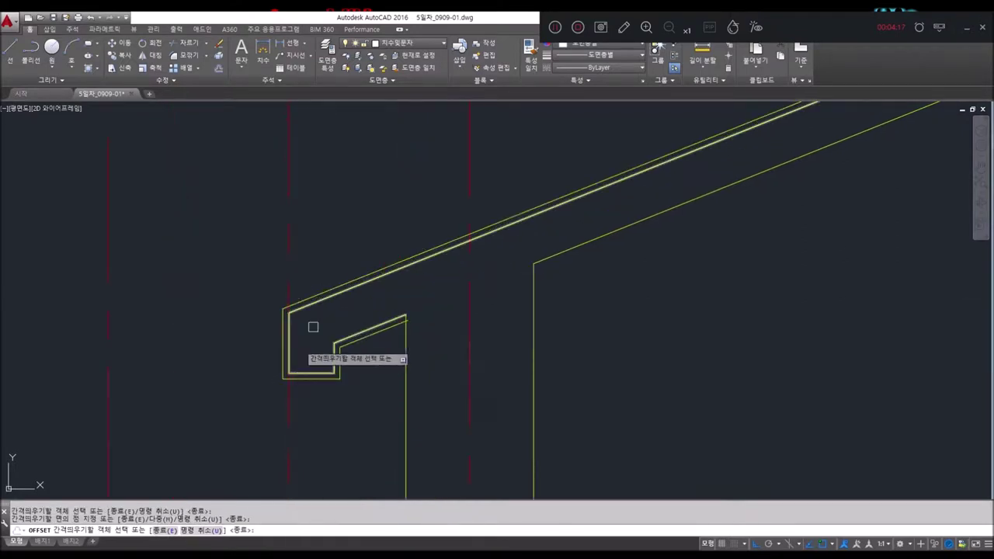
pyautogui.click(330, 342)
pyautogui.press('Escape')
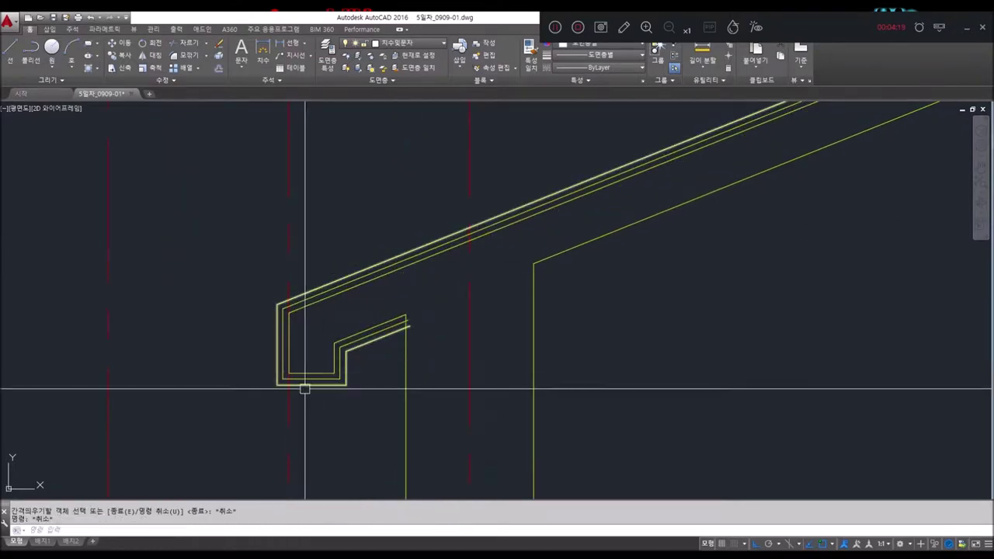
# Explode the outer eave outline into separate lines.
pyautogui.scroll(4, 274, 386)
pyautogui.write('x')
pyautogui.press('Return')
pyautogui.click(304, 360)
pyautogui.press('Return')
pyautogui.click(344, 365)
pyautogui.press('Escape')
pyautogui.press('Escape')
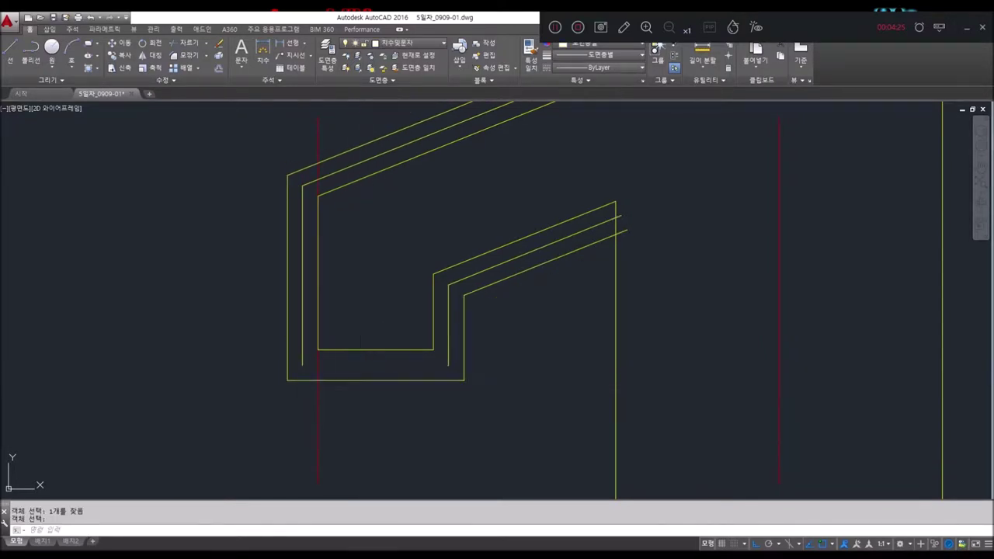
pyautogui.press('Escape')
pyautogui.press('Escape')
pyautogui.press('Return')
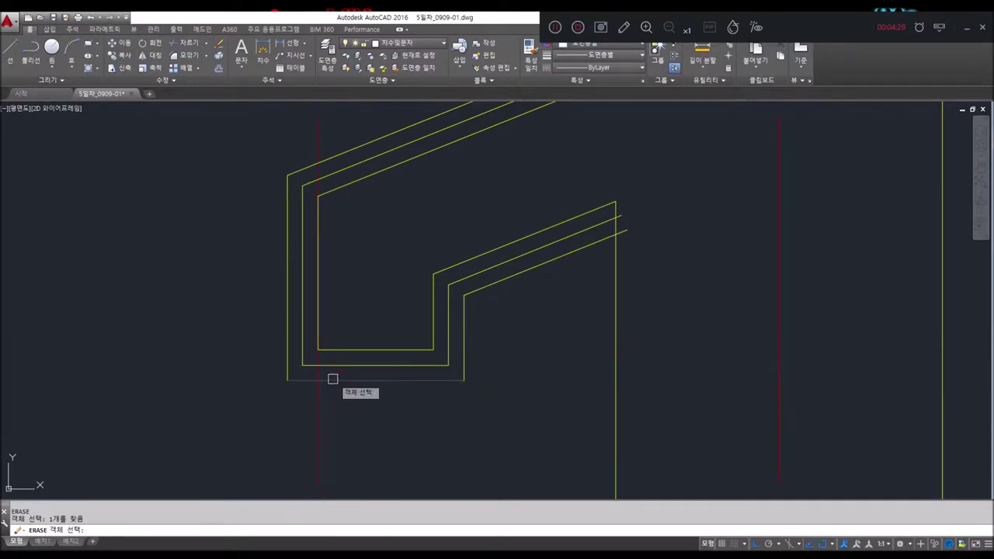
# Fillet the outer vertical and bottom eave lines into a closed corner.
pyautogui.write('f')
pyautogui.press('Return')
pyautogui.click(287, 353)
pyautogui.click(344, 365)
pyautogui.press('Return')
pyautogui.click(438, 357)
pyautogui.press('Escape')
# Erase the inner eave lines and trim the leftover slanted segment.
pyautogui.moveTo(516, 326); pyautogui.dragTo(456, 294)
pyautogui.press('Return')
pyautogui.press('Escape')
pyautogui.press('Escape')
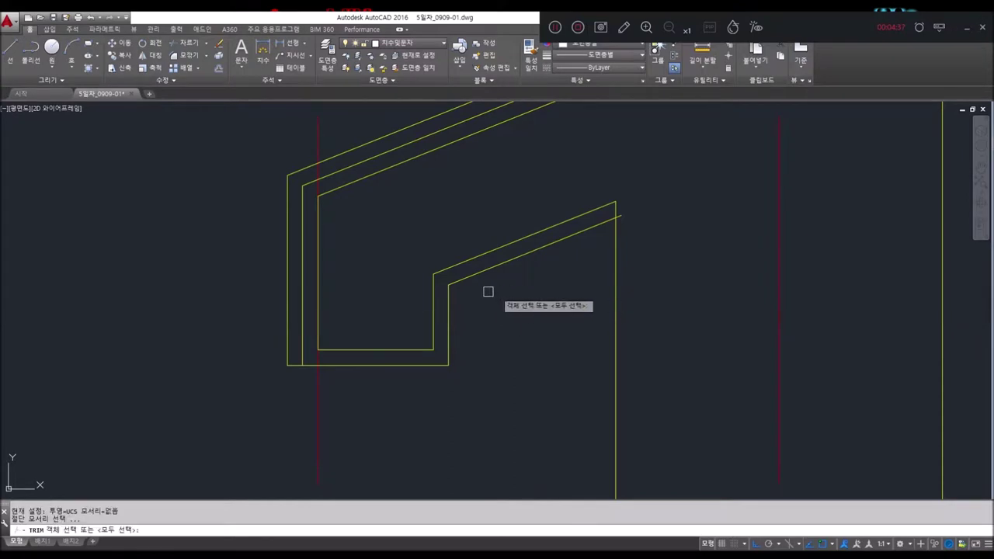
pyautogui.press('Return')
pyautogui.click(619, 218)
pyautogui.press('Return')
pyautogui.write('e')
pyautogui.press('Return')
pyautogui.press('Escape')
pyautogui.press('Escape')
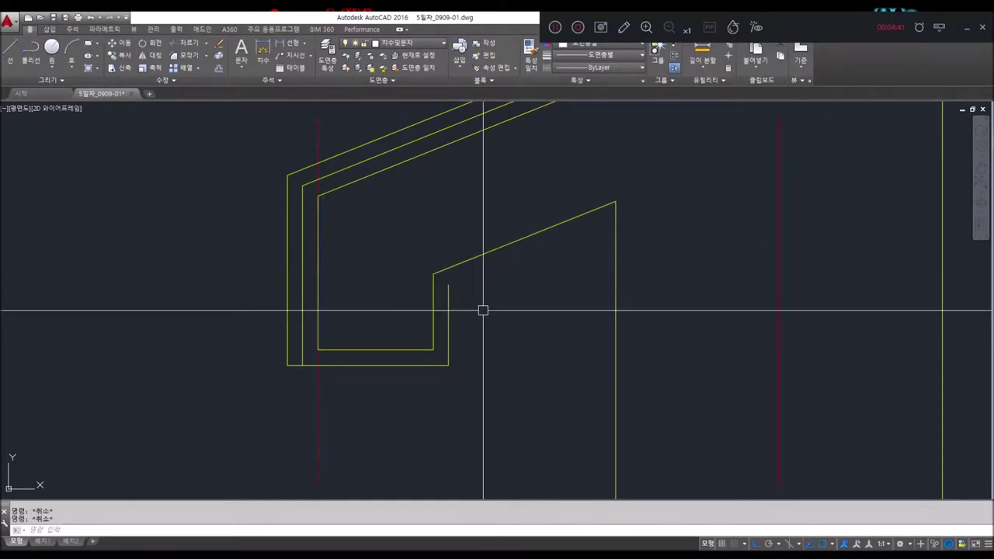
pyautogui.press('Return')
pyautogui.press('Return')
pyautogui.scroll(-2, 446, 326)
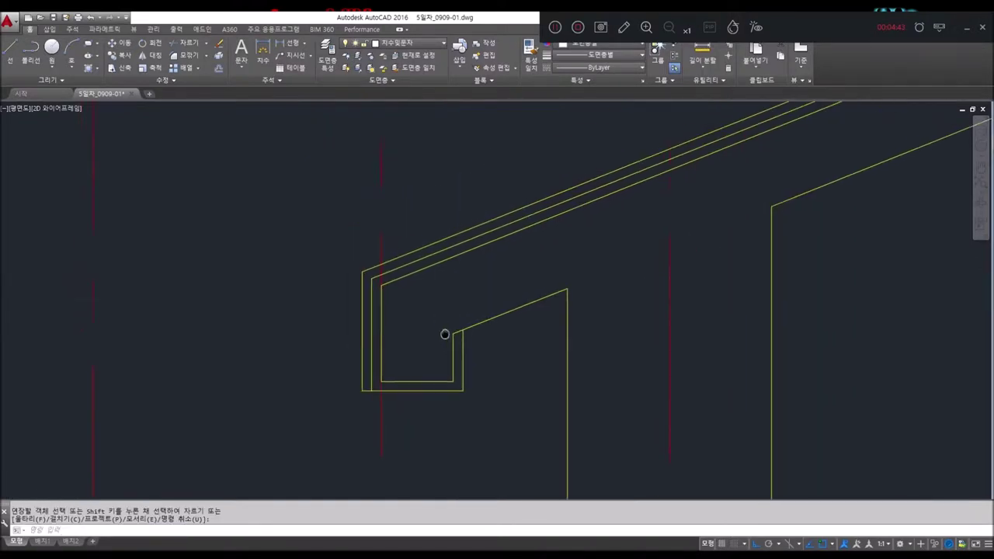
# Put the middle eave line on layer 0 with the dashed HIDDEN linetype.
pyautogui.scroll(2, 399, 260)
pyautogui.click(354, 300)
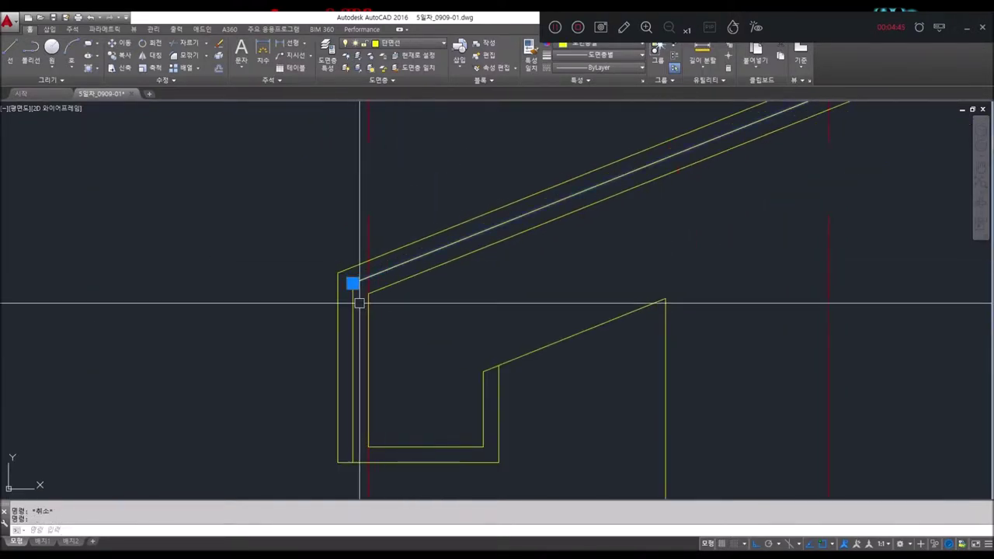
pyautogui.click(396, 43)
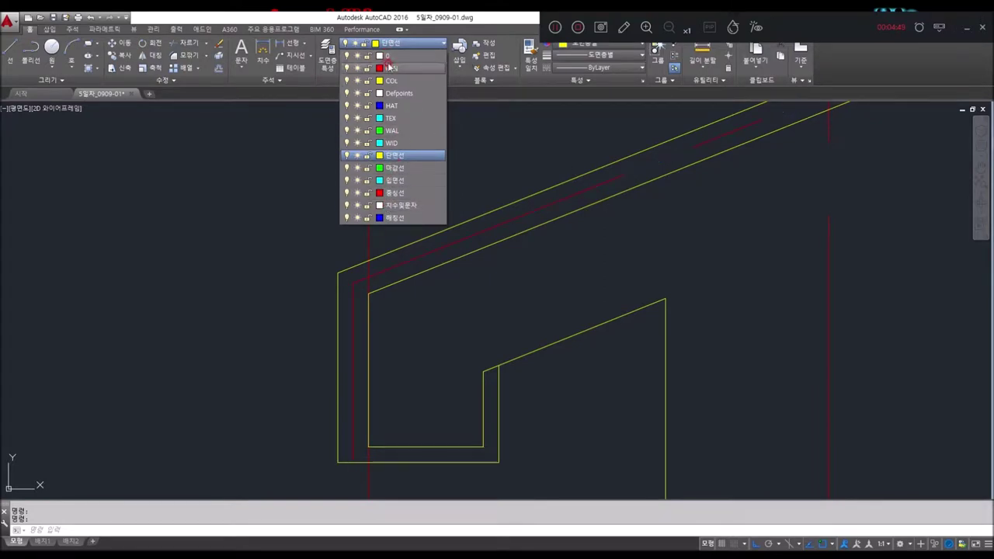
pyautogui.click(392, 56)
pyautogui.click(594, 68)
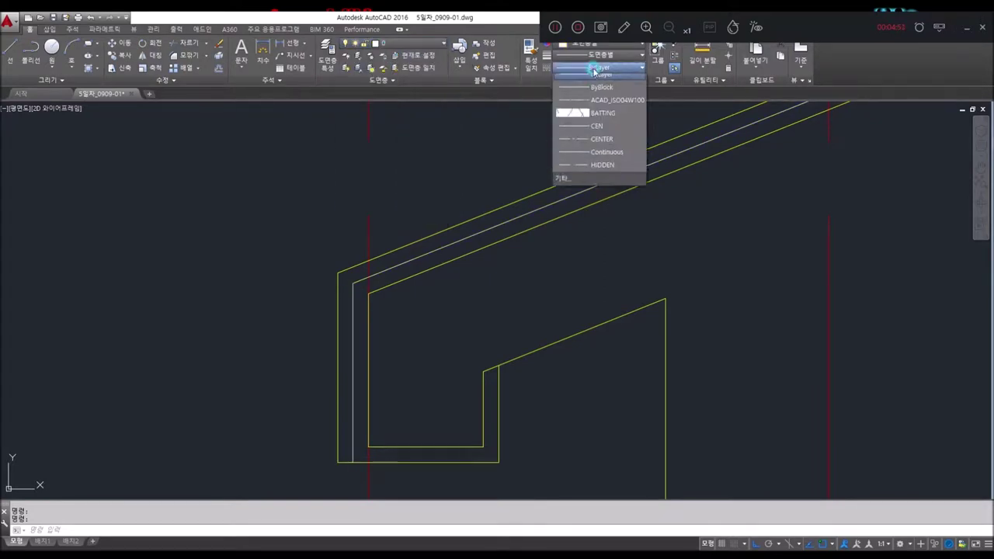
pyautogui.click(597, 168)
pyautogui.click(598, 68)
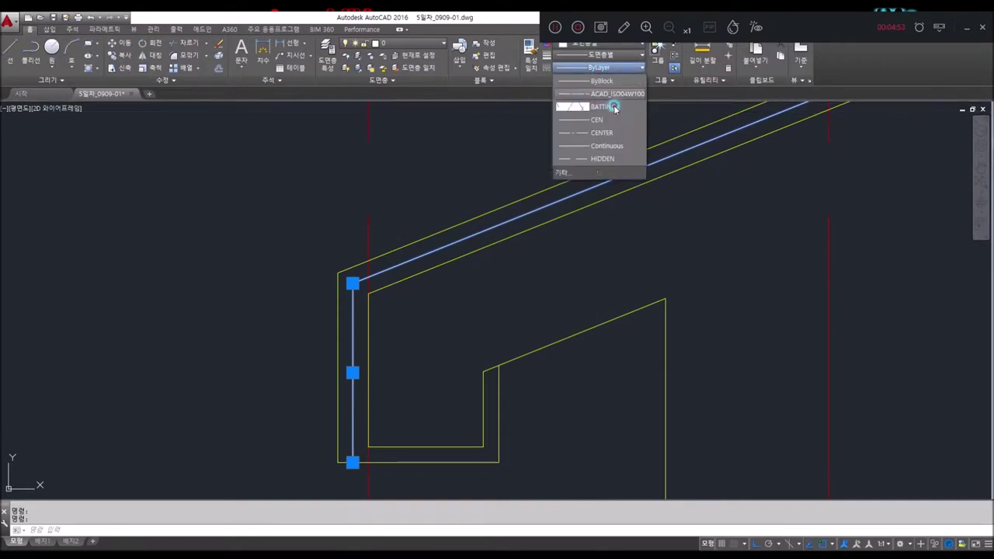
pyautogui.click(609, 170)
pyautogui.press('Escape')
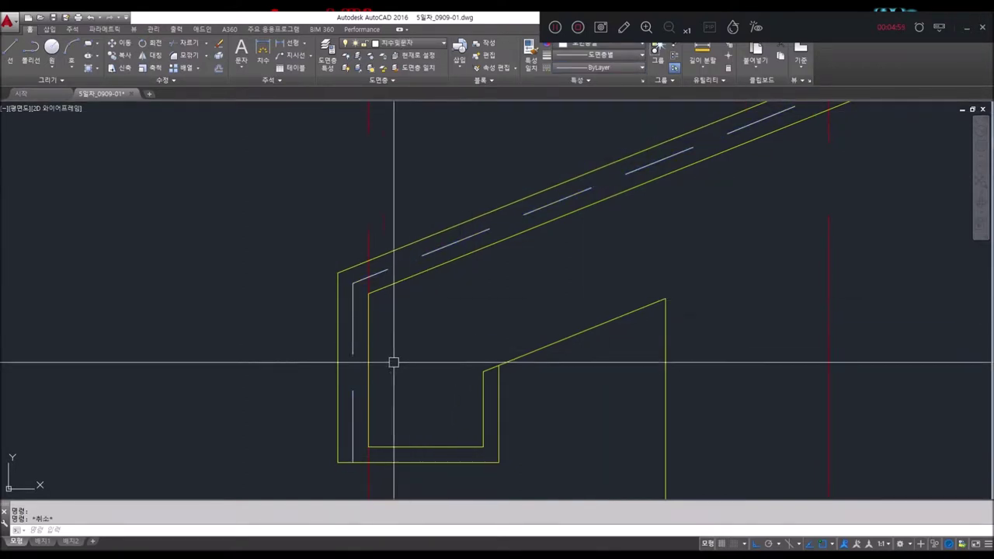
# Move the outer roof-and-eave outline onto layer 0 and make 0 the current layer.
pyautogui.scroll(-2, 443, 258)
pyautogui.press('Escape')
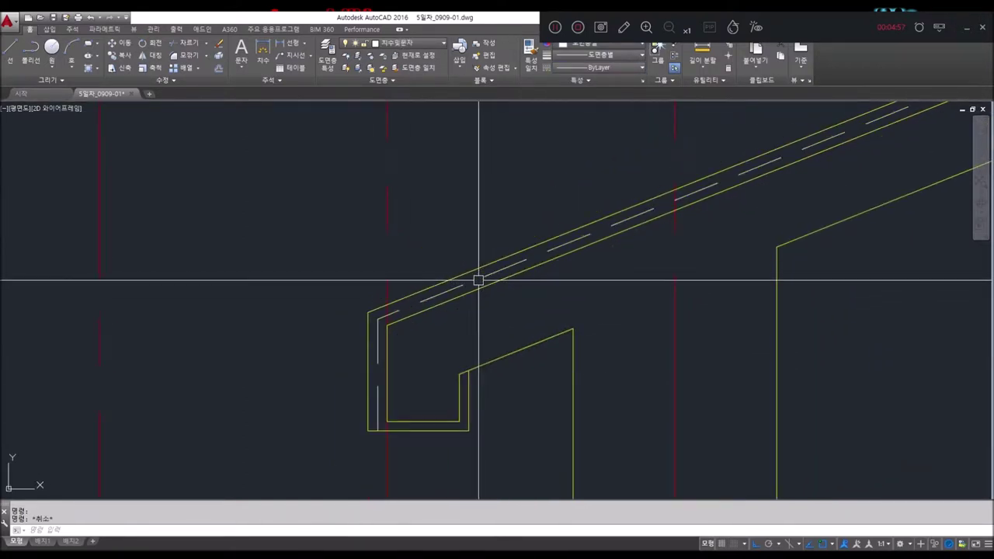
pyautogui.click(435, 287)
pyautogui.click(367, 337)
pyautogui.click(434, 431)
pyautogui.click(469, 402)
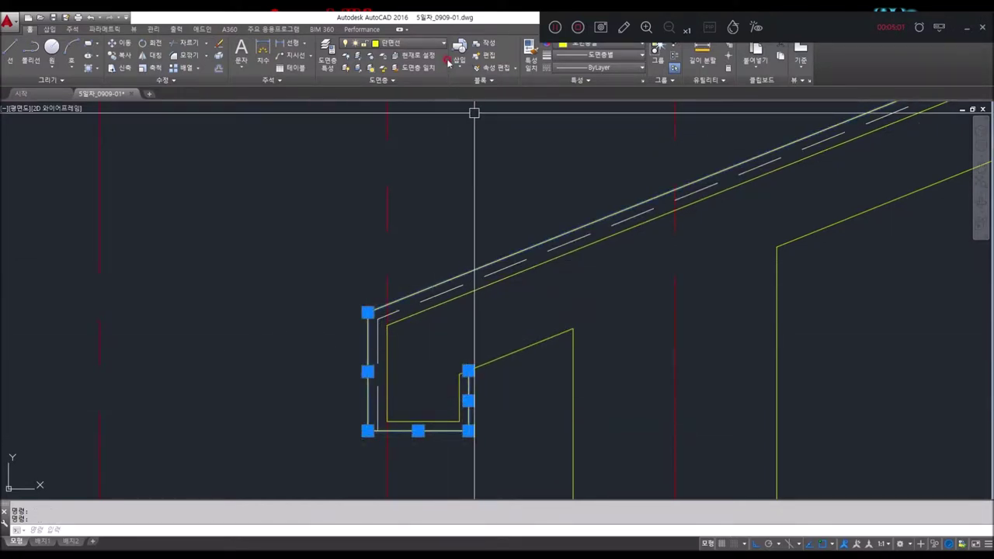
pyautogui.click(405, 47)
pyautogui.click(399, 60)
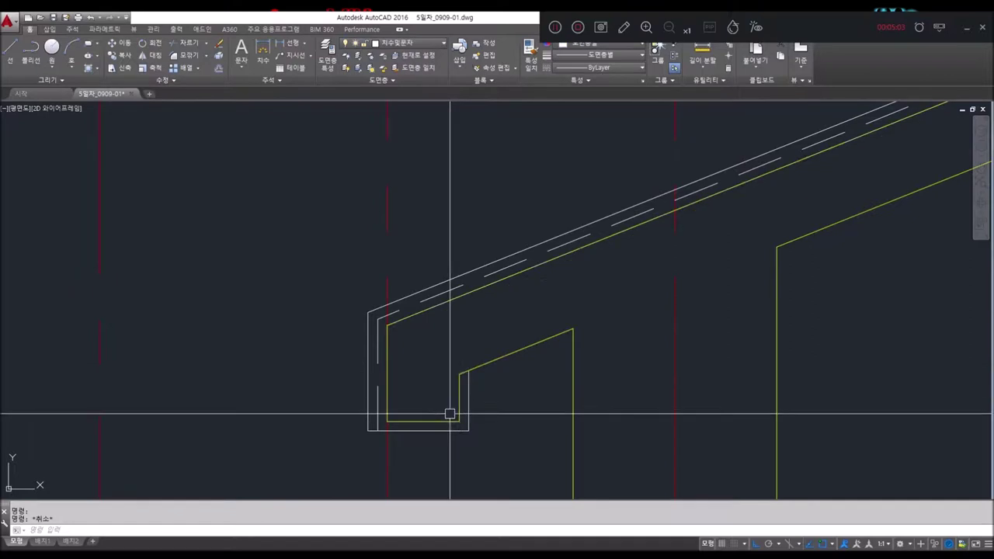
pyautogui.click(419, 45)
pyautogui.click(400, 61)
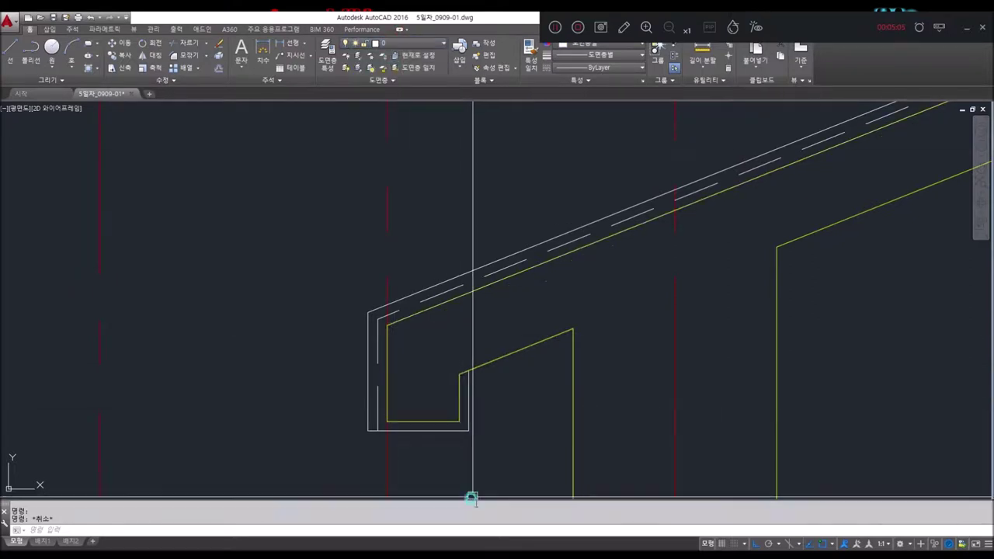
pyautogui.write('rec')
# Trim the bottom eave lines at the inner wall line to cut a small notch.
pyautogui.press('Return')
pyautogui.scroll(2, 470, 474)
pyautogui.scroll(2, 464, 447)
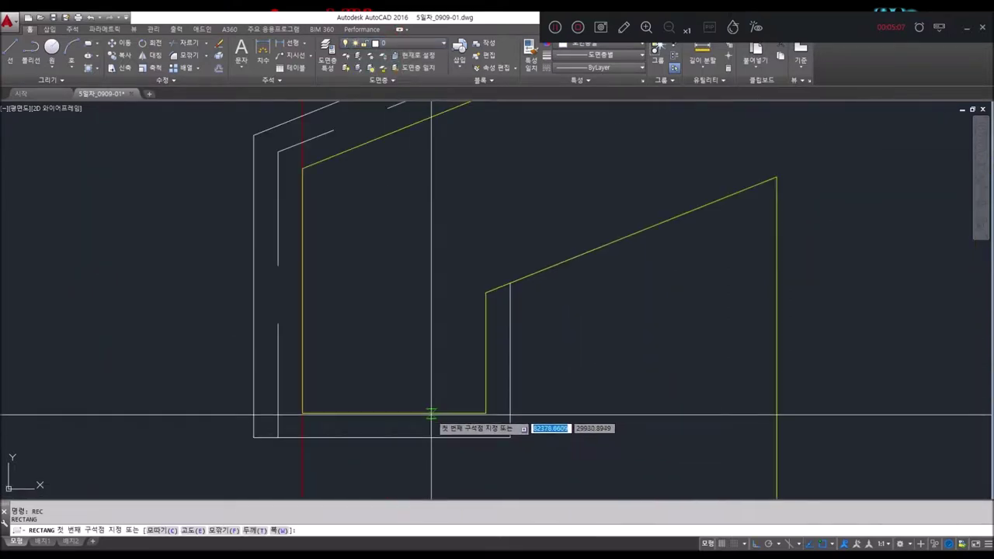
pyautogui.press('Escape')
pyautogui.press('Escape')
pyautogui.write('r')
pyautogui.press('Return')
pyautogui.press('Return')
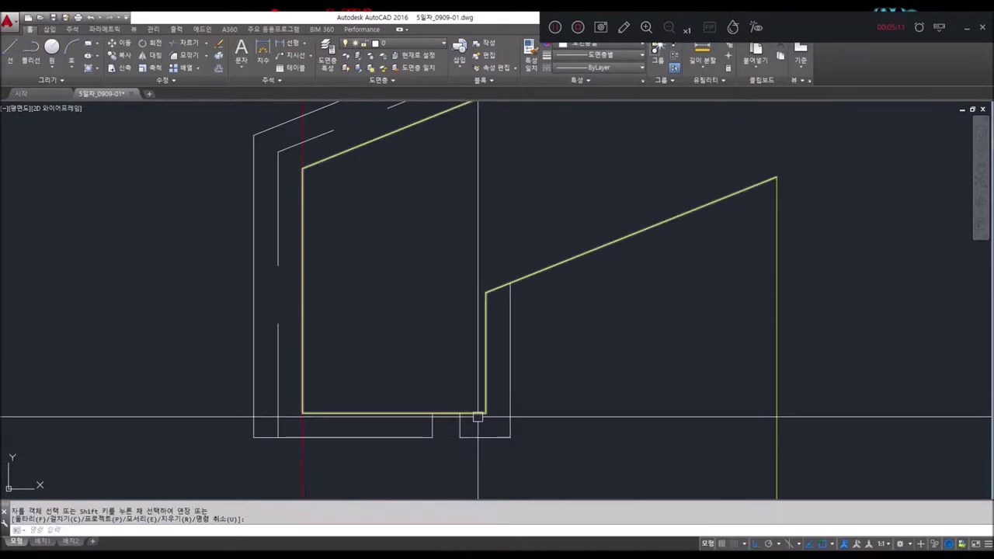
pyautogui.scroll(-2, 514, 262)
pyautogui.moveTo(515, 261); pyautogui.dragTo(519, 284, button='middle')
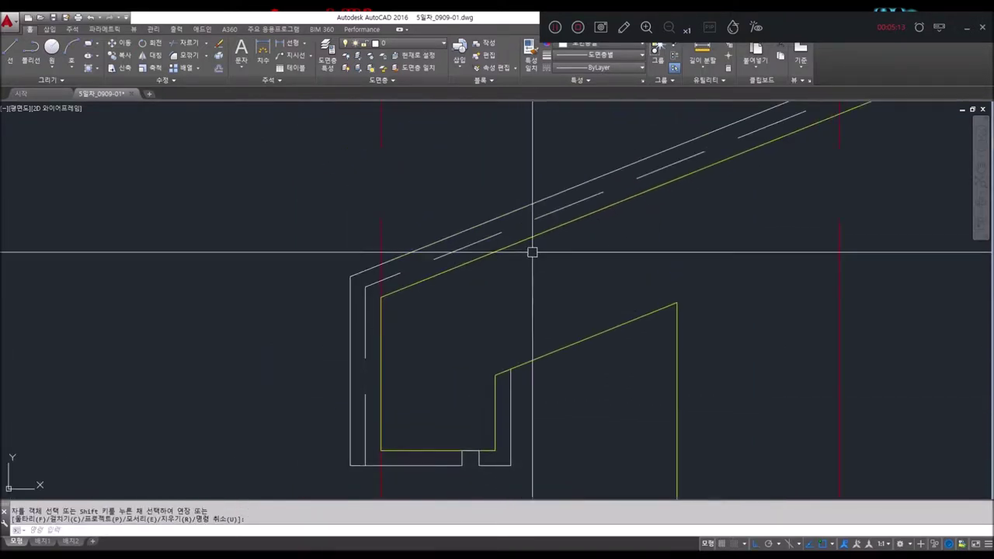
pyautogui.moveTo(389, 271); pyautogui.dragTo(388, 288, button='middle')
pyautogui.scroll(-4, 417, 456)
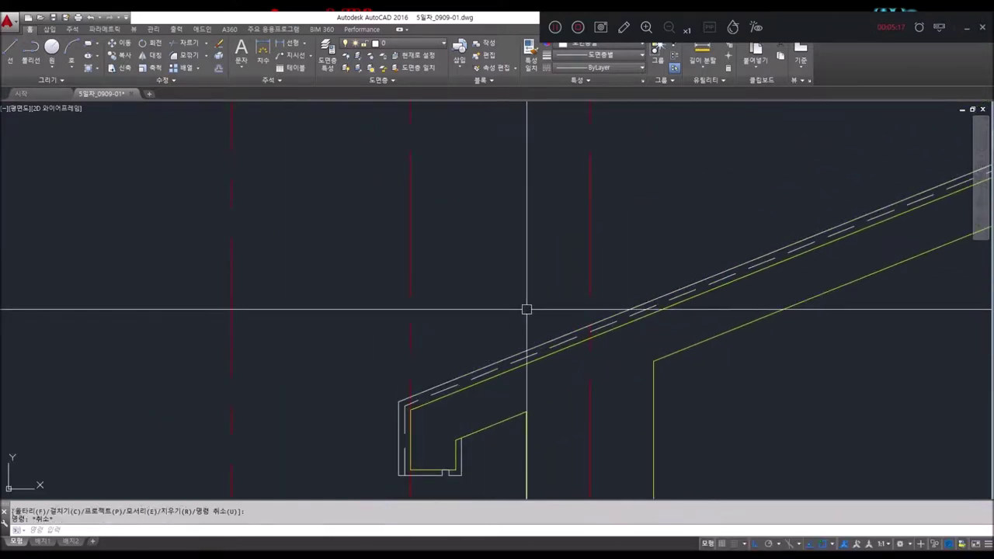
pyautogui.write('o')
# Begin offsetting lines with a 20-unit distance.
pyautogui.press('Return')
pyautogui.write('2')
pyautogui.scroll(2, 497, 326)
# Offset the roof line downward and close the eave end with a slanted line.
pyautogui.click(447, 350)
pyautogui.click(432, 342)
pyautogui.press('Escape')
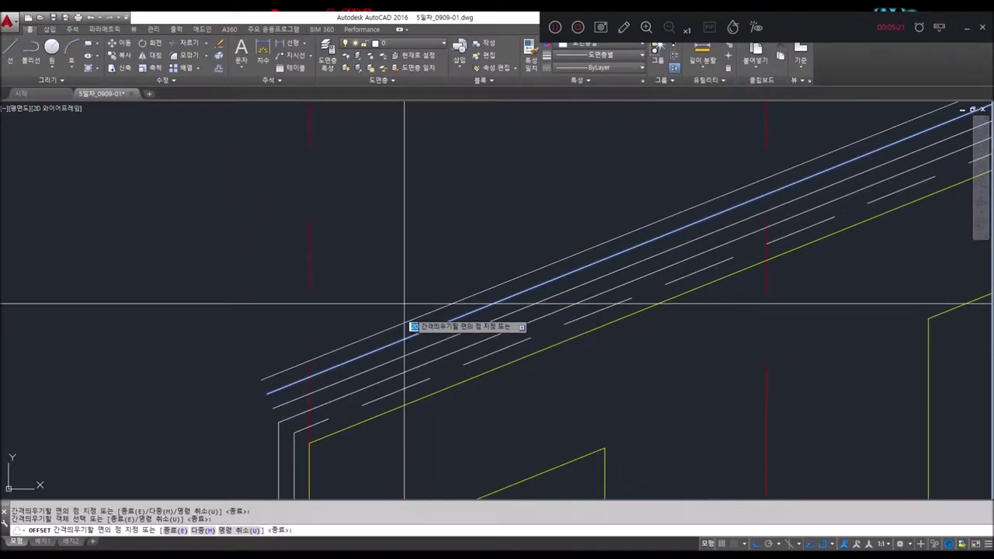
pyautogui.press('l')
pyautogui.press('Return')
pyautogui.click(262, 380)
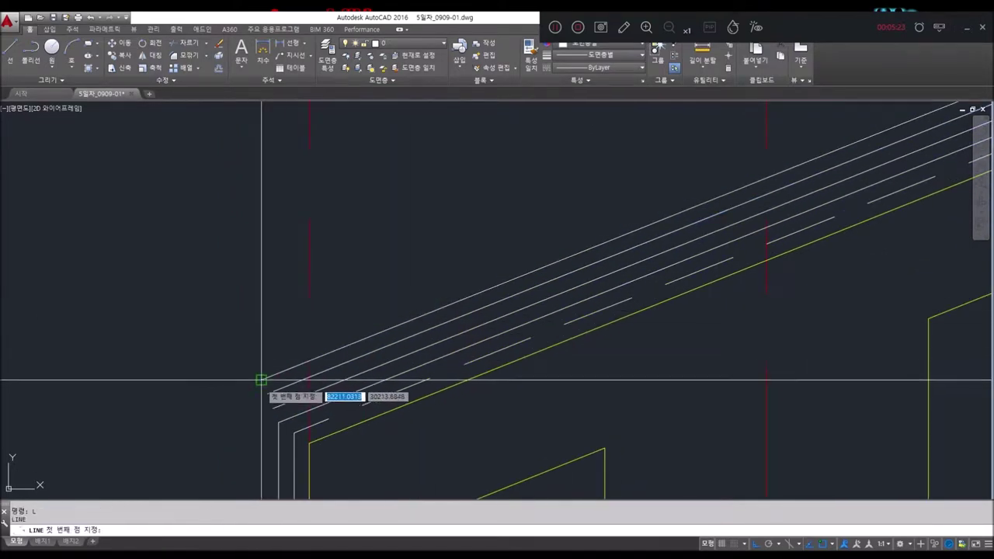
pyautogui.click(278, 422)
pyautogui.press('Escape')
# Offset the slanted end line 300 units up the roof, then copy the cross line twice.
pyautogui.write('o')
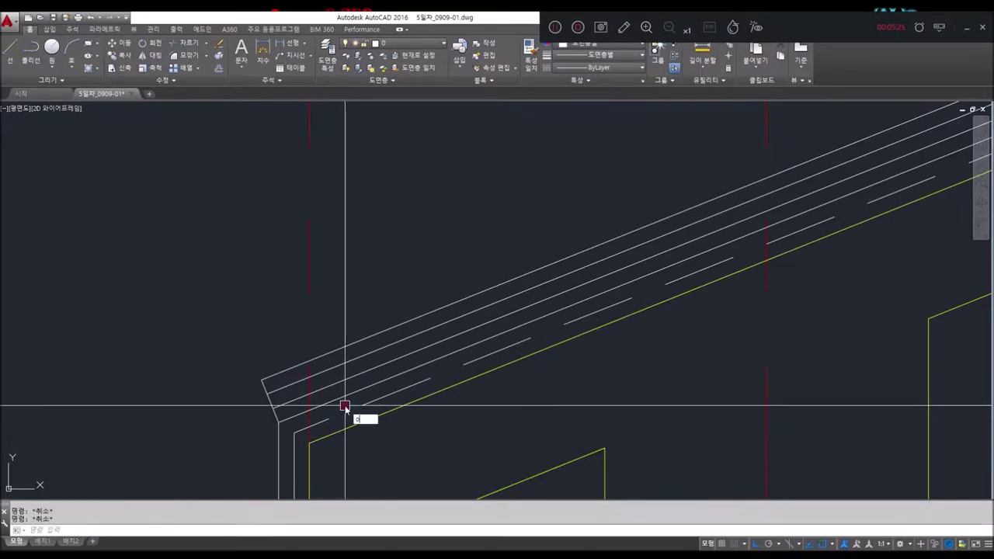
pyautogui.scroll(2, 318, 400)
pyautogui.click(238, 404)
pyautogui.click(443, 286)
pyautogui.press('Return')
pyautogui.press('Return')
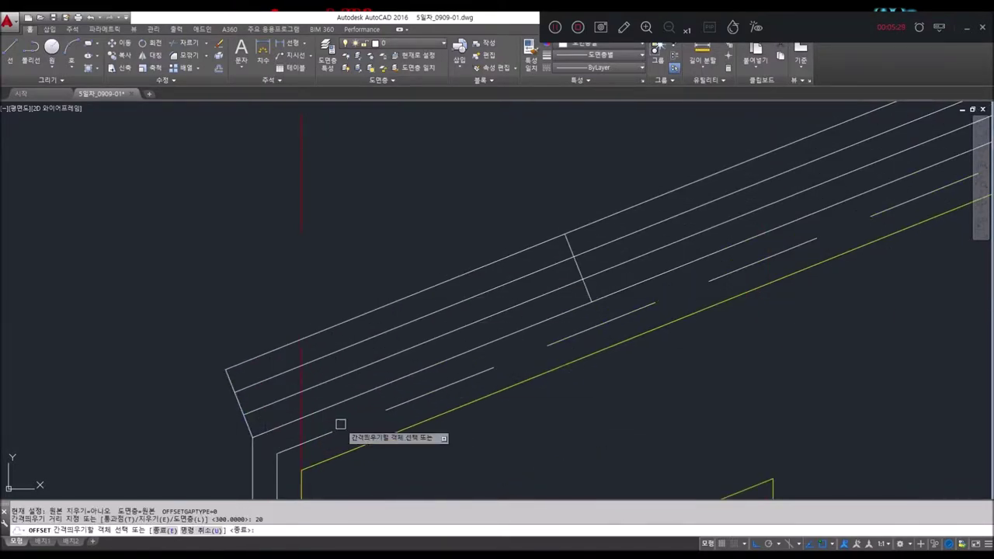
pyautogui.click(577, 273)
pyautogui.click(210, 453)
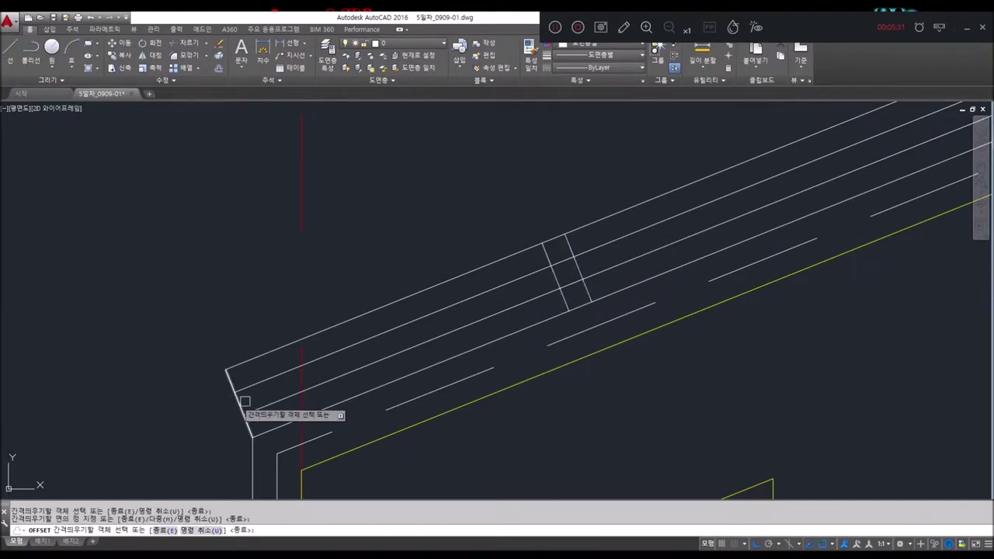
pyautogui.click(551, 276)
pyautogui.click(560, 334)
pyautogui.press('Escape')
# Trace a polyline from the cross line's end to the left roof corner.
pyautogui.write('pl')
pyautogui.press('Return')
pyautogui.click(573, 257)
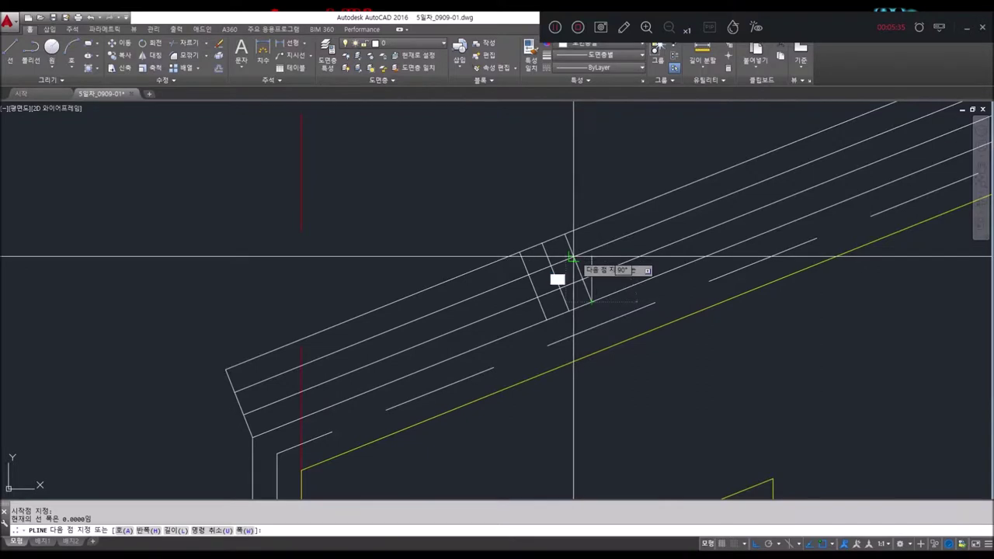
pyautogui.click(226, 369)
pyautogui.click(235, 392)
pyautogui.click(559, 289)
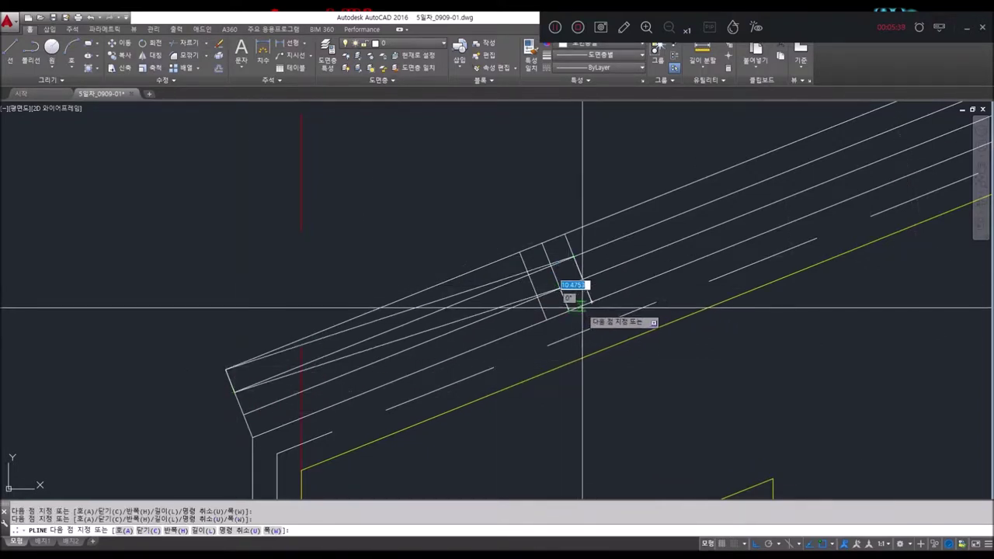
pyautogui.press('Escape')
pyautogui.press('Escape')
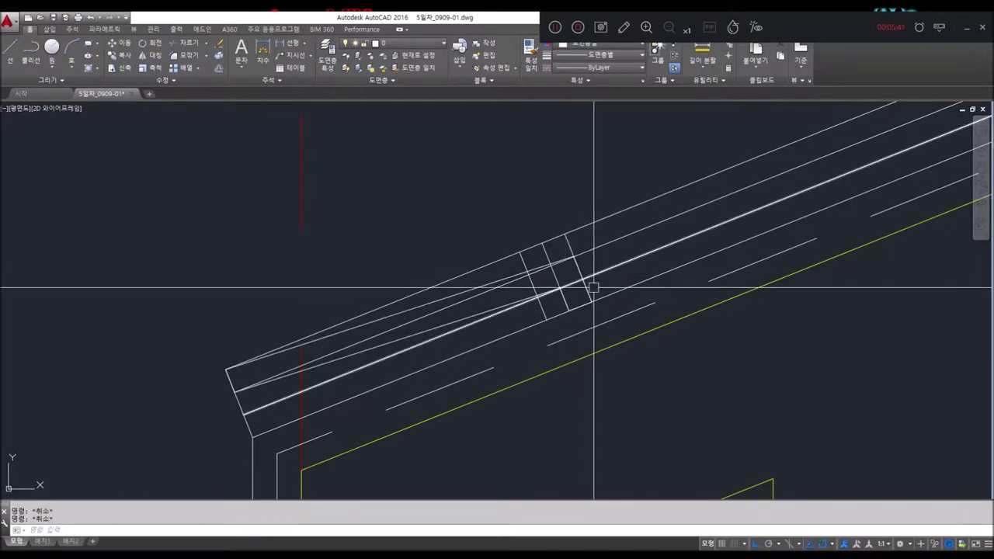
# Draw a closed triangular polyline between the block corners inside the raised roof block.
pyautogui.write('pl')
pyautogui.press('Return')
pyautogui.scroll(4, 576, 319)
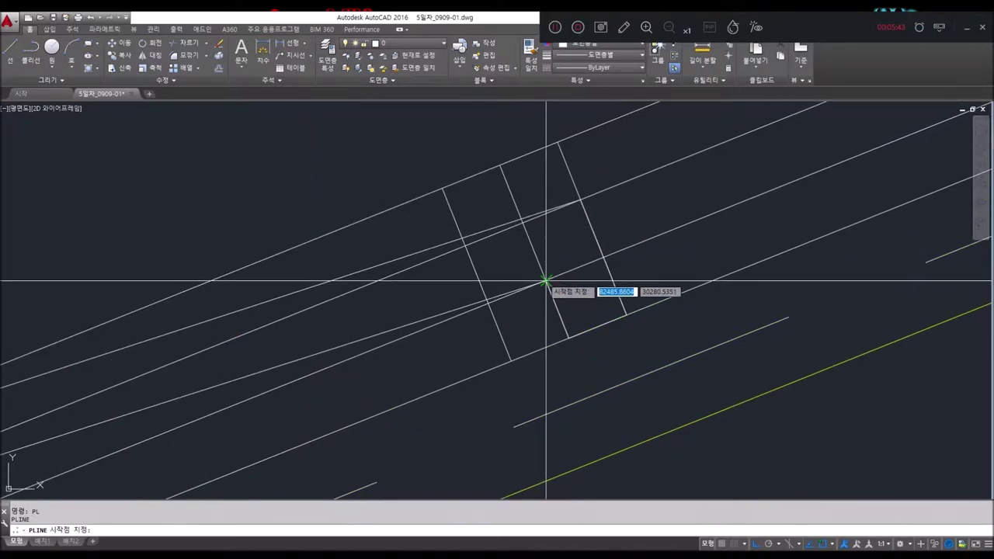
pyautogui.click(546, 280)
pyautogui.click(488, 304)
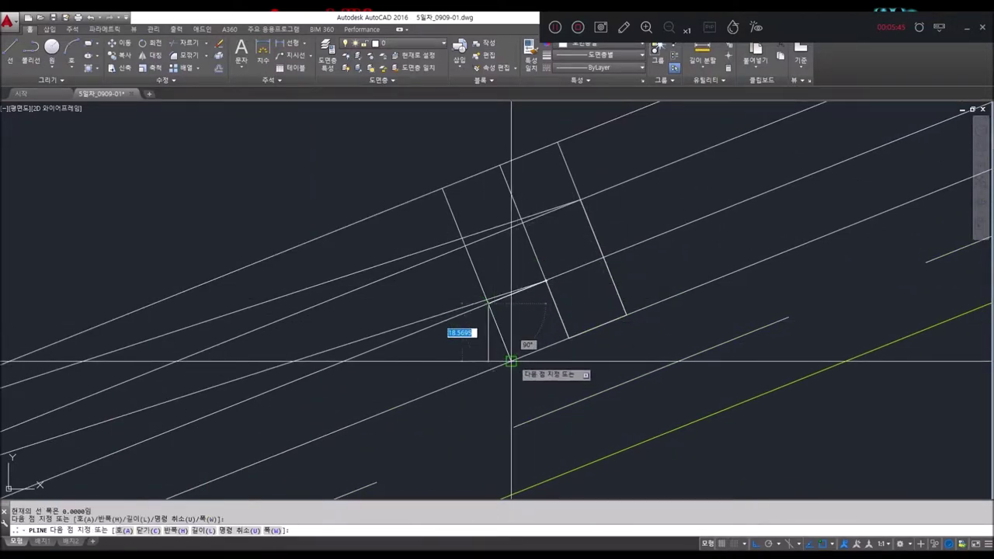
pyautogui.click(511, 361)
pyautogui.click(545, 280)
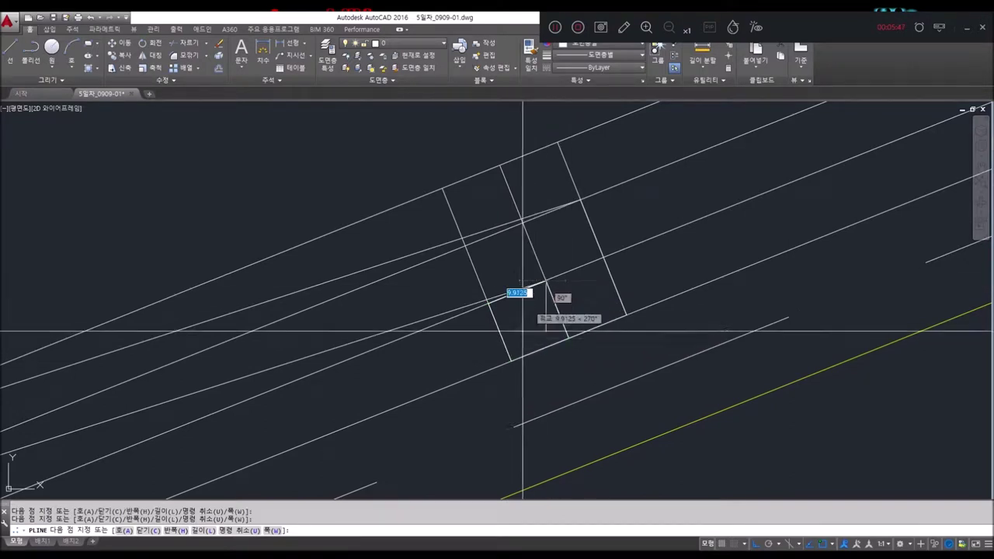
pyautogui.press('Return')
pyautogui.press('Escape')
pyautogui.press('Escape')
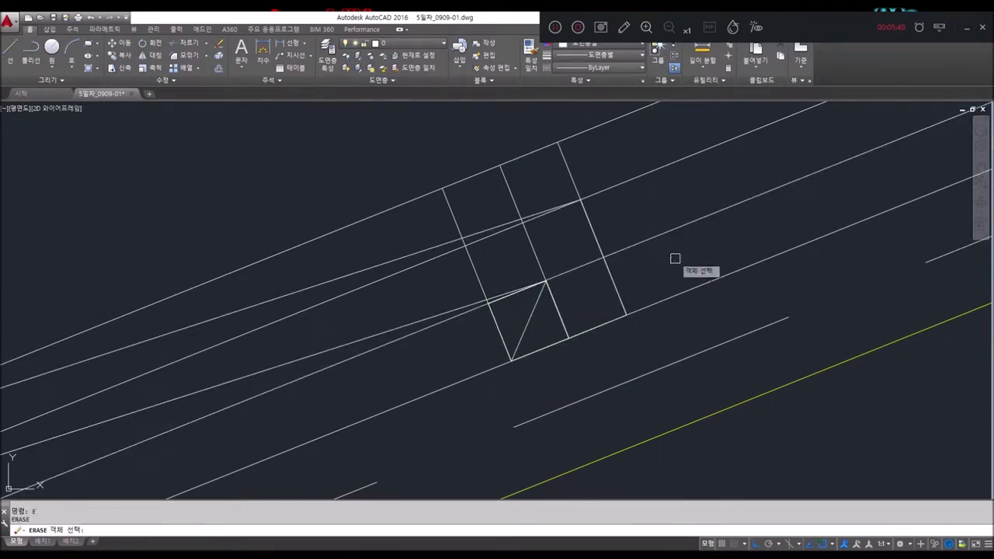
# Window-select three helper lines for erasing.
pyautogui.click(672, 378)
pyautogui.moveTo(630, 189); pyautogui.dragTo(606, 319, button='middle')
pyautogui.click(605, 320)
# Add one more helper line to the erase selection and finish erasing.
pyautogui.click(588, 304)
pyautogui.click(444, 290)
pyautogui.moveTo(455, 326); pyautogui.dragTo(435, 384, button='middle')
pyautogui.scroll(-2, 484, 268)
pyautogui.scroll(2, 305, 395)
pyautogui.press('Escape')
pyautogui.press('Escape')
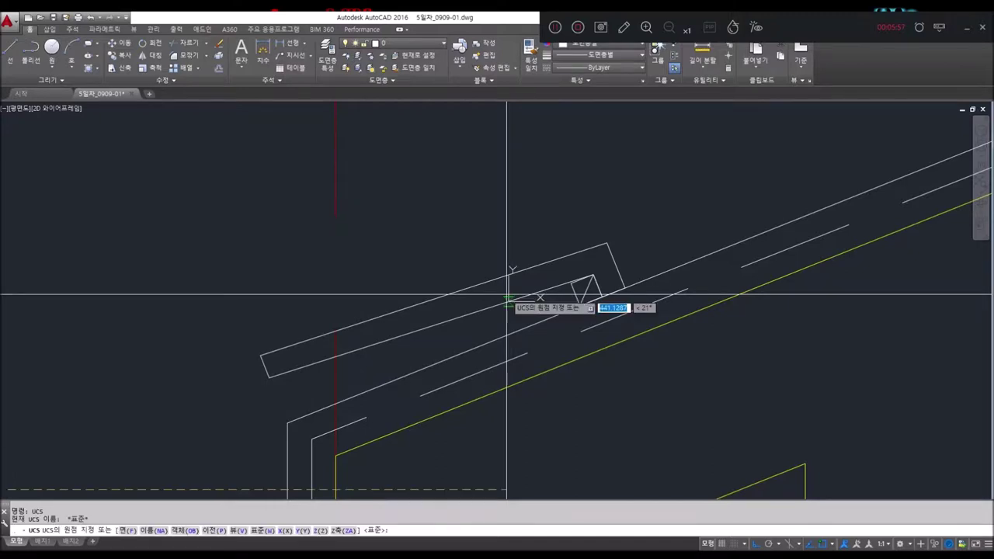
# Define a 3-point UCS with its origin at the roof line's end and x-axis along the slope.
pyautogui.write('3p')
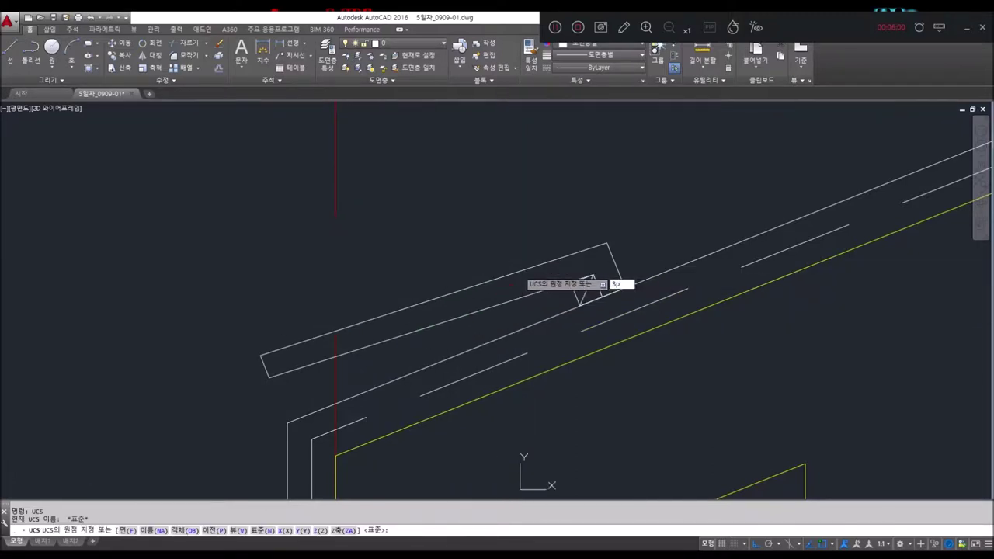
pyautogui.press('Return')
pyautogui.click(623, 287)
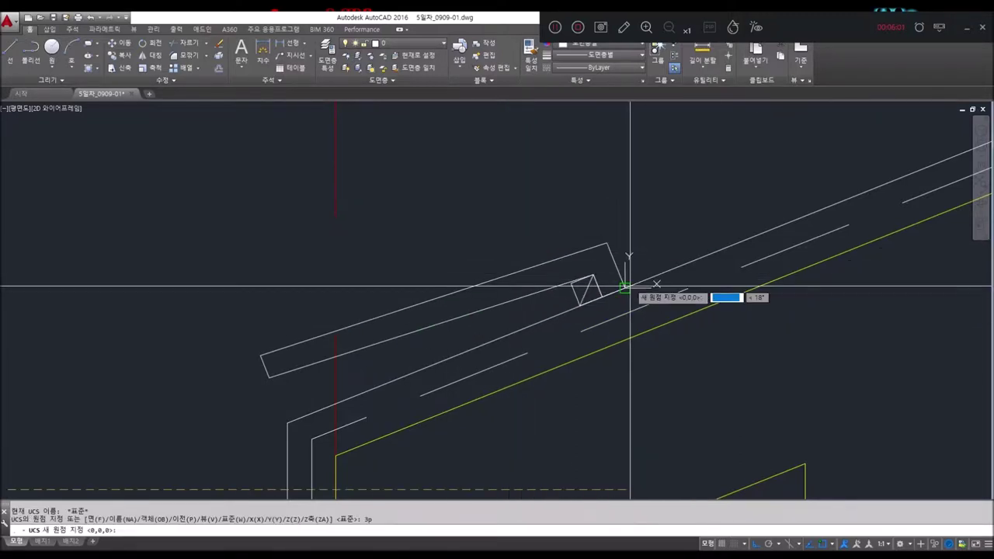
pyautogui.click(642, 275)
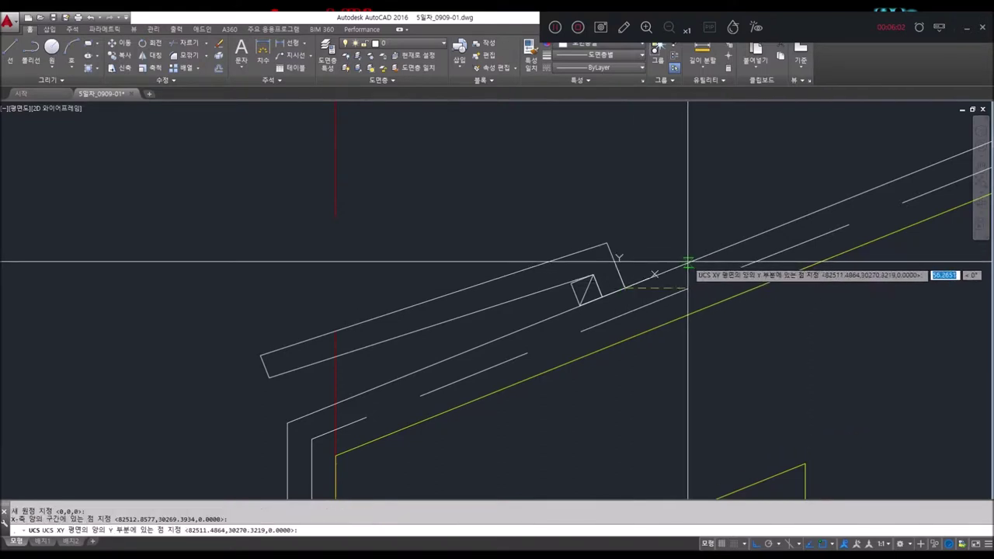
pyautogui.click(610, 266)
pyautogui.press('Escape')
pyautogui.write('ar')
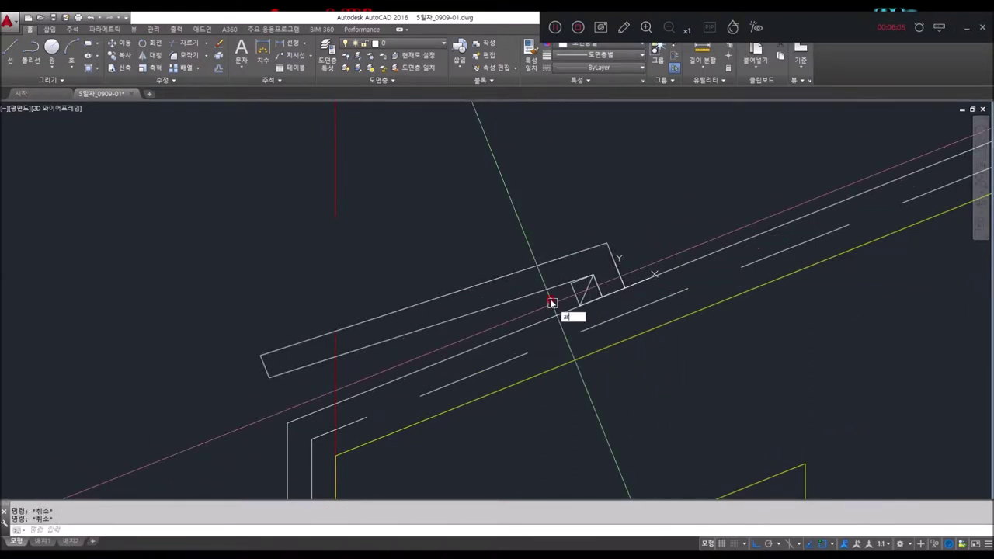
# Start an array and select the sloped tile rectangle as its source.
pyautogui.press('Return')
pyautogui.click(637, 271)
pyautogui.click(490, 206)
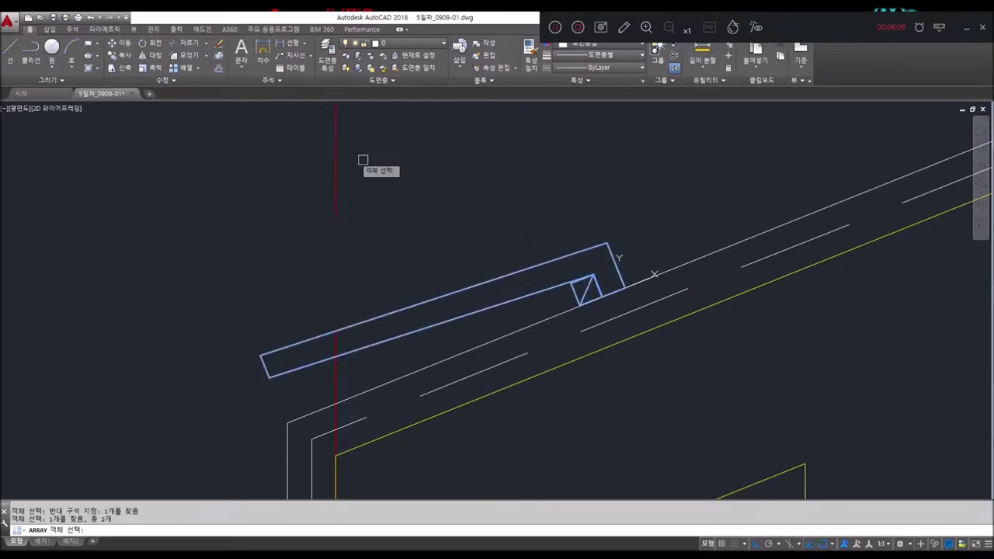
# Create a rectangular array of the tile with 30 columns and 1 row up the slope.
pyautogui.press('Return')
pyautogui.click(433, 197)
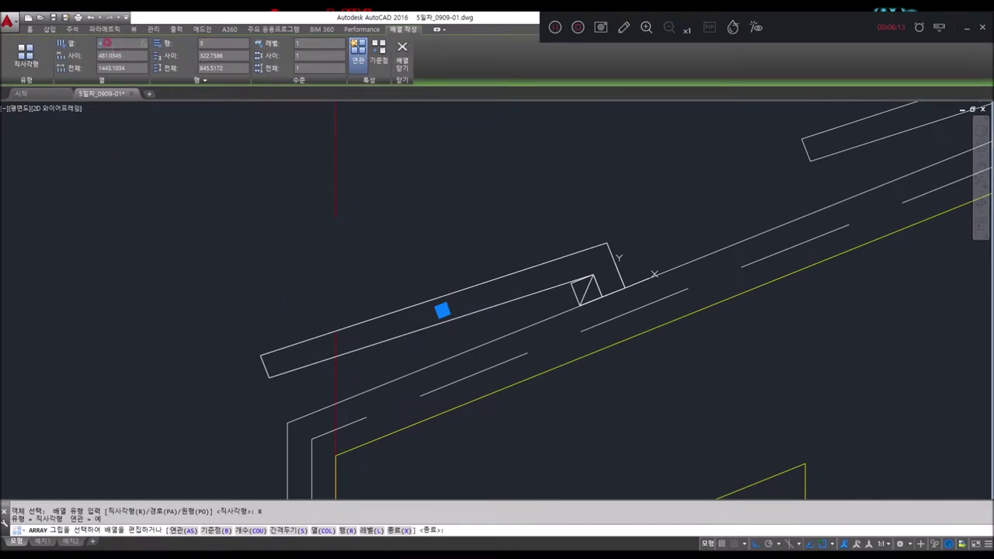
pyautogui.write('30')
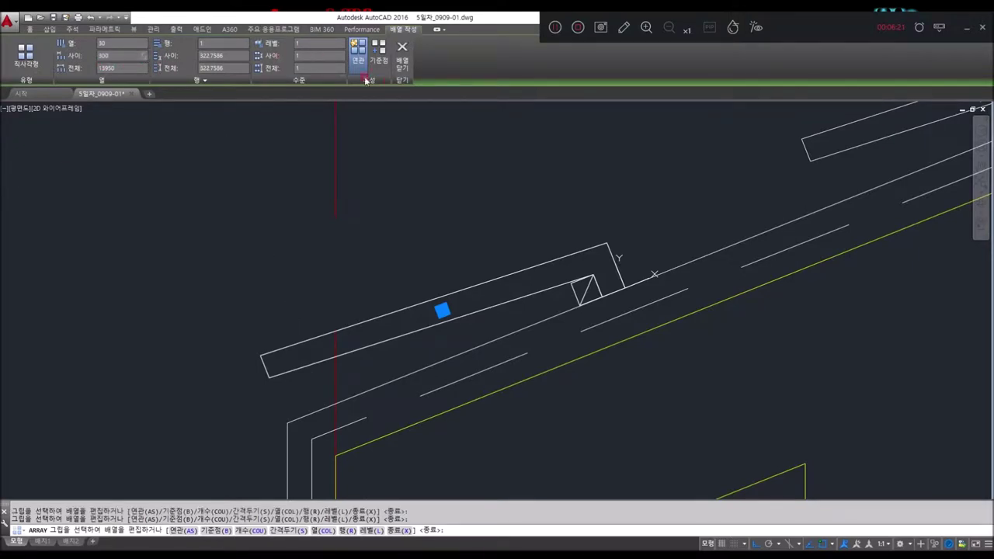
pyautogui.scroll(-2, 579, 189)
pyautogui.scroll(2, 404, 388)
pyautogui.scroll(4, 392, 371)
pyautogui.scroll(-2, 437, 289)
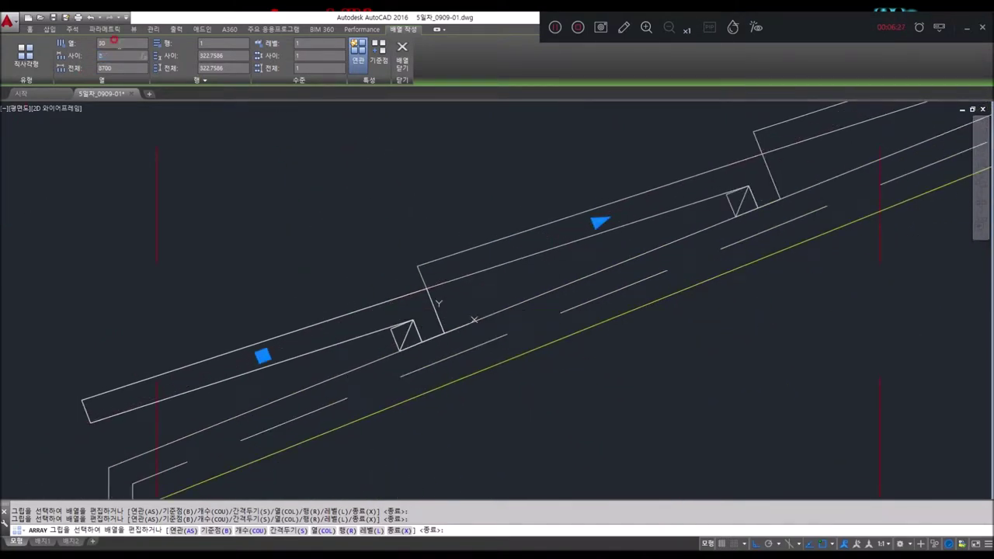
pyautogui.scroll(-1, 256, 326)
pyautogui.moveTo(590, 407); pyautogui.dragTo(637, 427, button='middle')
pyautogui.scroll(-2, 582, 388)
pyautogui.moveTo(582, 392); pyautogui.dragTo(528, 361, button='middle')
pyautogui.press('Escape')
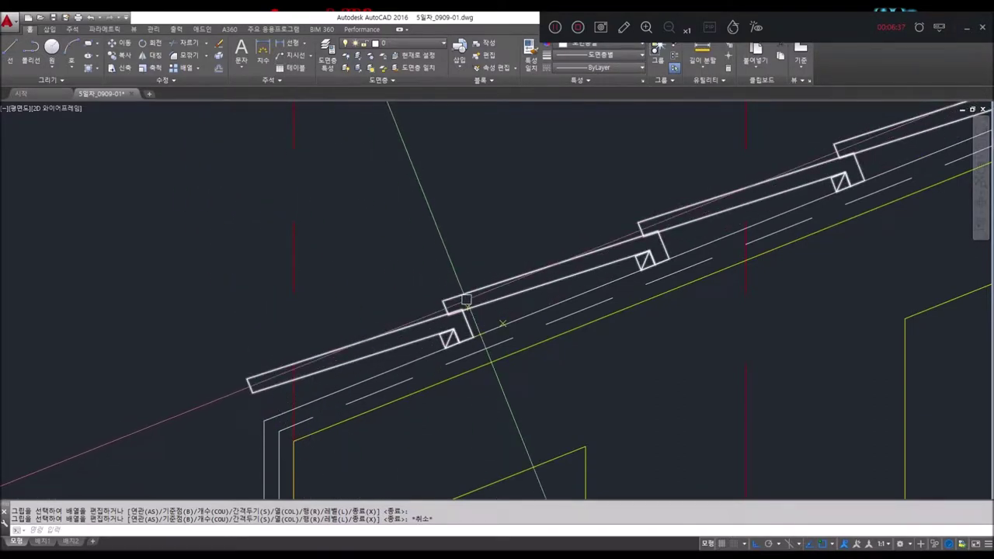
# Pan and zoom to bring the ridge line and its label into view.
pyautogui.scroll(-2, 730, 337)
pyautogui.scroll(-2, 399, 396)
pyautogui.moveTo(399, 395); pyautogui.dragTo(432, 455, button='middle')
pyautogui.scroll(2, 657, 342)
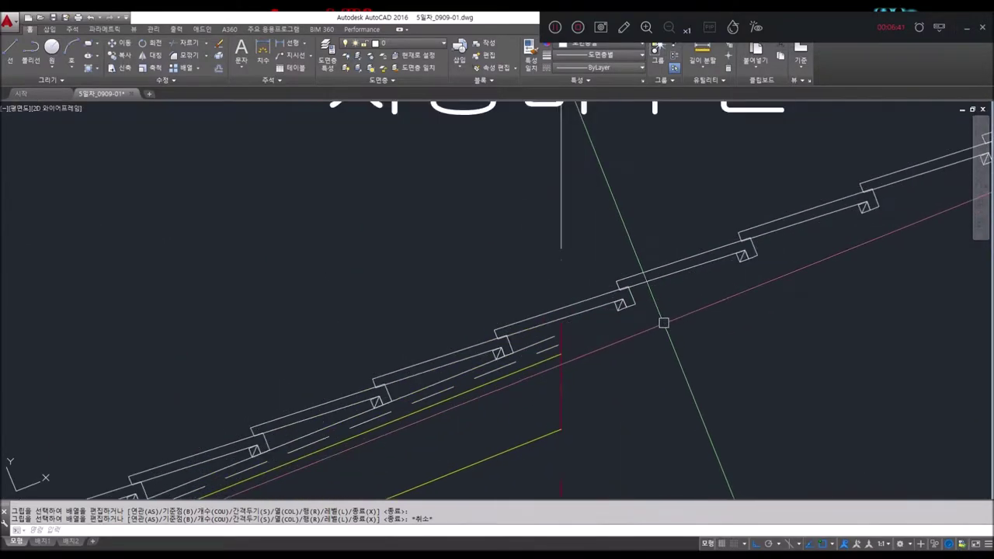
pyautogui.scroll(2, 656, 342)
pyautogui.press('Escape')
pyautogui.press('Escape')
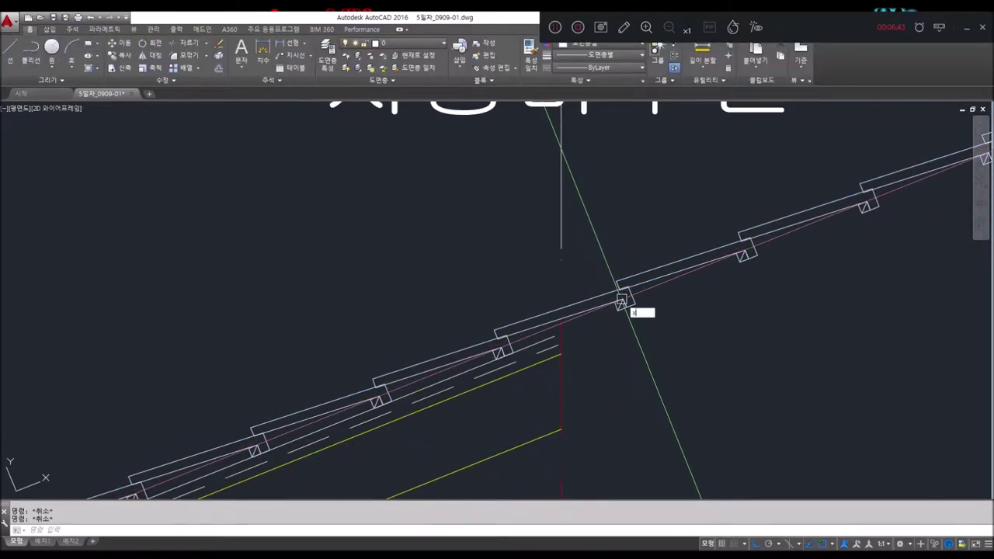
# Explode the tile array into separate pieces.
pyautogui.press('Return')
pyautogui.click(691, 338)
pyautogui.press('Return')
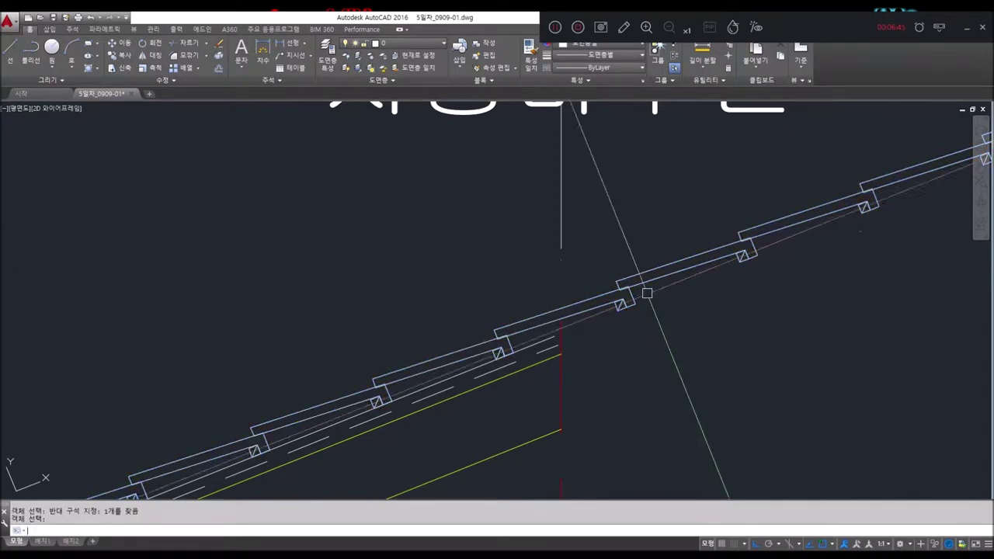
# Erase all tiles extending past the ridge line.
pyautogui.write('e')
pyautogui.press('Return')
pyautogui.scroll(-3, 655, 326)
pyautogui.click(691, 405)
pyautogui.click(534, 339)
pyautogui.scroll(-1, 641, 373)
pyautogui.scroll(-2, 637, 363)
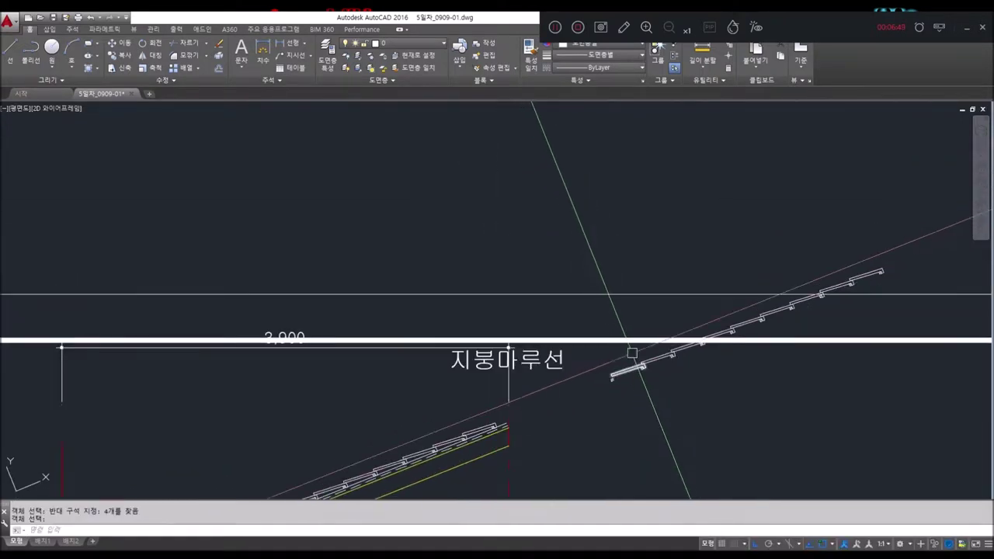
pyautogui.click(597, 239)
pyautogui.click(893, 423)
pyautogui.moveTo(610, 437); pyautogui.dragTo(685, 302, button='middle')
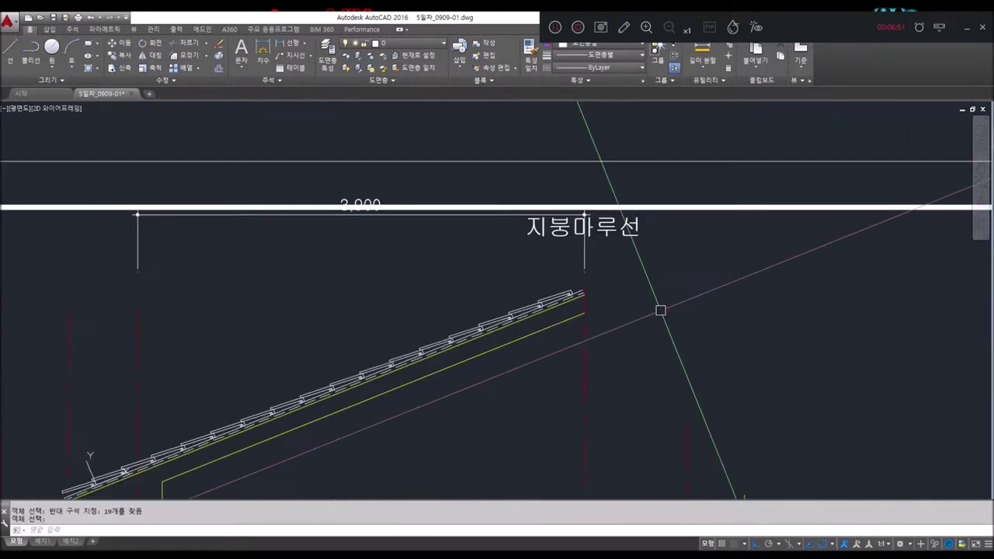
pyautogui.scroll(2, 609, 290)
# Restore the World coordinate system.
pyautogui.write('u')
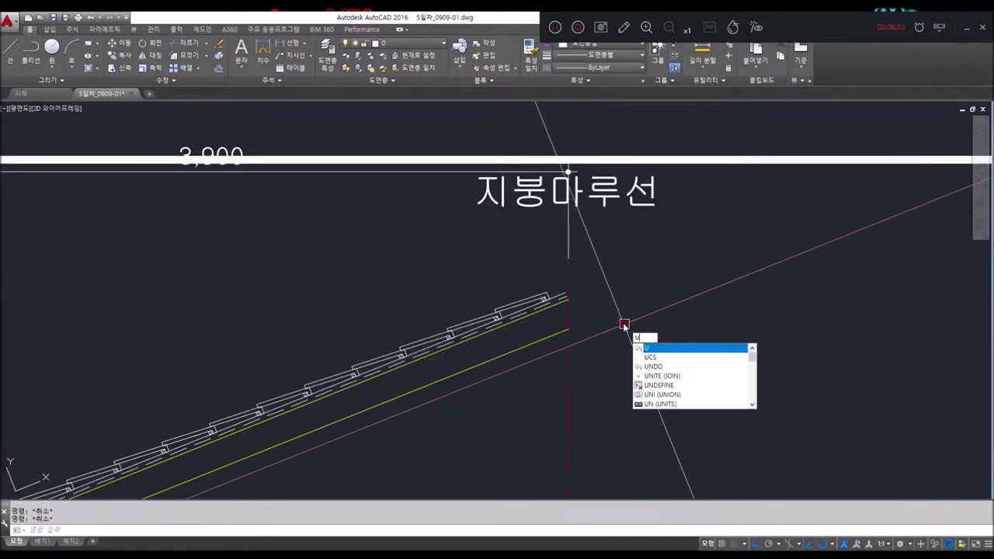
pyautogui.press('Return')
pyautogui.press('Return')
pyautogui.scroll(2, 586, 297)
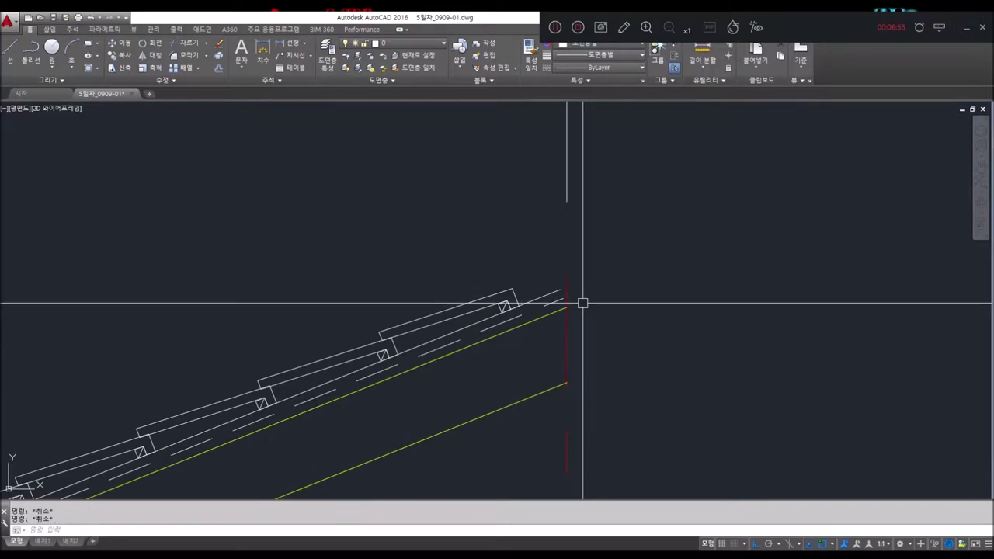
pyautogui.write('ex')
pyautogui.press('Return')
pyautogui.press('Return')
pyautogui.scroll(2, 561, 299)
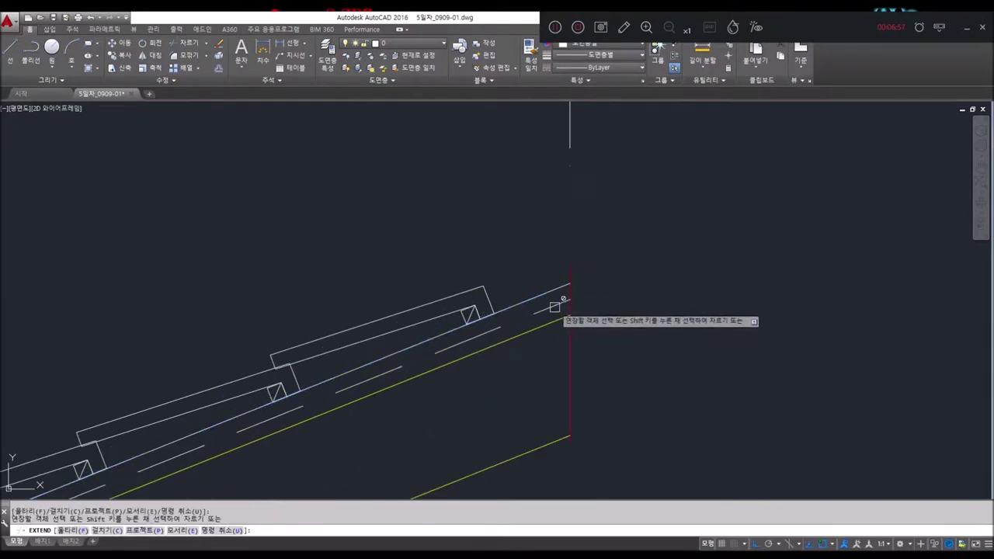
pyautogui.press('Escape')
pyautogui.press('Escape')
pyautogui.scroll(-2, 558, 318)
pyautogui.scroll(-2, 562, 333)
pyautogui.press('Return')
pyautogui.scroll(-3, 548, 379)
# Mirror the left roof tiles and yellow roof lines about the vertical ridge line, keeping the originals.
pyautogui.moveTo(531, 429); pyautogui.dragTo(556, 338, button='middle')
pyautogui.click(559, 337)
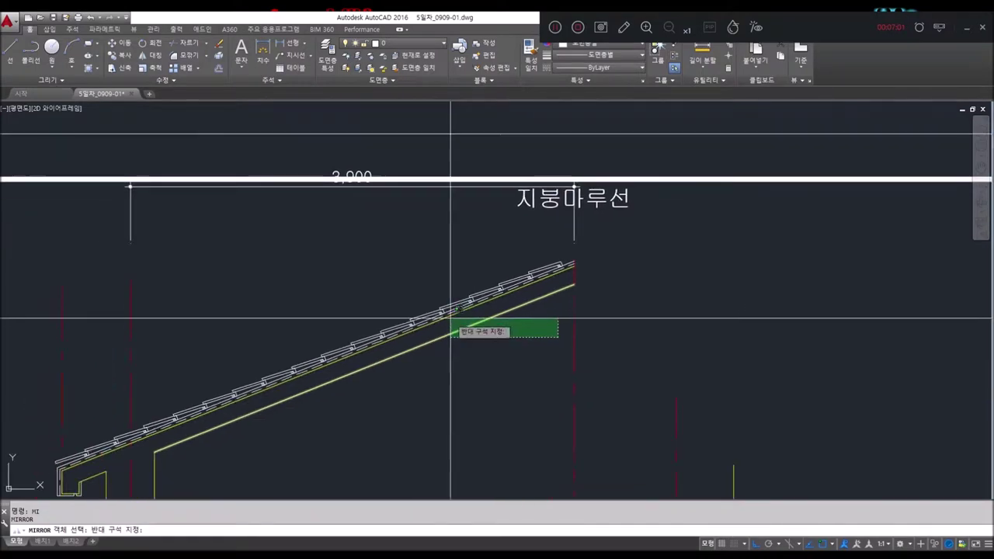
pyautogui.click(386, 264)
pyautogui.click(463, 401)
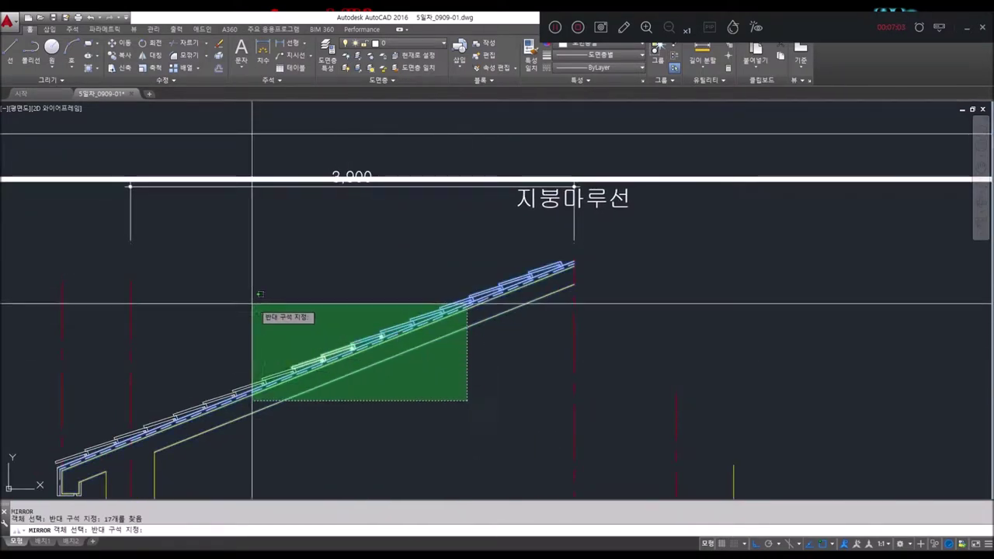
pyautogui.click(251, 293)
pyautogui.click(573, 320)
pyautogui.click(577, 399)
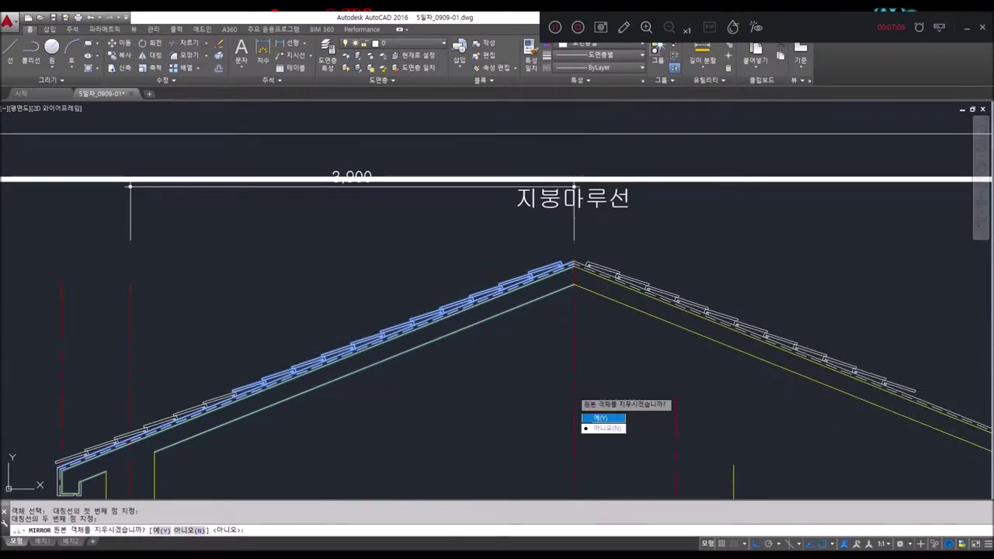
pyautogui.press('Return')
pyautogui.press('Escape')
pyautogui.press('Escape')
pyautogui.moveTo(577, 399); pyautogui.dragTo(524, 317, button='middle')
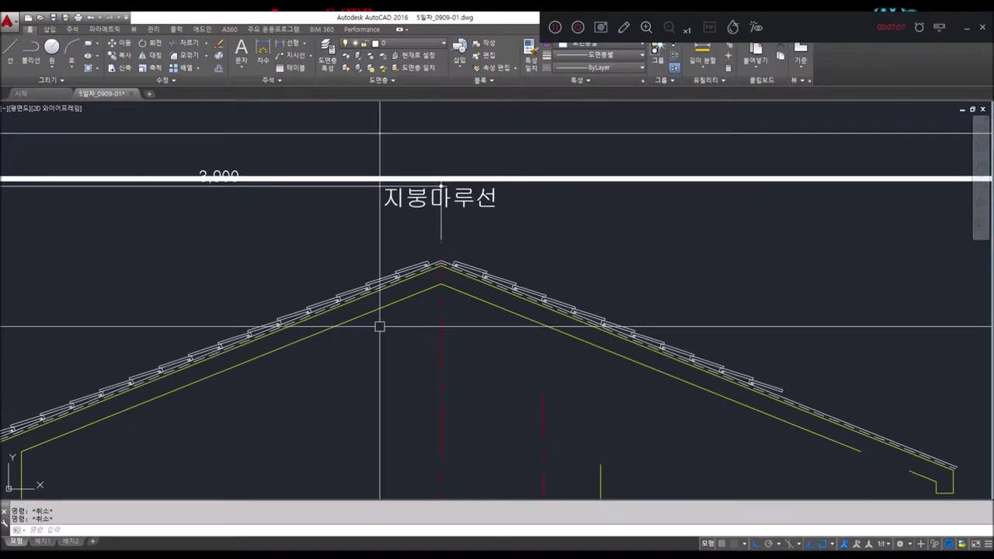
pyautogui.scroll(-4, 379, 326)
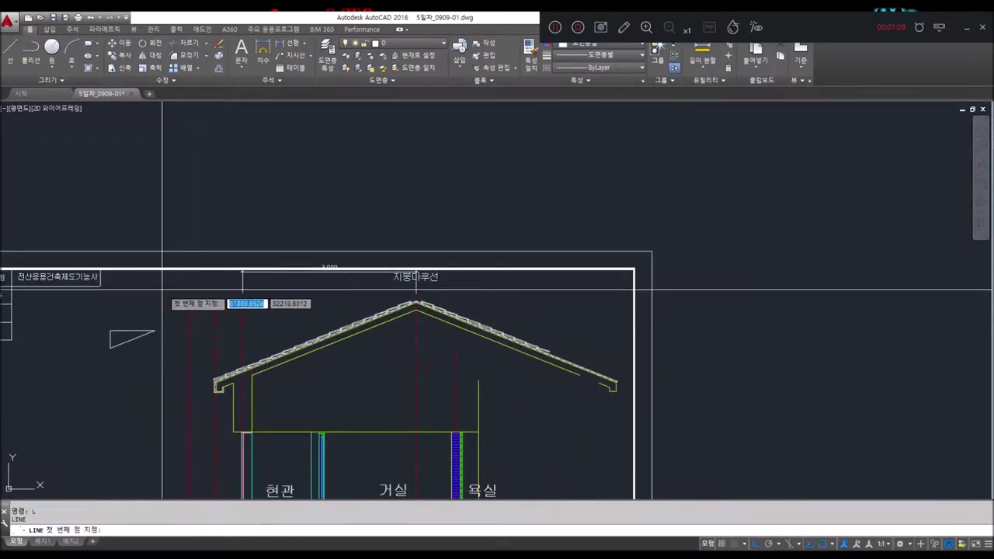
# Draw a horizontal line across the roof section and try extending lines to it.
pyautogui.click(160, 285)
pyautogui.click(596, 285)
pyautogui.press('Escape')
pyautogui.press('Return')
pyautogui.click(555, 285)
pyautogui.press('Return')
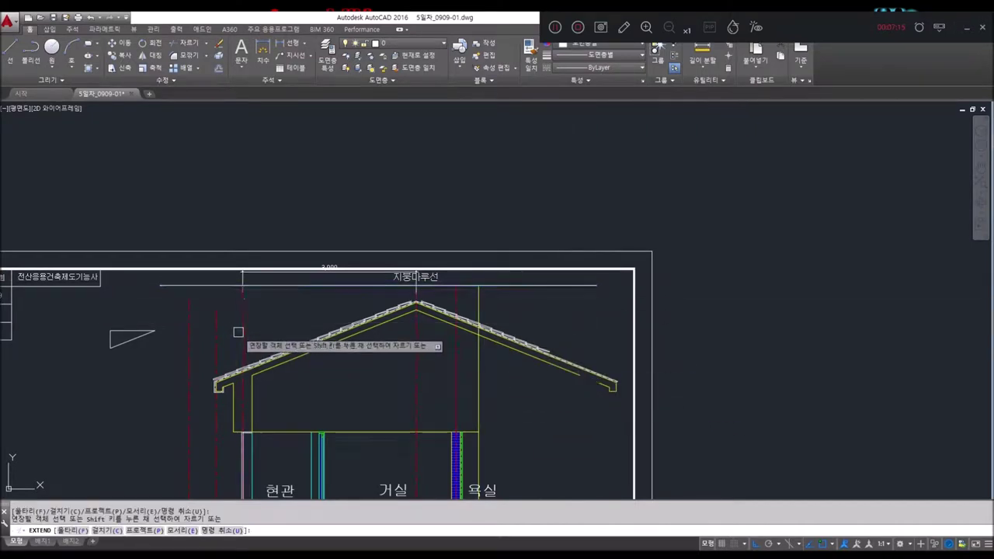
pyautogui.press('Escape')
pyautogui.press('Escape')
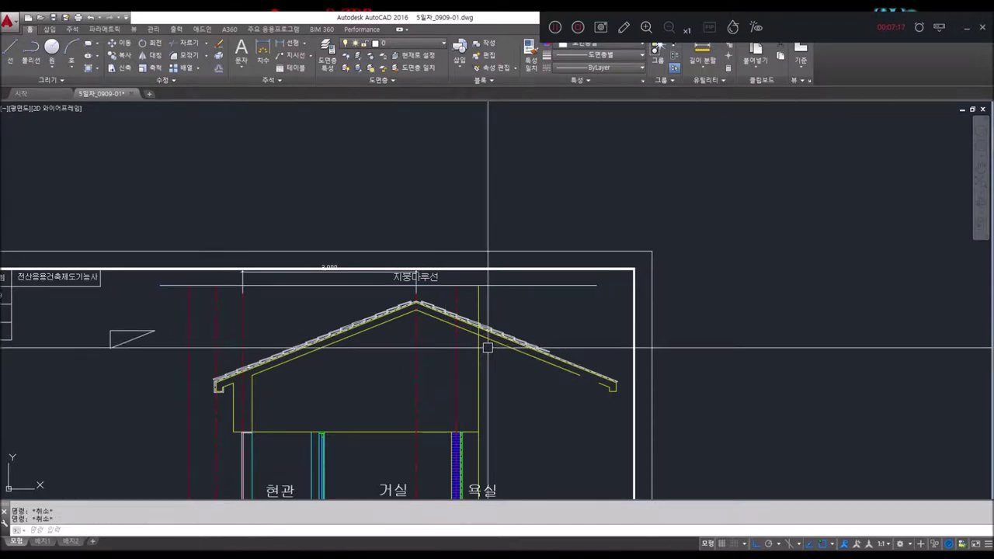
# Trim the yellow roof lines that run past the right vertical wall line.
pyautogui.press('Return')
pyautogui.click(491, 367)
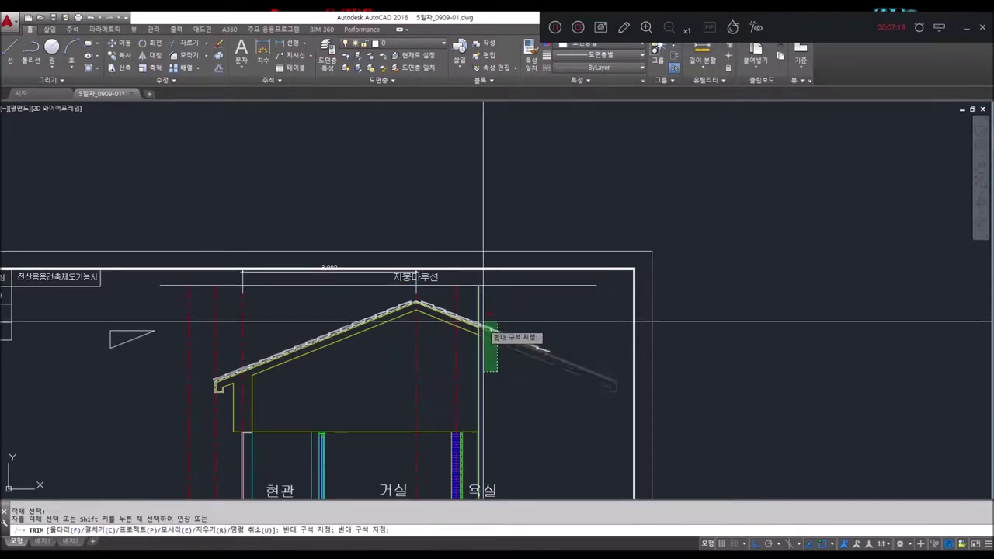
pyautogui.scroll(3, 477, 319)
pyautogui.click(464, 319)
pyautogui.press('Escape')
pyautogui.press('Escape')
# Erase the overhanging right roof tile pieces beyond the wall.
pyautogui.scroll(2, 464, 320)
pyautogui.scroll(2, 435, 320)
pyautogui.scroll(2, 449, 351)
pyautogui.scroll(-3, 458, 359)
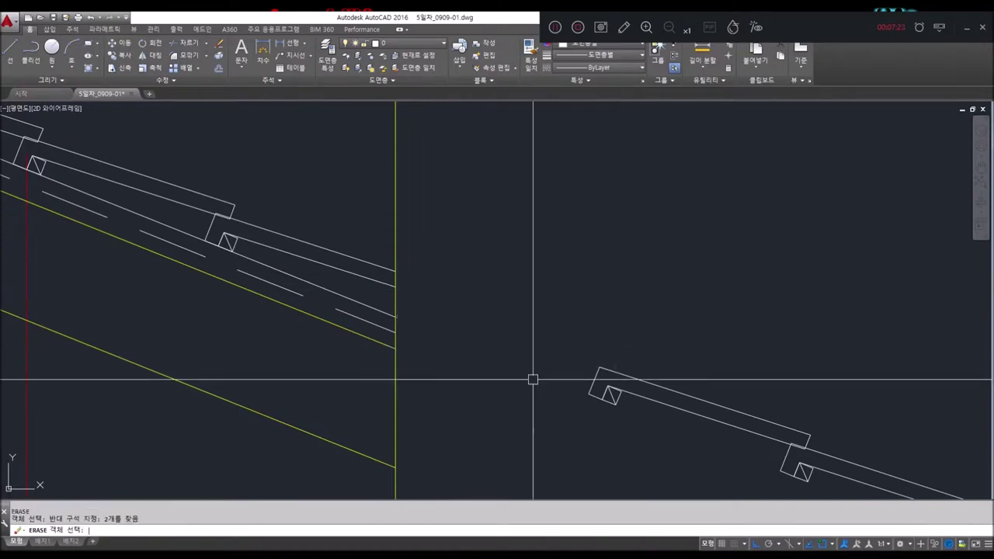
pyautogui.scroll(-3, 458, 359)
pyautogui.moveTo(757, 476); pyautogui.dragTo(690, 355, button='middle')
pyautogui.click(779, 404)
pyautogui.click(491, 224)
pyautogui.press('Return')
pyautogui.scroll(-3, 514, 321)
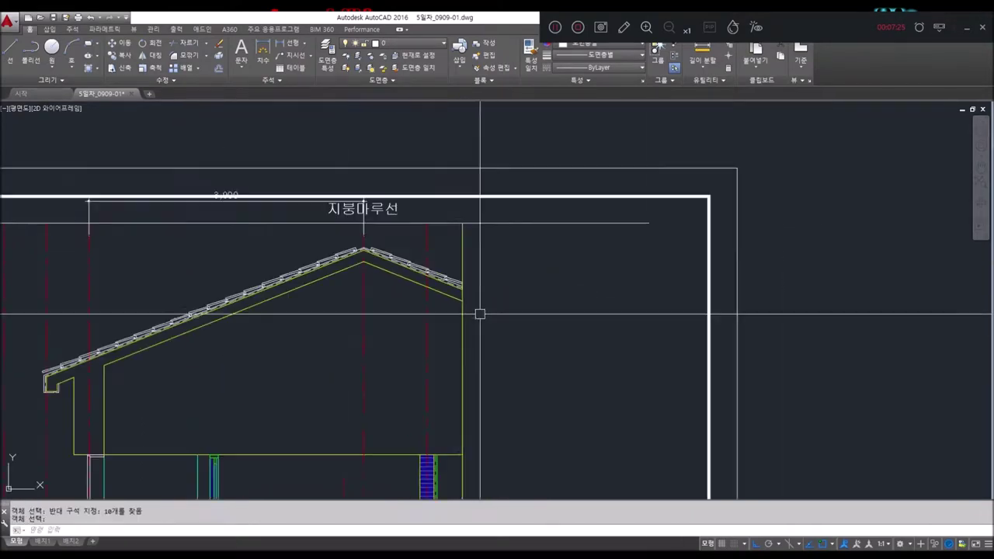
pyautogui.scroll(3, 554, 204)
pyautogui.scroll(4, 558, 435)
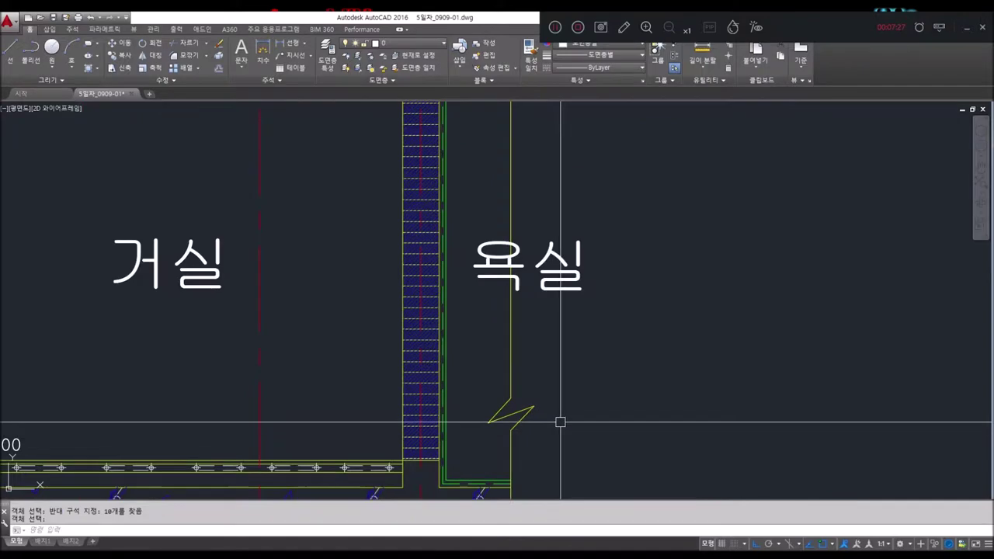
# Stretch the bathroom wall's break mark down to a lower position.
pyautogui.press('Escape')
pyautogui.press('Escape')
pyautogui.click(578, 454)
pyautogui.click(478, 380)
pyautogui.press('Return')
pyautogui.scroll(-3, 736, 262)
pyautogui.scroll(-3, 736, 262)
pyautogui.click(733, 489)
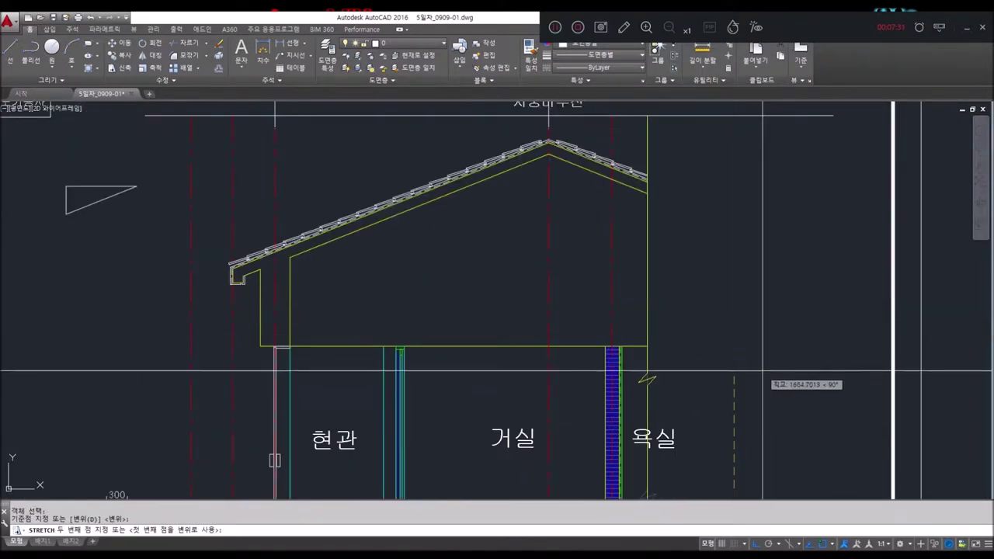
pyautogui.click(734, 377)
pyautogui.moveTo(234, 248); pyautogui.dragTo(290, 267, button='middle')
pyautogui.scroll(8, 289, 267)
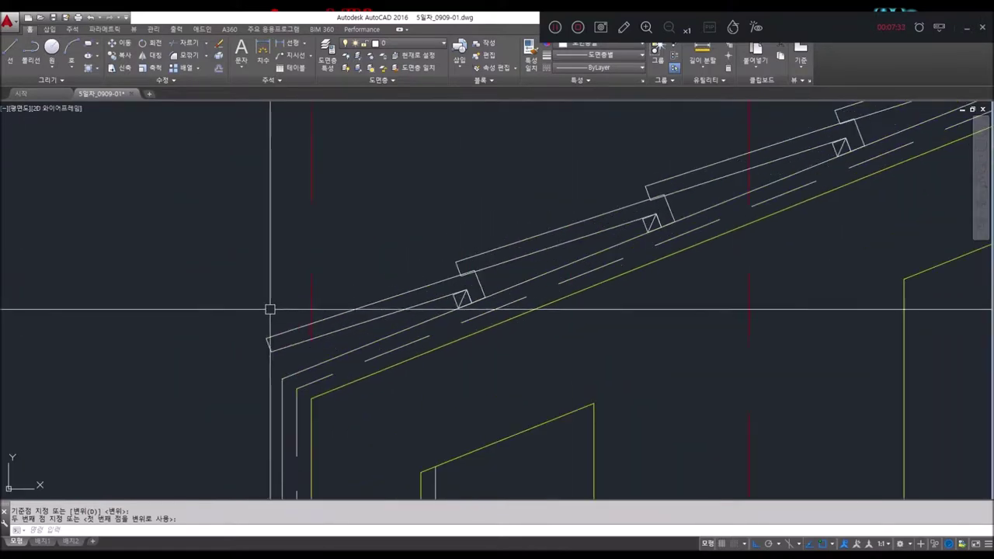
# Offset the lowest left eave tile outward to create an outer outline.
pyautogui.press('Escape')
pyautogui.press('Escape')
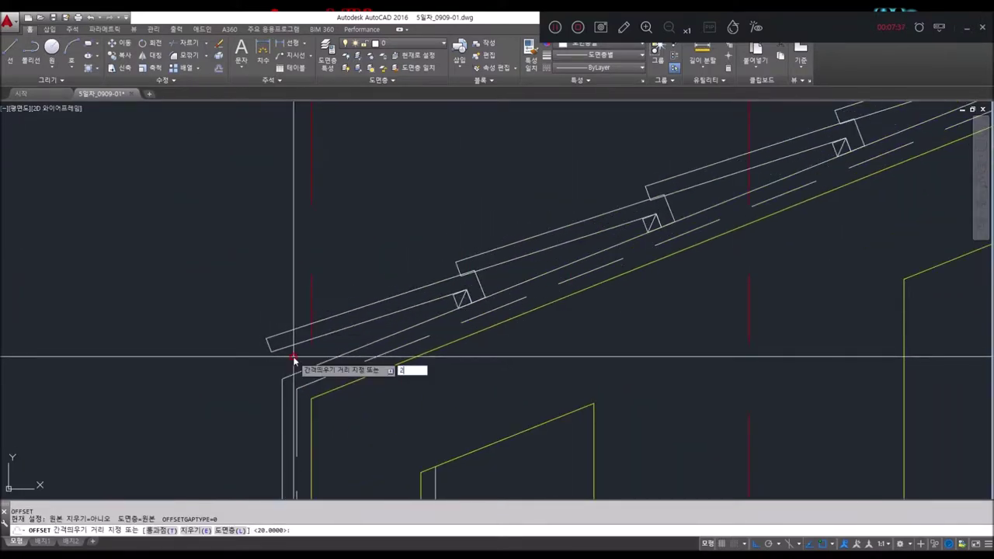
pyautogui.click(300, 327)
pyautogui.click(279, 312)
pyautogui.press('Escape')
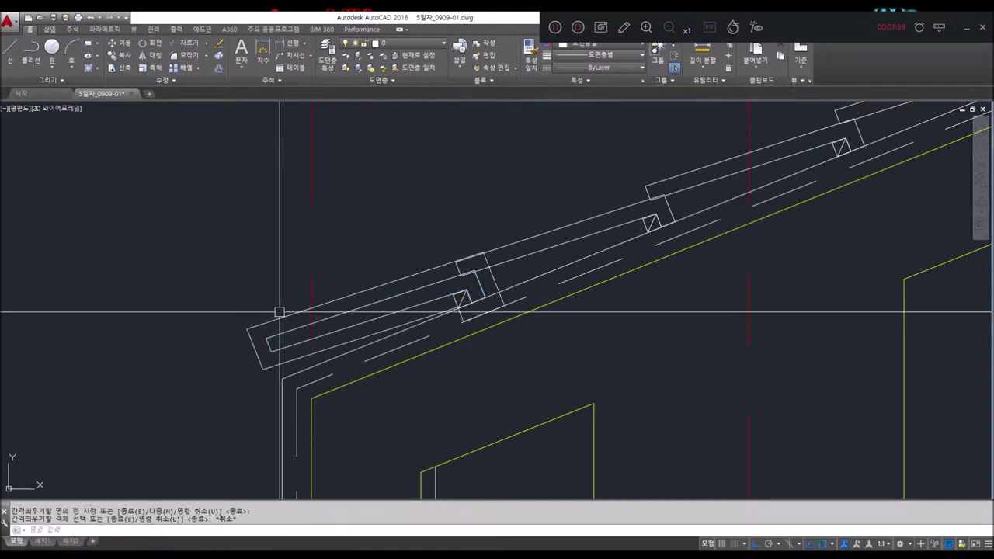
pyautogui.press('Escape')
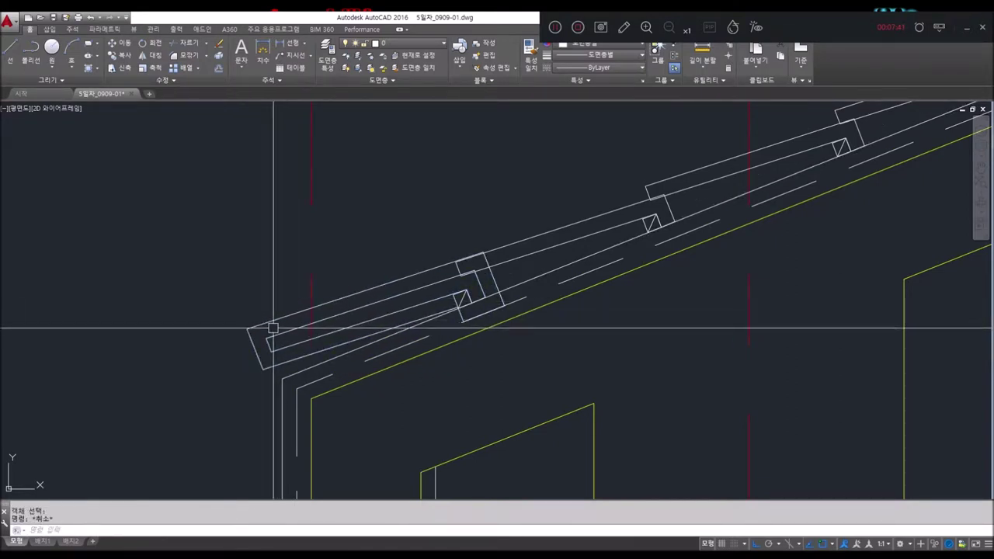
# Explode the eave outline into lines (X) and attempt a fillet at its corner.
pyautogui.write('x')
pyautogui.press('space')
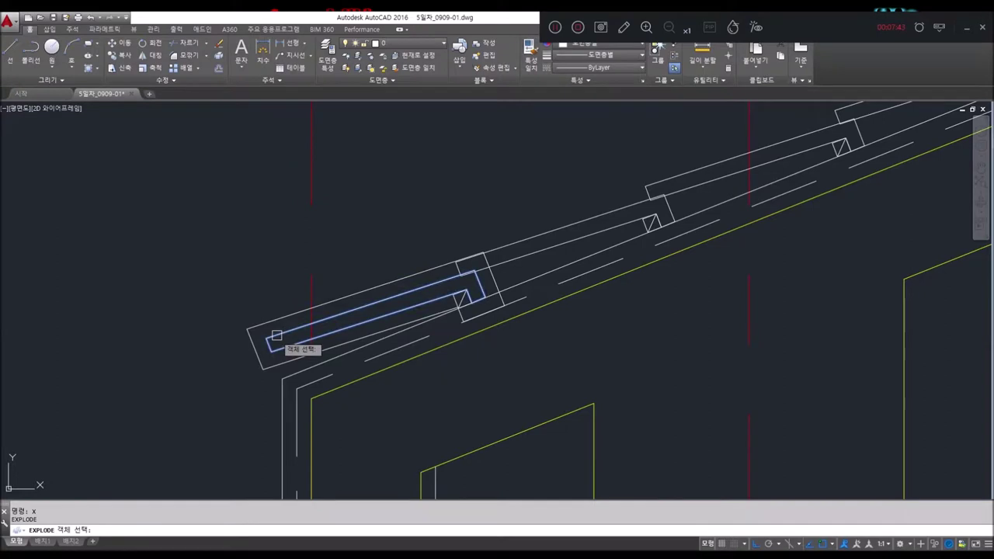
pyautogui.press('space')
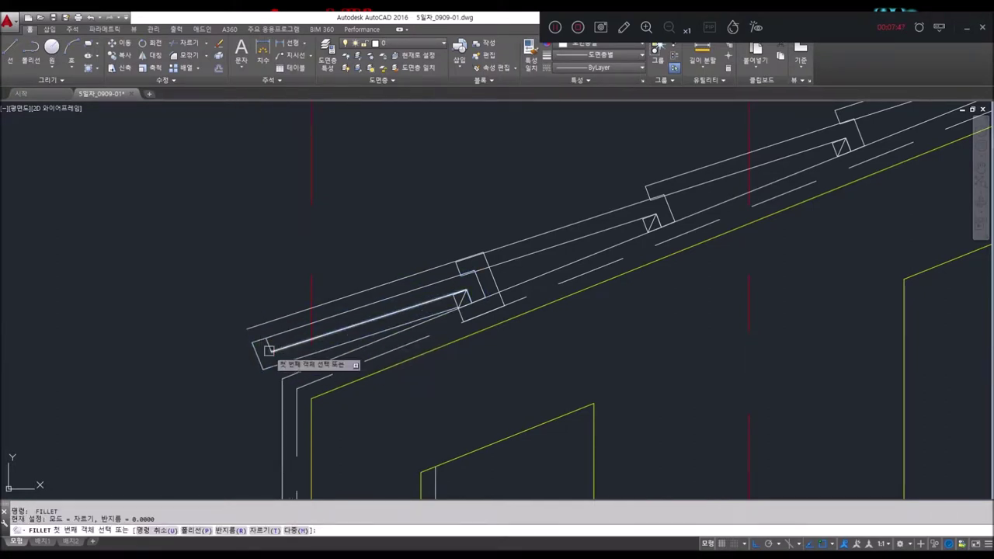
pyautogui.scroll(3, 258, 347)
pyautogui.press('Escape')
pyautogui.press('Escape')
pyautogui.scroll(-5, 410, 348)
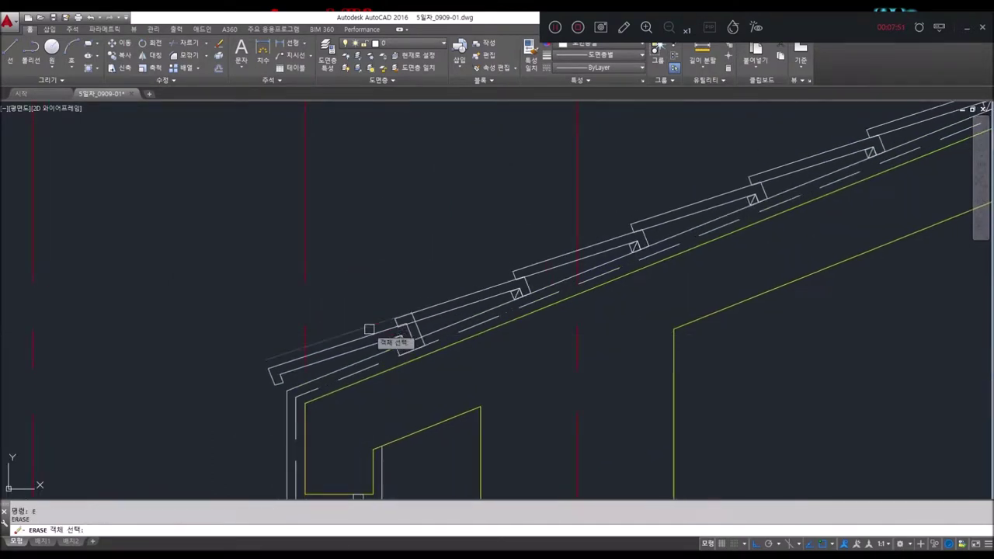
# Erase the stray line at the eave corner.
pyautogui.click(416, 333)
pyautogui.scroll(3, 419, 333)
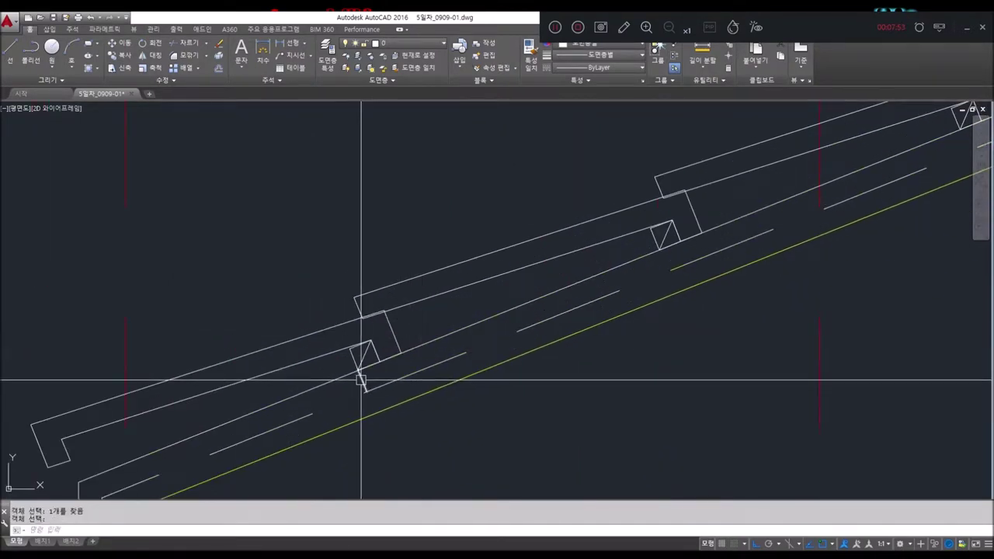
pyautogui.press('Return')
pyautogui.scroll(-5, 373, 382)
pyautogui.scroll(-1, 344, 269)
pyautogui.moveTo(366, 344); pyautogui.dragTo(207, 415, button='middle')
pyautogui.scroll(-5, 207, 415)
pyautogui.scroll(5, 526, 295)
pyautogui.moveTo(525, 244); pyautogui.dragTo(517, 335, button='middle')
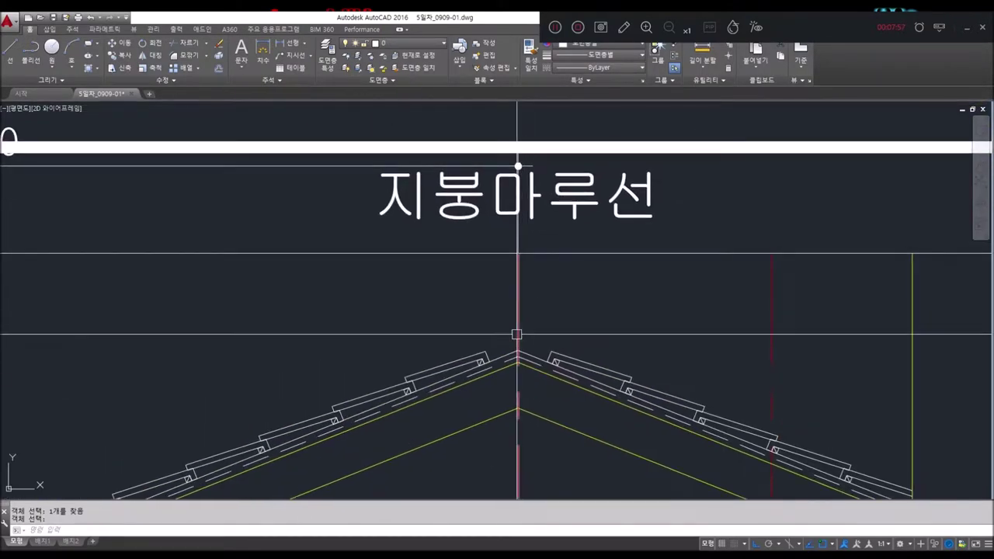
# Offset the red ridge centre line 150 to each side as guide lines.
pyautogui.write('0')
pyautogui.press('Return')
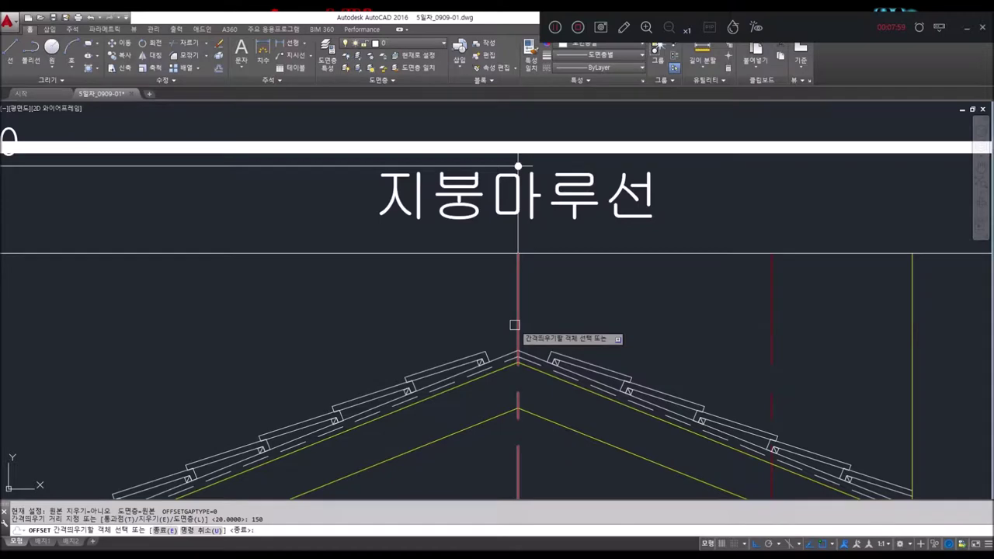
pyautogui.click(517, 322)
pyautogui.click(521, 328)
pyautogui.click(583, 337)
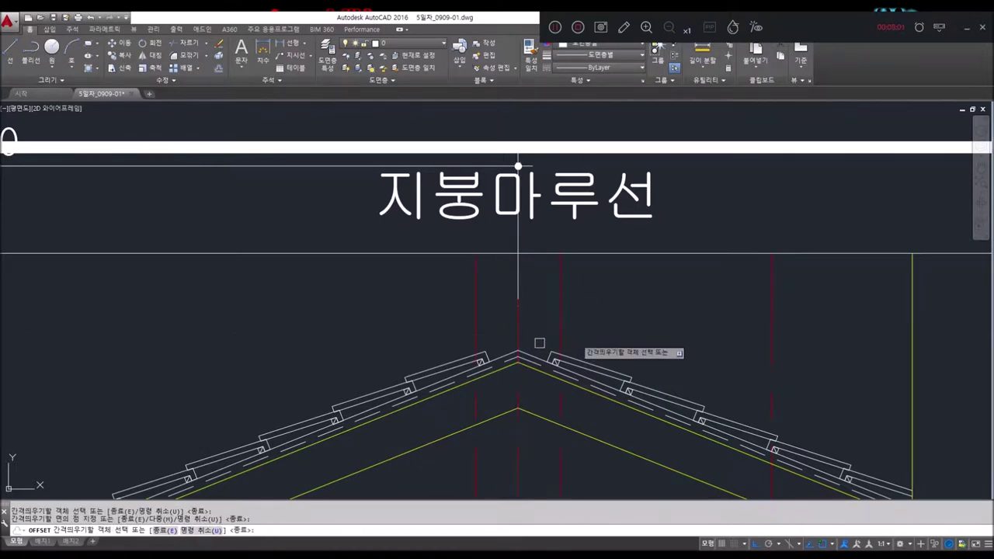
pyautogui.press('Escape')
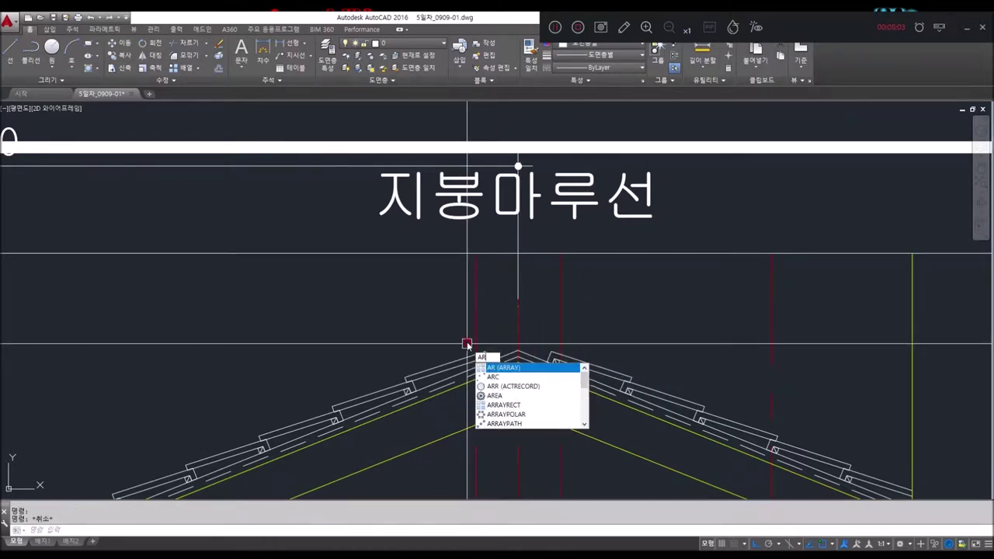
# Draw a 3-point arc over the apex between the guide lines and raise it slightly.
pyautogui.press('Return')
pyautogui.scroll(3, 467, 346)
pyautogui.click(453, 361)
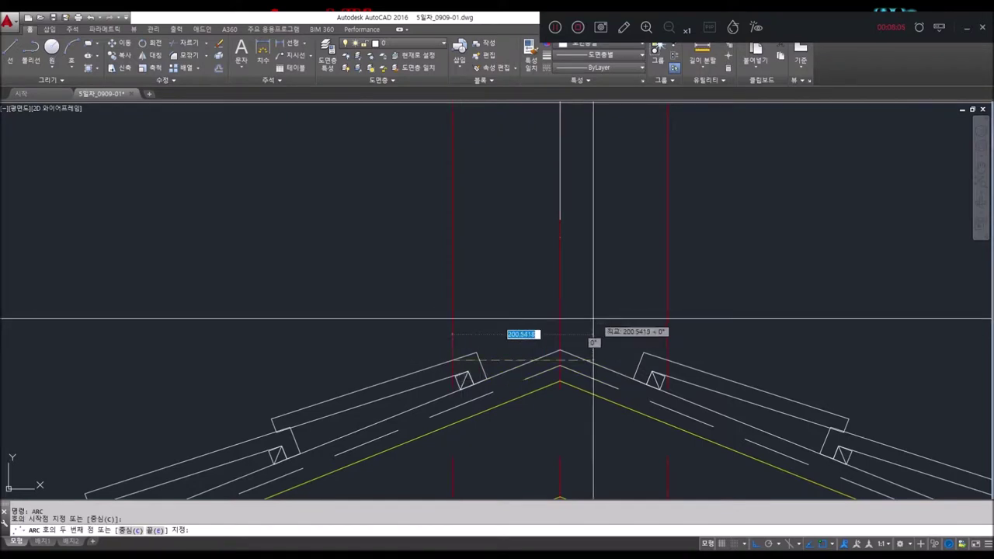
pyautogui.click(559, 318)
pyautogui.click(666, 360)
pyautogui.press('Return')
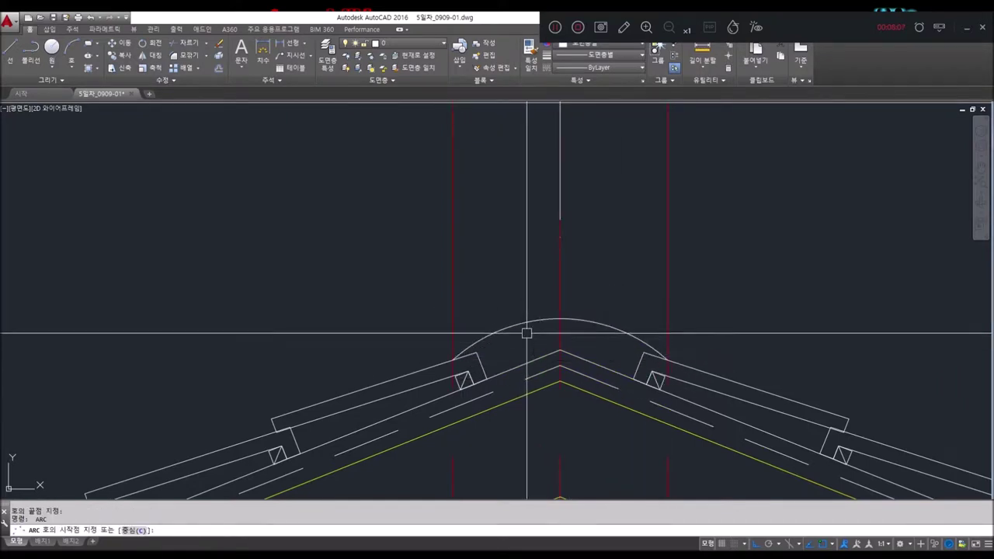
pyautogui.click(523, 303)
pyautogui.press('Return')
pyautogui.click(559, 318)
pyautogui.click(559, 303)
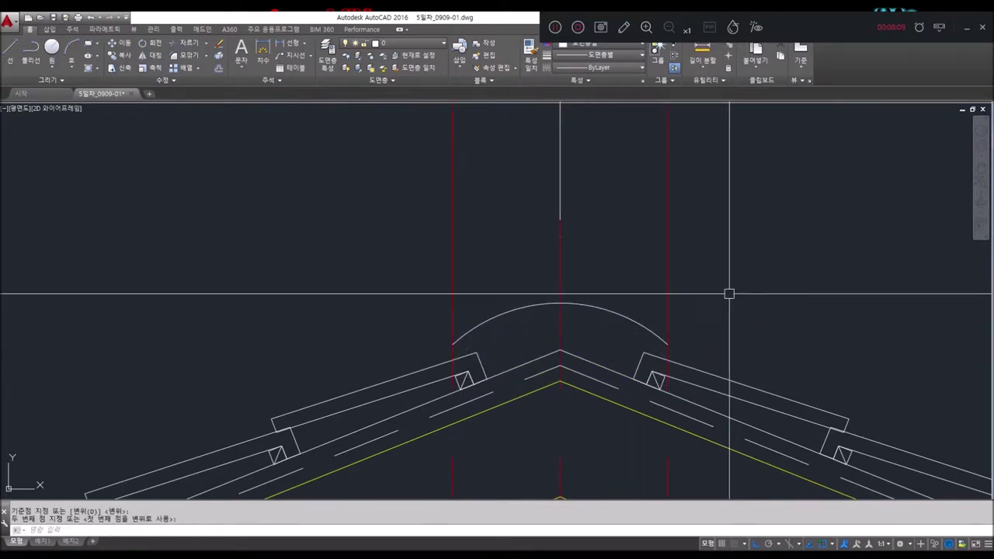
# Draw vertical lines from each arc end down to the left and right rafters.
pyautogui.write('l')
pyautogui.press('Return')
pyautogui.click(452, 344)
pyautogui.click(452, 360)
pyautogui.press('Return')
pyautogui.press('Return')
pyautogui.click(666, 344)
pyautogui.click(665, 360)
pyautogui.scroll(6, 669, 351)
pyautogui.press('Escape')
pyautogui.click(654, 361)
pyautogui.click(655, 337)
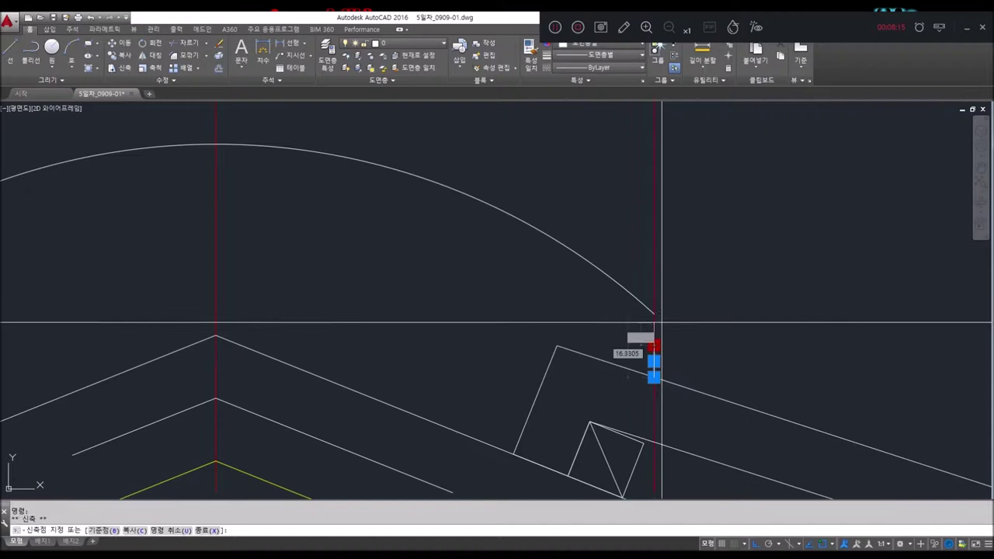
pyautogui.press('Escape')
pyautogui.scroll(-3, 673, 313)
pyautogui.moveTo(673, 312); pyautogui.dragTo(648, 395, button='middle')
# Offset the arc outward three times to form four concentric ridge-cap arcs.
pyautogui.write('e')
pyautogui.press('Return')
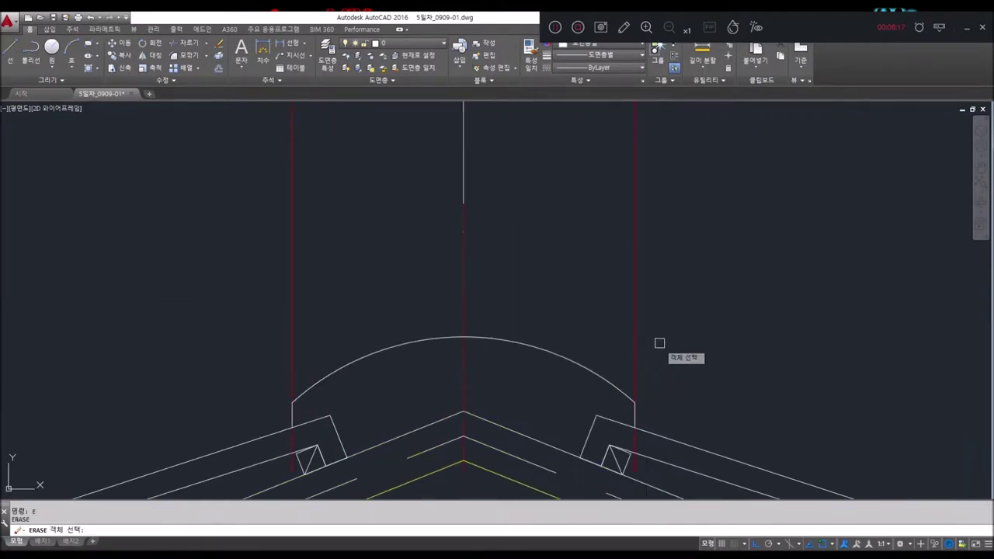
pyautogui.click(338, 314)
pyautogui.press('Escape')
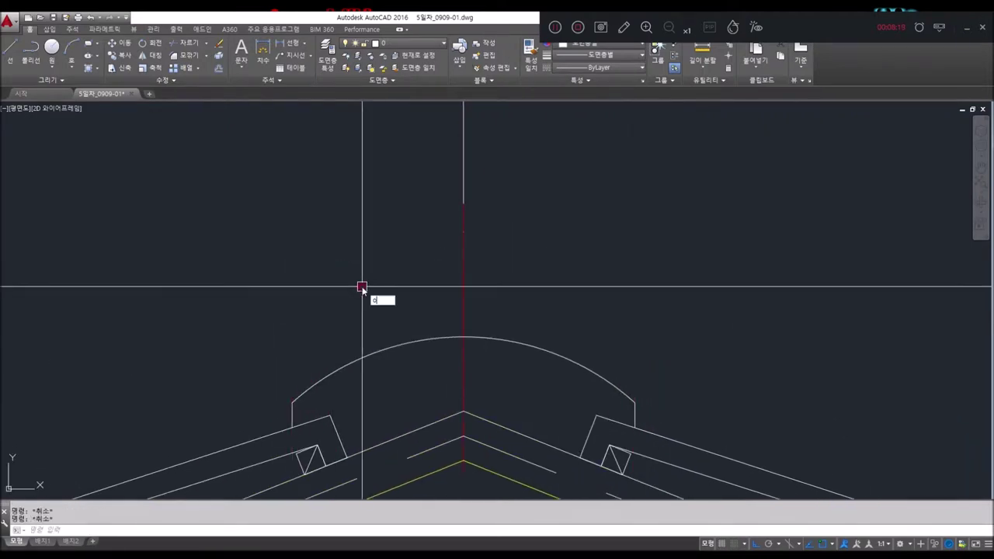
pyautogui.click(396, 346)
pyautogui.click(406, 328)
pyautogui.click(404, 317)
pyautogui.click(413, 282)
pyautogui.click(416, 294)
pyautogui.click(417, 272)
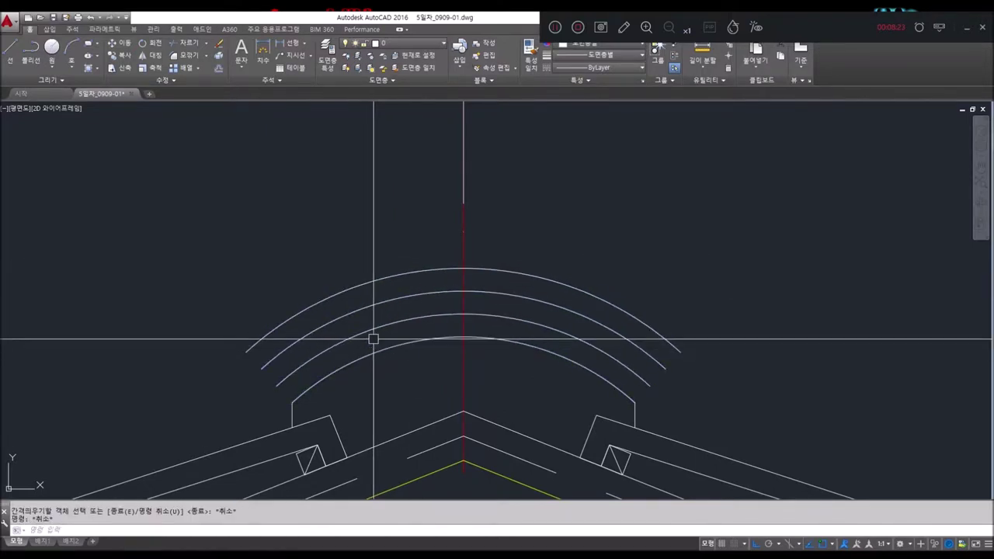
pyautogui.press('Escape')
# Extend the right vertical side line up to the outermost arc.
pyautogui.write('l')
pyautogui.press('Return')
pyautogui.press('Escape')
pyautogui.press('Escape')
pyautogui.press('Return')
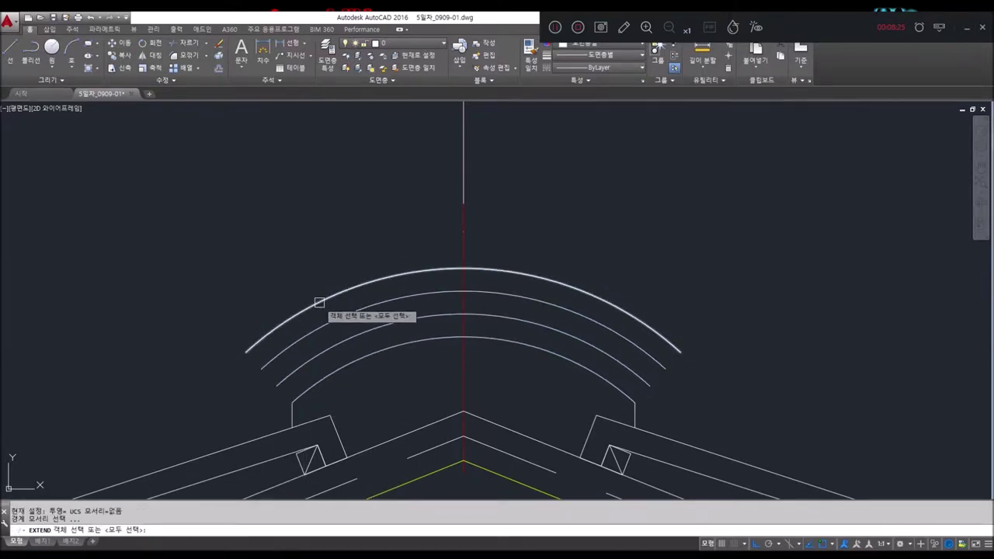
pyautogui.press('Escape')
pyautogui.press('Escape')
pyautogui.write('ex')
pyautogui.click(317, 305)
pyautogui.press('Return')
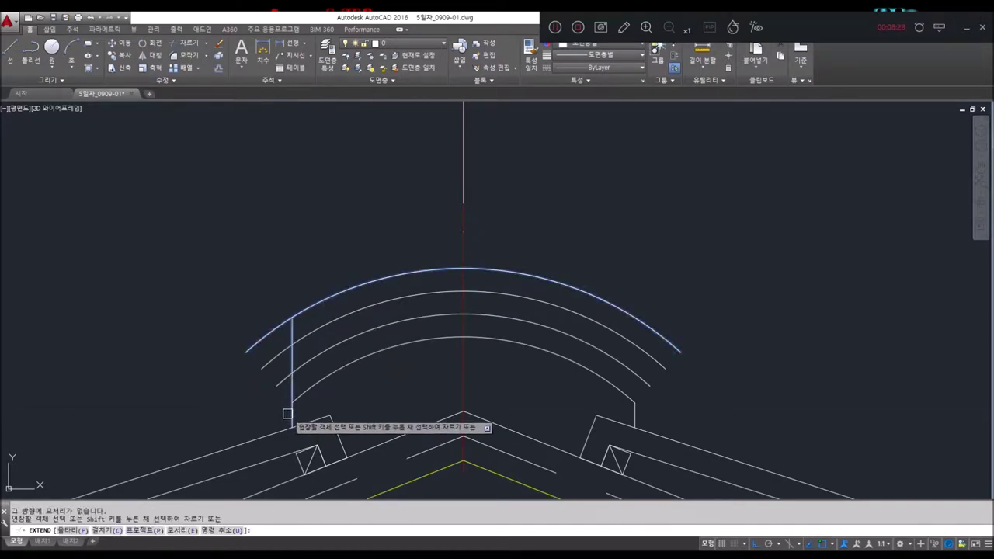
pyautogui.press('Escape')
pyautogui.press('Return')
pyautogui.click(637, 318)
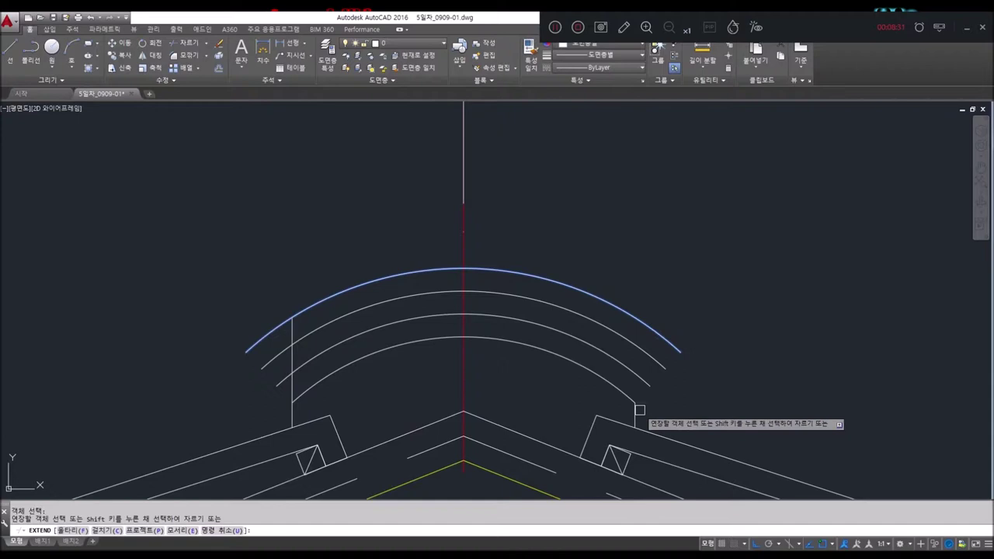
pyautogui.click(635, 380)
pyautogui.press('Escape')
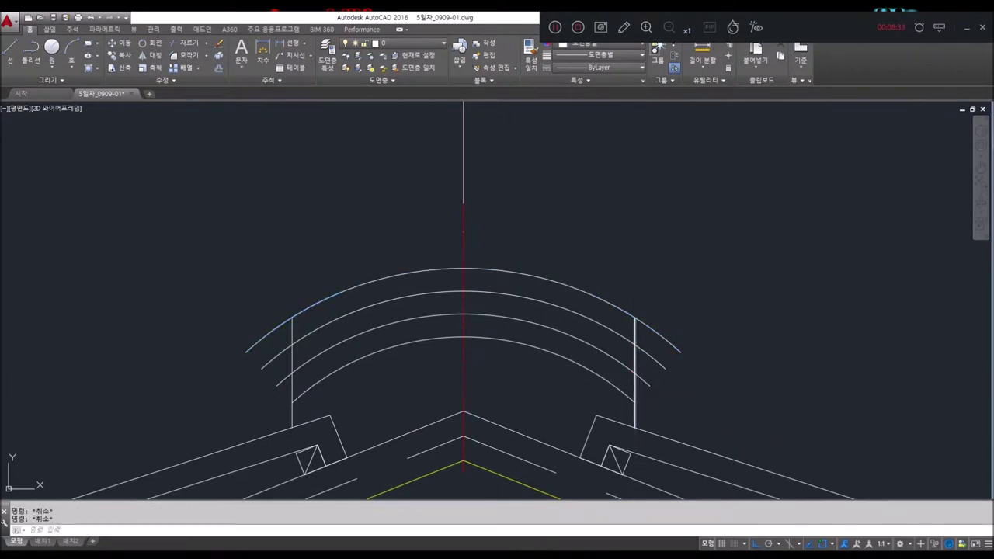
# Trim the arc ends projecting past the right and left vertical sides.
pyautogui.press('Return')
pyautogui.moveTo(708, 421); pyautogui.dragTo(643, 301)
pyautogui.press('Return')
pyautogui.press('Return')
pyautogui.moveTo(276, 288); pyautogui.dragTo(256, 419)
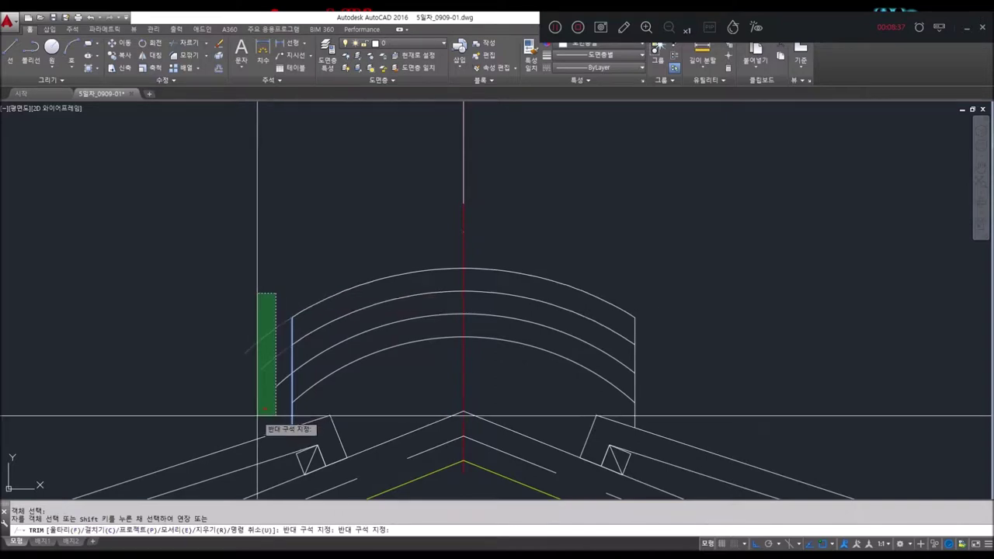
pyautogui.scroll(-3, 420, 335)
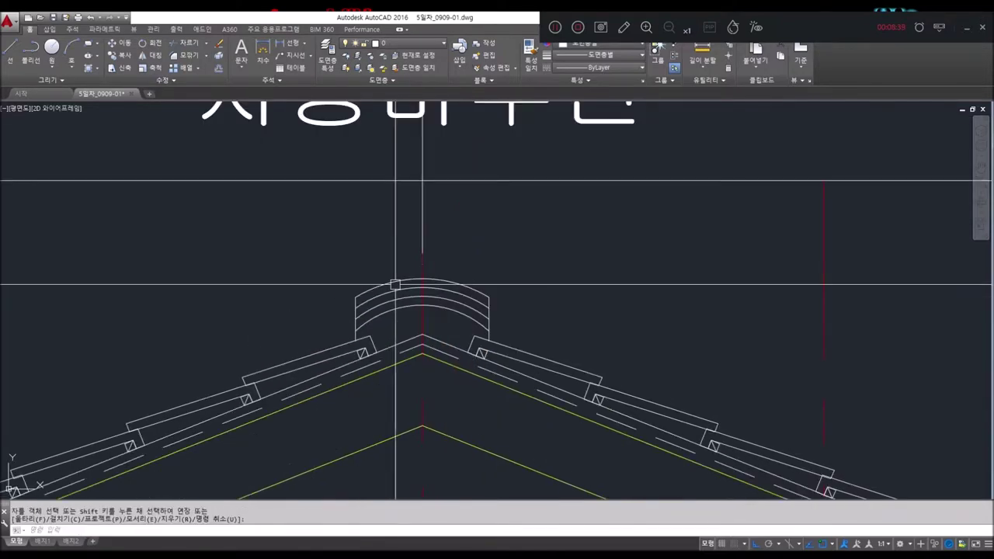
# Draw a circle centred on the top of the ridge cap arc.
pyautogui.scroll(-2, 420, 335)
pyautogui.press('Escape')
pyautogui.press('Escape')
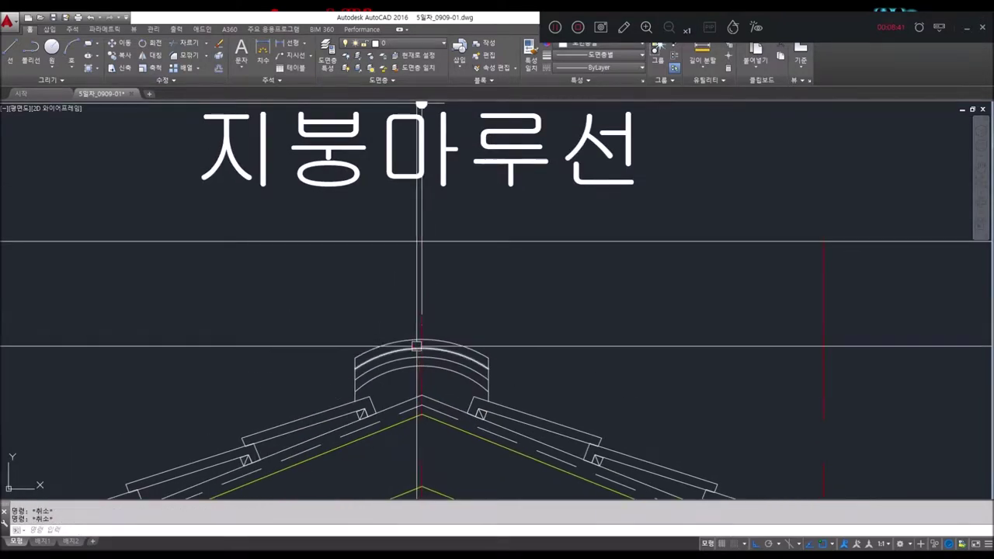
pyautogui.write('R70')
pyautogui.press('Return')
pyautogui.press('Escape')
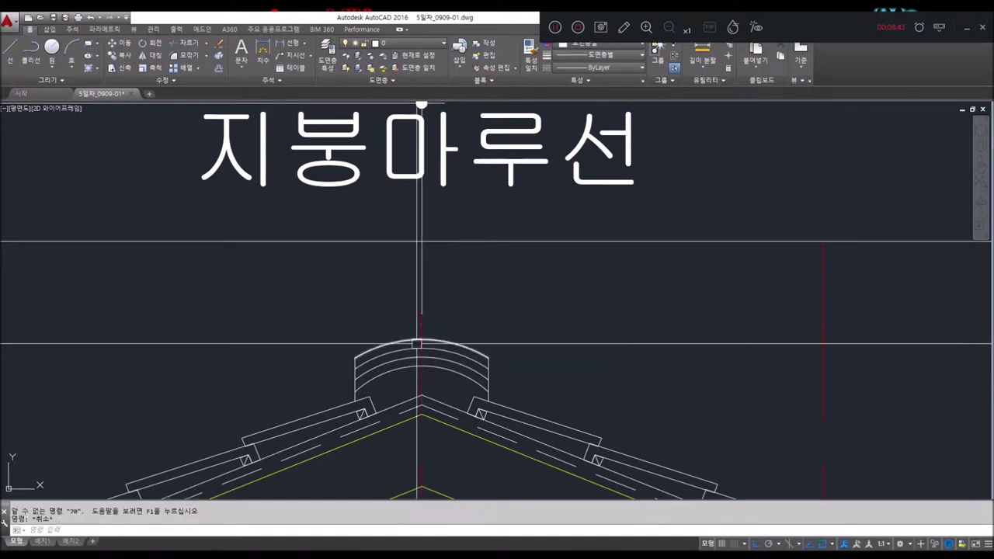
pyautogui.write('c')
pyautogui.press('Return')
pyautogui.click(420, 340)
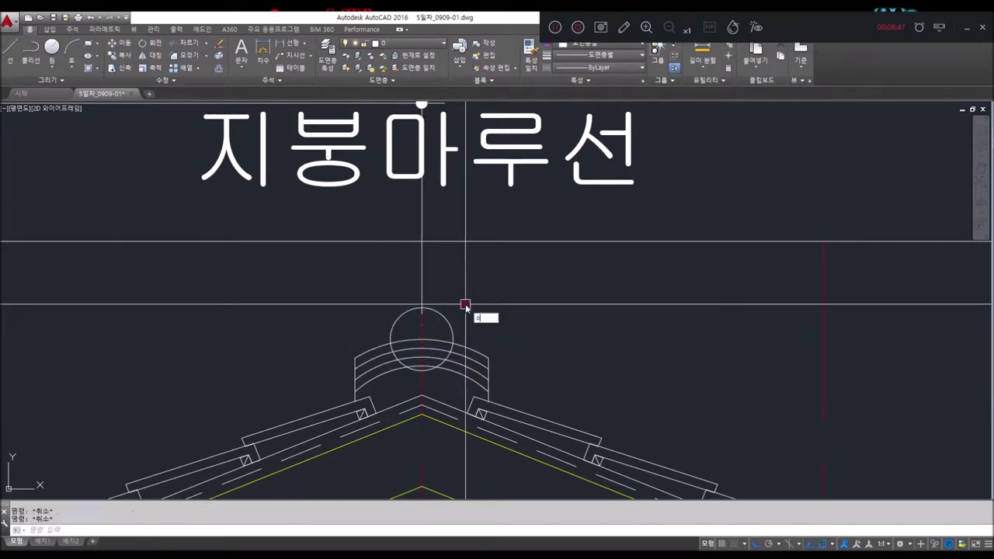
# Offset the circle 20 inward to make a second ring.
pyautogui.press('Return')
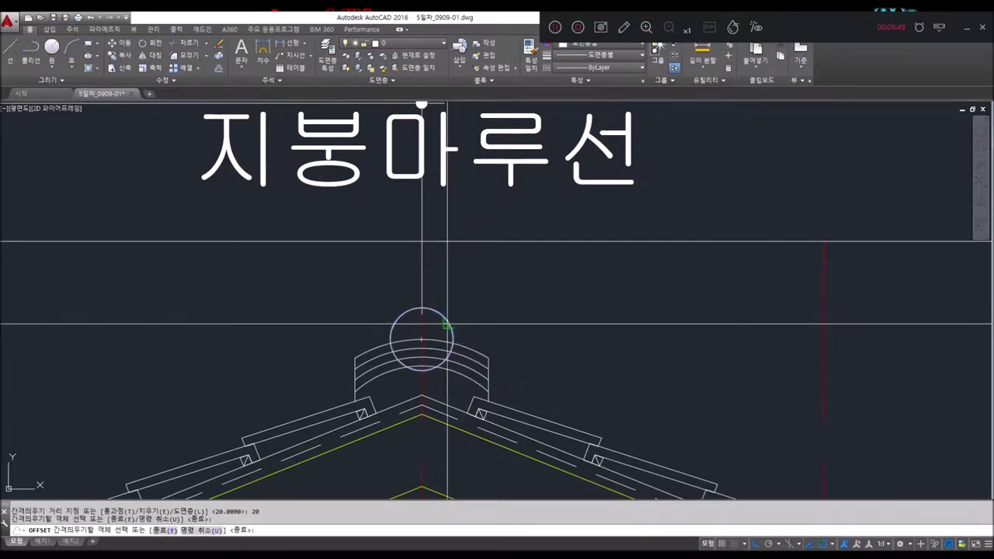
pyautogui.scroll(4, 404, 346)
pyautogui.click(506, 276)
pyautogui.click(482, 306)
pyautogui.press('Escape')
# Trim the circle parts at the ridge cap and begin a larger circle on its top.
pyautogui.write('e')
pyautogui.press('Return')
pyautogui.press('Escape')
pyautogui.press('Escape')
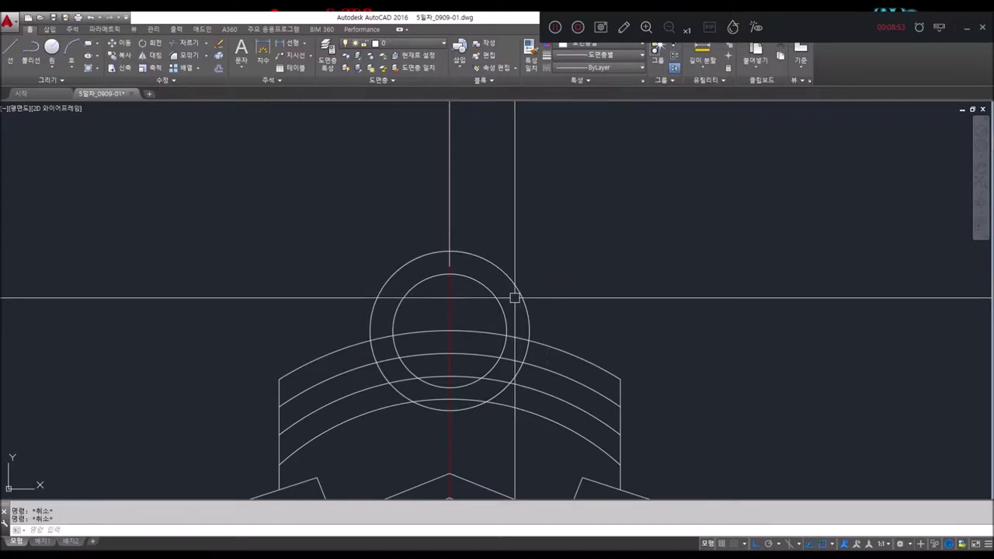
pyautogui.press('Return')
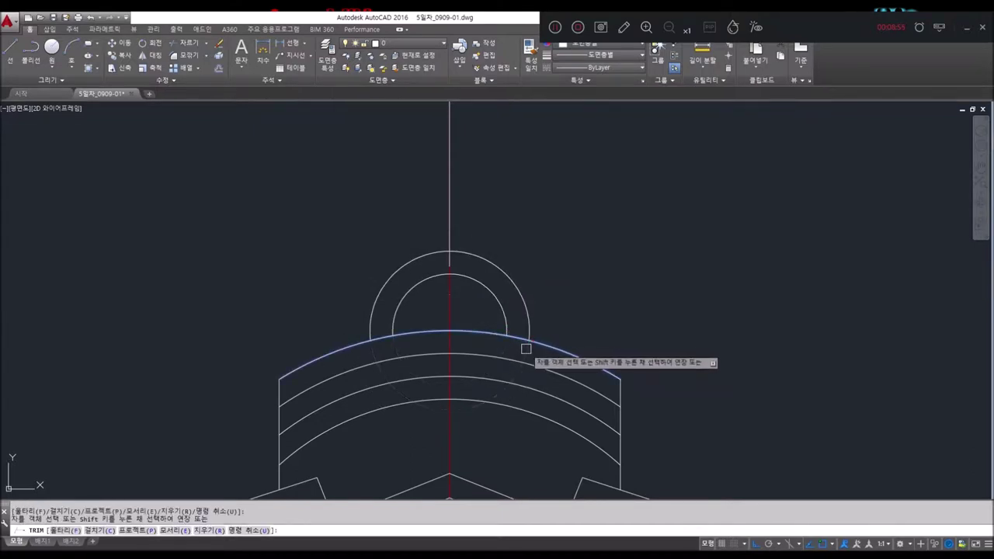
pyautogui.press('Escape')
pyautogui.press('Return')
pyautogui.click(448, 332)
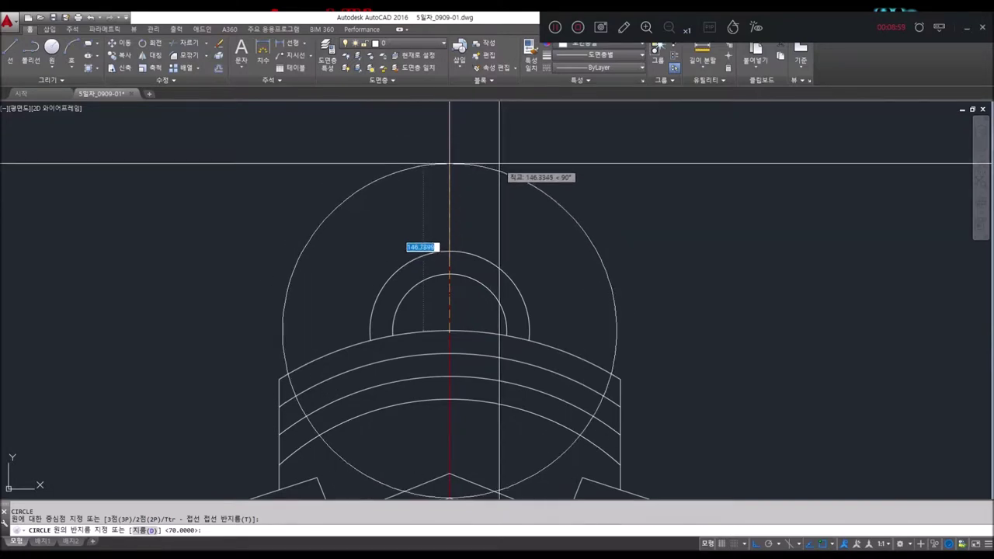
# Finish the large ridge circle and draw a second circle at the lower left.
pyautogui.click(499, 163)
pyautogui.press('Return')
pyautogui.click(278, 434)
pyautogui.click(333, 332)
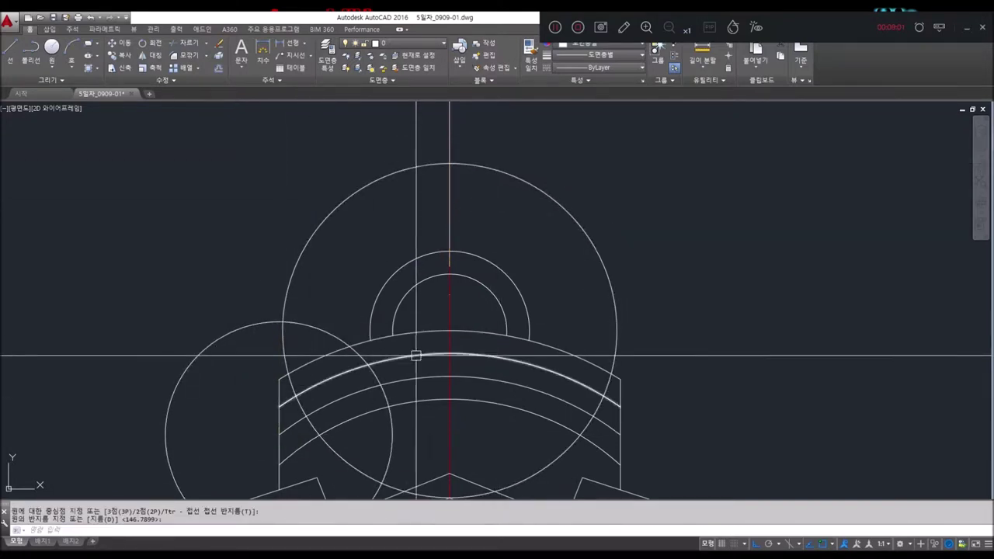
pyautogui.moveTo(405, 354); pyautogui.dragTo(386, 326, button='middle')
pyautogui.press('Escape')
pyautogui.press('Escape')
# Mirror the lower-left circle about the red centre line, keeping the original.
pyautogui.write('i')
pyautogui.press('Return')
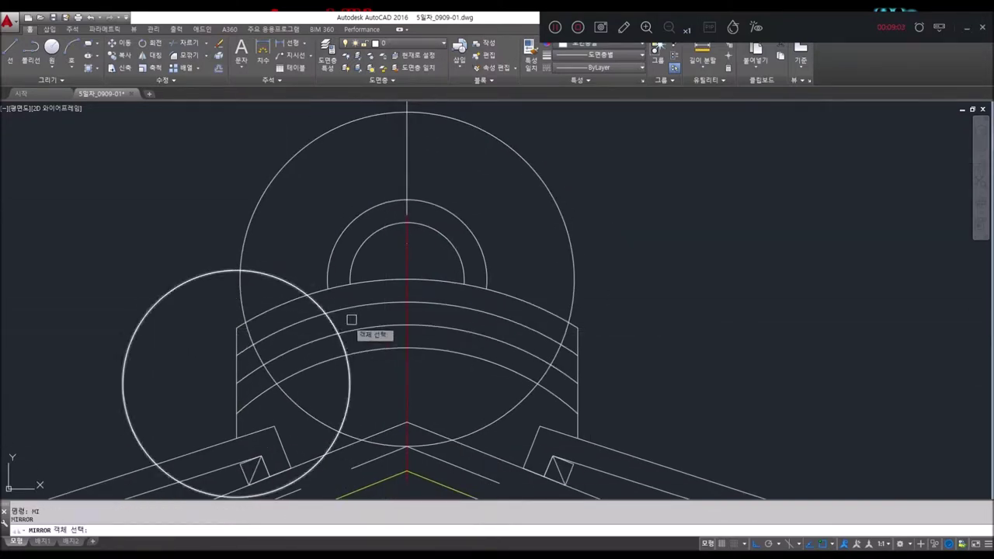
pyautogui.press('Return')
pyautogui.click(409, 248)
pyautogui.click(408, 400)
pyautogui.press('Return')
pyautogui.press('Escape')
pyautogui.press('Escape')
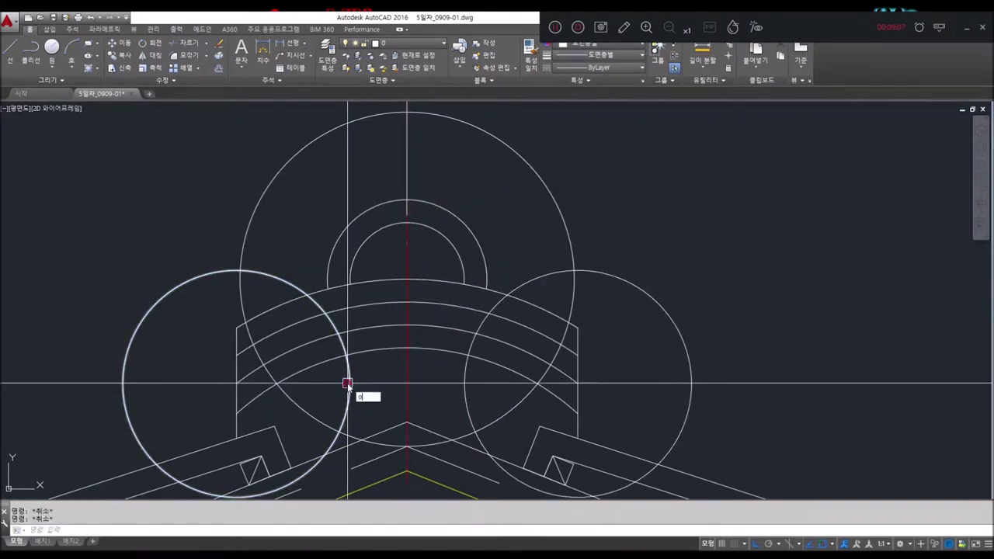
# Offset the left, top and right circles 10 units inward.
pyautogui.press('Return')
pyautogui.write('10')
pyautogui.press('Return')
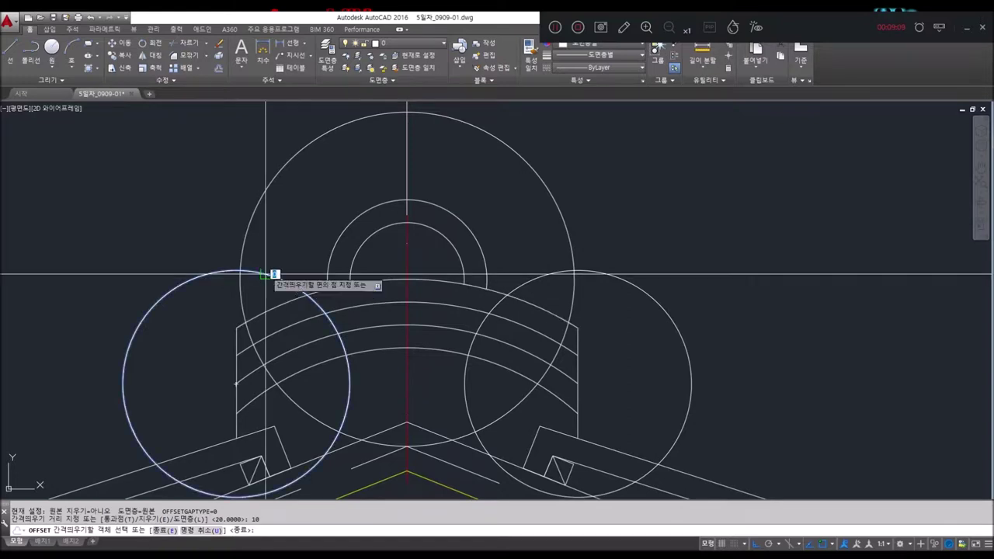
pyautogui.click(266, 274)
pyautogui.click(296, 157)
pyautogui.click(518, 254)
pyautogui.click(621, 280)
pyautogui.click(604, 320)
pyautogui.press('Escape')
pyautogui.press('Escape')
pyautogui.write('f')
pyautogui.press('Return')
pyautogui.press('Escape')
pyautogui.press('Escape')
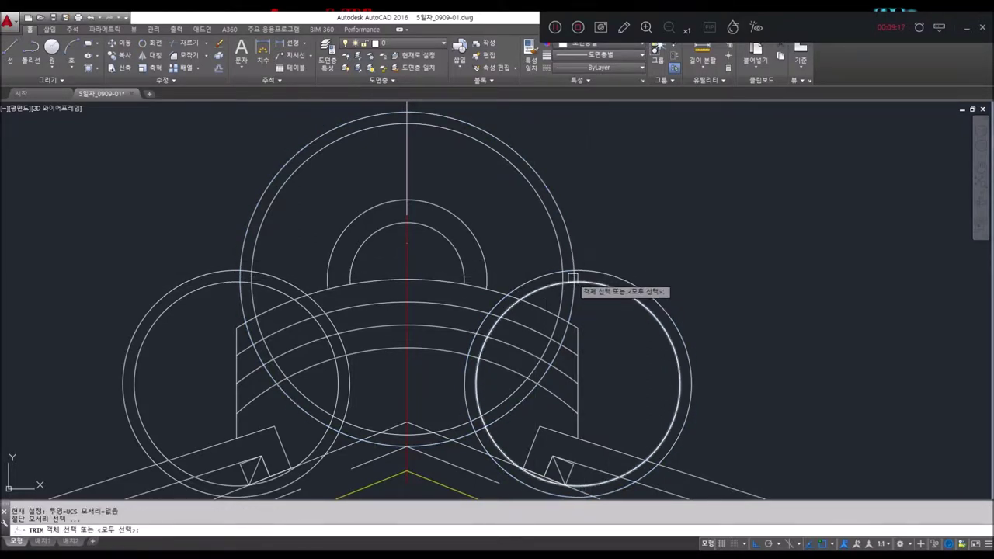
# Trim the overlapping arc and line pieces near the centre, using all objects as cutting edges.
pyautogui.press('Return')
pyautogui.scroll(3, 572, 277)
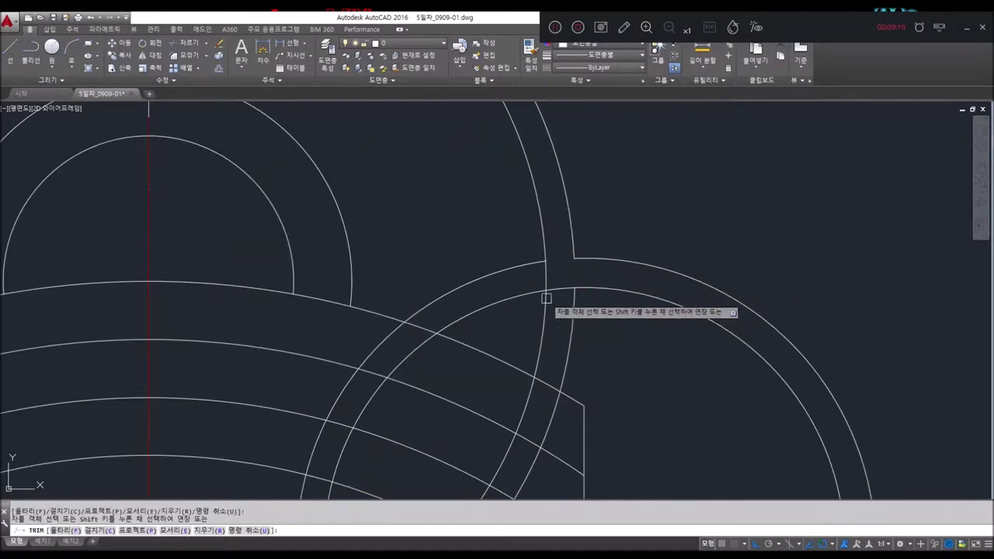
pyautogui.scroll(-5, 567, 312)
pyautogui.scroll(2, 396, 275)
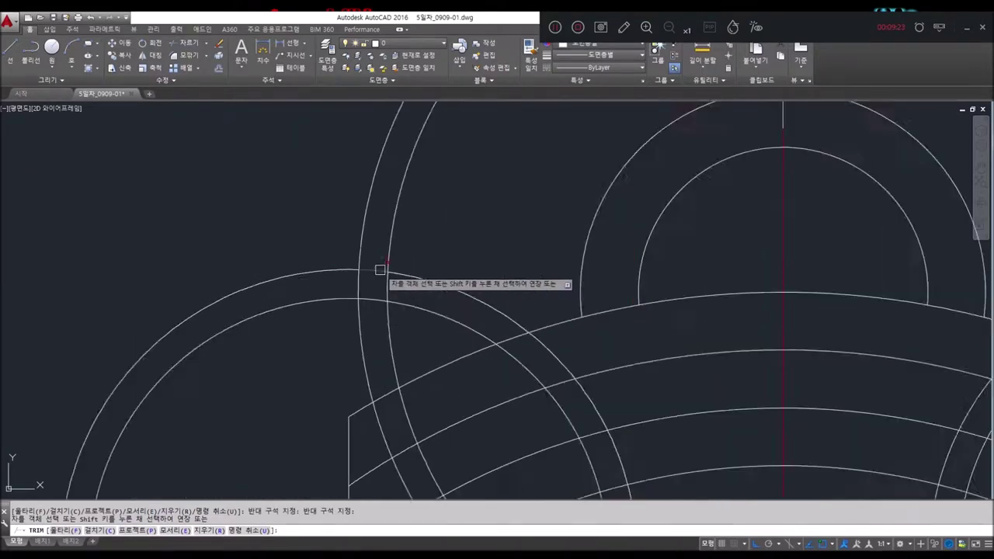
pyautogui.scroll(2, 365, 280)
pyautogui.moveTo(422, 315); pyautogui.dragTo(455, 289)
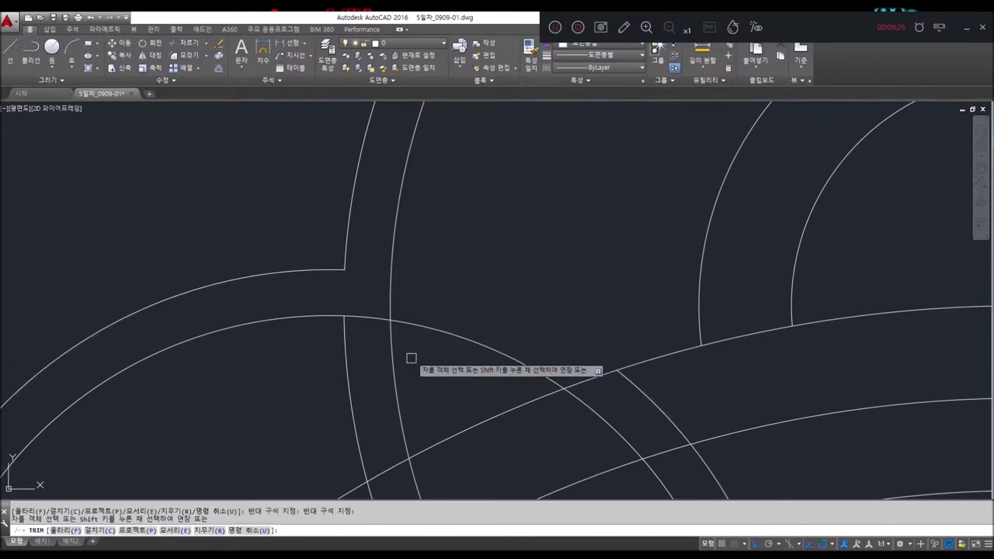
pyautogui.moveTo(411, 355); pyautogui.dragTo(395, 360)
# Trim away the overlapping arcs at the lower left and upper right.
pyautogui.scroll(-4, 427, 293)
pyautogui.scroll(2, 389, 348)
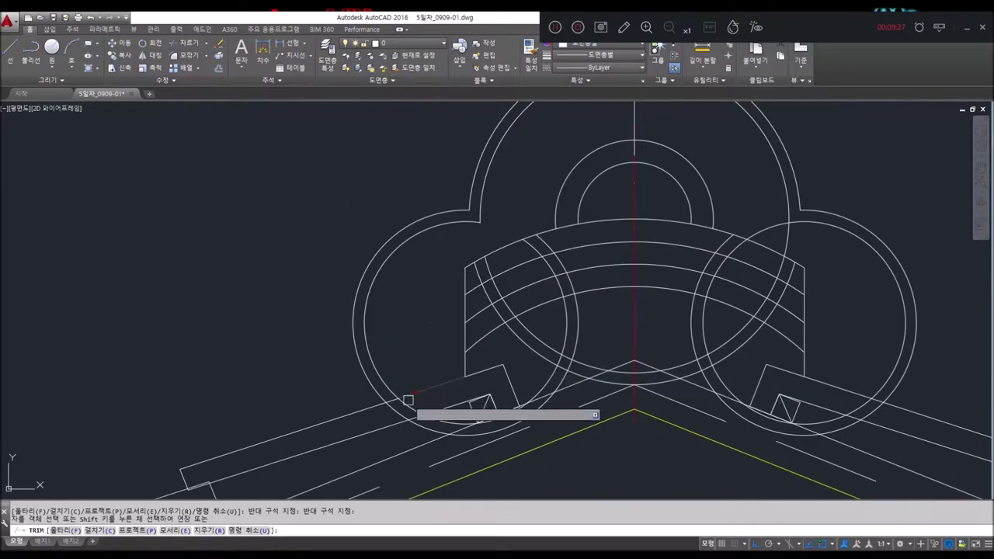
pyautogui.scroll(3, 399, 406)
pyautogui.moveTo(433, 404); pyautogui.dragTo(369, 424)
pyautogui.scroll(-5, 459, 366)
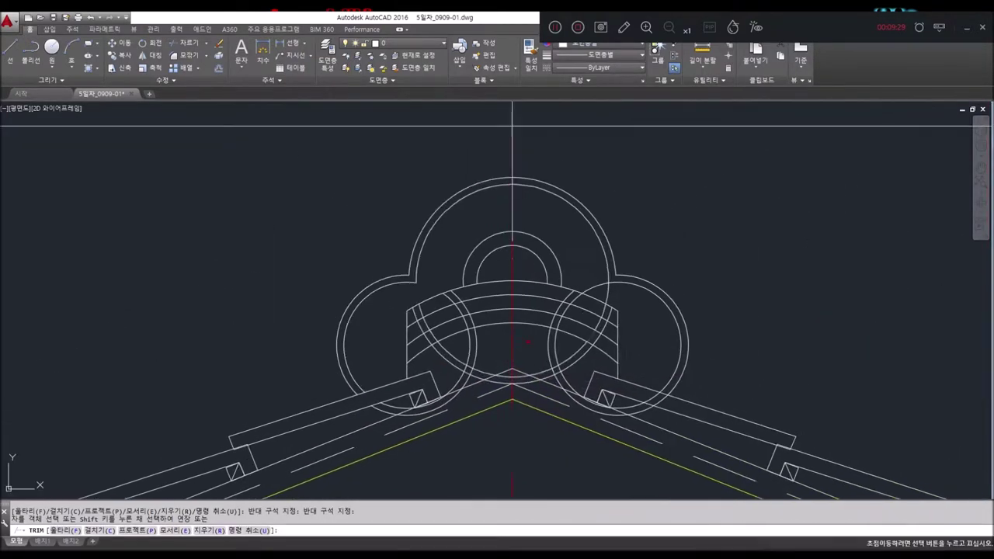
pyautogui.scroll(4, 610, 277)
pyautogui.moveTo(612, 285); pyautogui.dragTo(573, 268)
pyautogui.click(573, 269)
pyautogui.scroll(-3, 598, 315)
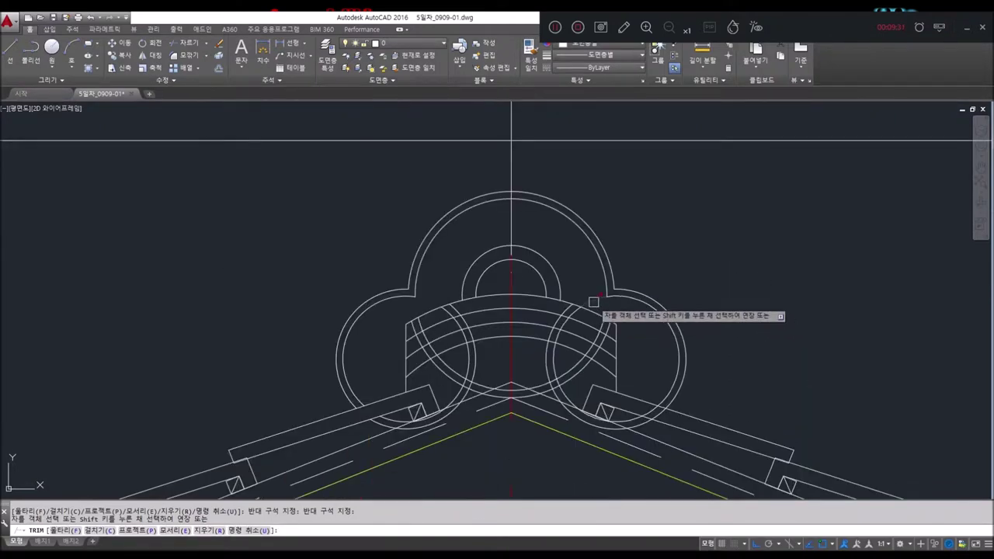
pyautogui.press('Escape')
pyautogui.press('Escape')
# Trim more overlapping arc pieces along the lower right of the cloud.
pyautogui.scroll(2, 660, 411)
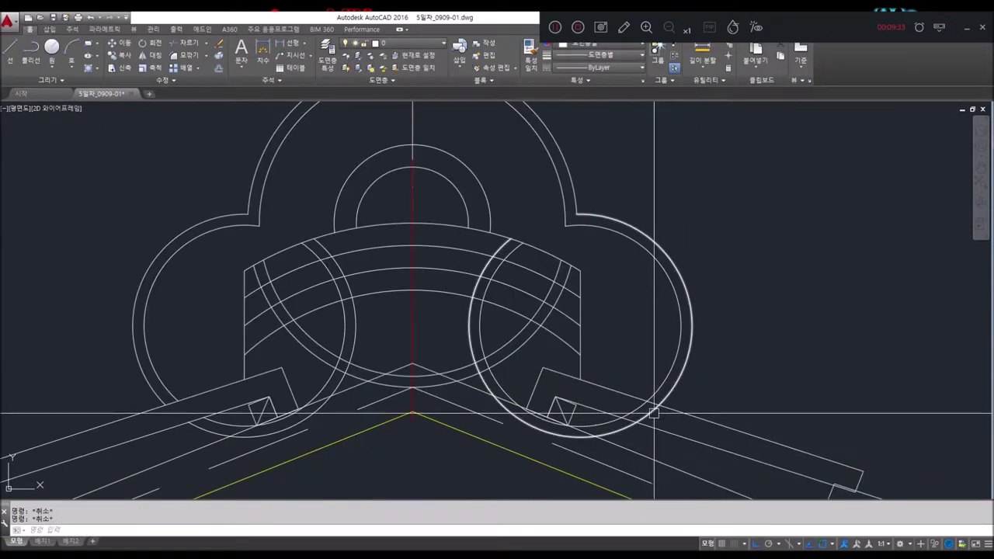
pyautogui.scroll(2, 652, 411)
pyautogui.press('Return')
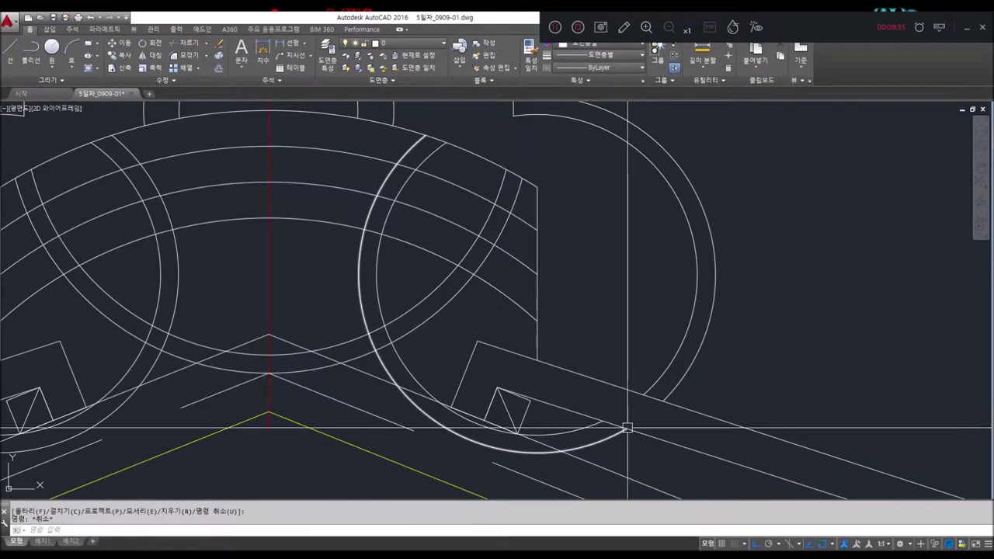
pyautogui.write('E')
pyautogui.click(576, 433)
pyautogui.click(565, 424)
pyautogui.click(595, 431)
pyautogui.click(611, 449)
pyautogui.scroll(-2, 244, 355)
pyautogui.scroll(-2, 566, 412)
pyautogui.scroll(2, 550, 293)
pyautogui.press('Escape')
pyautogui.press('Escape')
# Select the top and right cloud arcs.
pyautogui.scroll(-5, 466, 275)
pyautogui.scroll(2, 515, 288)
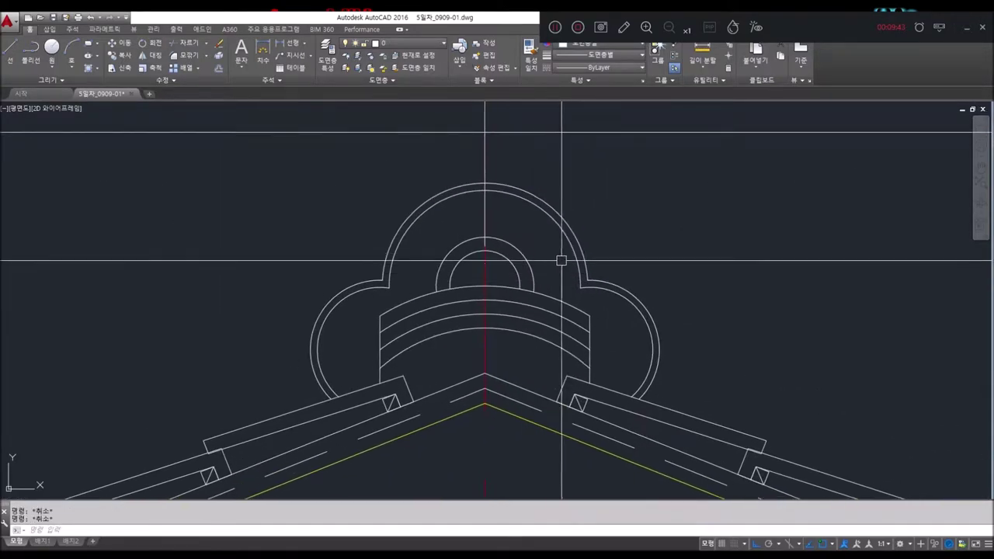
pyautogui.click(649, 293)
pyautogui.click(559, 247)
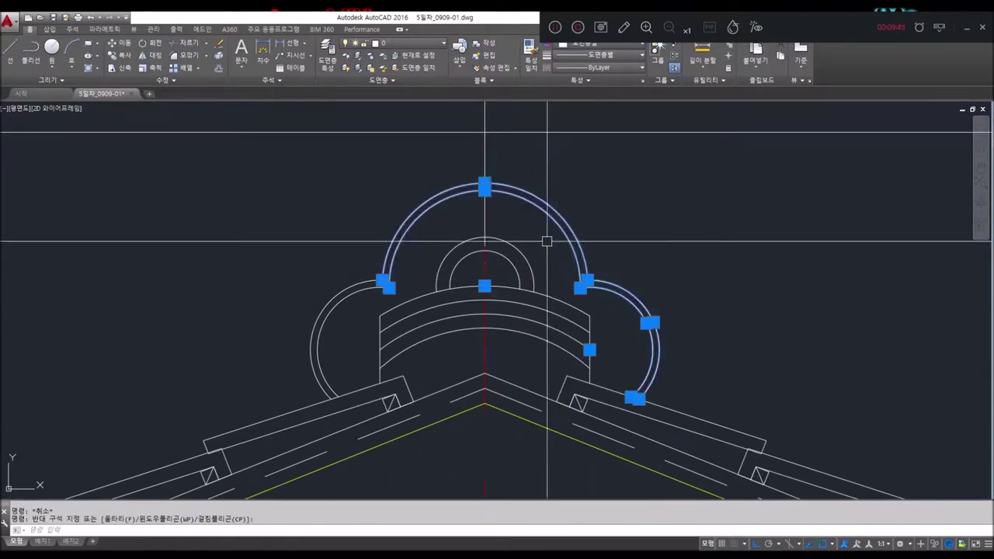
# Move the selected cloud arcs, including the left ones, onto the 해칭선 layer.
pyautogui.click(368, 115)
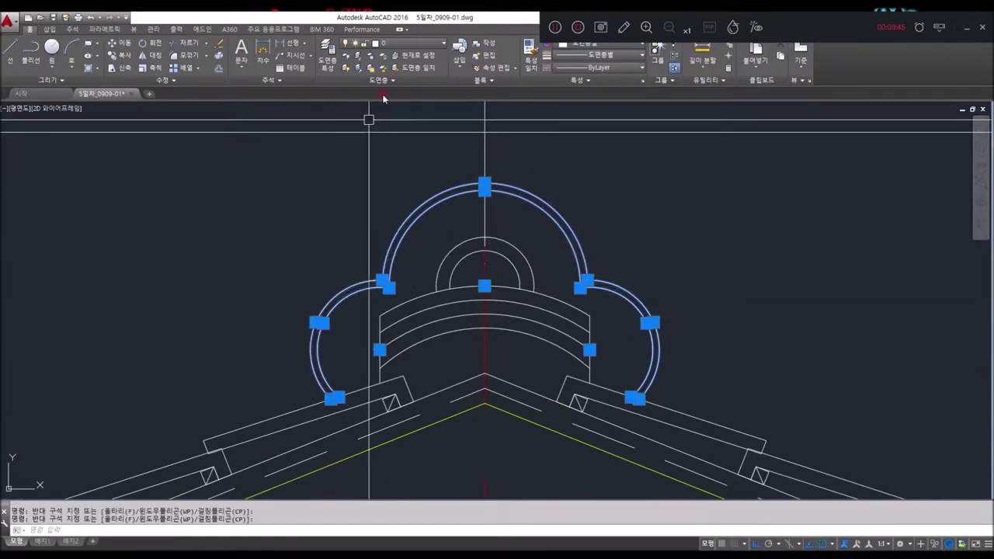
pyautogui.click(424, 44)
pyautogui.click(399, 220)
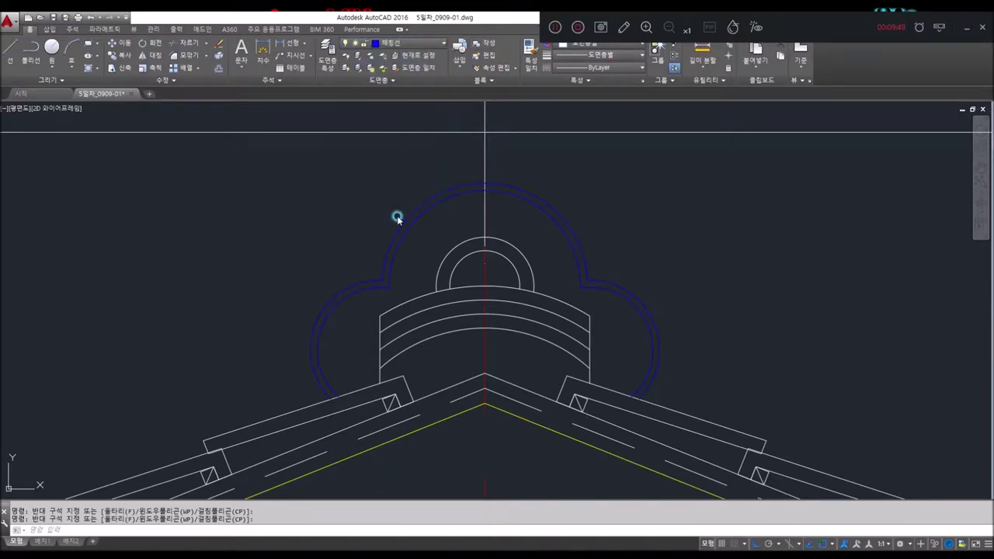
pyautogui.press('Escape')
# Pan and zoom around the section to bring the entrance floor line into view.
pyautogui.scroll(-5, 694, 244)
pyautogui.moveTo(694, 244); pyautogui.dragTo(581, 179, button='middle')
pyautogui.scroll(-4, 406, 337)
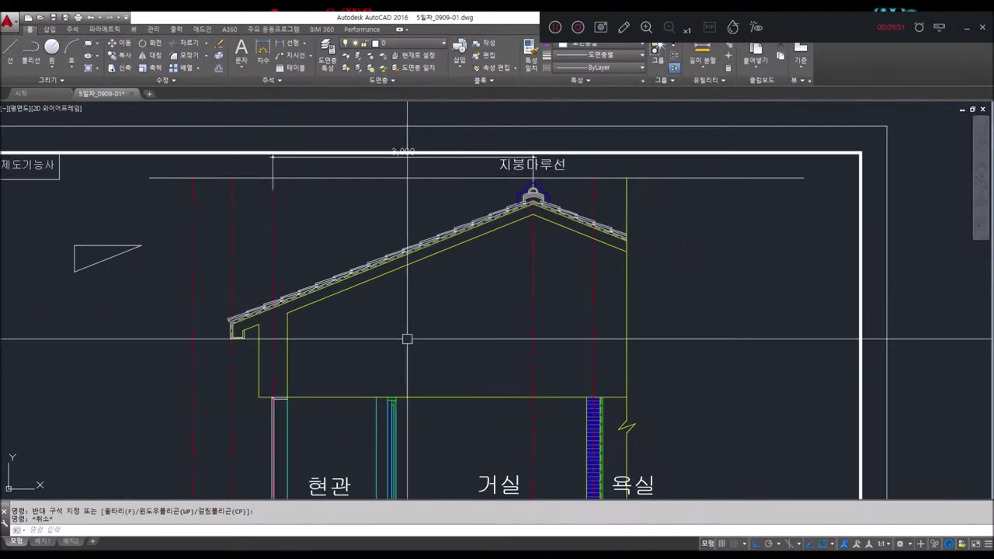
pyautogui.scroll(5, 453, 296)
pyautogui.moveTo(437, 355)
pyautogui.mouseDown(button='middle')
pyautogui.moveTo(443, 308)
pyautogui.moveTo(464, 277)
pyautogui.mouseUp(button='middle')
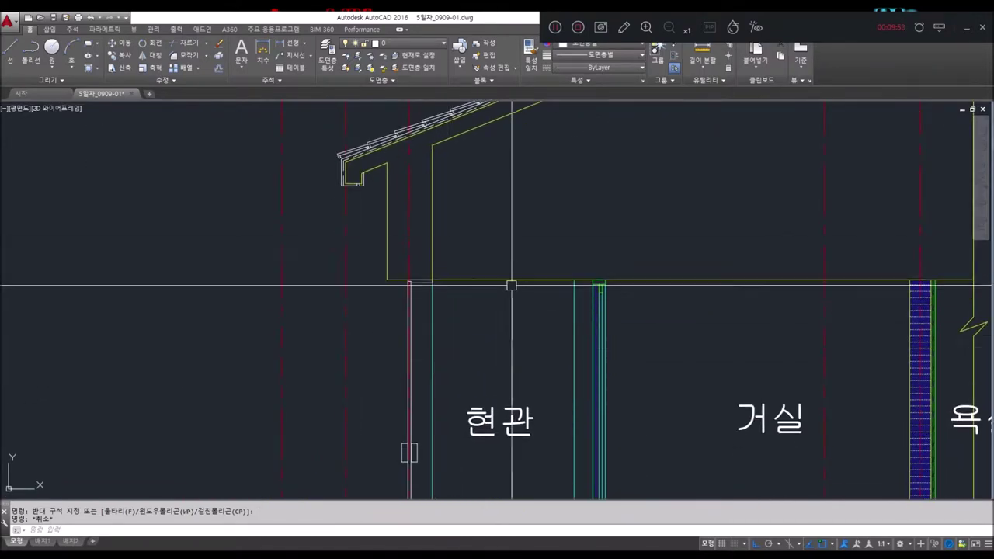
pyautogui.scroll(-2, 464, 277)
pyautogui.scroll(-3, 468, 280)
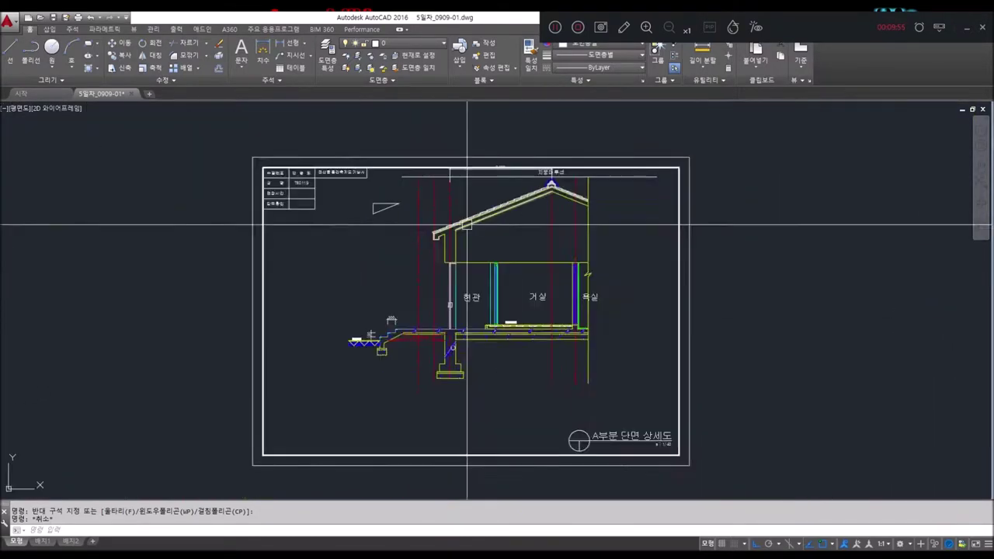
pyautogui.moveTo(457, 210); pyautogui.dragTo(407, 253, button='middle')
pyautogui.scroll(4, 408, 243)
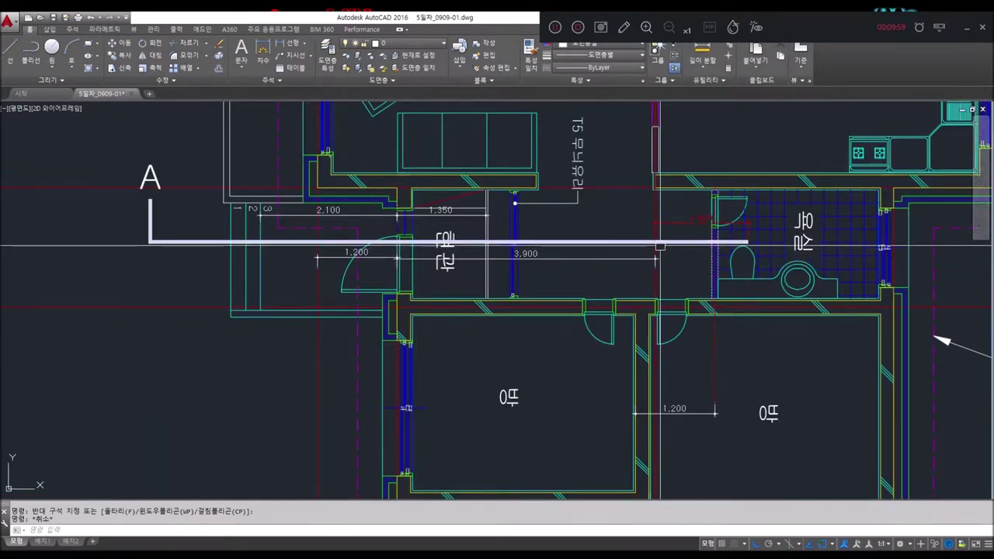
pyautogui.scroll(-3, 416, 249)
pyautogui.moveTo(417, 250); pyautogui.dragTo(525, 346, button='middle')
pyautogui.scroll(-2, 552, 232)
pyautogui.scroll(2, 478, 435)
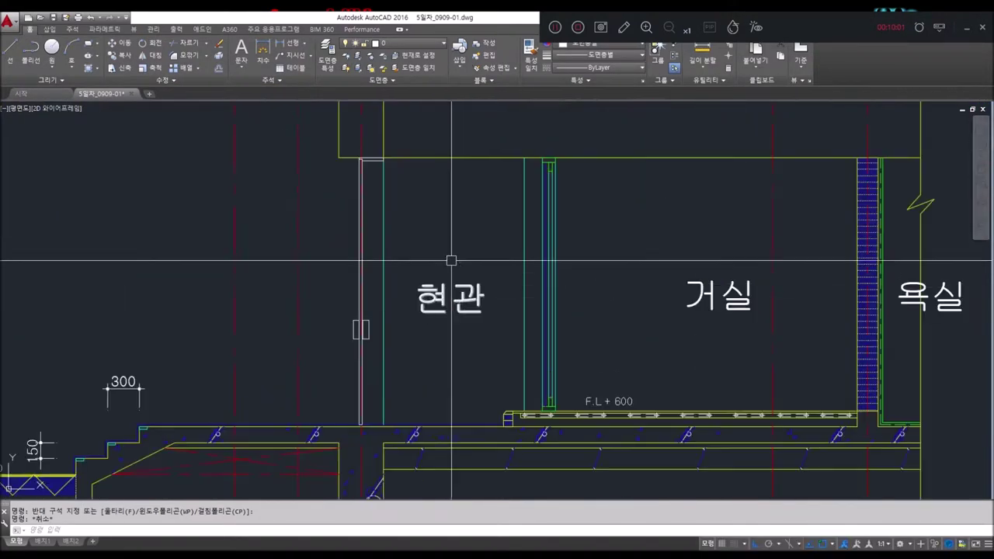
pyautogui.moveTo(456, 197); pyautogui.dragTo(458, 350, button='middle')
pyautogui.write('36')
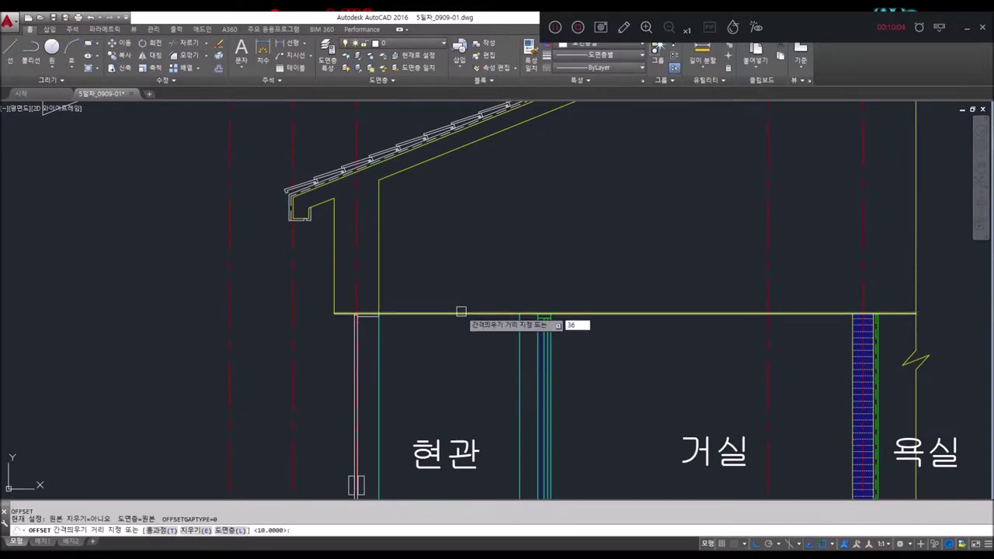
# Offset the floor line by 36 units.
pyautogui.press('Return')
pyautogui.scroll(2, 422, 344)
pyautogui.press('Escape')
pyautogui.scroll(4, 399, 344)
pyautogui.scroll(3, 393, 339)
# Trim the left overhanging end of the yellow floor line.
pyautogui.press('Return')
pyautogui.press('Return')
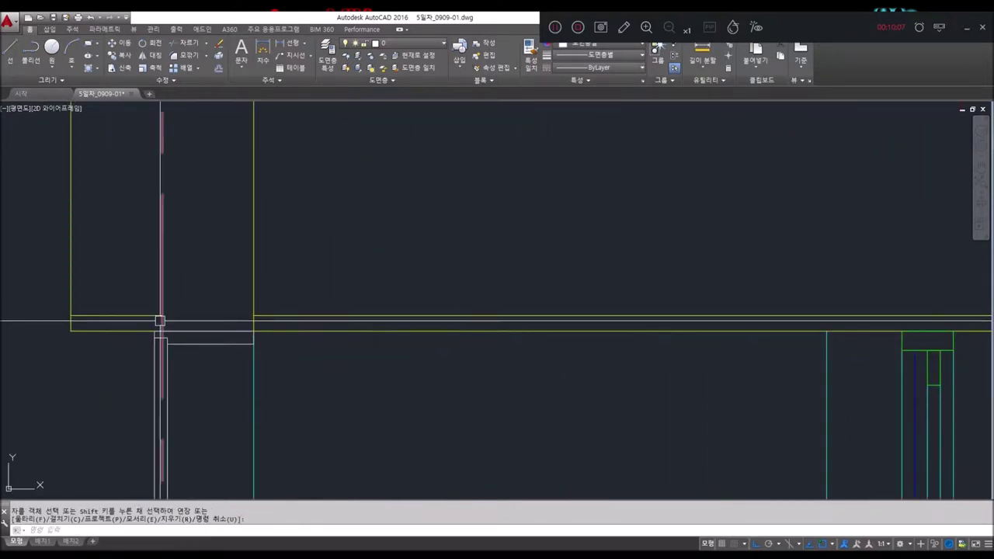
pyautogui.click(151, 316)
pyautogui.press('Return')
pyautogui.write('e')
pyautogui.press('Return')
pyautogui.press('Escape')
pyautogui.scroll(-2, 326, 327)
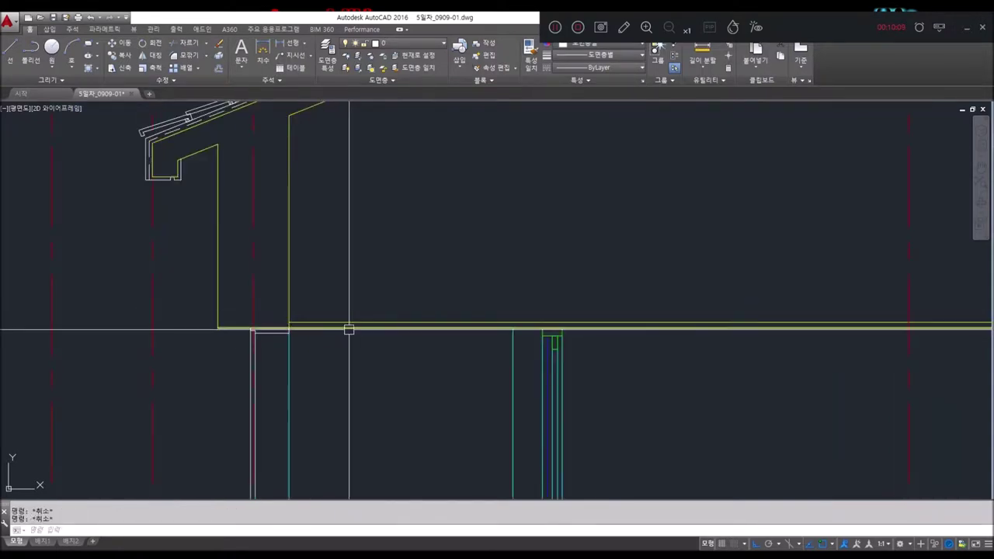
# Add a thin parallel line 4 units above the floor line.
pyautogui.press('Return')
pyautogui.write('4')
pyautogui.press('Return')
pyautogui.scroll(2, 355, 357)
pyautogui.scroll(2, 326, 233)
pyautogui.click(323, 227)
pyautogui.click(321, 199)
pyautogui.press('Return')
pyautogui.press('Return')
pyautogui.write('45')
pyautogui.press('Return')
pyautogui.scroll(2, 330, 227)
pyautogui.scroll(-3, 295, 248)
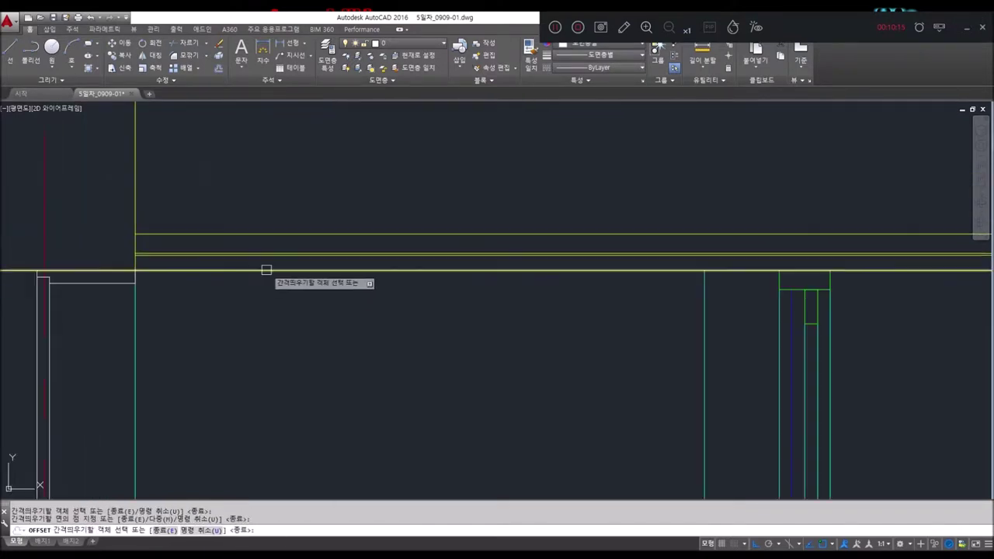
pyautogui.press('Escape')
pyautogui.press('Escape')
pyautogui.scroll(-2, 366, 308)
# Match the new yellow floor lines to the white line's properties.
pyautogui.click(249, 317)
pyautogui.press('Escape')
pyautogui.press('Escape')
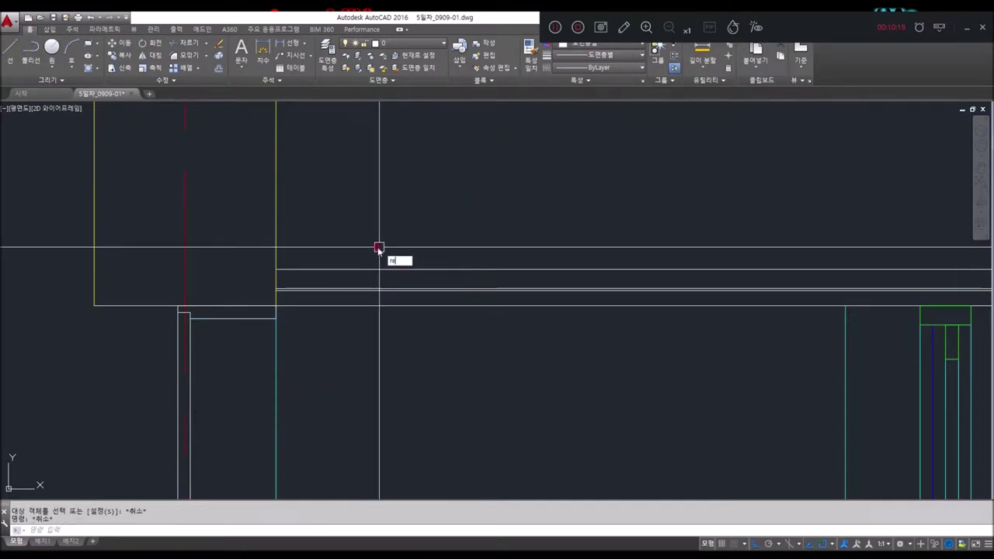
pyautogui.write('c')
pyautogui.press('Return')
pyautogui.scroll(4, 276, 299)
# Draw a small square block at the wall corner on the floor line.
pyautogui.click(273, 312)
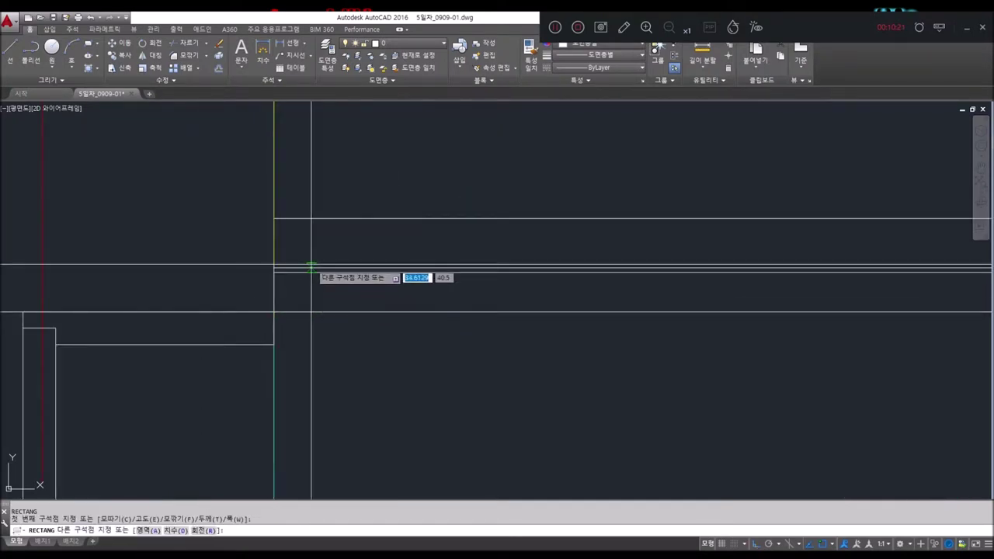
pyautogui.press('Escape')
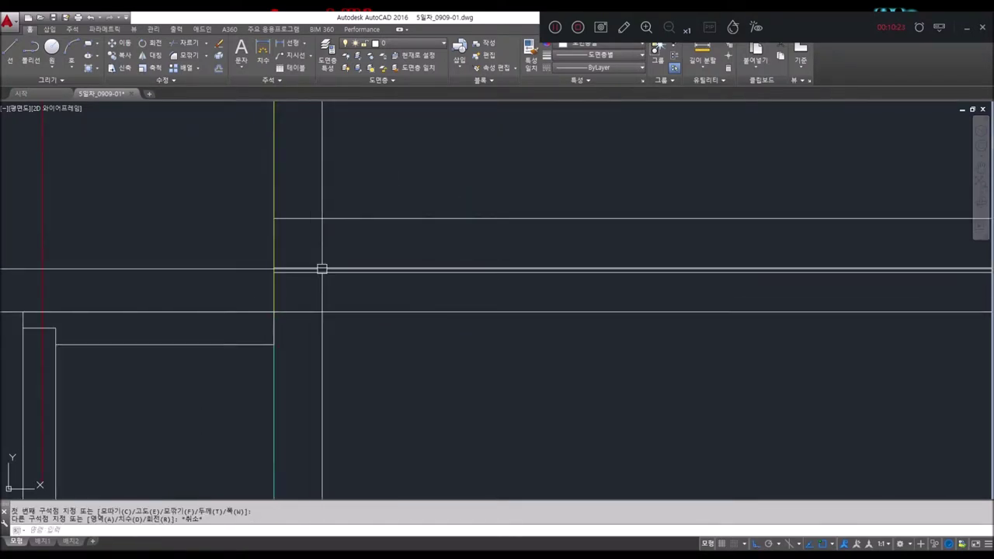
pyautogui.write('rec')
pyautogui.press('Return')
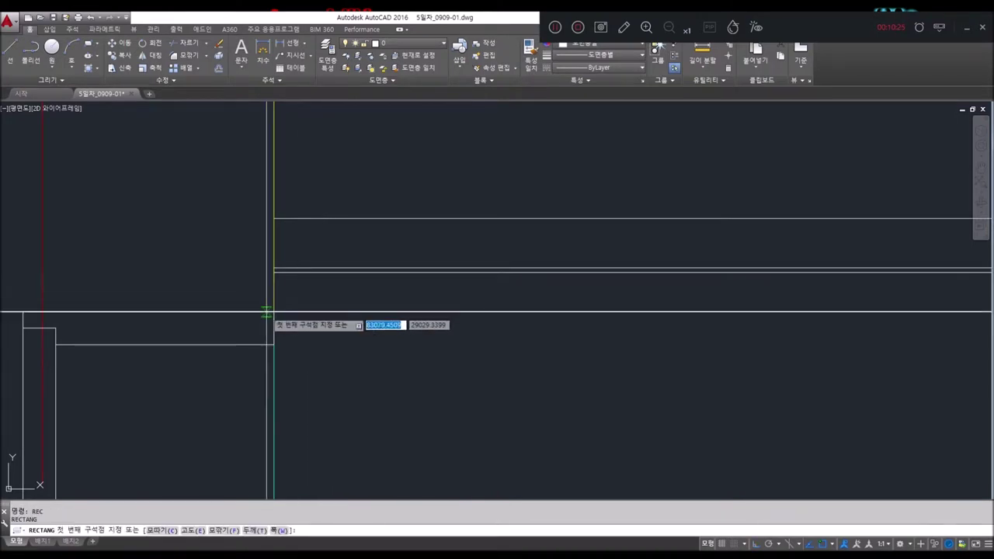
pyautogui.click(273, 312)
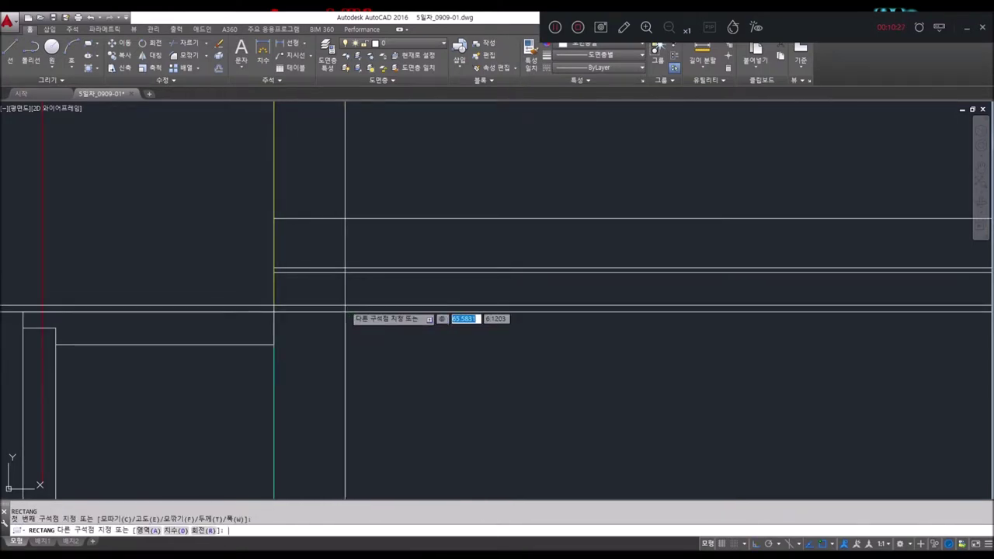
pyautogui.write(',36')
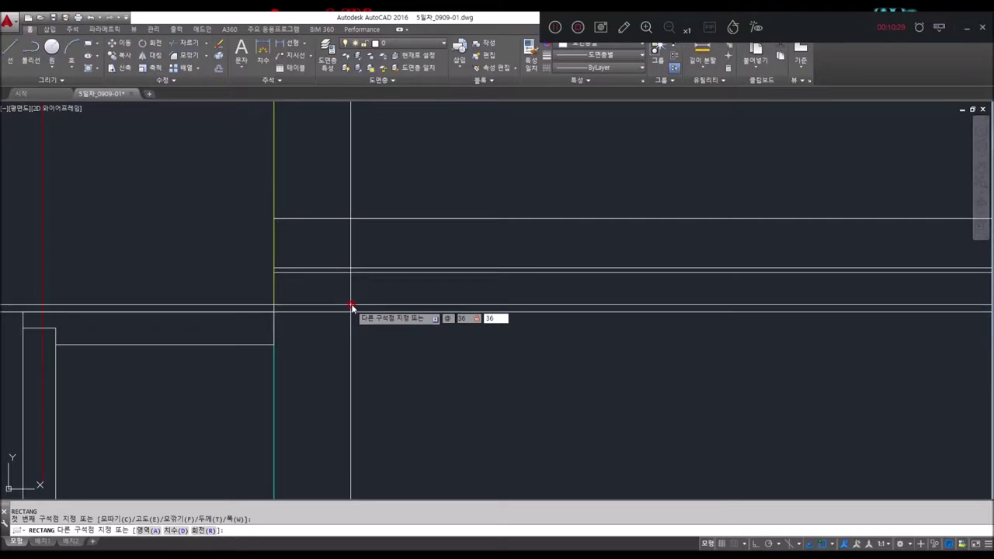
pyautogui.write('l')
pyautogui.press('Return')
# Cross the small square with both diagonals to form an X.
pyautogui.click(312, 272)
pyautogui.click(273, 311)
pyautogui.press('Return')
pyautogui.press('Return')
pyautogui.click(274, 272)
pyautogui.click(313, 312)
pyautogui.press('Return')
# Draw a 45 by 45 square on top of the first block.
pyautogui.write('rec')
pyautogui.press('Return')
pyautogui.click(273, 271)
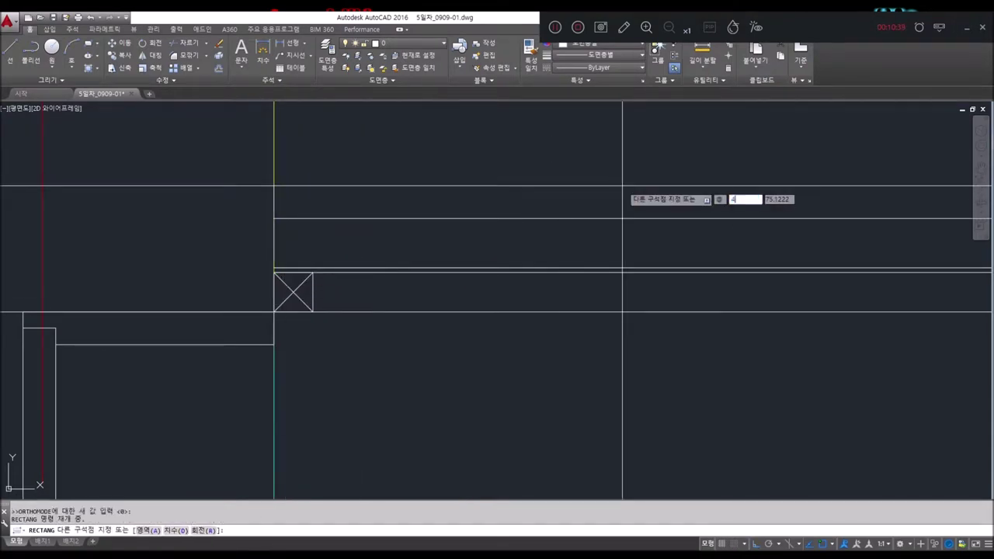
pyautogui.write('5')
pyautogui.press('Return')
# Draw both diagonals across the new 45 by 45 square.
pyautogui.write('l')
pyautogui.press('Return')
pyautogui.click(322, 219)
pyautogui.click(274, 267)
pyautogui.press('Return')
pyautogui.press('Return')
pyautogui.click(322, 267)
pyautogui.click(274, 219)
pyautogui.press('Escape')
pyautogui.press('Escape')
# Select the upper crossed square for copying, then cancel the copy.
pyautogui.write('o')
pyautogui.press('Return')
pyautogui.click(338, 232)
pyautogui.click(301, 236)
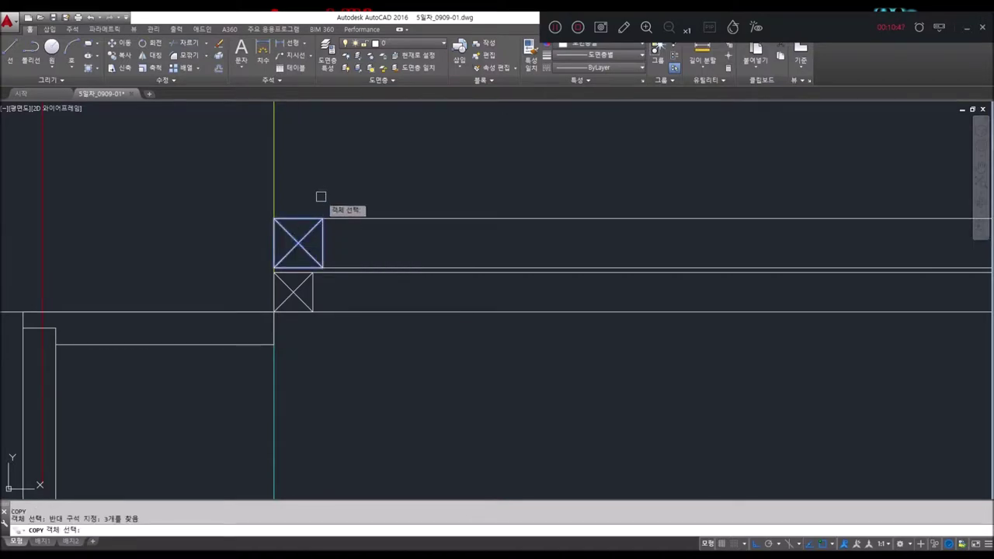
pyautogui.press('Return')
pyautogui.click(330, 165)
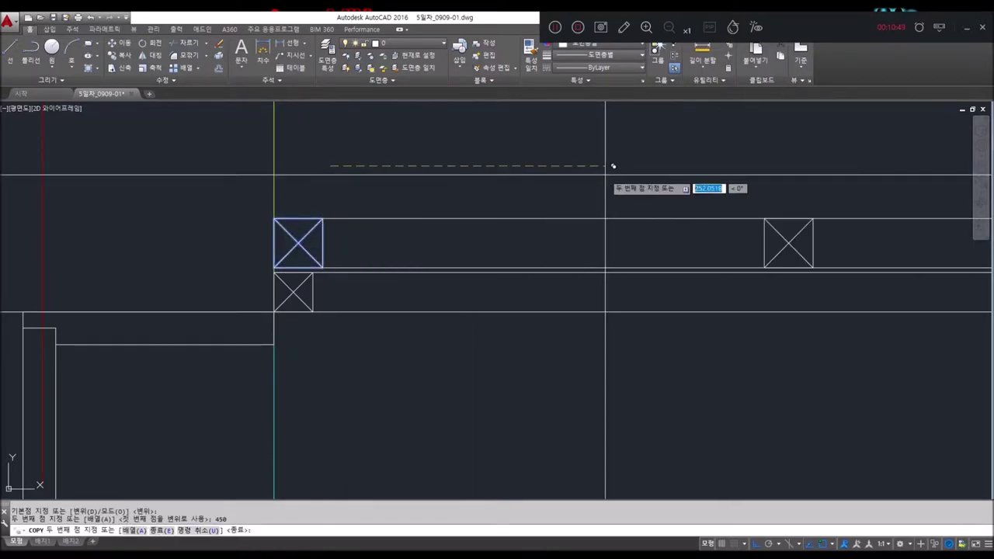
pyautogui.press('Escape')
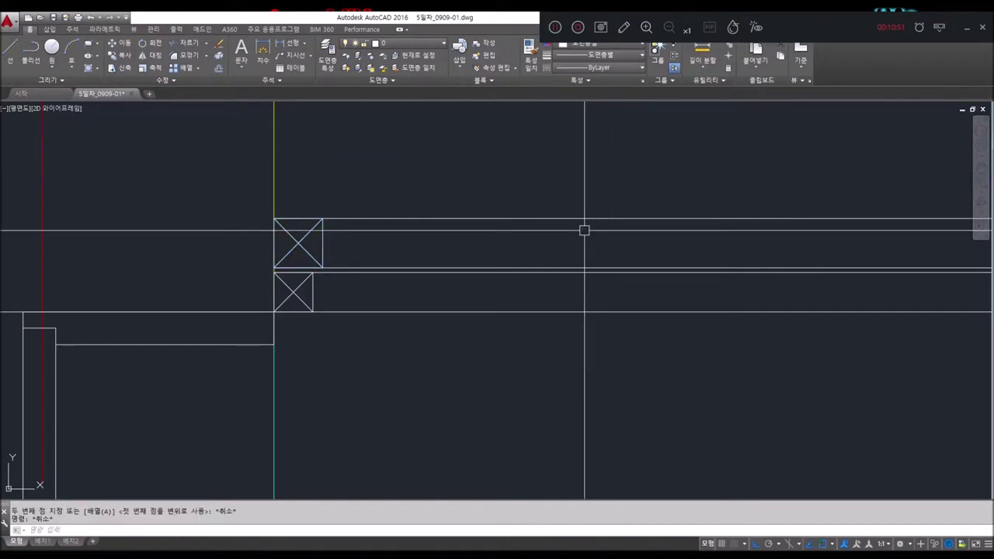
pyautogui.write('al')
# Array the upper crossed block rectangularly: 15 columns at 450 spacing in one row.
pyautogui.press('Return')
pyautogui.click(306, 261)
pyautogui.click(285, 213)
pyautogui.press('Return')
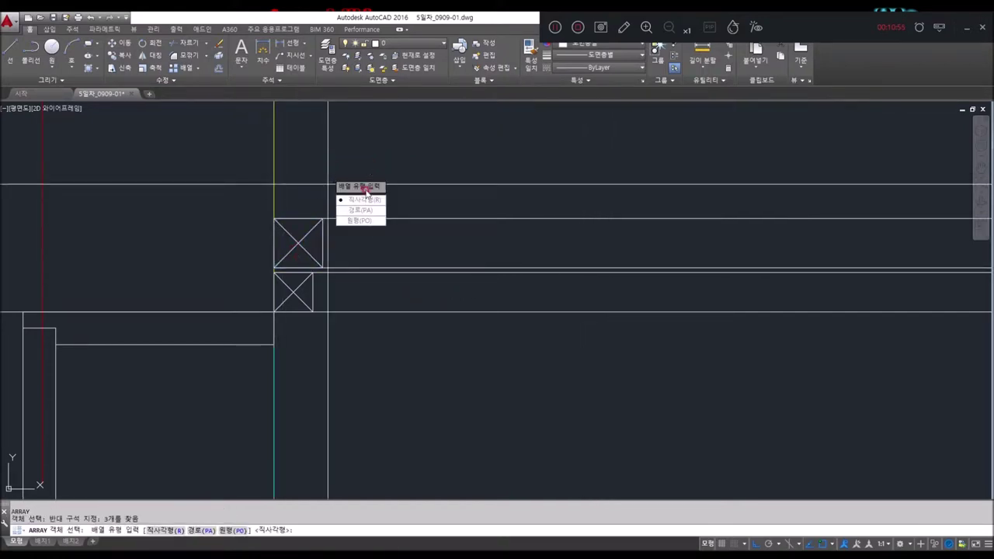
pyautogui.click(365, 200)
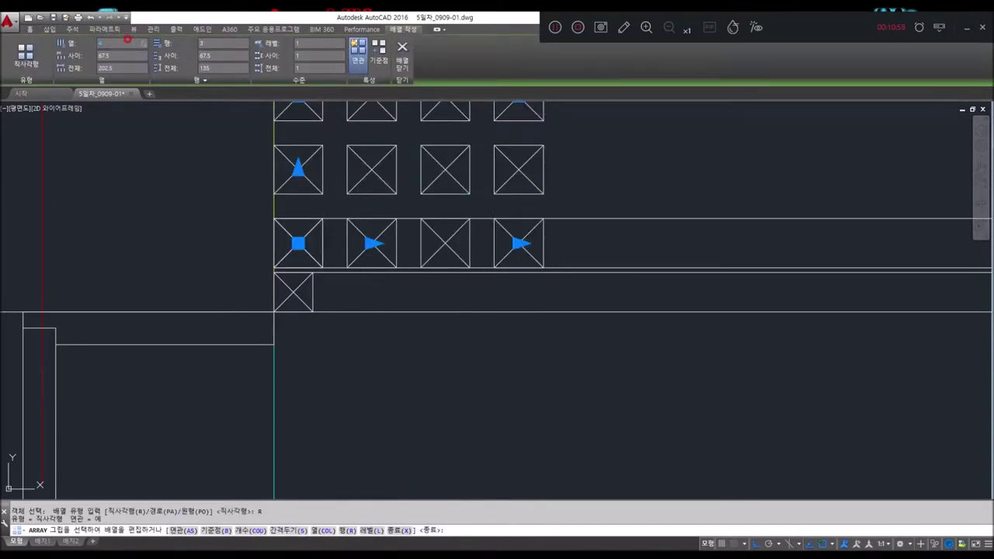
pyautogui.click(117, 53)
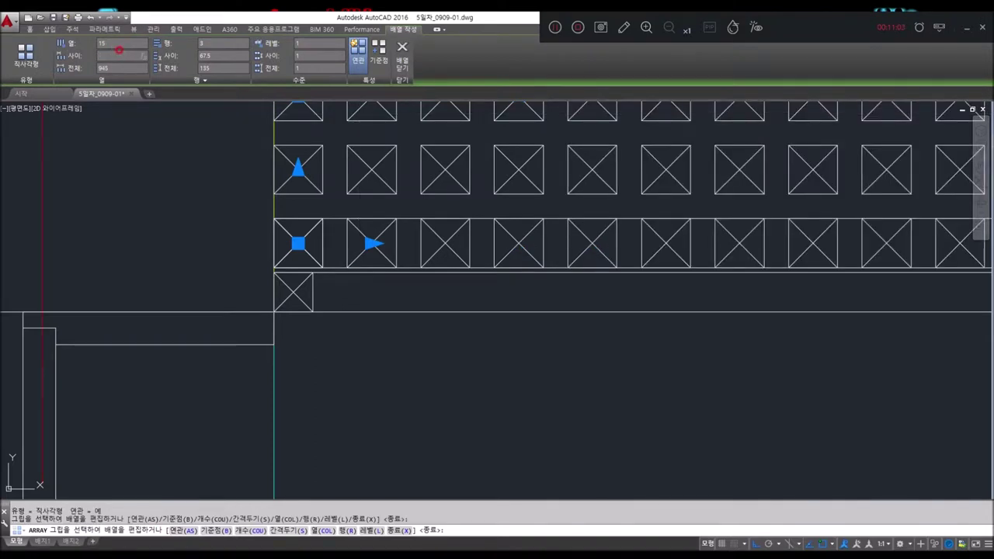
pyautogui.write('450')
pyautogui.click(209, 40)
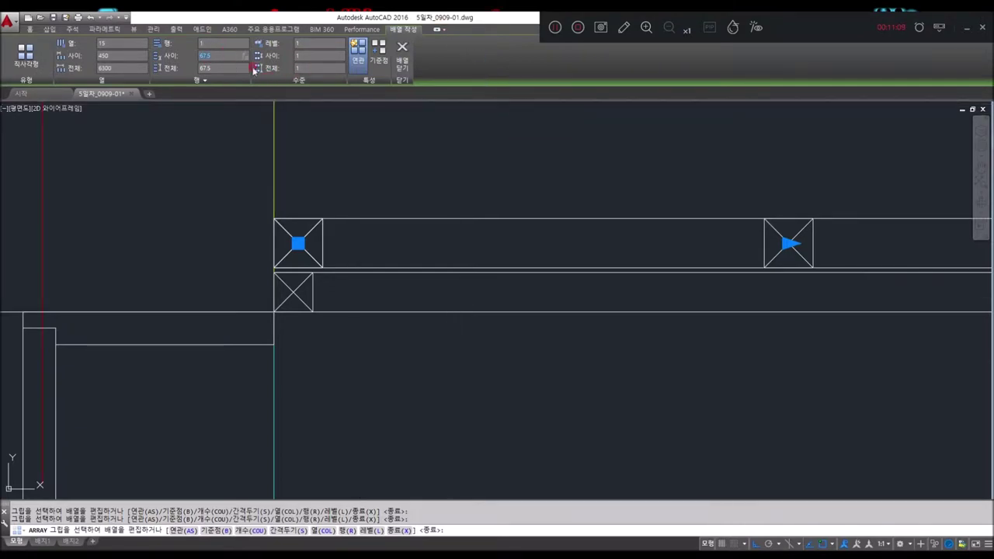
pyautogui.scroll(-6, 516, 178)
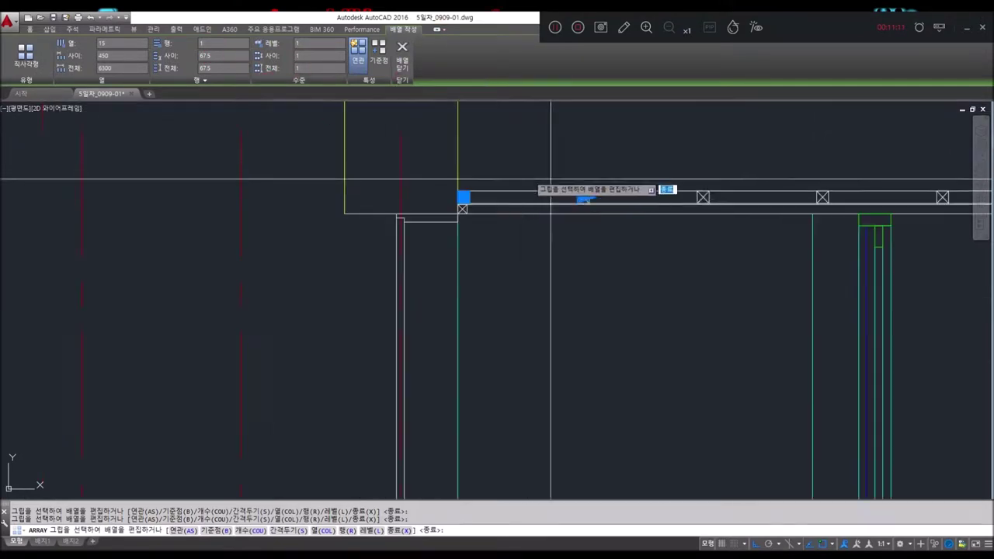
pyautogui.moveTo(601, 146); pyautogui.dragTo(501, 280, button='middle')
pyautogui.press('Escape')
# Try trimming away the arrayed blocks that extend past the right wall.
pyautogui.scroll(-2, 546, 285)
pyautogui.moveTo(663, 280); pyautogui.dragTo(335, 258, button='middle')
pyautogui.scroll(2, 664, 283)
pyautogui.write('tr')
pyautogui.press('Return')
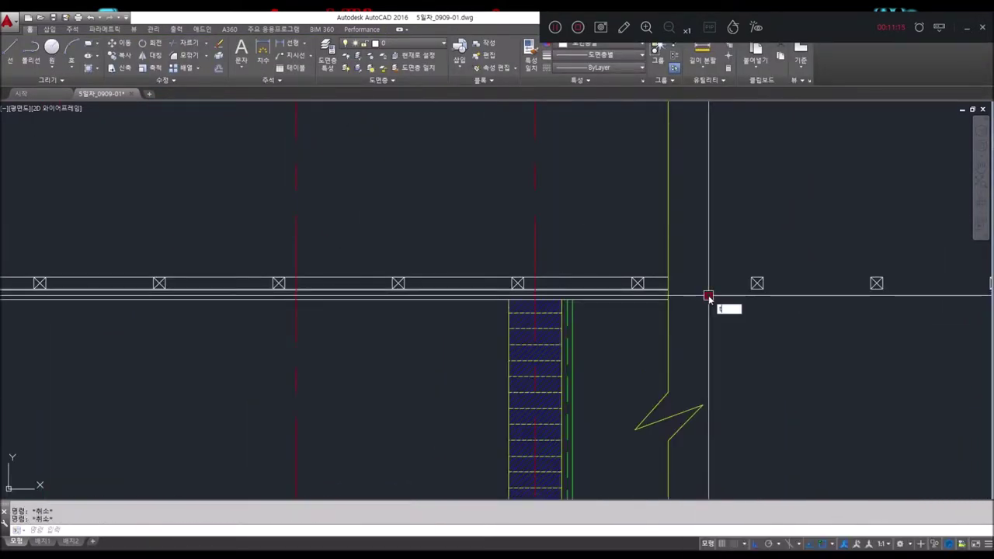
pyautogui.press('Return')
pyautogui.click(856, 337)
pyautogui.click(730, 238)
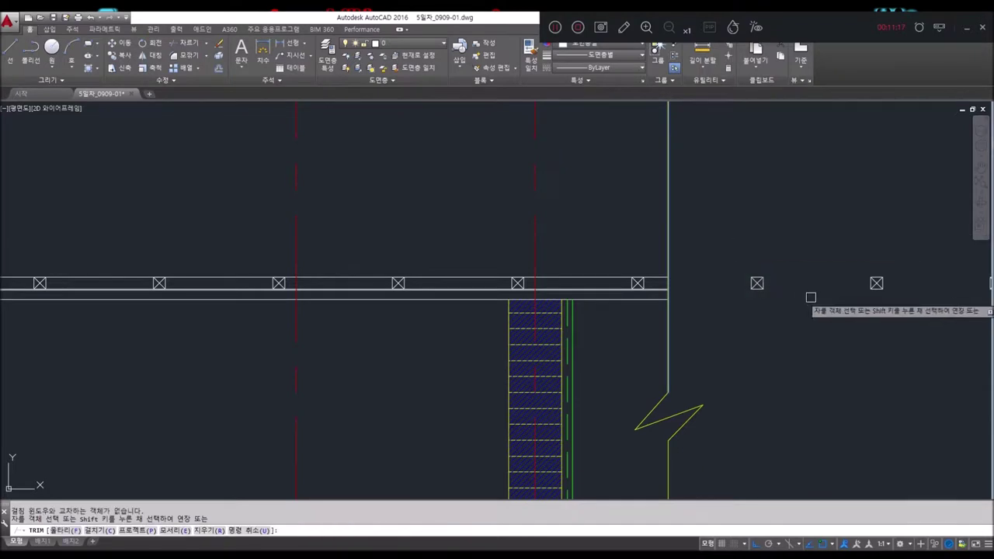
pyautogui.click(788, 303)
pyautogui.press('Escape')
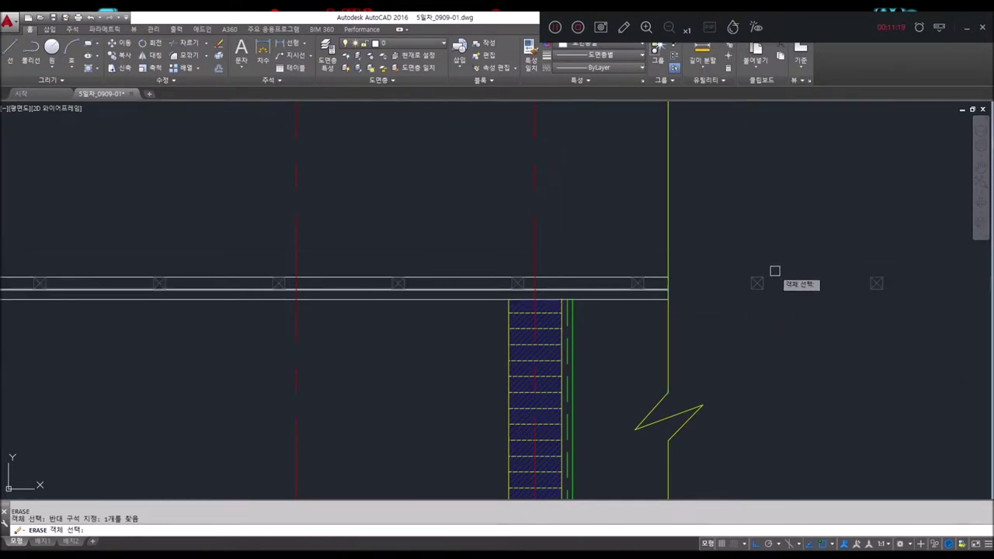
pyautogui.press('Escape')
# Erase the extra crossed blocks beyond the right wall with a window selection.
pyautogui.click(770, 282)
pyautogui.press('Escape')
pyautogui.press('Escape')
pyautogui.click(936, 333)
pyautogui.click(705, 209)
pyautogui.press('Return')
pyautogui.scroll(-3, 757, 261)
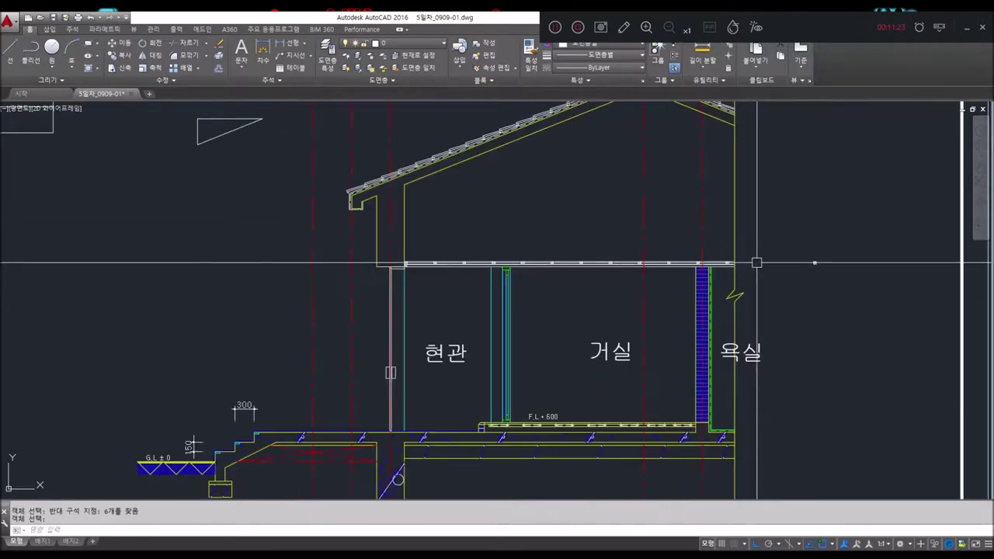
pyautogui.scroll(5, 415, 251)
pyautogui.press('Escape')
pyautogui.press('Escape')
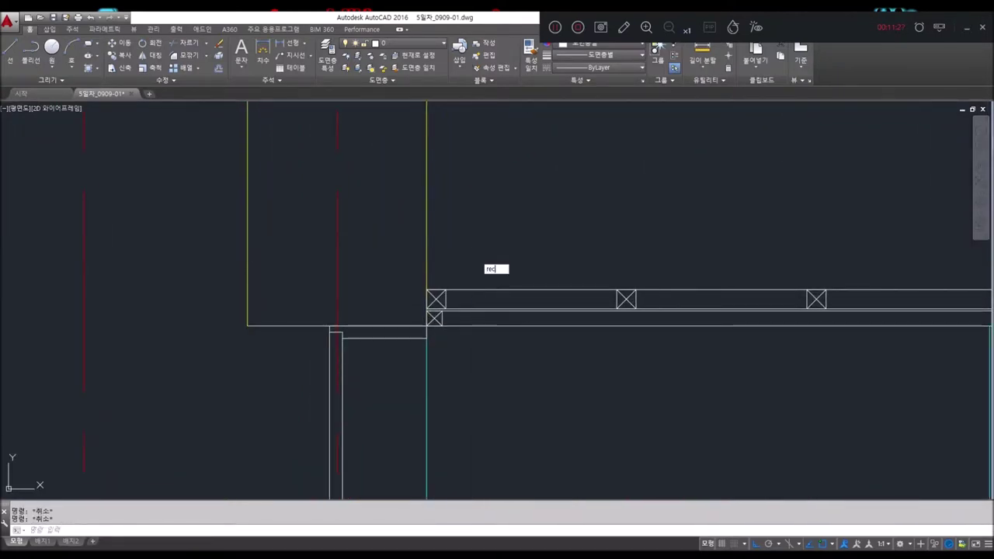
# Draw a 45 × 1200 upright strut rectangle starting from a beam block.
pyautogui.press('Return')
pyautogui.scroll(2, 437, 299)
pyautogui.scroll(-1, 435, 302)
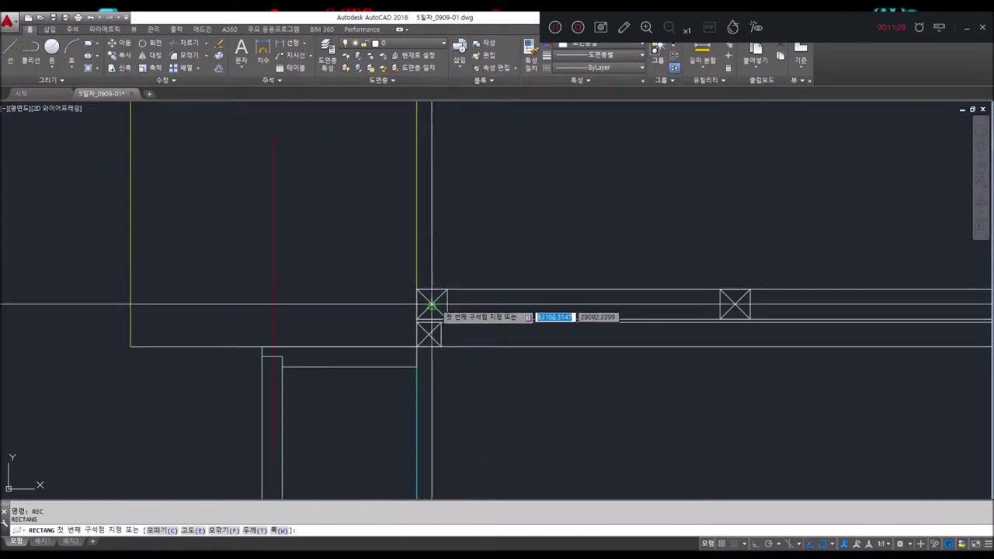
pyautogui.moveTo(590, 268); pyautogui.dragTo(503, 272, button='middle')
pyautogui.click(647, 309)
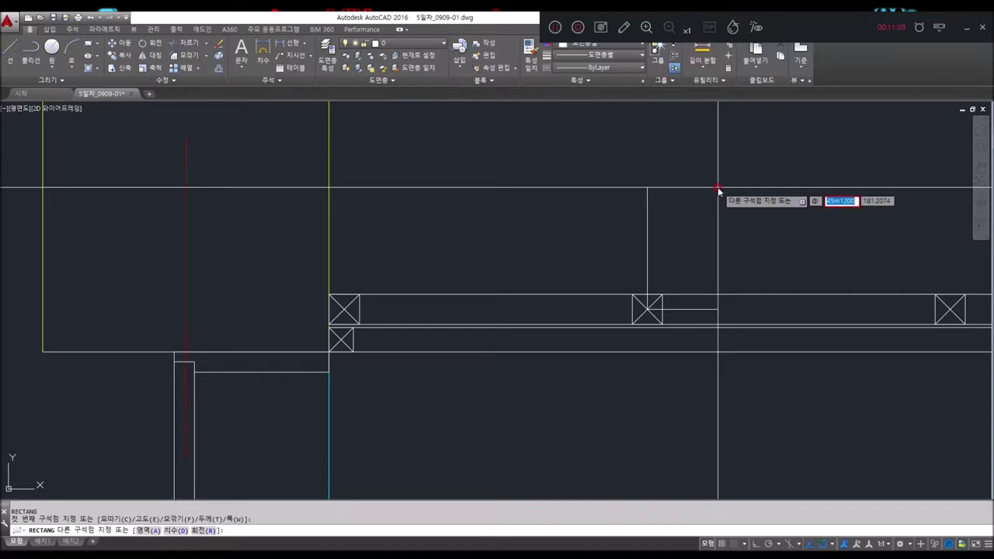
pyautogui.press('Escape')
pyautogui.press('Return')
pyautogui.click(647, 309)
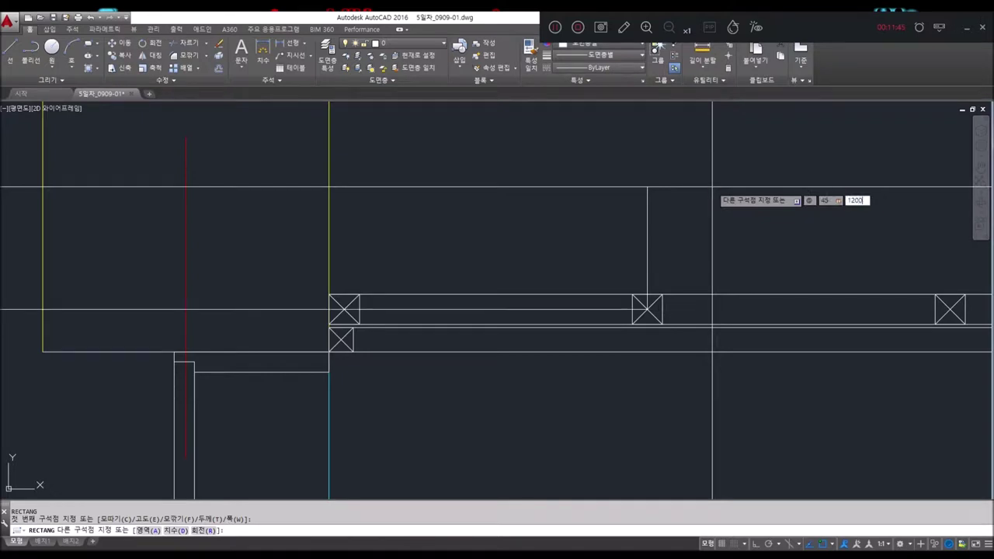
pyautogui.press('Escape')
pyautogui.press('Escape')
# Begin copying the new strut with CO and start selecting it.
pyautogui.scroll(-2, 712, 186)
pyautogui.scroll(-4, 592, 326)
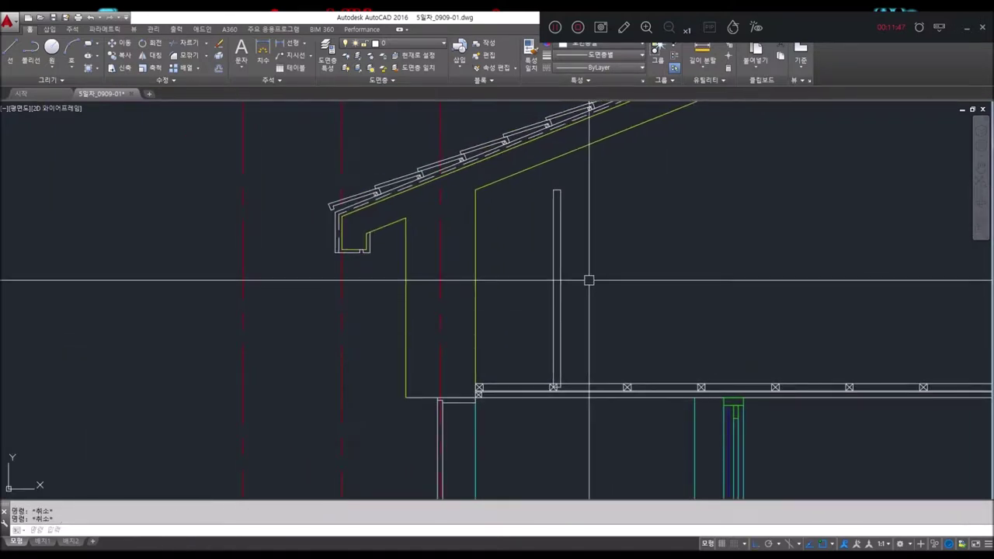
pyautogui.scroll(4, 556, 174)
pyautogui.press('Escape')
pyautogui.scroll(-3, 554, 200)
pyautogui.press('Escape')
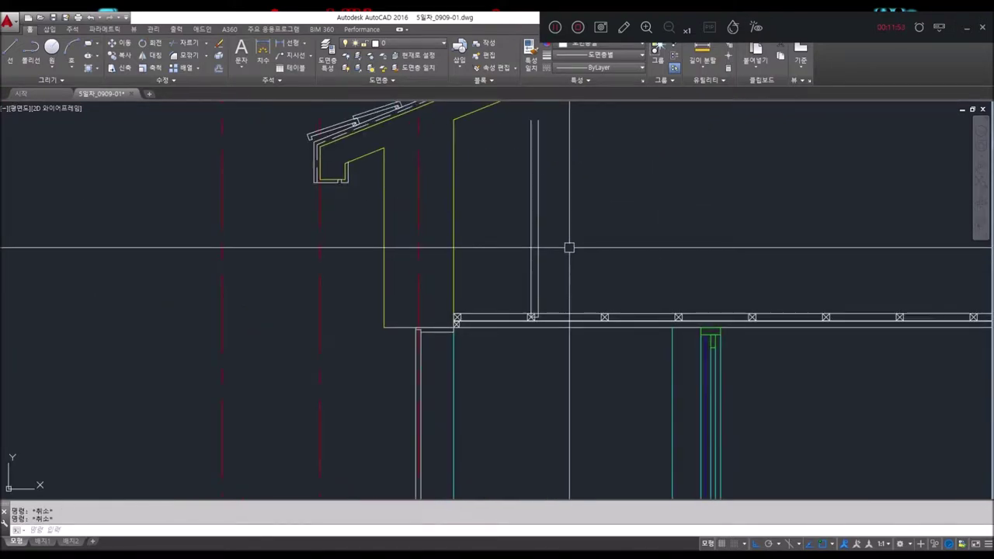
pyautogui.write('co')
pyautogui.press('Return')
pyautogui.click(567, 243)
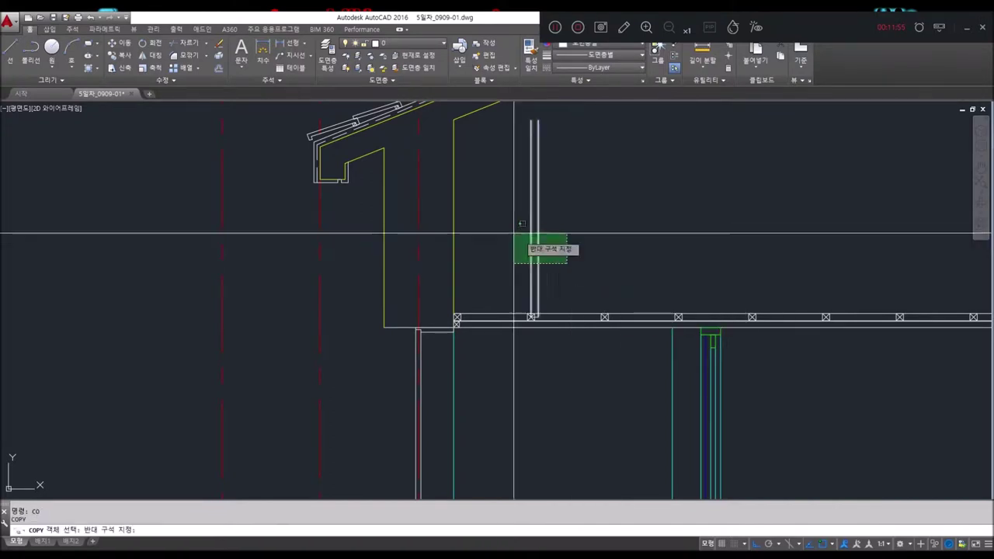
# Copy the strut from its base corner onto the next two beam blocks.
pyautogui.click(532, 262)
pyautogui.press('Return')
pyautogui.scroll(4, 554, 321)
pyautogui.click(572, 365)
pyautogui.scroll(-2, 555, 358)
pyautogui.scroll(2, 579, 316)
pyautogui.moveTo(814, 333)
pyautogui.mouseDown(button='middle')
pyautogui.moveTo(644, 333)
pyautogui.moveTo(257, 370)
pyautogui.mouseUp(button='middle')
pyautogui.click(644, 334)
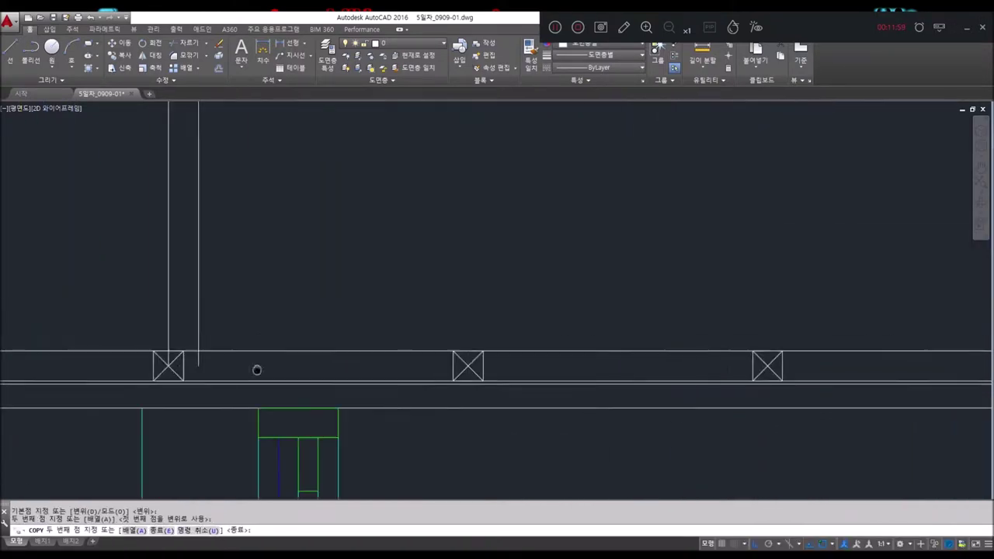
pyautogui.click(768, 355)
# Place further strut copies on the middle and following beam blocks.
pyautogui.scroll(-5, 816, 350)
pyautogui.moveTo(816, 350)
pyautogui.mouseDown(button='middle')
pyautogui.moveTo(670, 374)
pyautogui.moveTo(490, 329)
pyautogui.mouseUp(button='middle')
pyautogui.scroll(2, 490, 328)
pyautogui.scroll(1, 391, 311)
pyautogui.scroll(4, 391, 303)
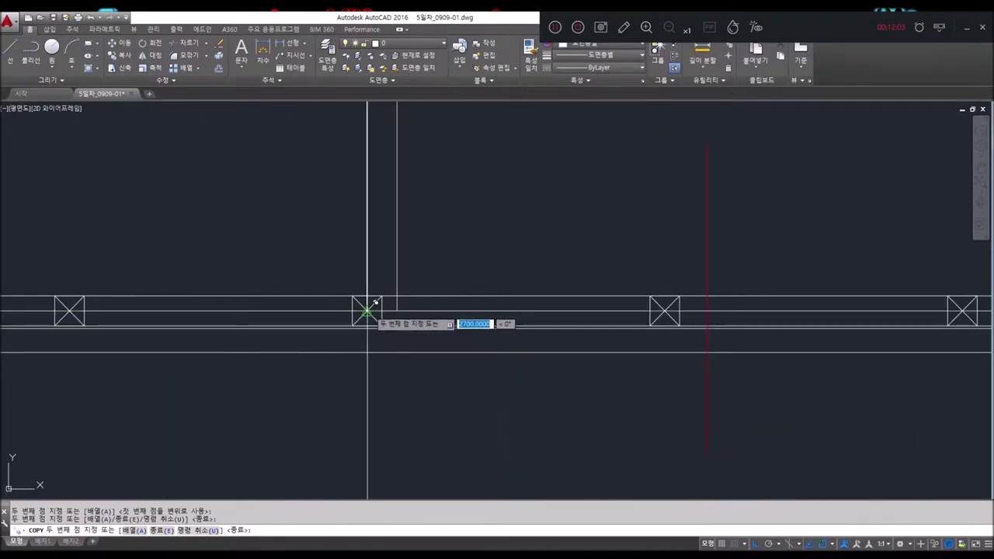
pyautogui.moveTo(376, 301); pyautogui.dragTo(486, 323, button='middle')
pyautogui.click(478, 330)
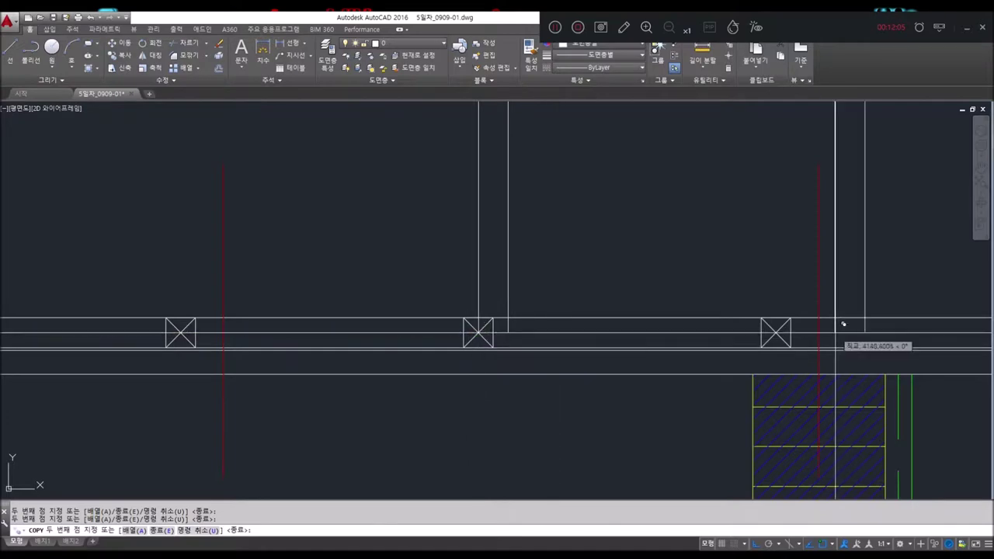
pyautogui.moveTo(844, 324); pyautogui.dragTo(435, 324, button='middle')
pyautogui.click(666, 333)
pyautogui.press('Return')
# Bring the eave into view and open the layer list.
pyautogui.scroll(-3, 665, 334)
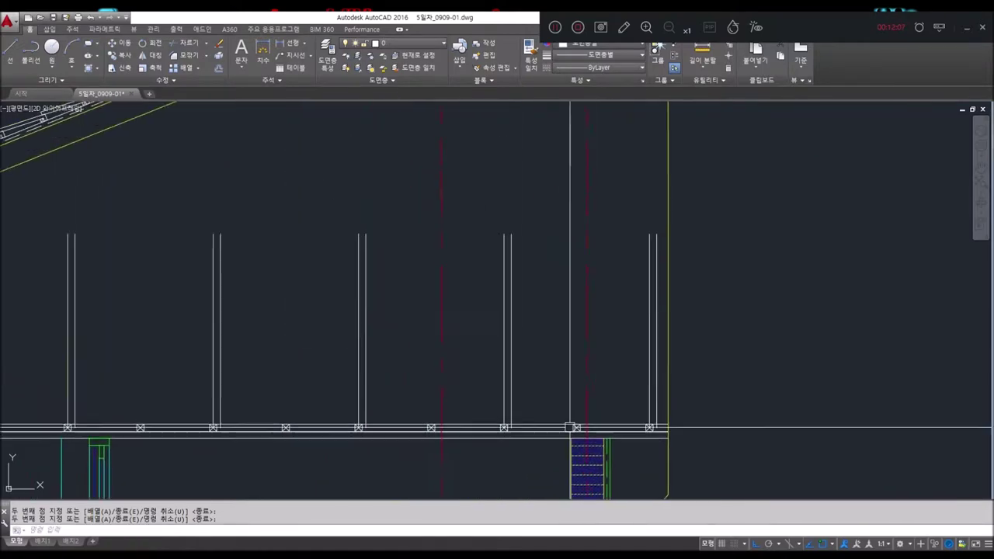
pyautogui.scroll(-2, 571, 427)
pyautogui.press('Escape')
pyautogui.scroll(2, 66, 325)
pyautogui.scroll(2, 66, 325)
pyautogui.moveTo(66, 325); pyautogui.dragTo(252, 260, button='middle')
pyautogui.click(383, 45)
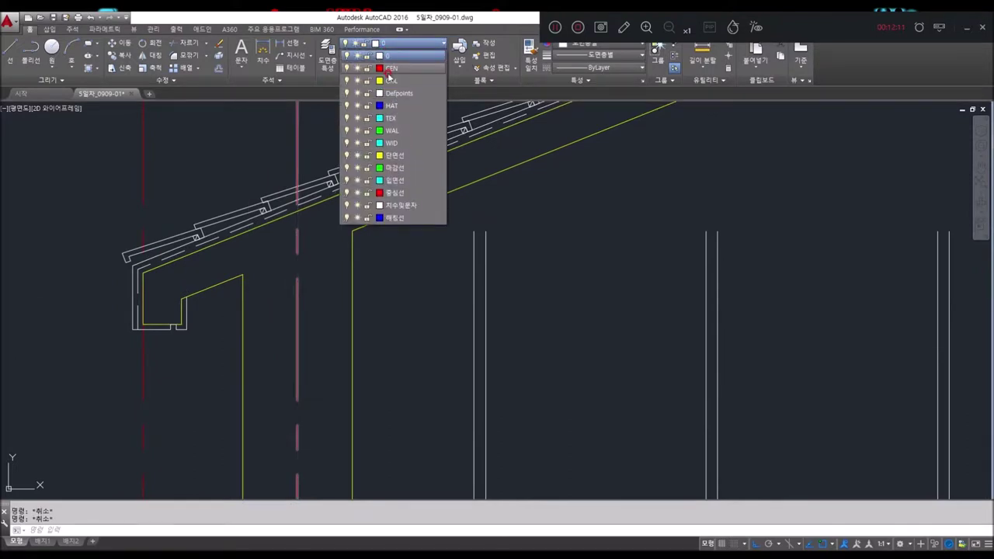
# On the 단면선 layer, draw a horizontal line near the eave and fillet it to the roof slope.
pyautogui.click(394, 156)
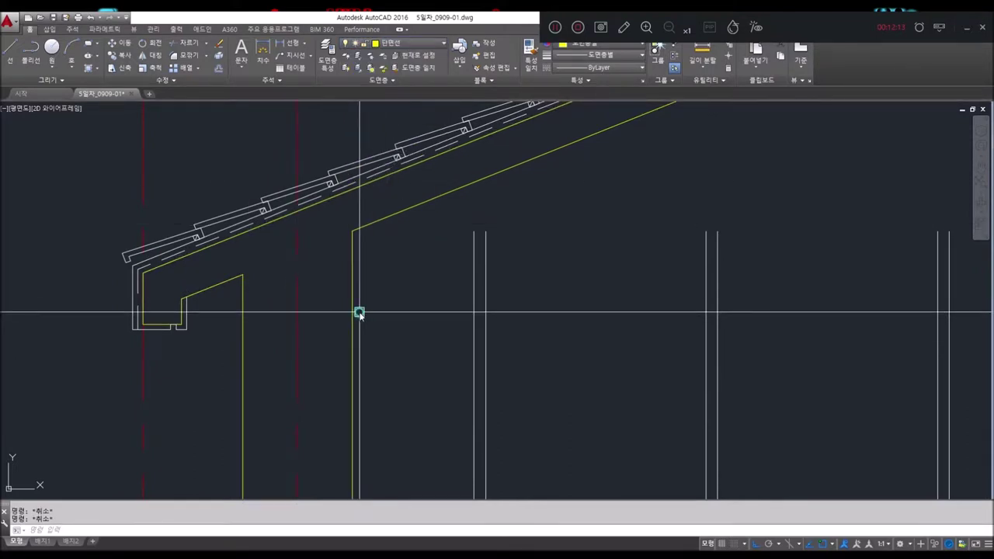
pyautogui.write('l')
pyautogui.press('Return')
pyautogui.scroll(5, 220, 295)
pyautogui.click(161, 242)
pyautogui.click(396, 263)
pyautogui.press('Escape')
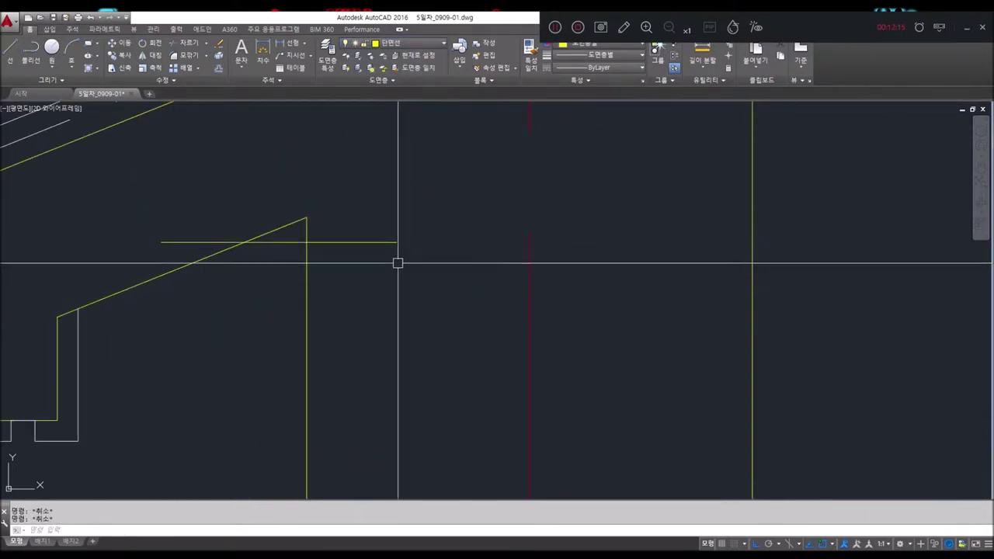
pyautogui.press('Return')
pyautogui.click(288, 244)
pyautogui.click(210, 256)
pyautogui.press('Return')
pyautogui.click(288, 244)
pyautogui.press('Escape')
# Draw a horizontal line just below the roof ridge.
pyautogui.scroll(-3, 637, 290)
pyautogui.scroll(3, 570, 253)
pyautogui.moveTo(570, 253); pyautogui.dragTo(475, 278, button='middle')
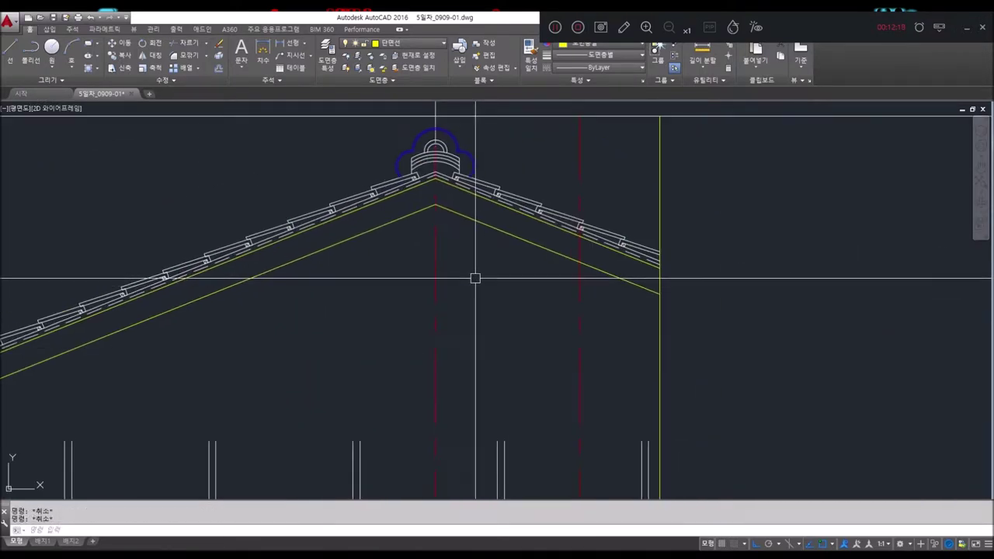
pyautogui.write('l')
pyautogui.press('Return')
pyautogui.scroll(2, 396, 218)
pyautogui.click(364, 209)
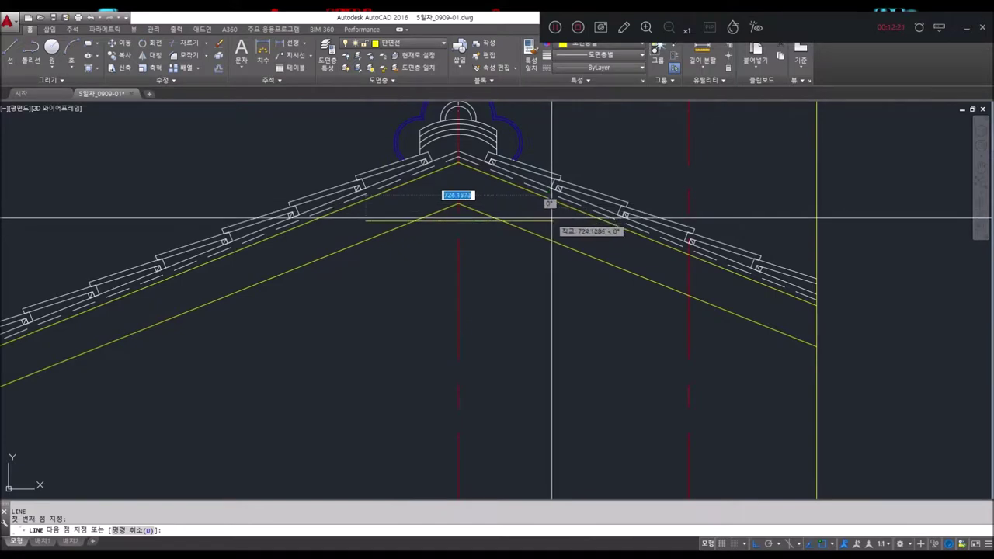
pyautogui.scroll(4, 547, 221)
pyautogui.click(547, 222)
pyautogui.press('Escape')
pyautogui.press('Escape')
# Fillet the horizontal ridge line to both the left and right roof slope lines.
pyautogui.write('f')
pyautogui.press('Return')
pyautogui.click(248, 227)
pyautogui.click(144, 247)
pyautogui.press('Return')
pyautogui.click(357, 228)
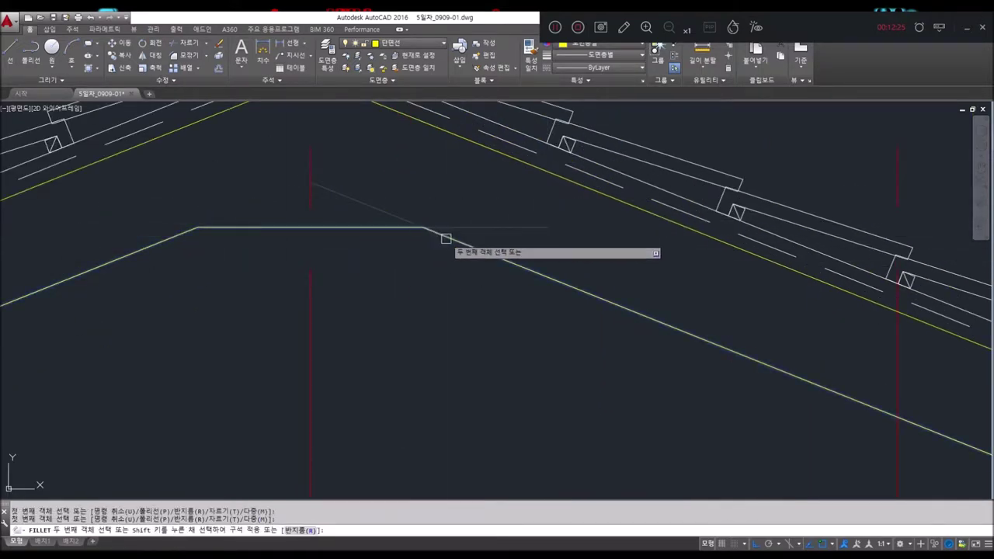
pyautogui.click(438, 236)
pyautogui.scroll(-5, 421, 225)
pyautogui.press('Escape')
pyautogui.press('Escape')
# Extend the vertical studs up to the inner roof slope with crossing picks.
pyautogui.press('Return')
pyautogui.press('Return')
pyautogui.moveTo(357, 292); pyautogui.dragTo(278, 295)
pyautogui.moveTo(400, 281); pyautogui.dragTo(371, 277)
pyautogui.moveTo(536, 276); pyautogui.dragTo(446, 295)
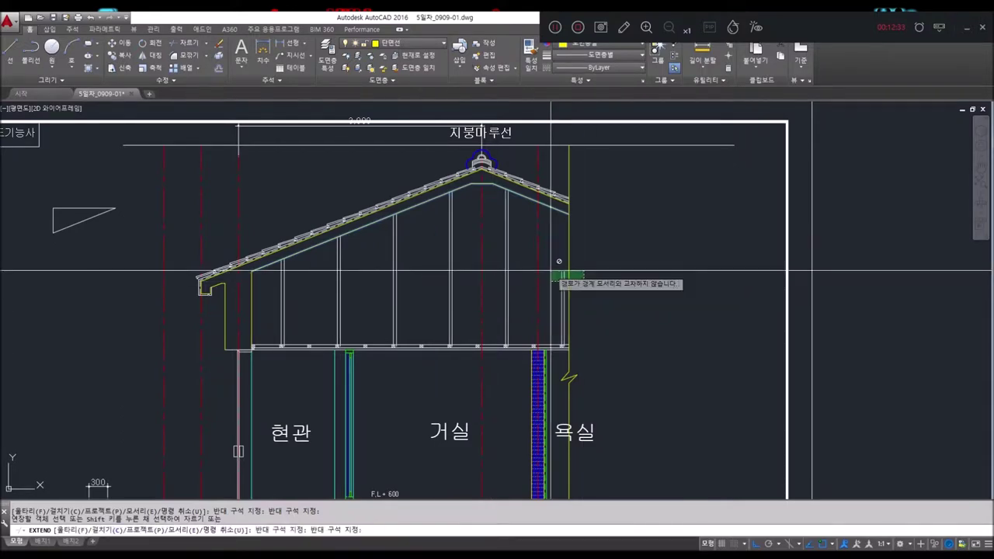
pyautogui.press('Escape')
pyautogui.press('Escape')
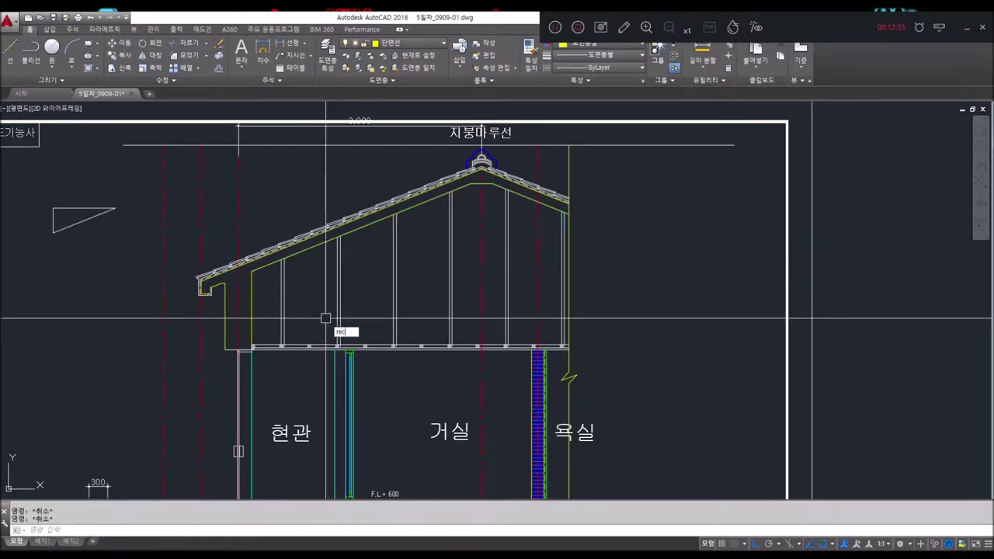
# Draw a long thin rectangle to serve as the collar tie.
pyautogui.press('Return')
pyautogui.scroll(4, 325, 318)
pyautogui.click(233, 316)
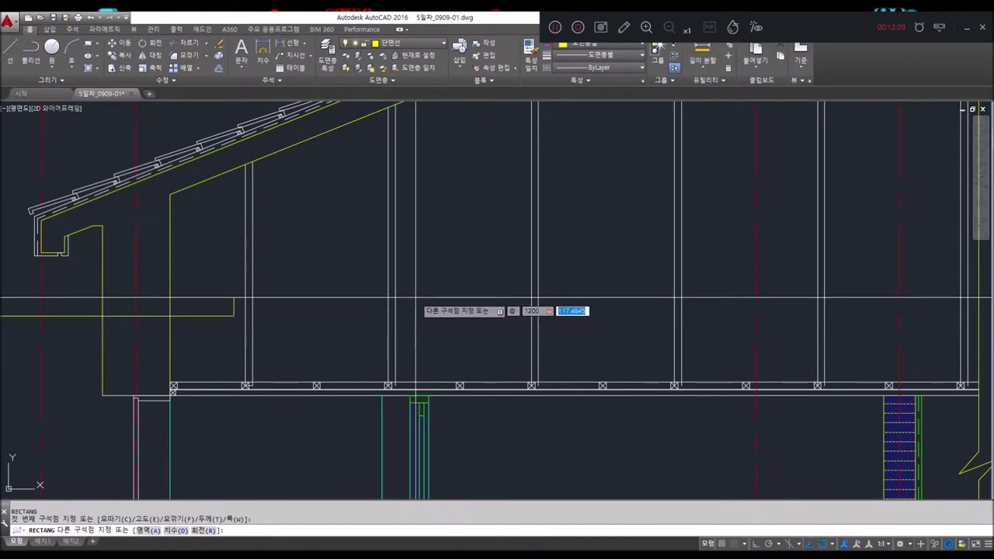
pyautogui.press('Return')
# Move the collar tie across the studs, slightly lower and to the left.
pyautogui.write('m')
pyautogui.press('Return')
pyautogui.moveTo(315, 342); pyautogui.dragTo(284, 260)
pyautogui.press('Return')
pyautogui.click(328, 216)
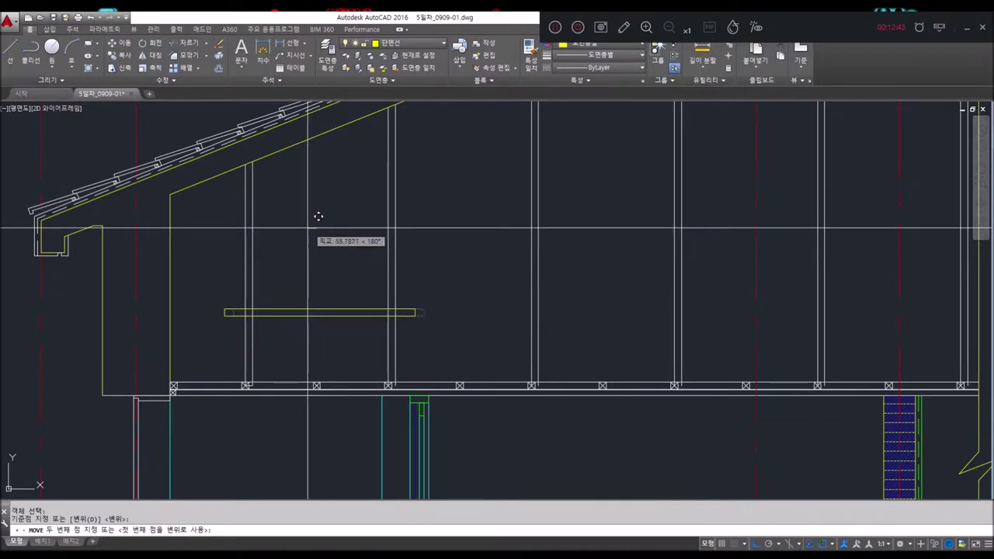
pyautogui.press('Return')
pyautogui.click(336, 311)
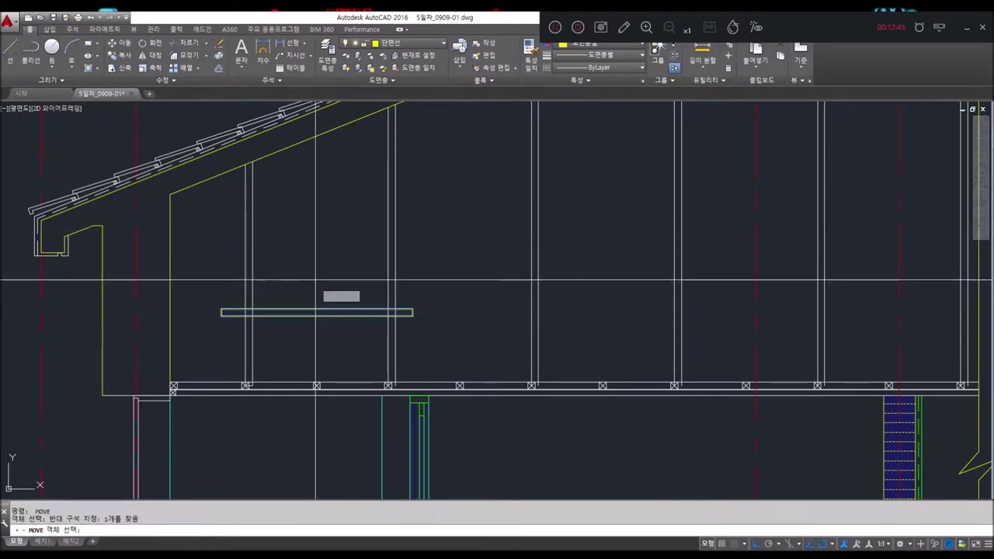
pyautogui.press('Return')
pyautogui.click(316, 272)
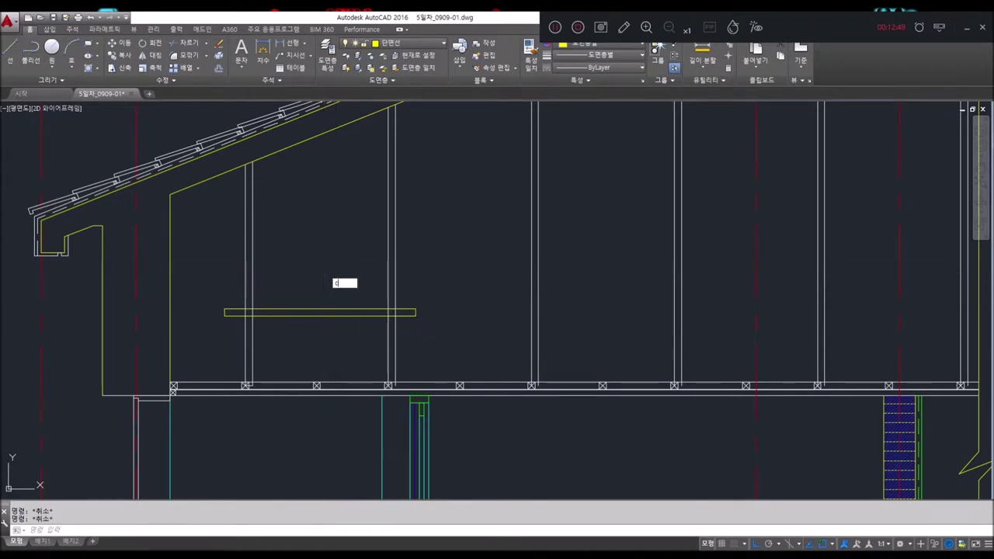
pyautogui.press('Return')
pyautogui.scroll(7, 330, 288)
pyautogui.scroll(5, 180, 293)
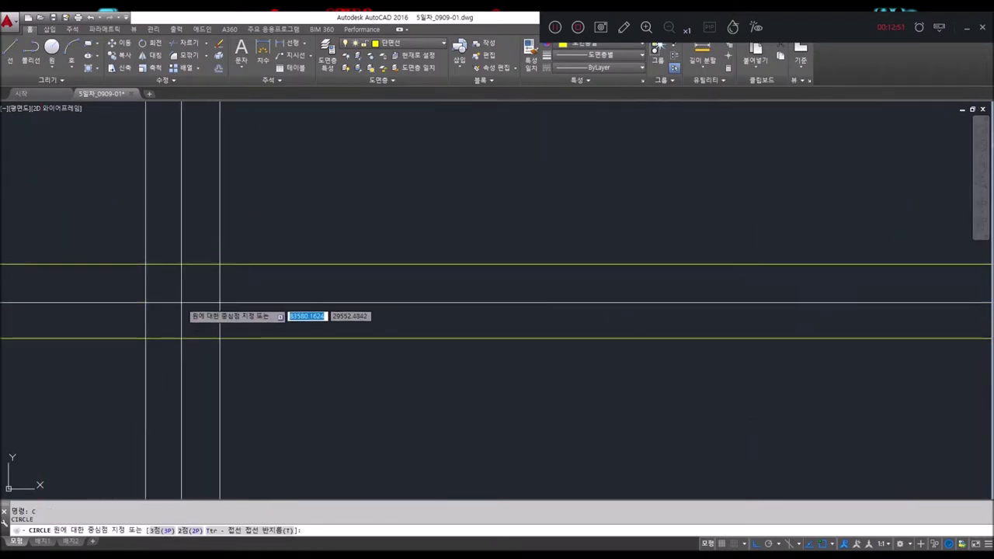
# Draw a small bolt circle on the collar tie; a copy of it is started and cancelled.
pyautogui.click(180, 302)
pyautogui.click(194, 302)
pyautogui.press('Escape')
pyautogui.press('Escape')
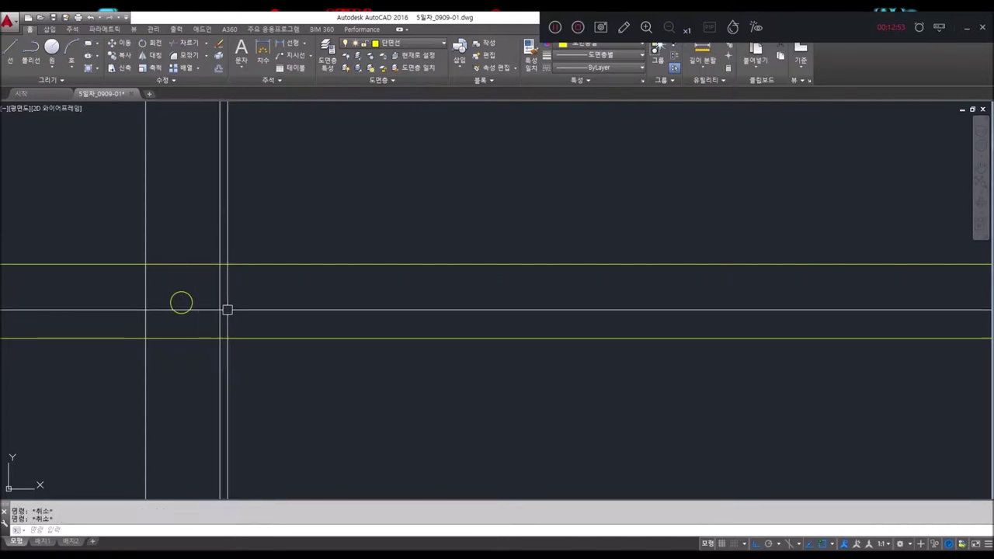
pyautogui.write('co')
pyautogui.click(187, 308)
pyautogui.press('Return')
pyautogui.click(181, 303)
pyautogui.scroll(-3, 461, 415)
pyautogui.press('Escape')
pyautogui.press('Escape')
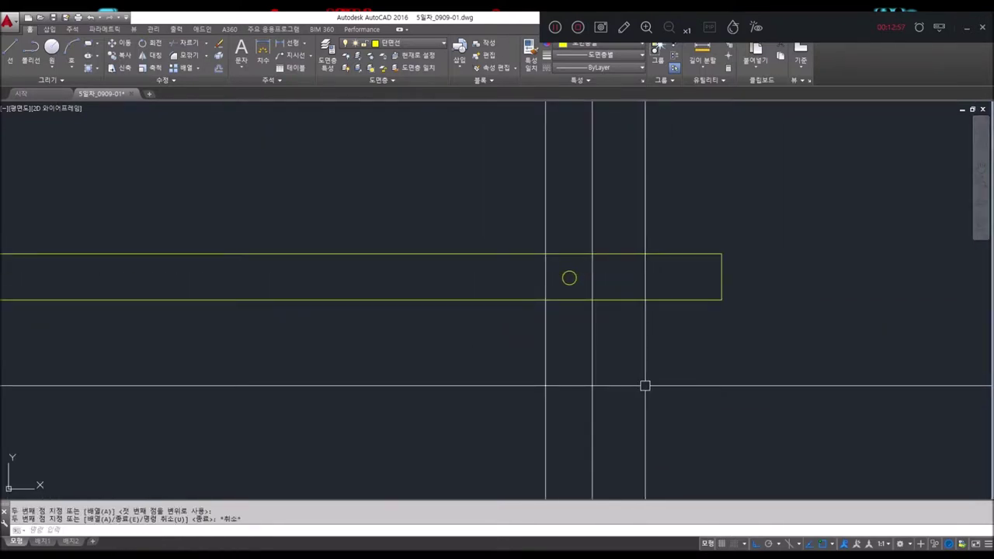
pyautogui.write('ma')
# Match the tie and bolt circle to the stud line's properties.
pyautogui.press('Return')
pyautogui.click(592, 378)
pyautogui.click(661, 381)
pyautogui.click(512, 215)
pyautogui.scroll(-4, 519, 300)
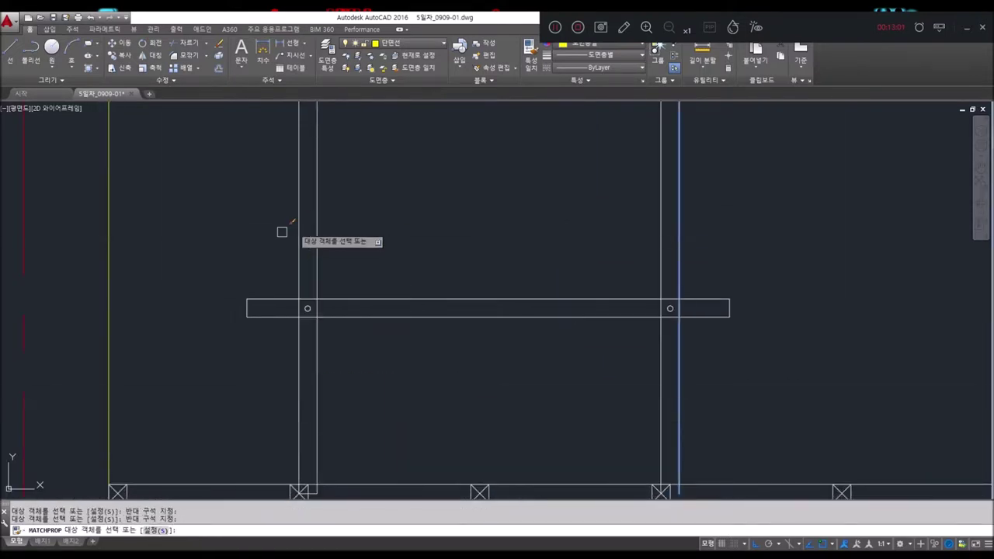
pyautogui.press('Escape')
pyautogui.press('Escape')
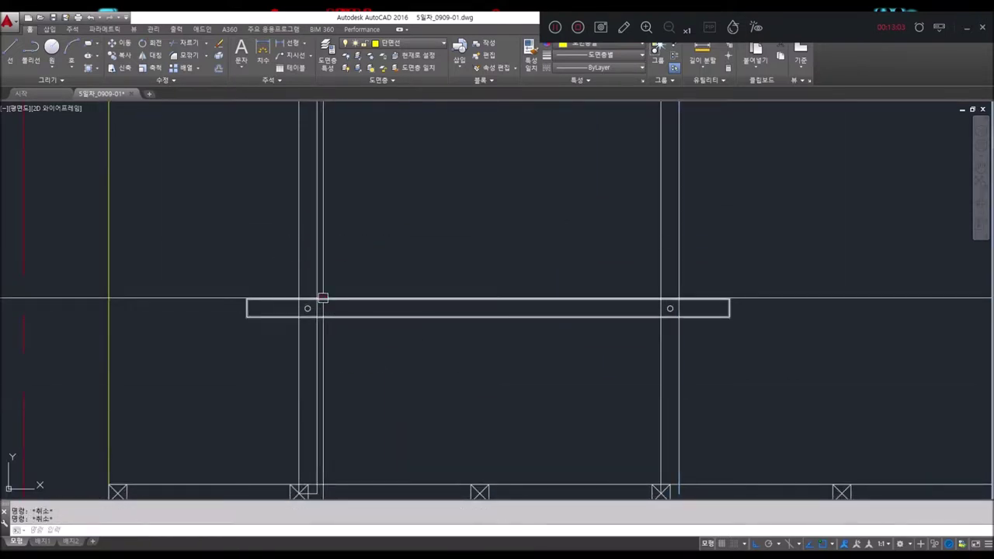
# Start an offset with the current distance, then cancel it without changes.
pyautogui.write('o')
pyautogui.press('Return')
pyautogui.scroll(3, 322, 300)
pyautogui.scroll(2, 303, 290)
pyautogui.press('Return')
pyautogui.scroll(-2, 672, 371)
pyautogui.scroll(-2, 672, 370)
pyautogui.scroll(2, 632, 350)
pyautogui.scroll(3, 632, 351)
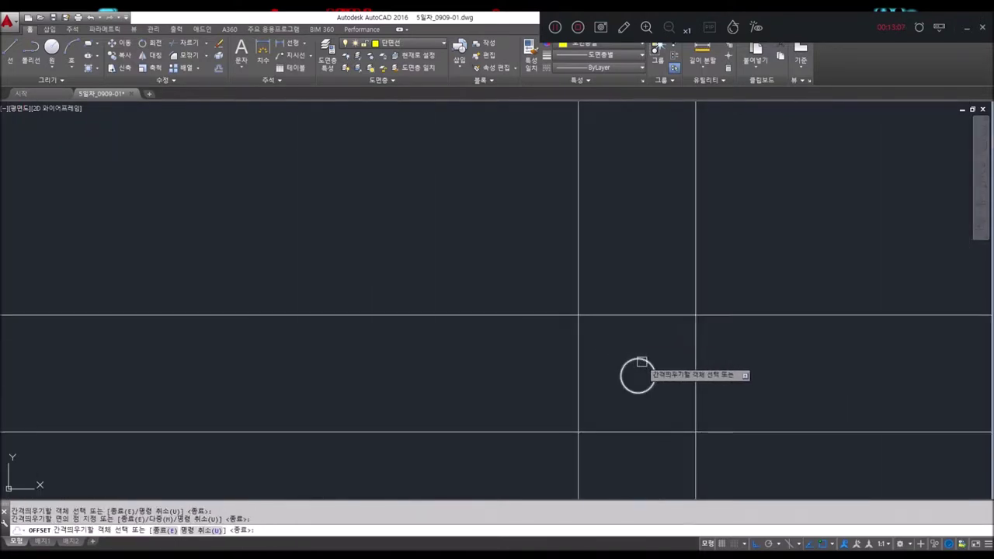
pyautogui.scroll(-3, 652, 337)
pyautogui.scroll(-4, 420, 288)
pyautogui.press('Escape')
pyautogui.write('CI')
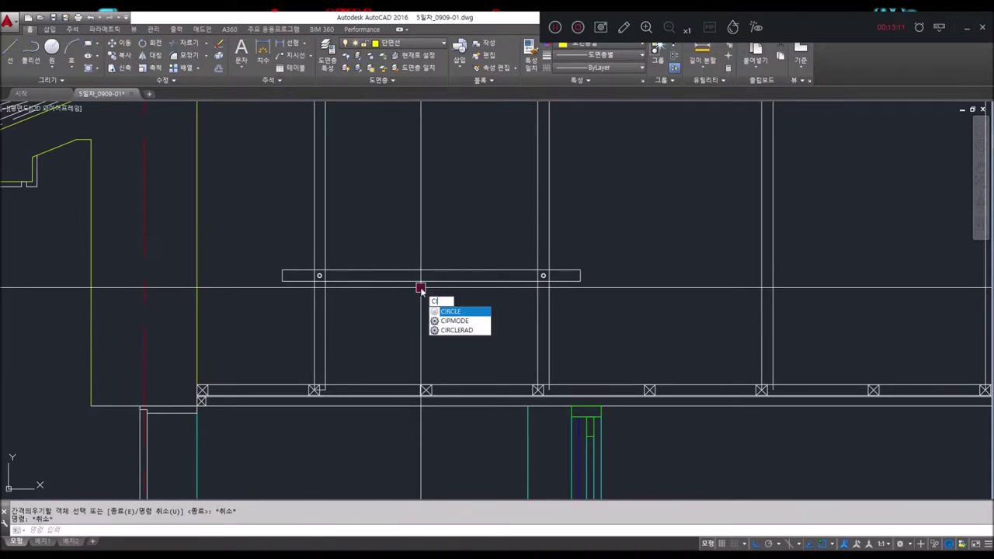
# Select the tie with its bolts and set a copy base point, then cancel.
pyautogui.write('o')
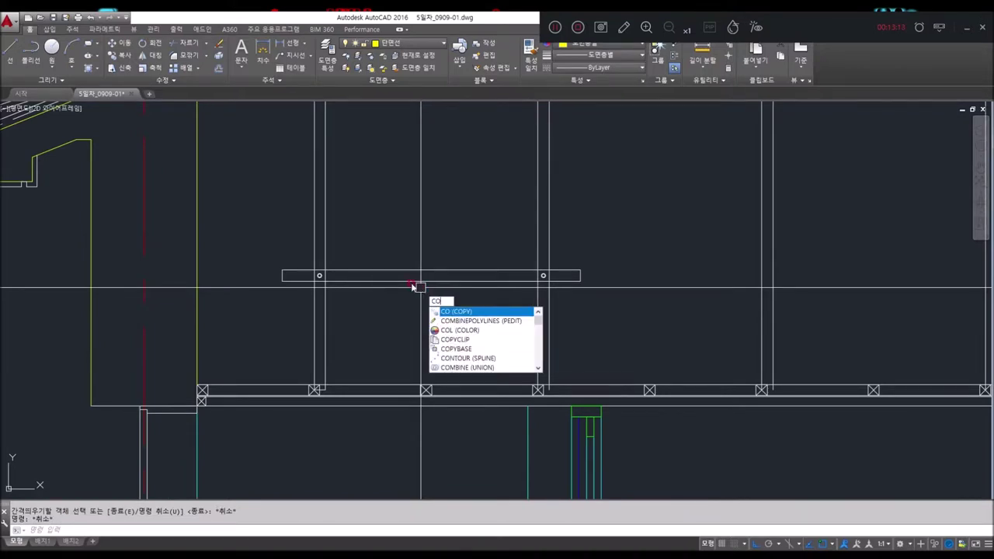
pyautogui.press('Return')
pyautogui.click(247, 246)
pyautogui.click(674, 318)
pyautogui.press('Return')
pyautogui.scroll(3, 660, 334)
pyautogui.click(339, 354)
pyautogui.scroll(-2, 339, 355)
pyautogui.scroll(2, 627, 324)
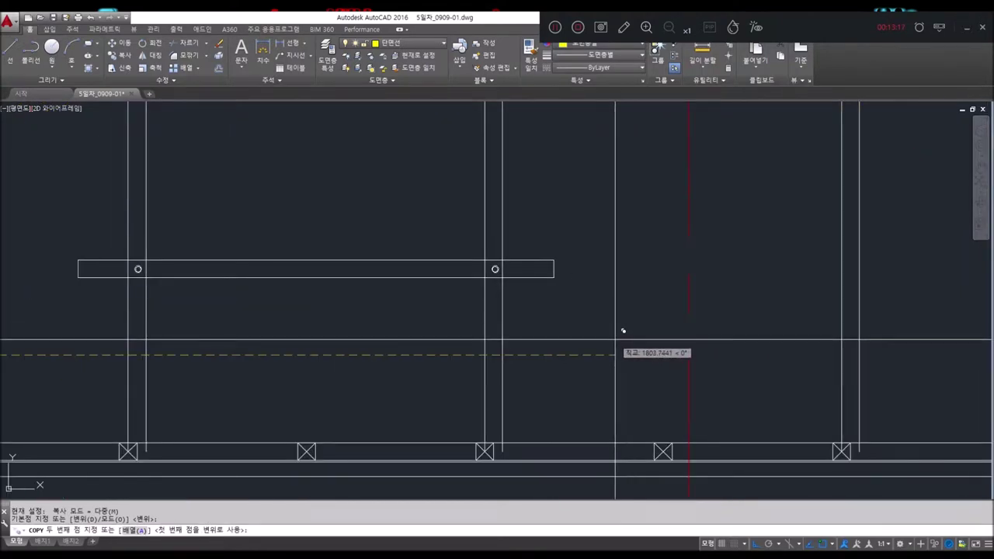
pyautogui.scroll(-2, 672, 360)
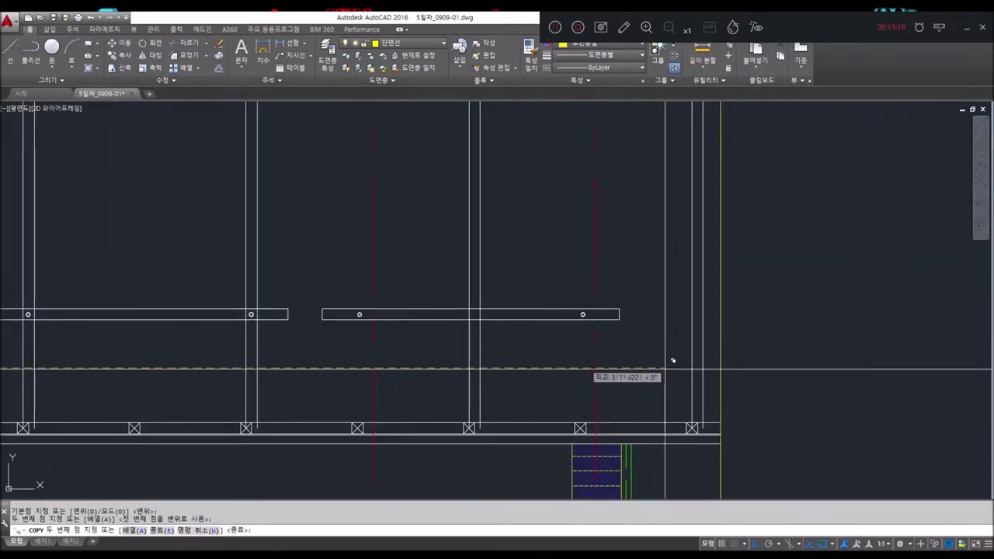
pyautogui.scroll(-3, 781, 364)
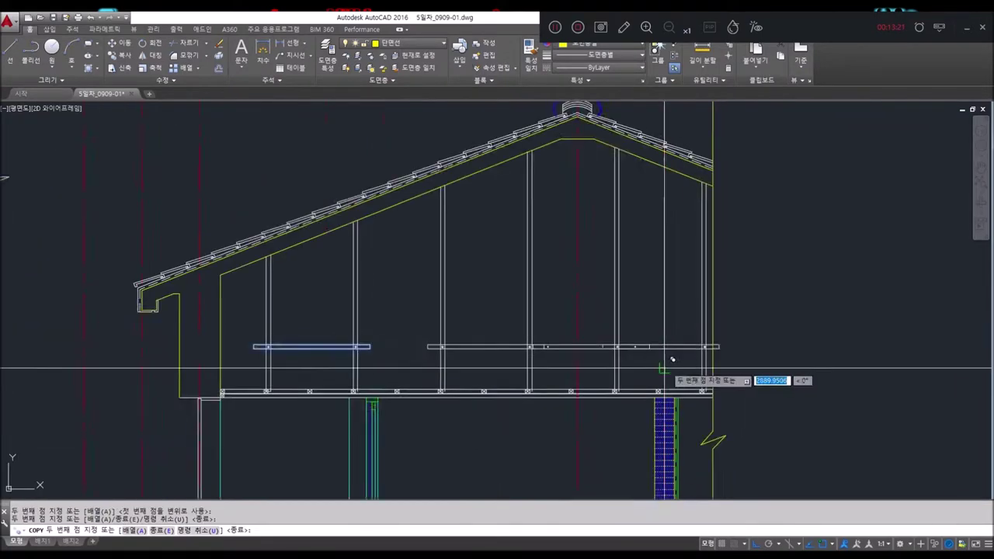
pyautogui.press('Escape')
# Copy the three lower collar ties one row higher.
pyautogui.scroll(2, 524, 339)
pyautogui.moveTo(428, 318); pyautogui.dragTo(931, 348)
pyautogui.press('Return')
pyautogui.click(955, 350)
pyautogui.click(958, 300)
pyautogui.press('Escape')
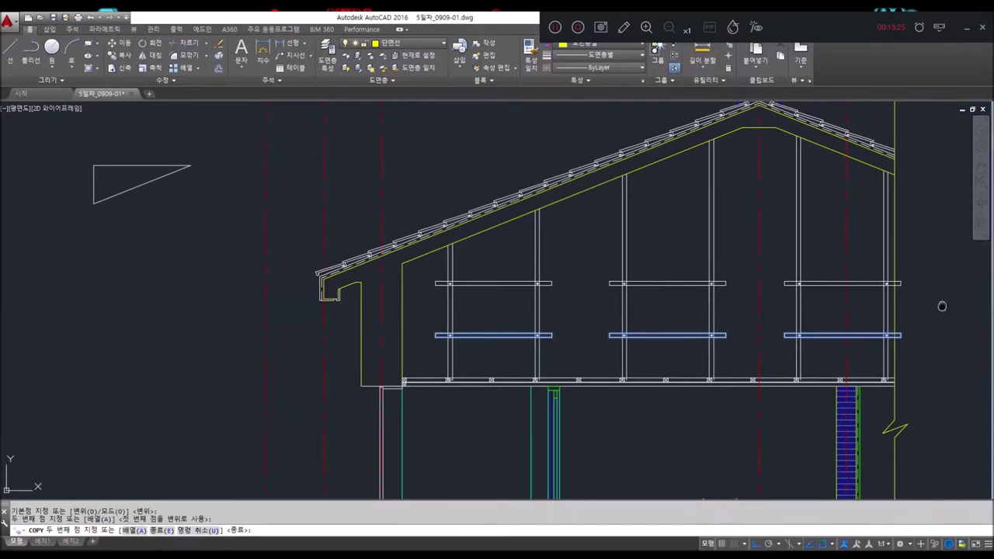
# Copy the lower-left collar tie from its left bolt to a new position.
pyautogui.press('Return')
pyautogui.moveTo(426, 320); pyautogui.dragTo(644, 359)
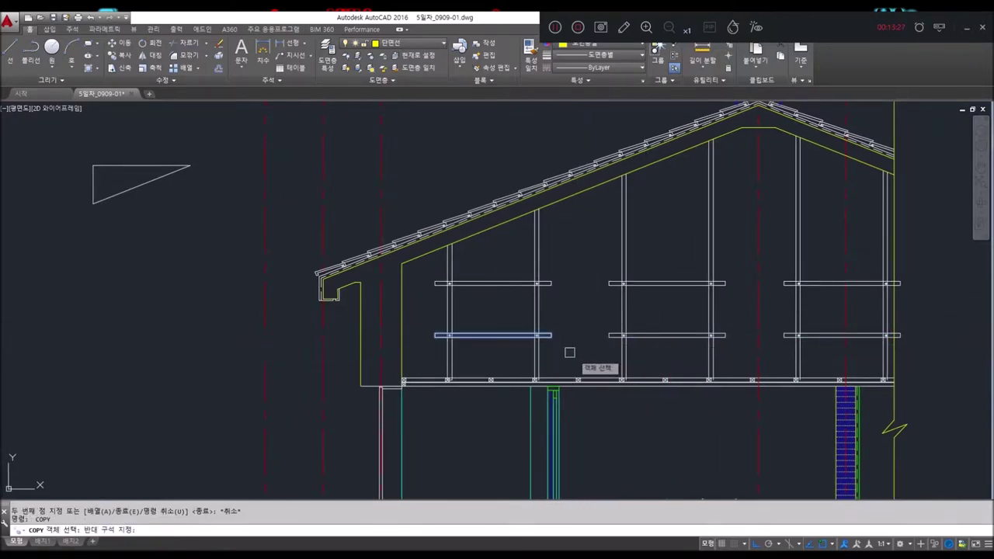
pyautogui.press('Return')
pyautogui.scroll(3, 463, 327)
pyautogui.click(463, 326)
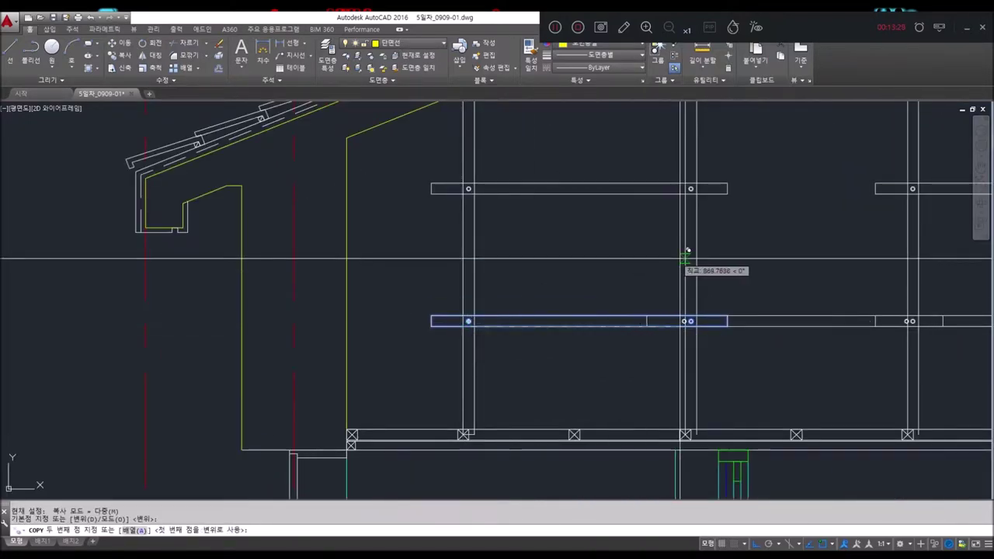
pyautogui.click(690, 254)
pyautogui.moveTo(690, 254); pyautogui.dragTo(343, 288, button='middle')
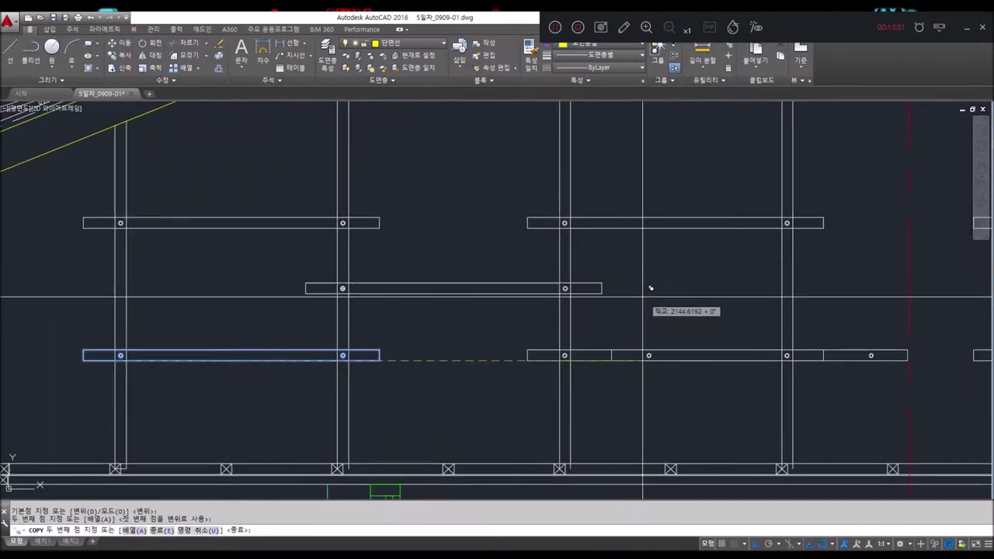
pyautogui.press('Escape')
# Copy the middle tie 1800 to the right and again two bays right.
pyautogui.write('co')
pyautogui.press('Return')
pyautogui.moveTo(266, 269); pyautogui.dragTo(613, 303)
pyautogui.press('Return')
pyautogui.click(342, 288)
pyautogui.moveTo(435, 291); pyautogui.dragTo(251, 311, button='middle')
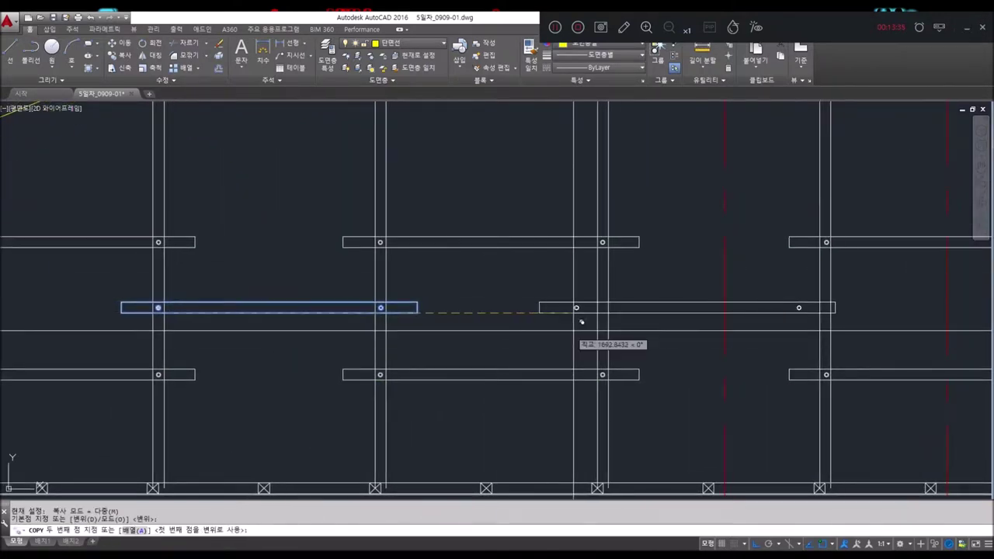
pyautogui.click(602, 307)
pyautogui.moveTo(602, 307); pyautogui.dragTo(307, 341, button='middle')
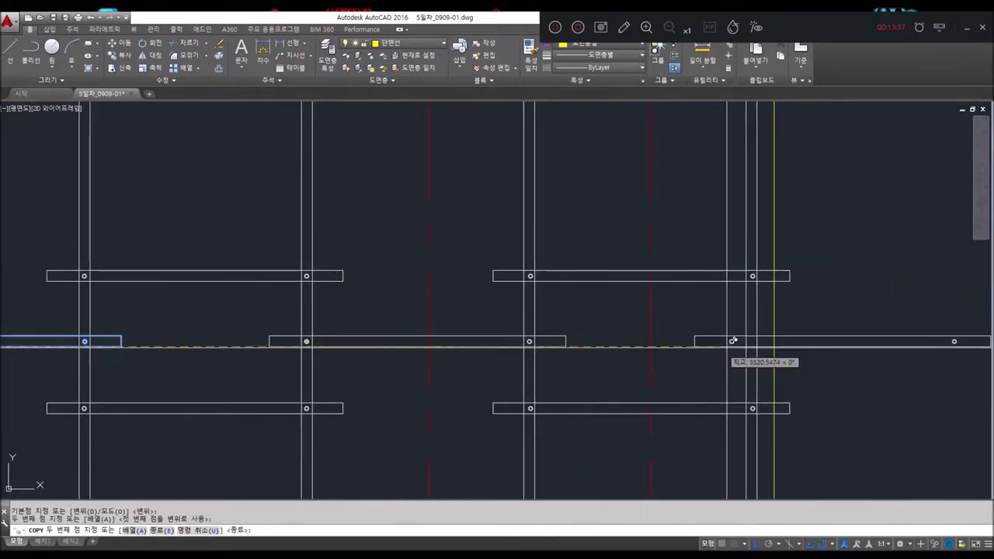
pyautogui.click(751, 341)
pyautogui.press('Return')
pyautogui.press('Escape')
pyautogui.press('Escape')
# Copy the middle-row collar ties up as a higher row.
pyautogui.scroll(-2, 490, 388)
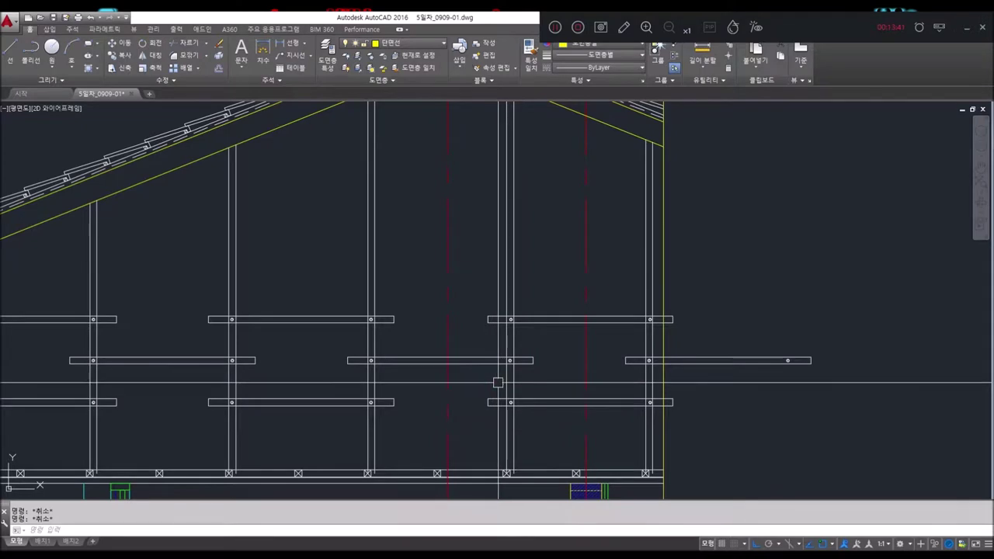
pyautogui.moveTo(66, 367); pyautogui.dragTo(823, 346)
pyautogui.press('Return')
pyautogui.click(822, 411)
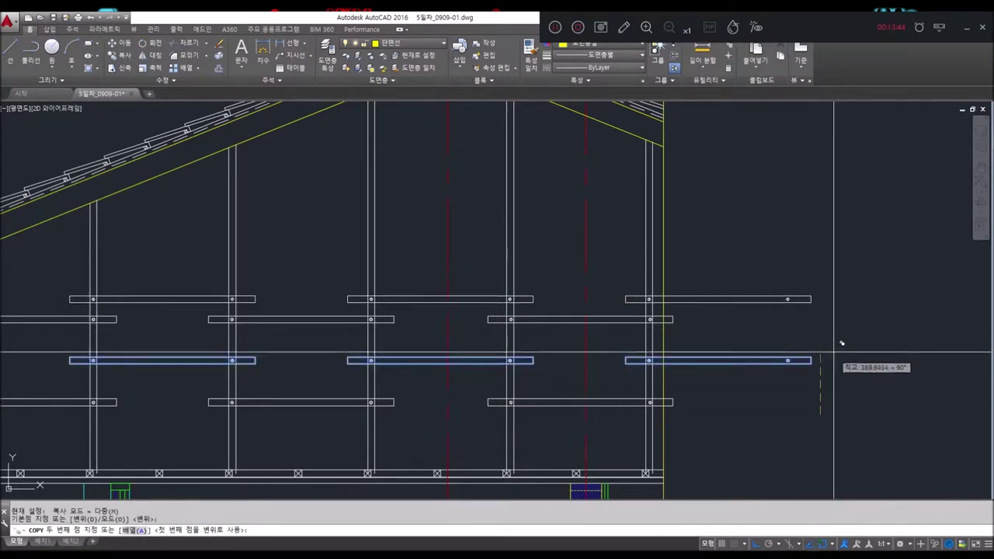
pyautogui.click(847, 303)
pyautogui.press('Return')
# Copy two more ties upward to form a new row.
pyautogui.click(184, 318)
pyautogui.click(773, 304)
pyautogui.press('Return')
pyautogui.click(889, 392)
pyautogui.click(921, 280)
pyautogui.press('Return')
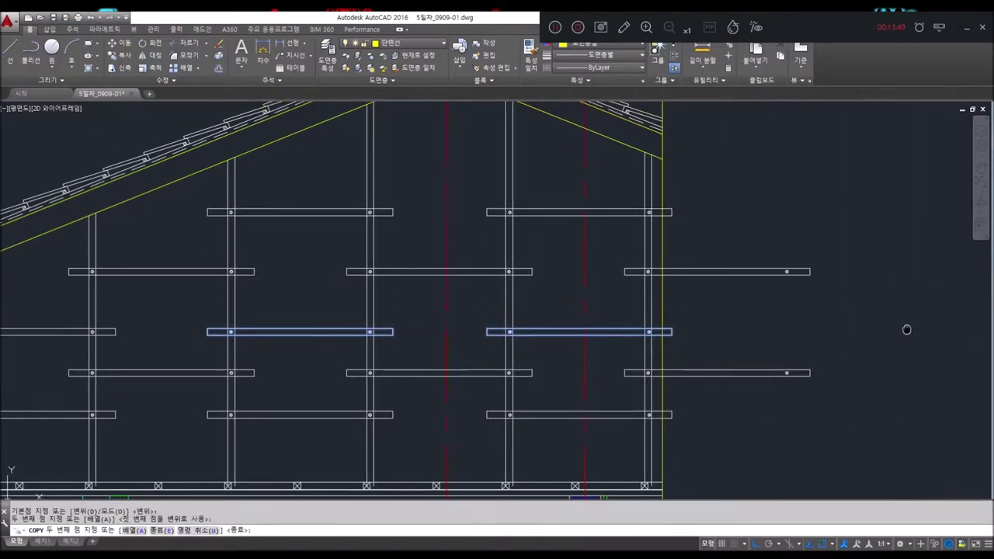
# Select the central tie near the ridge for copying, then cancel.
pyautogui.moveTo(906, 318); pyautogui.dragTo(900, 411, button='middle')
pyautogui.click(327, 328)
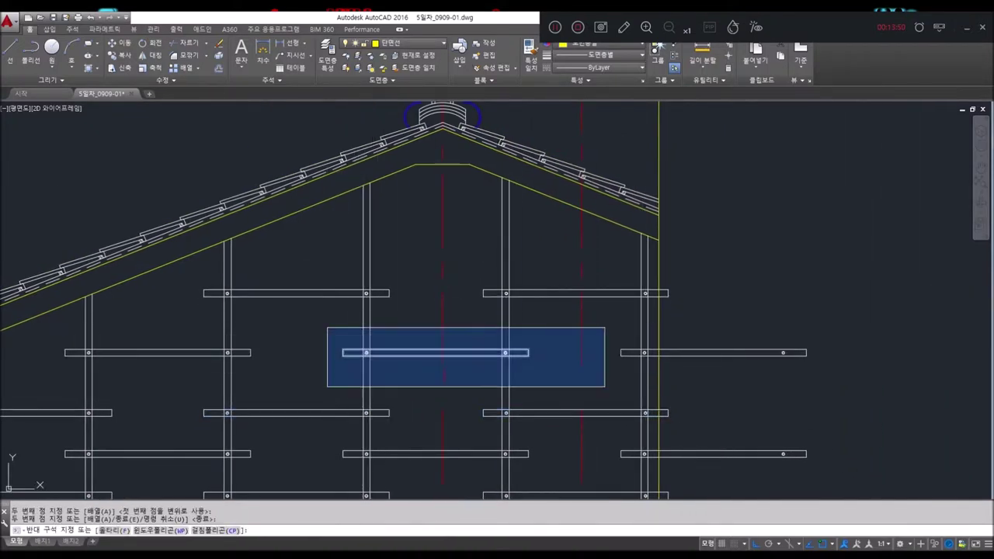
pyautogui.click(566, 372)
pyautogui.press('Return')
pyautogui.click(835, 303)
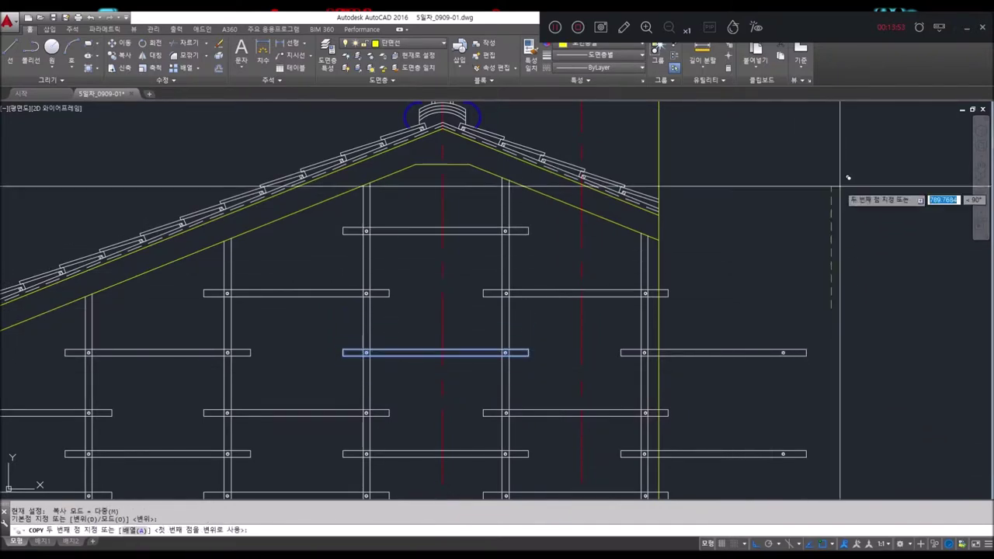
pyautogui.press('Escape')
pyautogui.press('Escape')
pyautogui.scroll(-2, 692, 400)
# Trim the collar tie ends protruding past the right wall using all objects as edges.
pyautogui.write('tr')
pyautogui.press('Return')
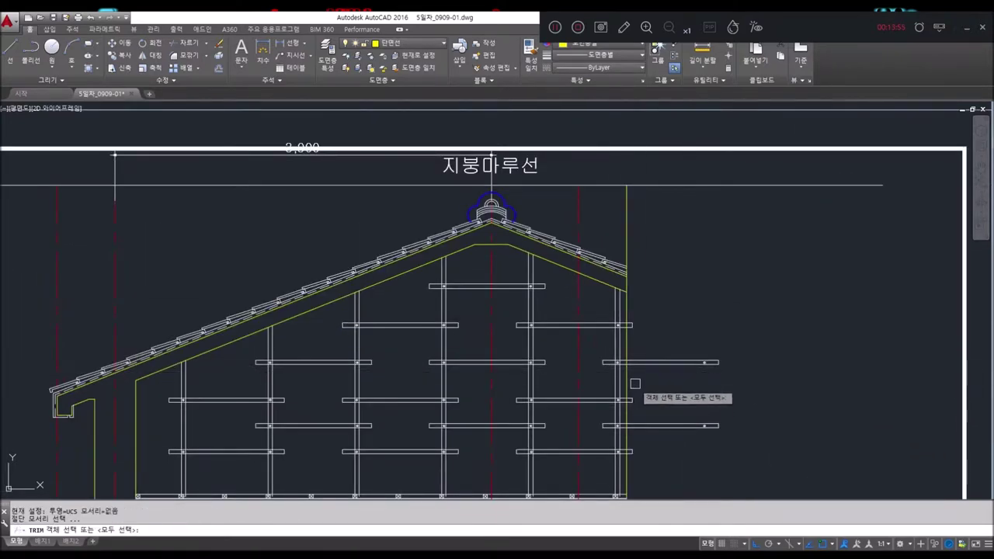
pyautogui.press('Return')
pyautogui.click(753, 474)
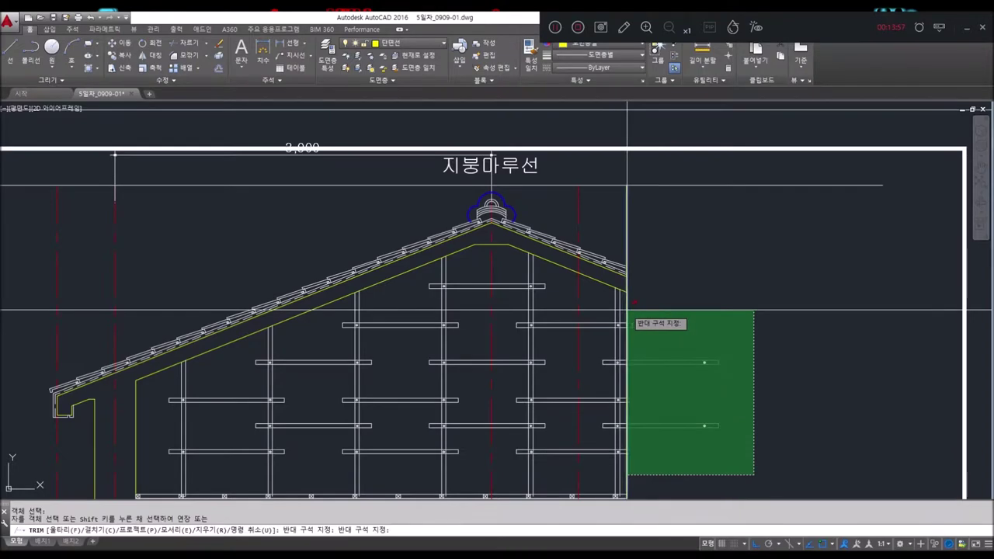
pyautogui.click(633, 311)
pyautogui.press('Escape')
pyautogui.press('Escape')
pyautogui.scroll(3, 628, 350)
pyautogui.scroll(3, 517, 293)
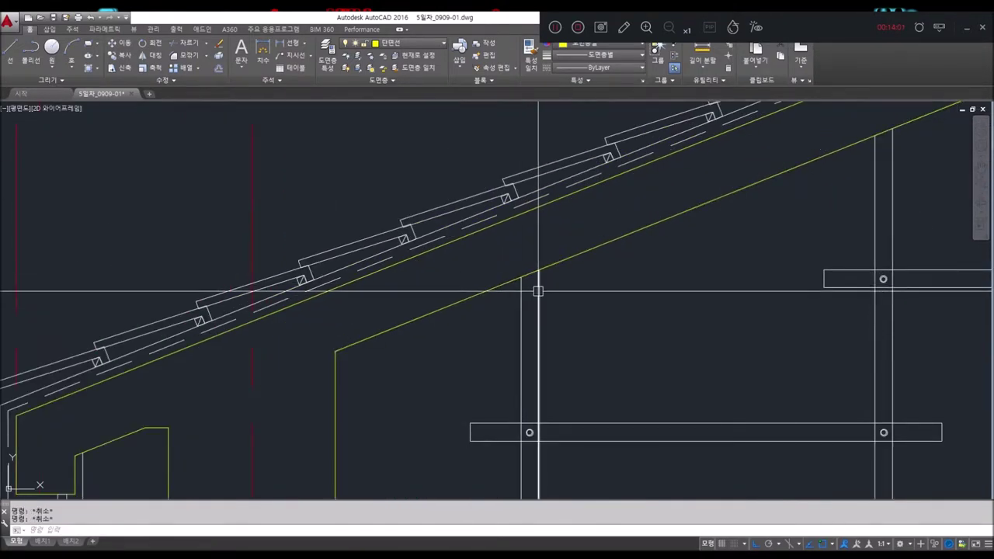
# Draw a 45×45 square where the roof line meets the post and move it down.
pyautogui.write('ec')
pyautogui.press('Return')
pyautogui.scroll(3, 535, 303)
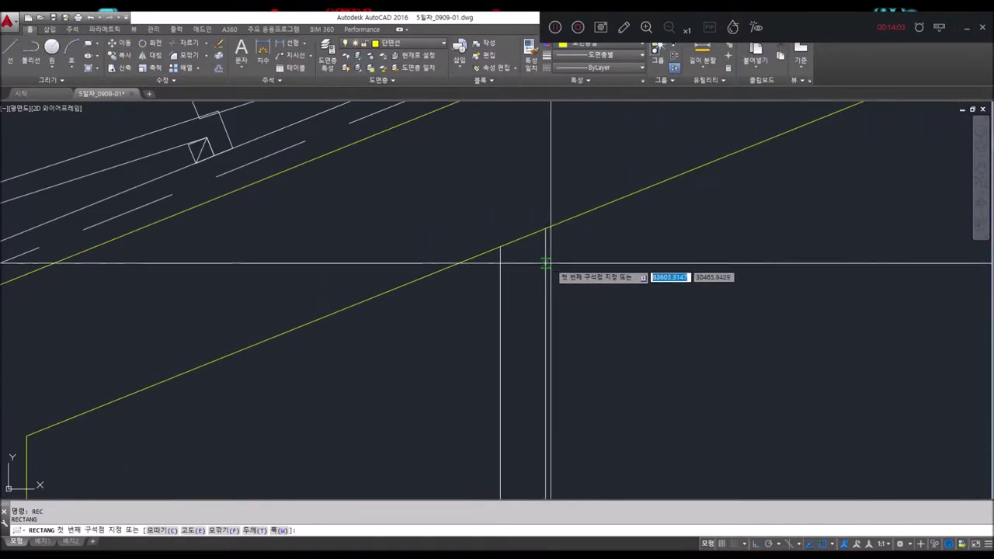
pyautogui.click(546, 229)
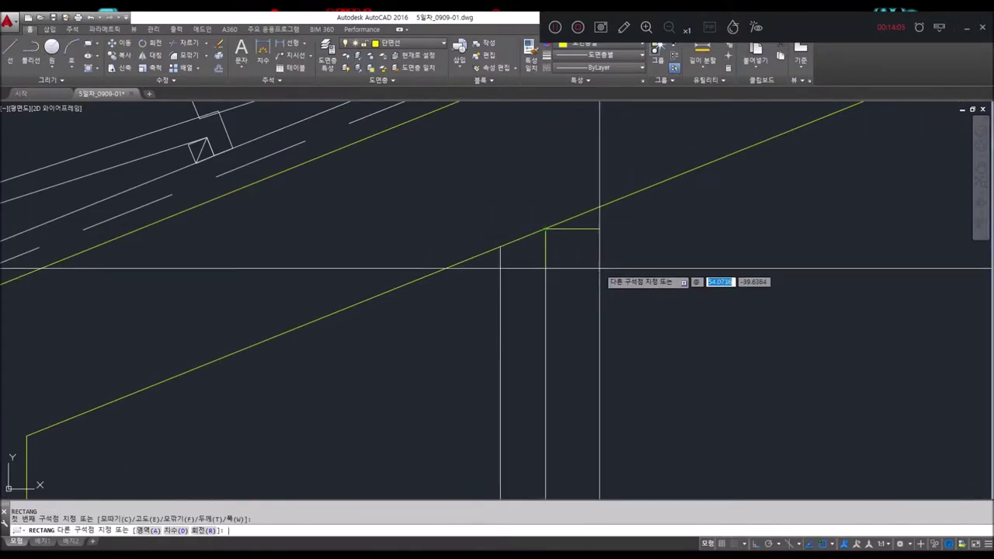
pyautogui.click(745, 282)
pyautogui.write('45')
pyautogui.press('Return')
pyautogui.press('Escape')
pyautogui.press('Escape')
pyautogui.press('Return')
pyautogui.click(589, 226)
pyautogui.press('Return')
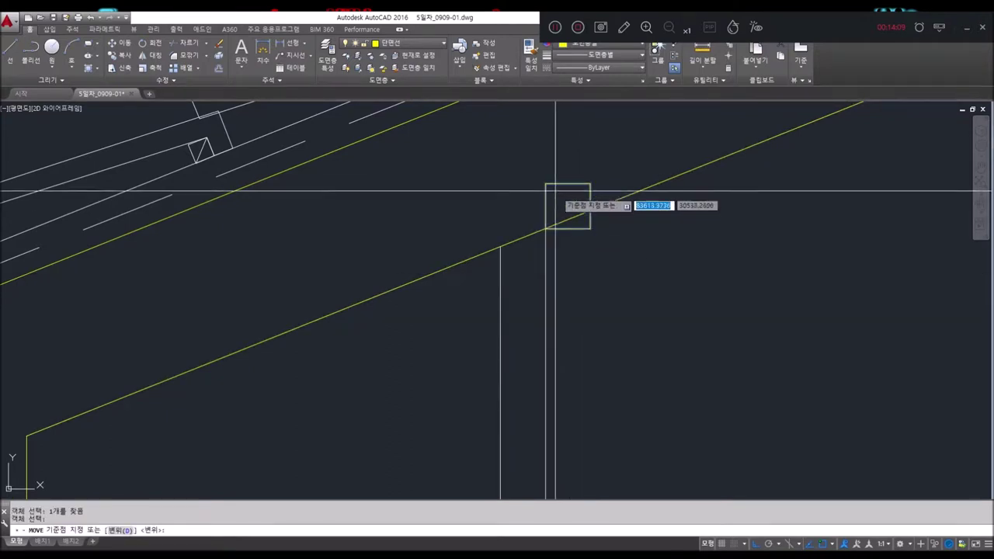
pyautogui.click(546, 184)
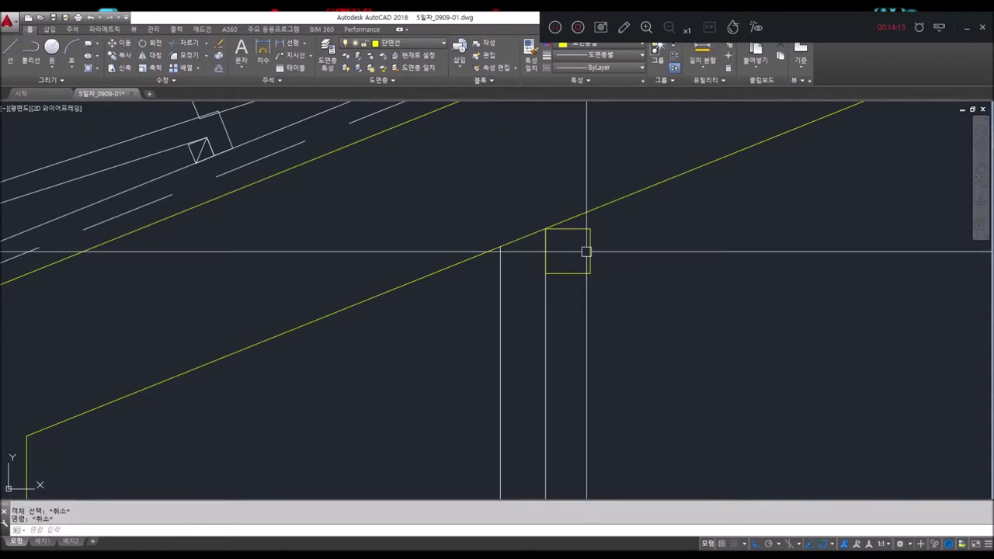
# Add crossing diagonals to the square and make the crossed block white.
pyautogui.write('l')
pyautogui.press('Return')
pyautogui.click(589, 230)
pyautogui.click(546, 273)
pyautogui.press('Return')
# Draw horizontal and vertical centre lines through the block and set them to HIDDEN linetype.
pyautogui.press('Return')
pyautogui.click(546, 229)
pyautogui.press('Escape')
pyautogui.press('Escape')
pyautogui.click(547, 307)
pyautogui.click(572, 251)
pyautogui.press('Escape')
pyautogui.press('Escape')
pyautogui.write('l')
pyautogui.press('Return')
pyautogui.click(568, 251)
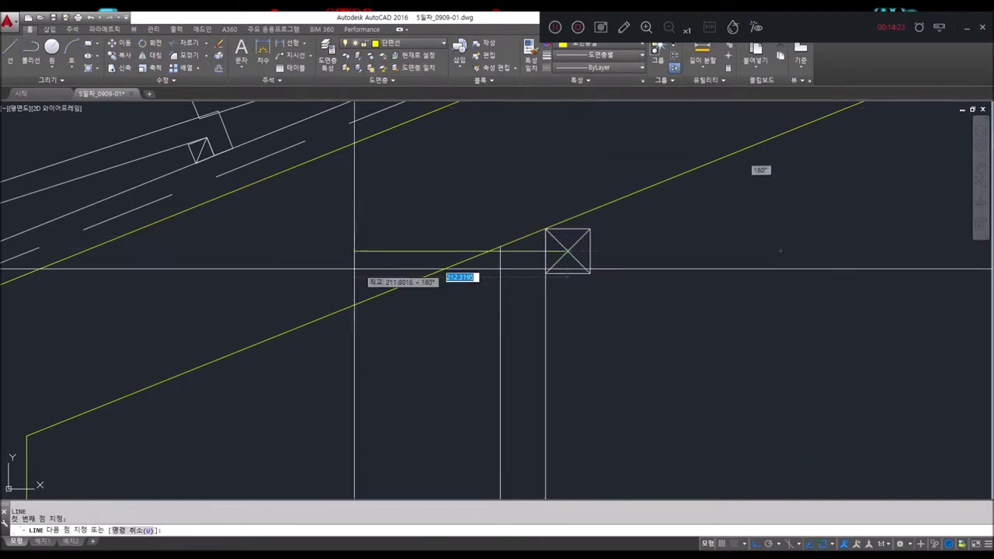
pyautogui.click(285, 270)
pyautogui.press('Return')
pyautogui.press('Return')
pyautogui.click(568, 251)
pyautogui.moveTo(582, 134); pyautogui.dragTo(551, 232, button='middle')
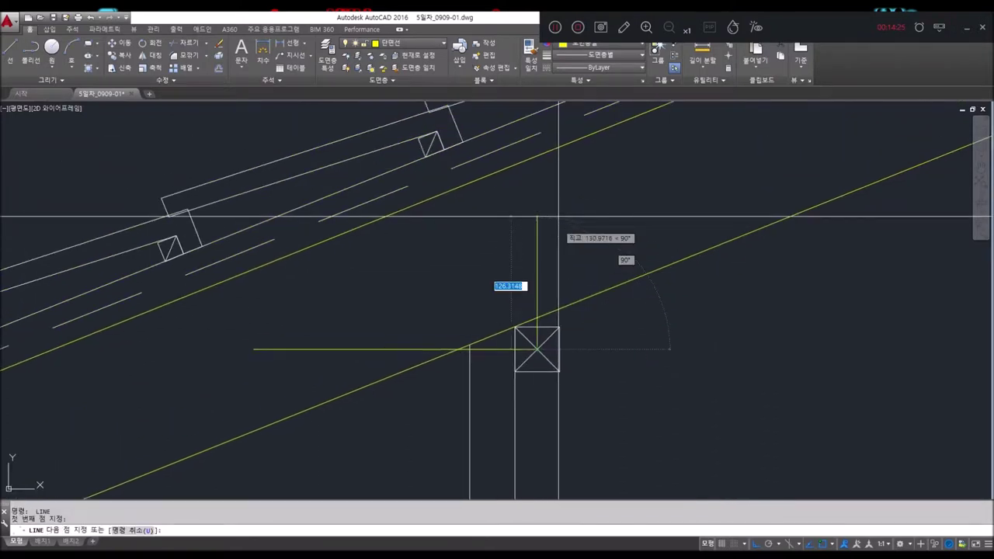
pyautogui.click(554, 204)
pyautogui.press('Escape')
pyautogui.press('Escape')
pyautogui.click(537, 264)
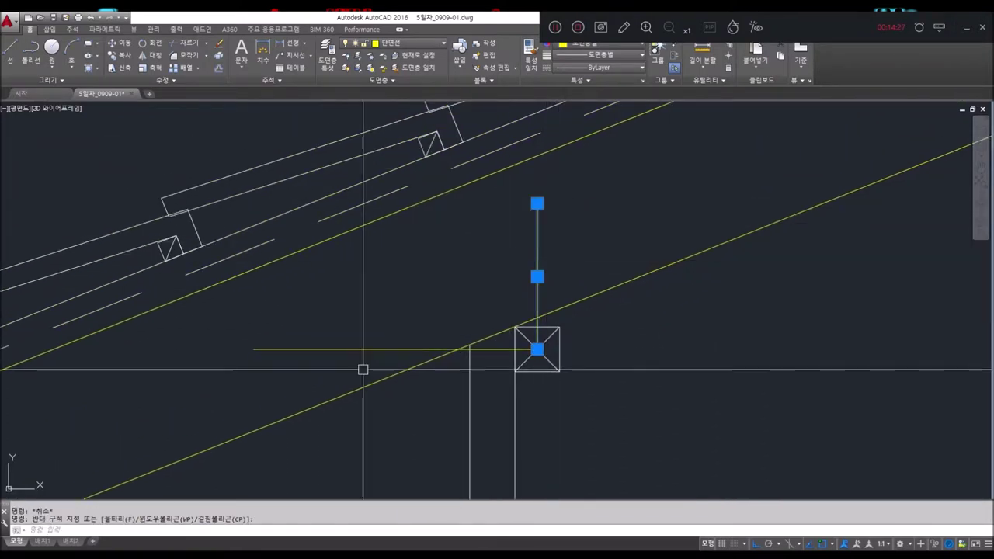
pyautogui.click(373, 349)
pyautogui.click(606, 70)
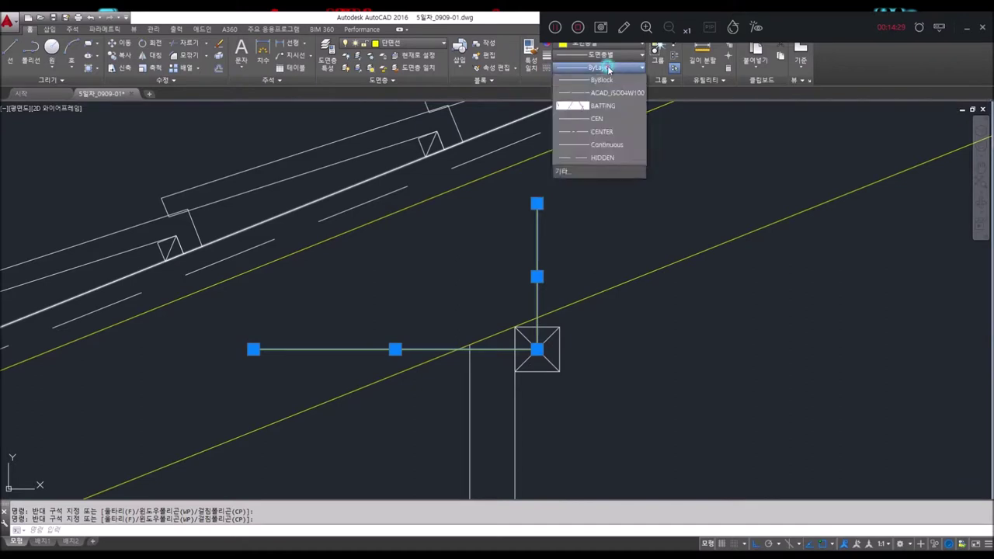
pyautogui.click(613, 171)
pyautogui.press('Escape')
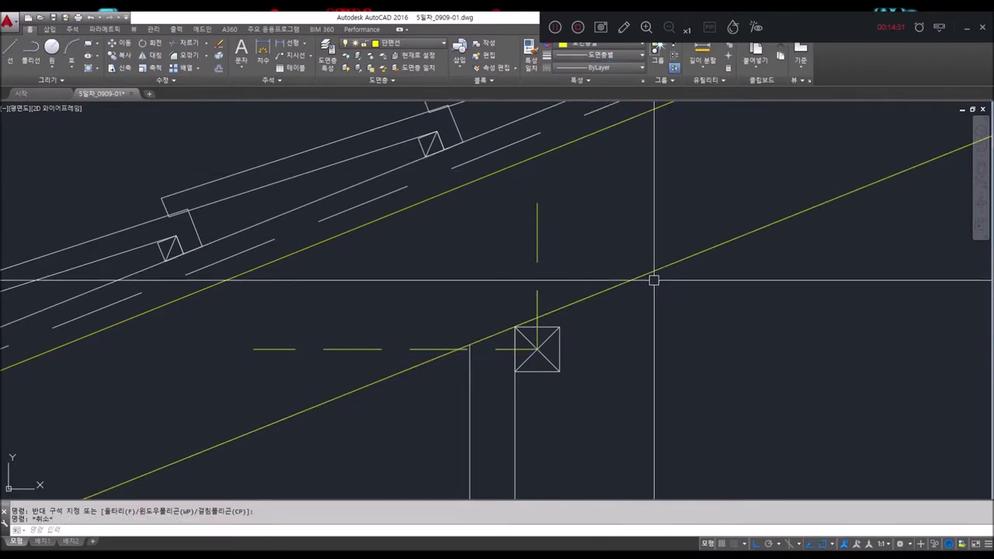
pyautogui.write('co')
# Copy the block with its centre marks onto the next post.
pyautogui.click(588, 401)
pyautogui.click(520, 331)
pyautogui.press('Return')
pyautogui.click(533, 347)
pyautogui.scroll(-3, 593, 319)
pyautogui.click(698, 250)
pyautogui.moveTo(701, 250); pyautogui.dragTo(642, 262, button='middle')
# Copy the purlin block onto the next post and onto the post near the ridge.
pyautogui.click(638, 267)
pyautogui.moveTo(724, 328)
pyautogui.mouseDown(button='middle')
pyautogui.moveTo(629, 295)
pyautogui.moveTo(435, 298)
pyautogui.mouseUp(button='middle')
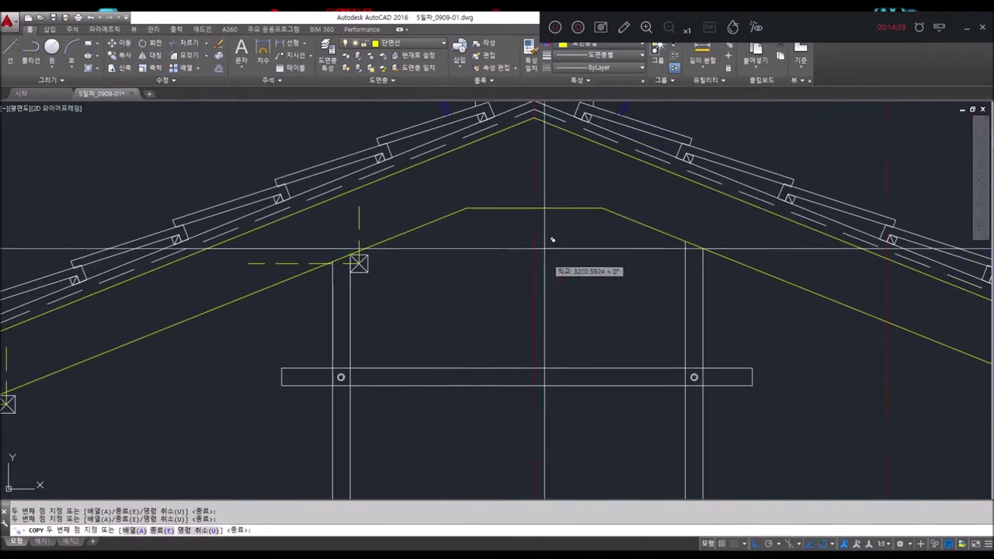
pyautogui.click(542, 210)
pyautogui.press('Escape')
# Mirror the ridge block and its centre marks about the ridge centre line, deleting the original.
pyautogui.write('m')
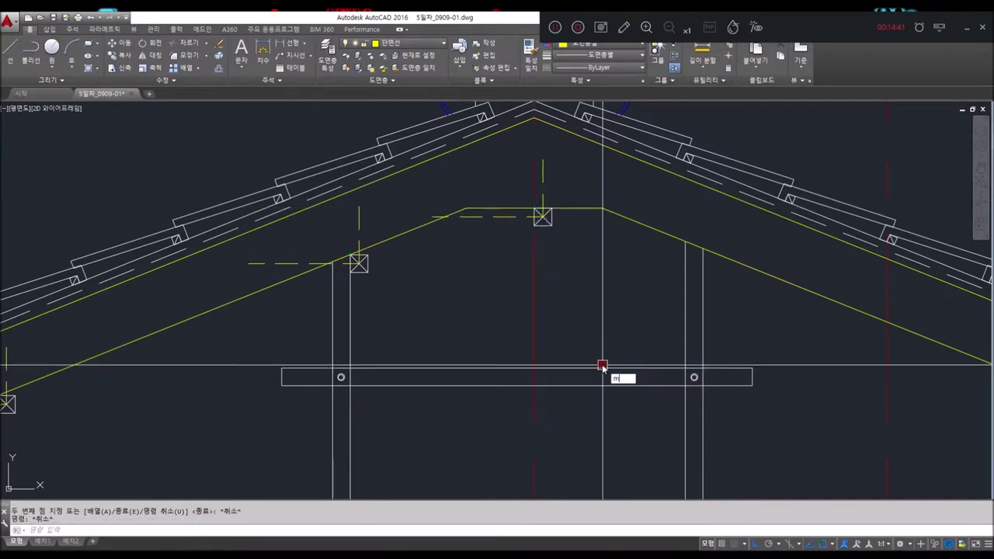
pyautogui.write('i')
pyautogui.press('Return')
pyautogui.click(579, 264)
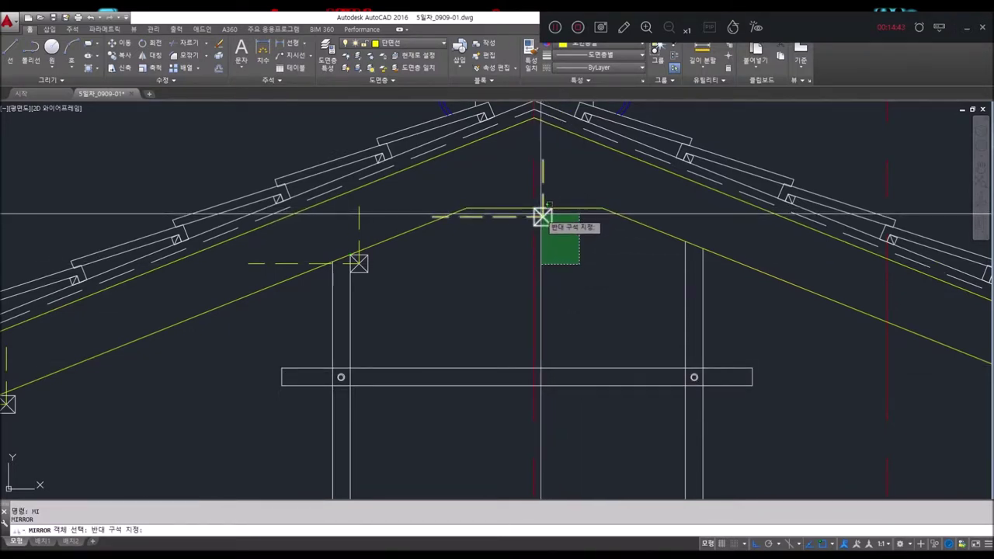
pyautogui.click(542, 216)
pyautogui.press('Return')
pyautogui.click(534, 217)
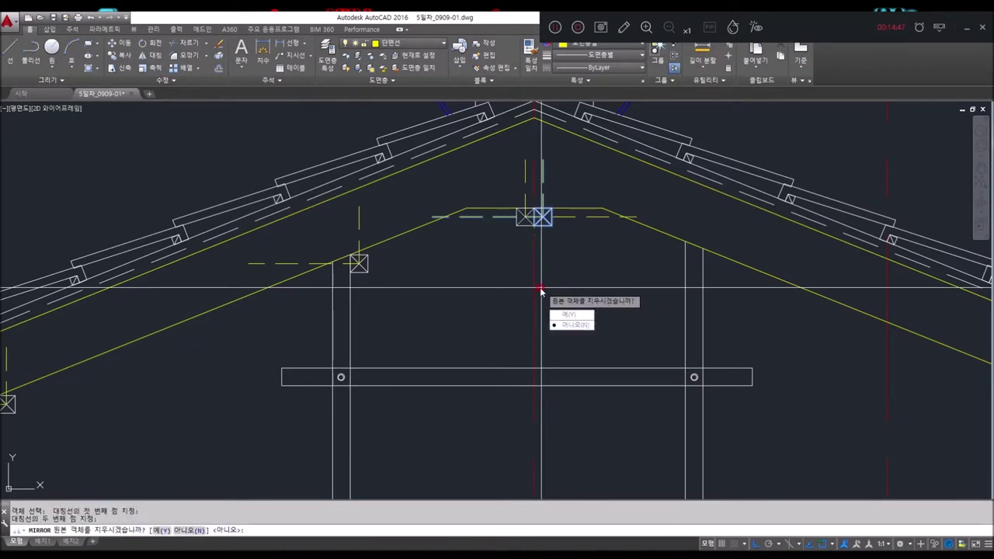
pyautogui.write('y')
pyautogui.press('Return')
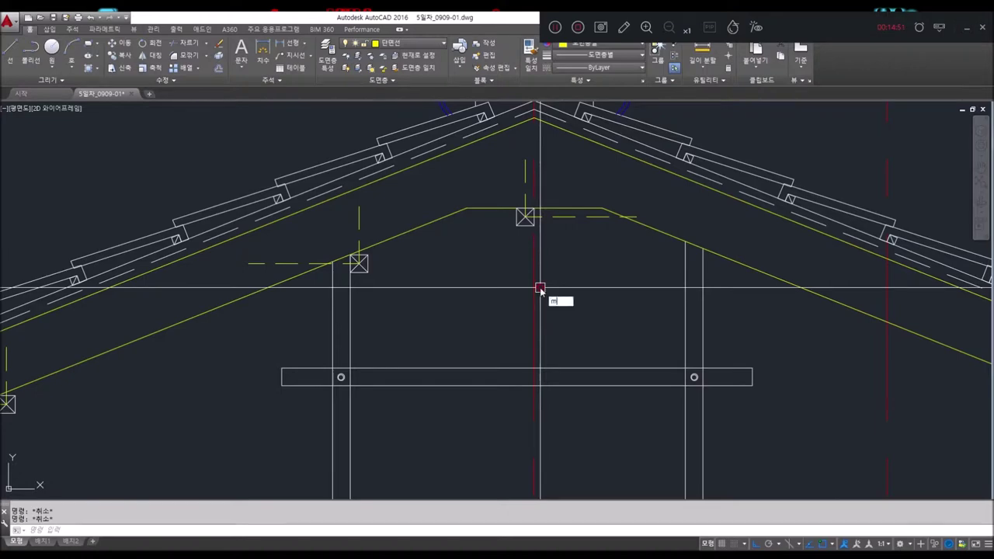
# Move the mirrored purlin block onto the top of the right post.
pyautogui.click(506, 153)
pyautogui.click(650, 261)
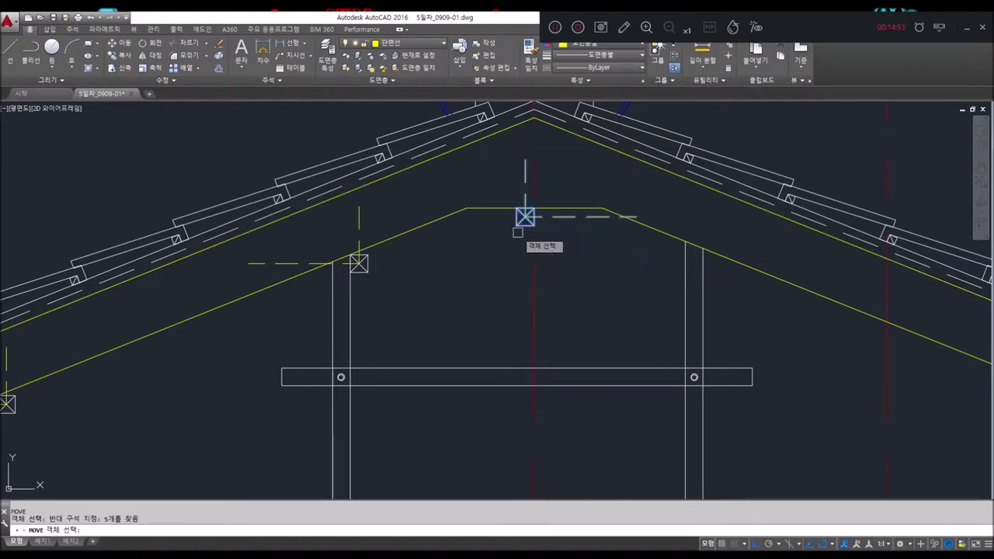
pyautogui.press('Return')
pyautogui.click(533, 208)
pyautogui.click(685, 241)
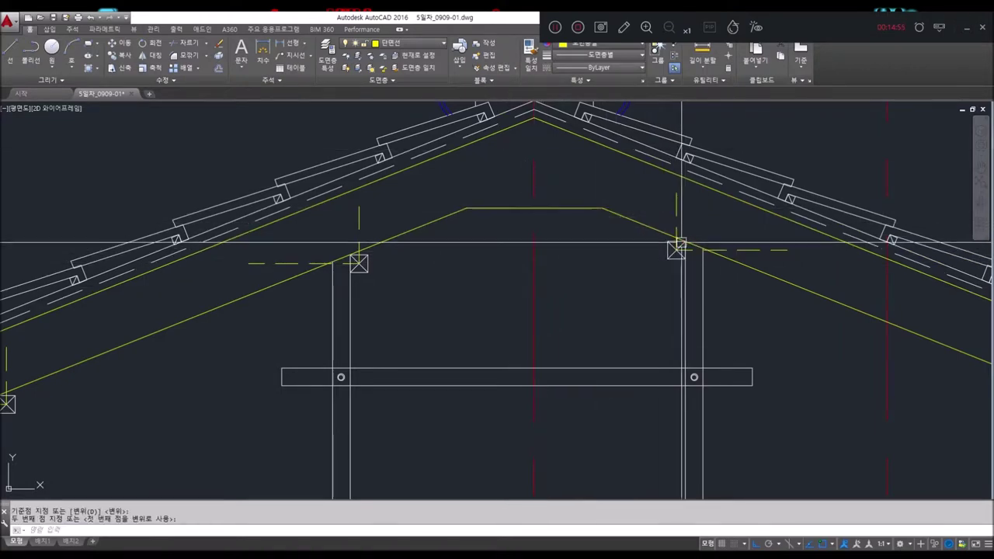
pyautogui.moveTo(678, 275); pyautogui.dragTo(648, 288, button='middle')
# Copy the right-side purlin block with its marks down to the roof line and post intersection.
pyautogui.write('co')
pyautogui.press('Return')
pyautogui.scroll(3, 644, 290)
pyautogui.scroll(3, 655, 279)
pyautogui.click(659, 271)
pyautogui.click(583, 194)
pyautogui.press('Return')
pyautogui.click(688, 176)
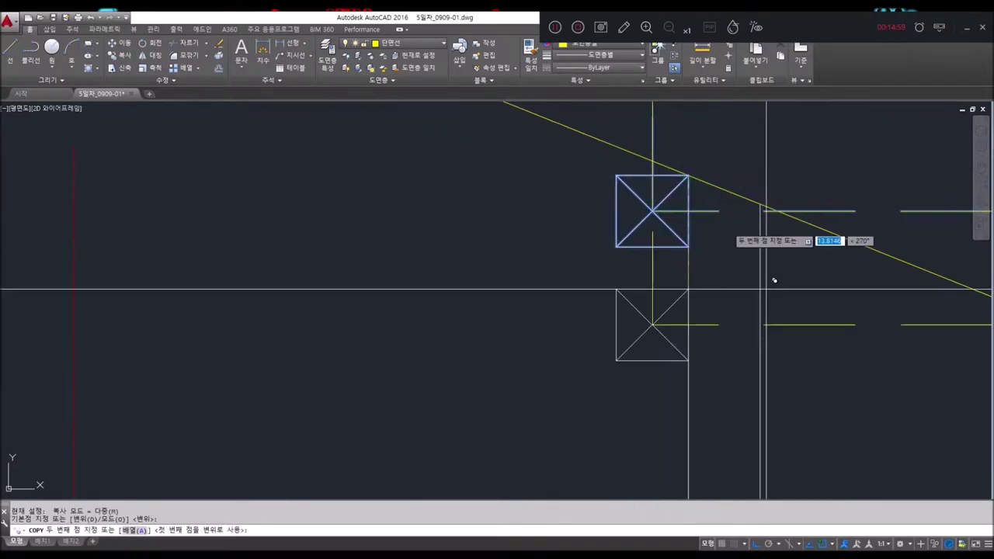
pyautogui.scroll(-5, 765, 288)
pyautogui.scroll(3, 782, 372)
pyautogui.moveTo(789, 441); pyautogui.dragTo(580, 328, button='middle')
pyautogui.click(623, 335)
pyautogui.press('Escape')
# Start the TRIM command, view the whole roof gable, then cancel the command.
pyautogui.press('Escape')
pyautogui.write('tr')
pyautogui.press('Return')
pyautogui.scroll(-5, 732, 317)
pyautogui.moveTo(552, 386)
pyautogui.mouseDown(button='middle')
pyautogui.moveTo(500, 347)
pyautogui.moveTo(508, 194)
pyautogui.mouseUp(button='middle')
pyautogui.press('Escape')
pyautogui.press('Escape')
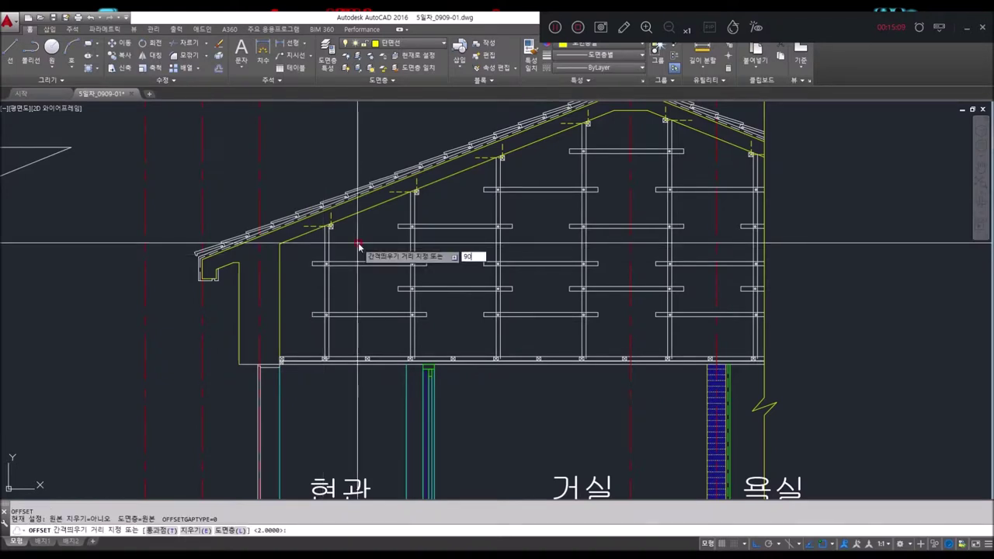
# Offset the wall line 90 units toward the inside.
pyautogui.press('Return')
pyautogui.click(362, 213)
pyautogui.click(306, 257)
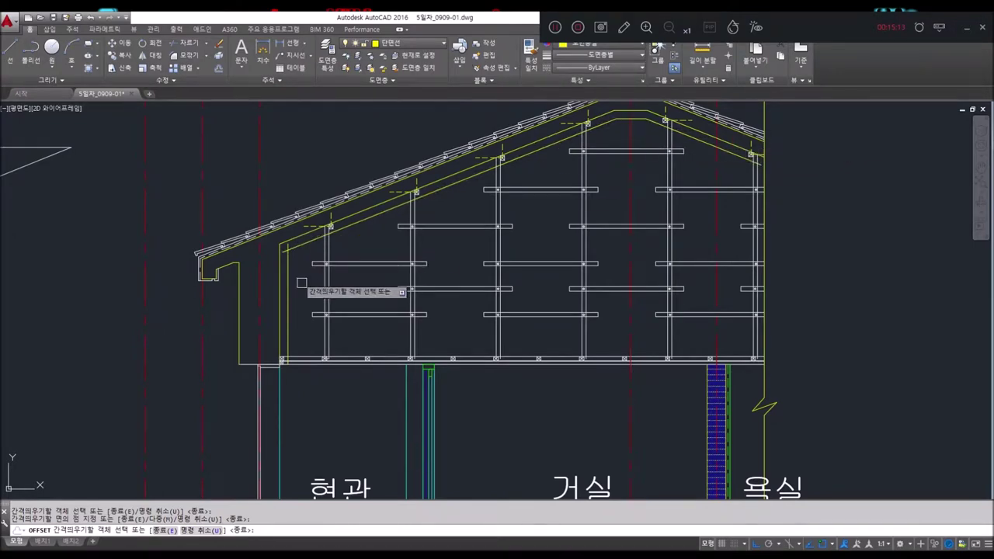
pyautogui.press('Escape')
pyautogui.scroll(4, 283, 292)
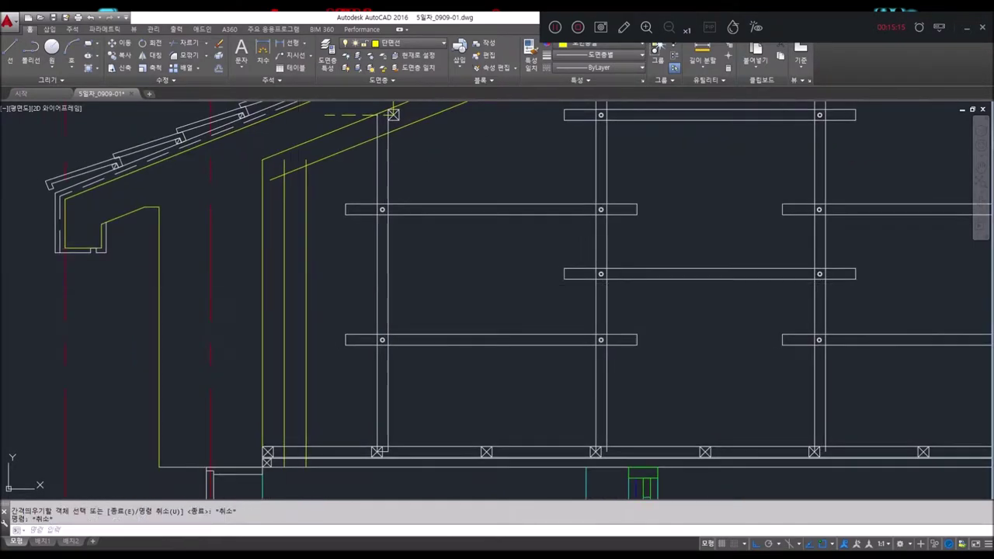
# Select the new inner wall line and show its properties.
pyautogui.write('fillet')
pyautogui.press('Return')
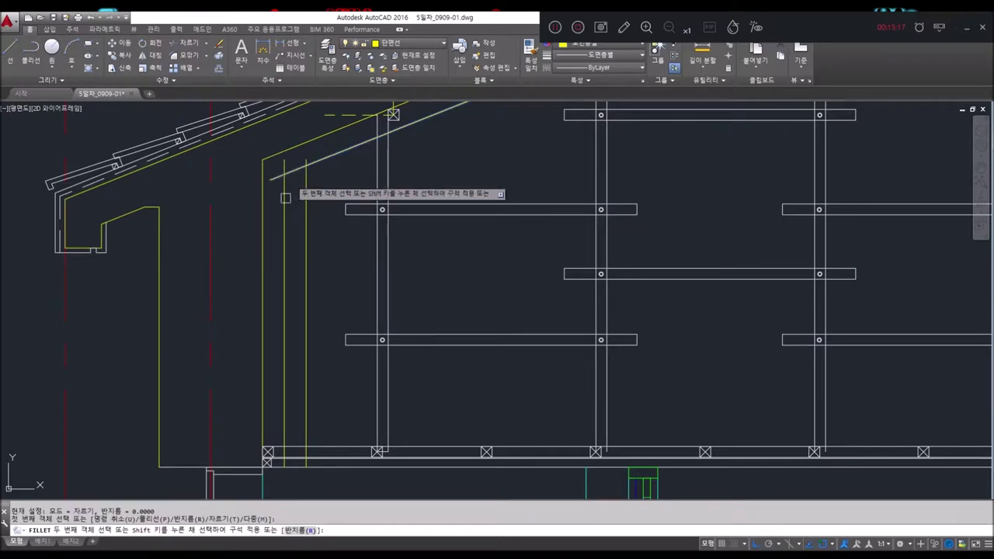
pyautogui.press('Escape')
pyautogui.click(285, 239)
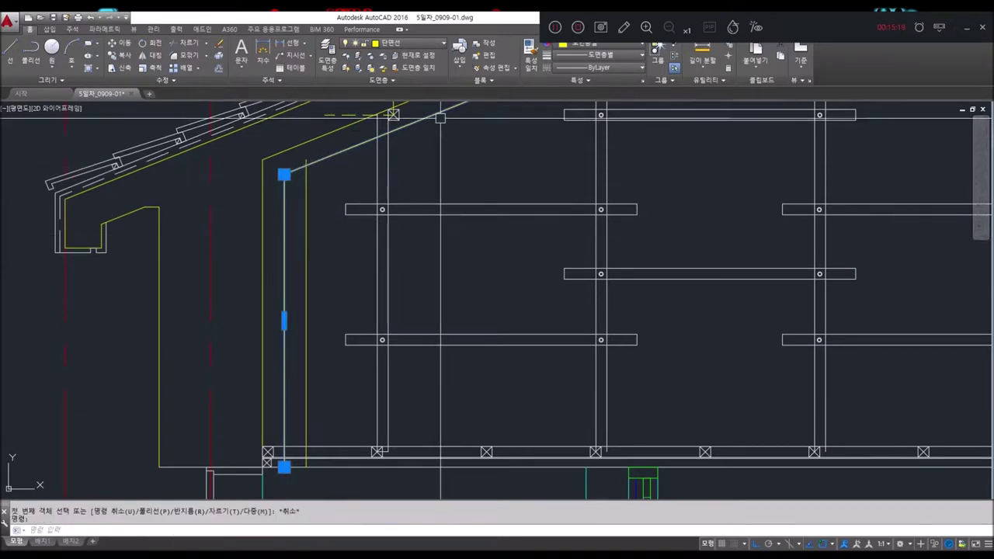
pyautogui.click(643, 81)
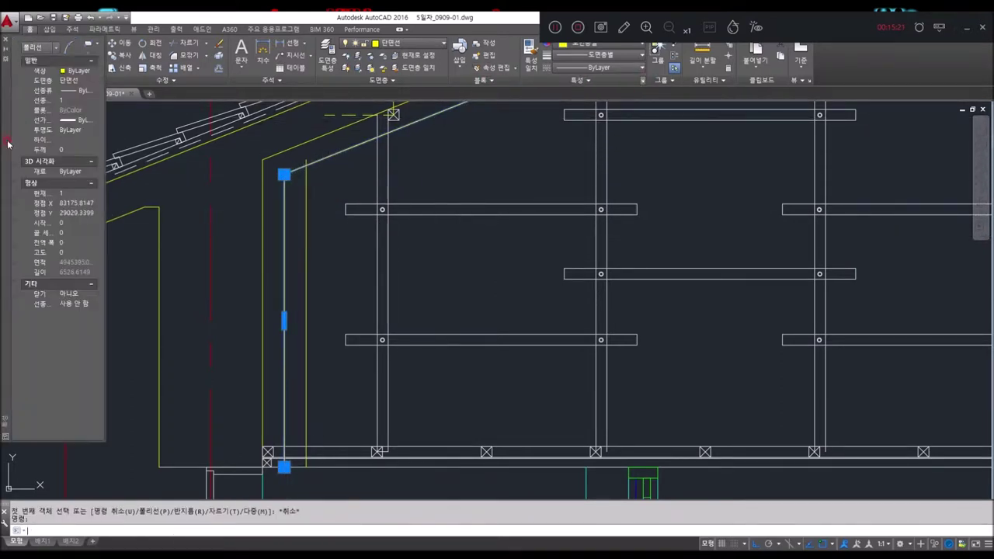
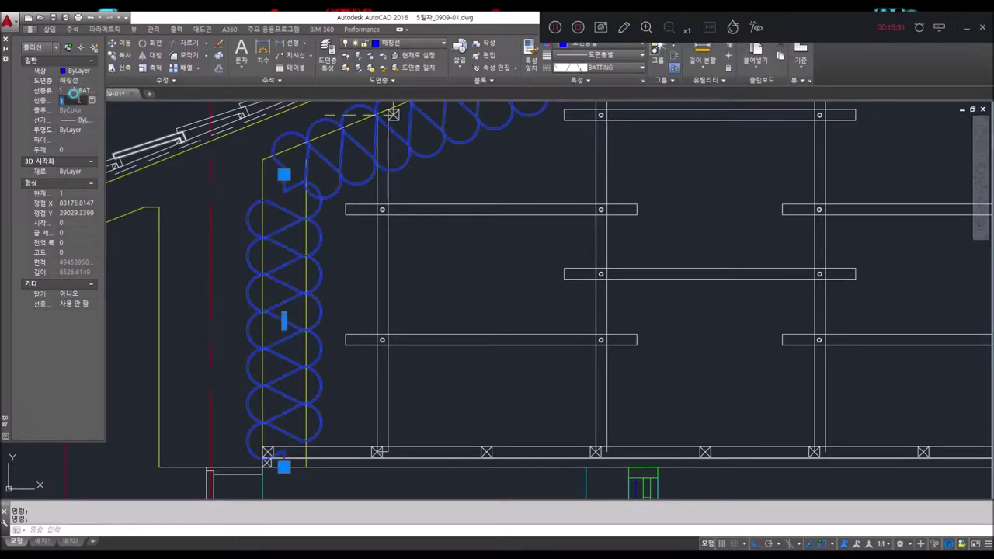
# Give the blue batting insulation polyline a linetype scale of 0.5 for tighter loops.
pyautogui.write('0.5')
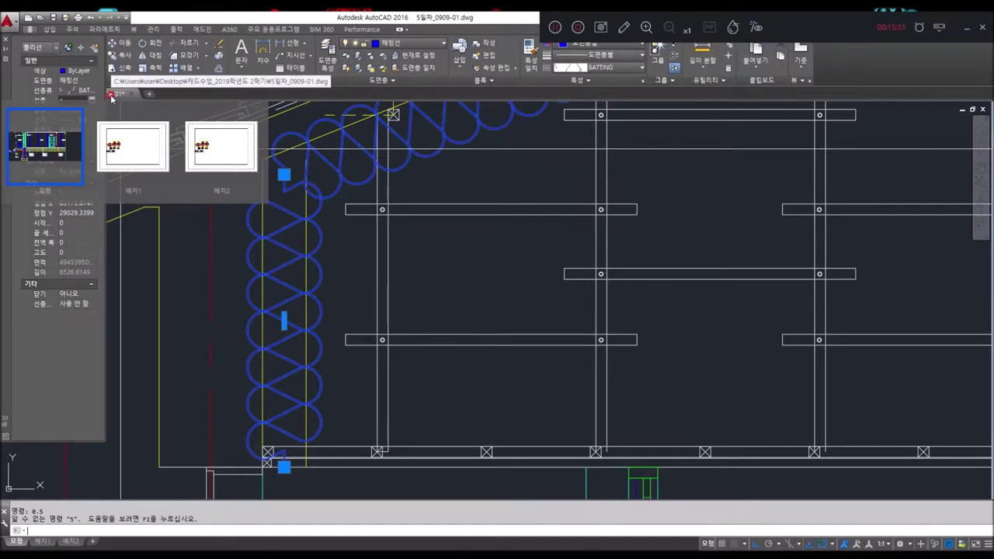
pyautogui.press('Escape')
pyautogui.hotkey('ctrl', 'z')
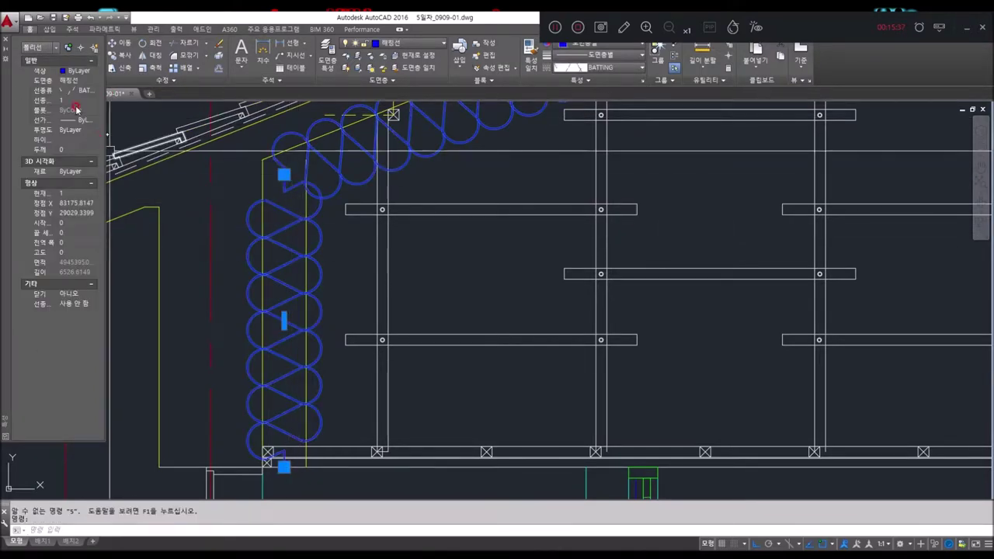
pyautogui.write('0.5')
pyautogui.press('Return')
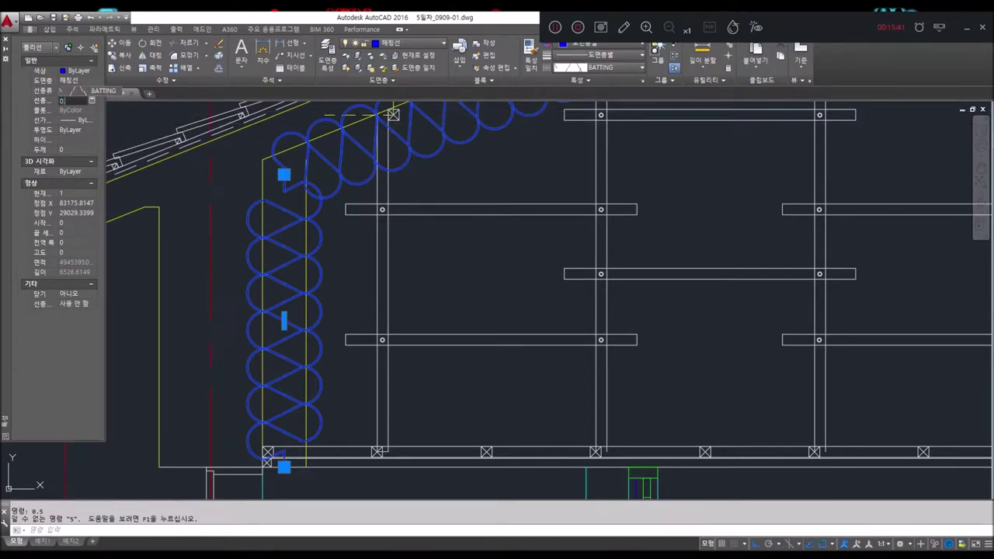
pyautogui.press('Return')
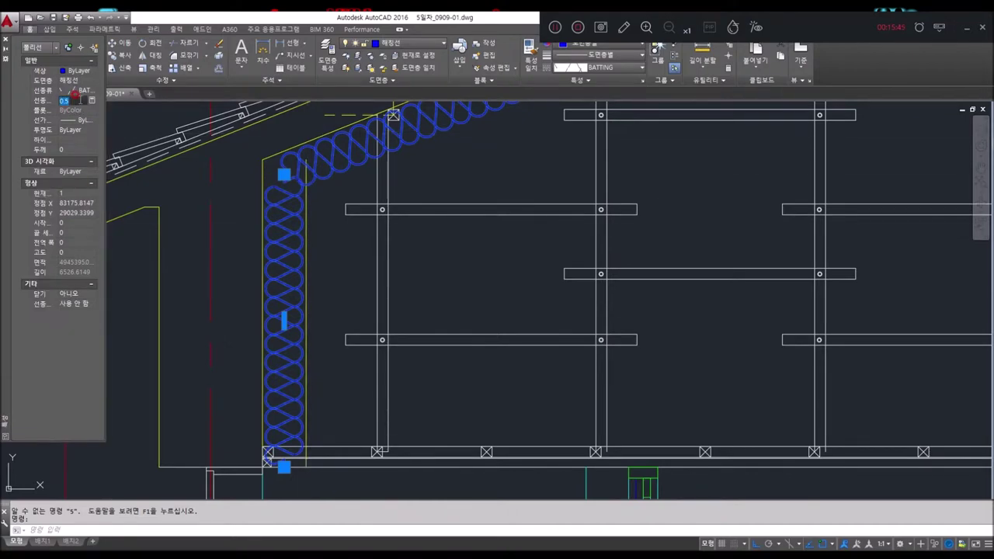
pyautogui.write('0.6')
pyautogui.press('Return')
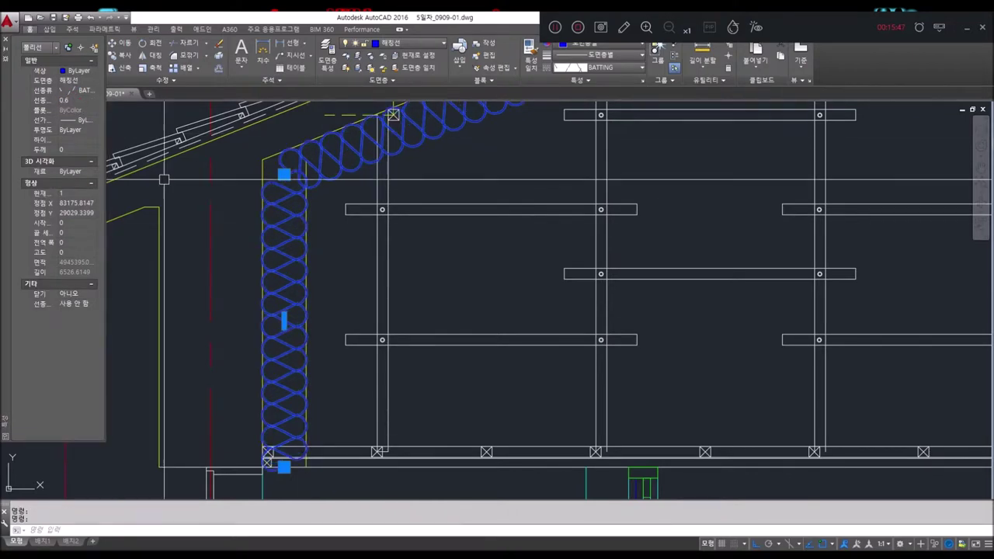
pyautogui.press('Escape')
pyautogui.moveTo(256, 270); pyautogui.dragTo(346, 313, button='middle')
pyautogui.scroll(-2, 345, 313)
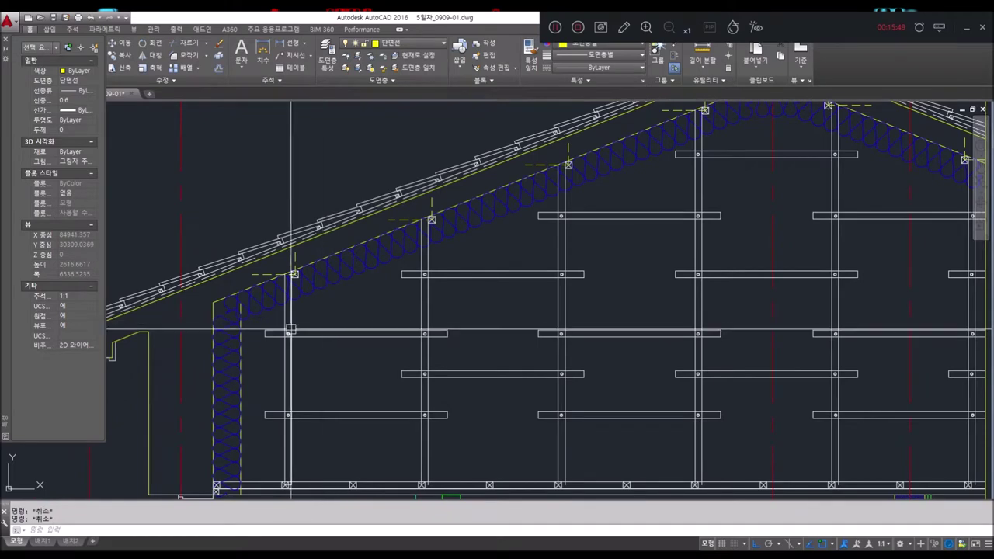
# Erase the stray vertical line beside the wall, keeping the batting polyline intact.
pyautogui.write('e')
pyautogui.press('Return')
pyautogui.scroll(4, 254, 351)
pyautogui.click(222, 326)
pyautogui.press('Return')
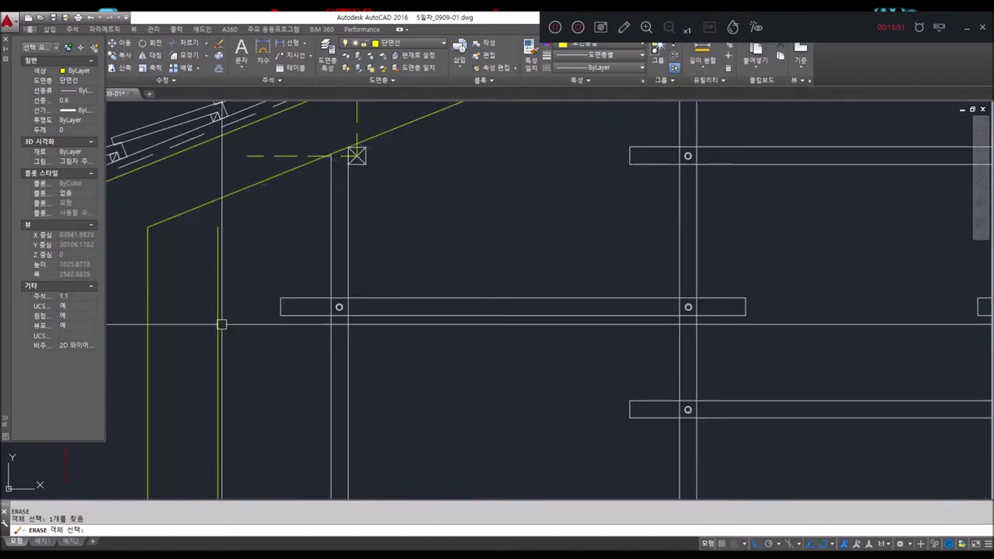
pyautogui.hotkey('ctrl', 'z')
pyautogui.scroll(-3, 222, 335)
pyautogui.scroll(3, 254, 322)
pyautogui.press('Escape')
pyautogui.scroll(4, 254, 322)
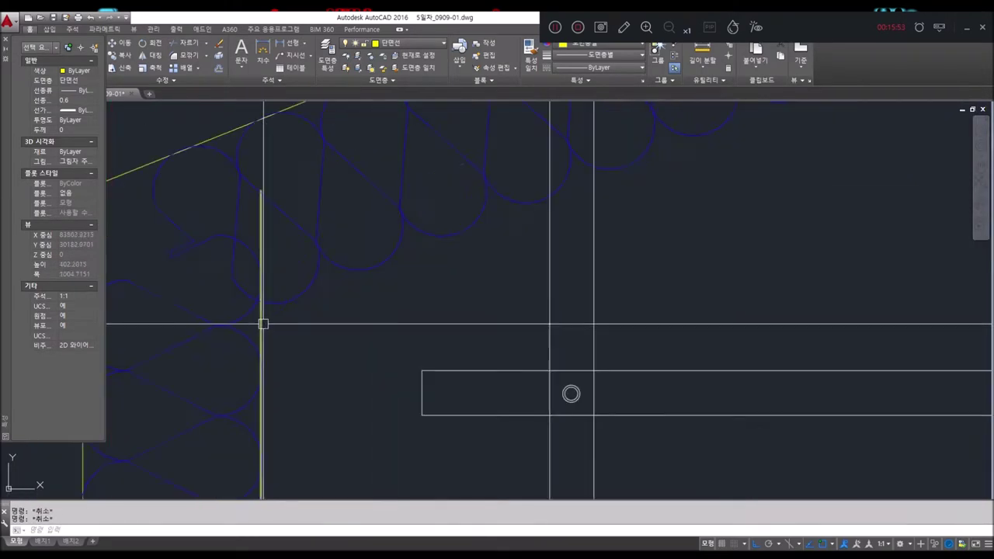
pyautogui.click(262, 323)
pyautogui.press('Return')
pyautogui.scroll(-5, 301, 344)
pyautogui.scroll(3, 295, 253)
pyautogui.scroll(2, 267, 228)
pyautogui.click(404, 277)
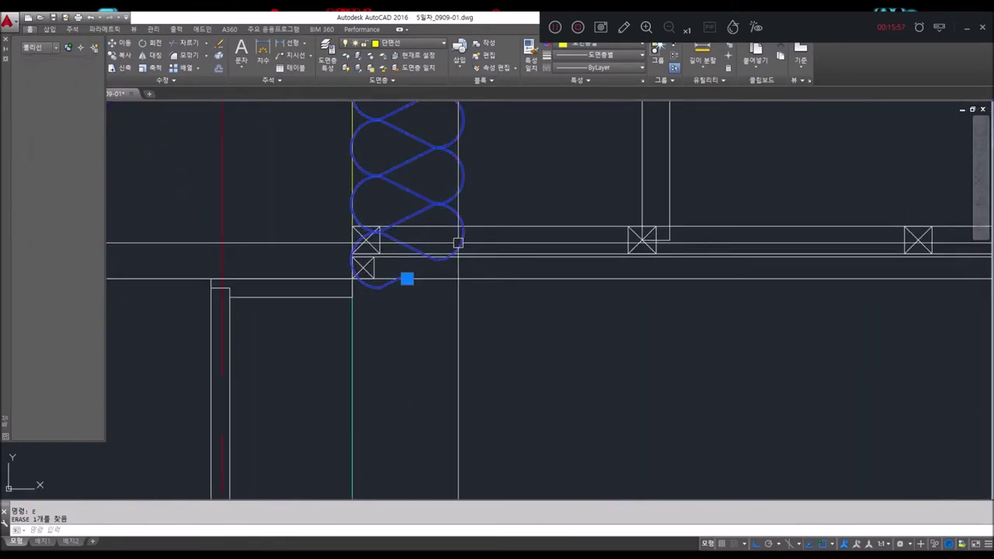
pyautogui.press('Escape')
pyautogui.press('Escape')
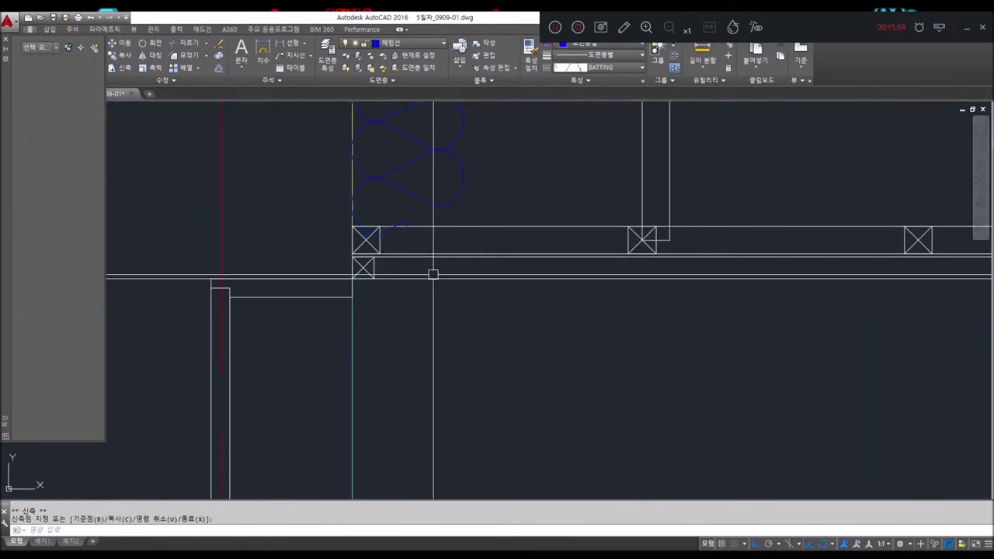
pyautogui.scroll(-3, 430, 335)
pyautogui.scroll(4, 471, 335)
# Copy the two X-boxed horizontal framing lines out to the eave corner.
pyautogui.write('o')
pyautogui.press('Return')
pyautogui.click(399, 337)
pyautogui.click(237, 207)
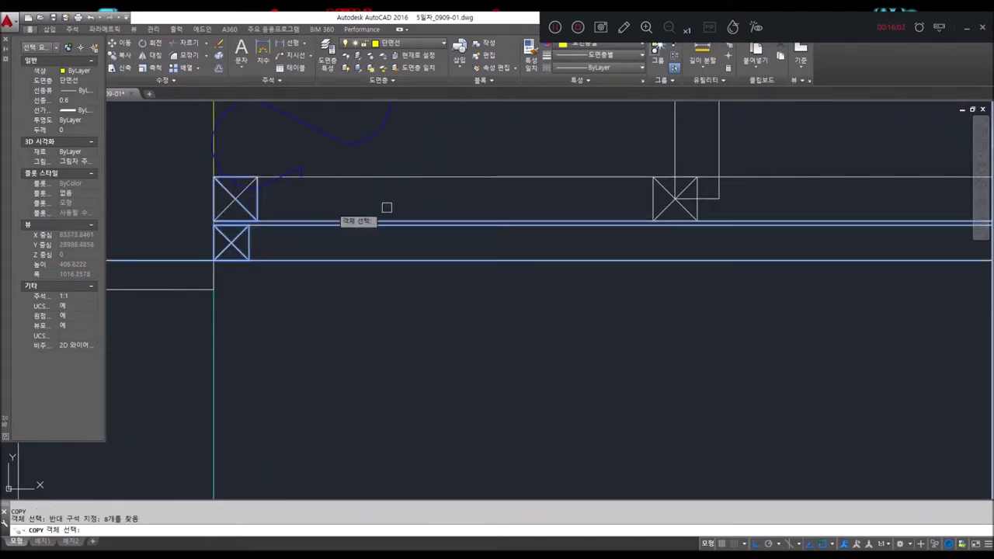
pyautogui.click(214, 261)
pyautogui.scroll(-3, 406, 275)
pyautogui.scroll(3, 550, 455)
pyautogui.scroll(2, 618, 377)
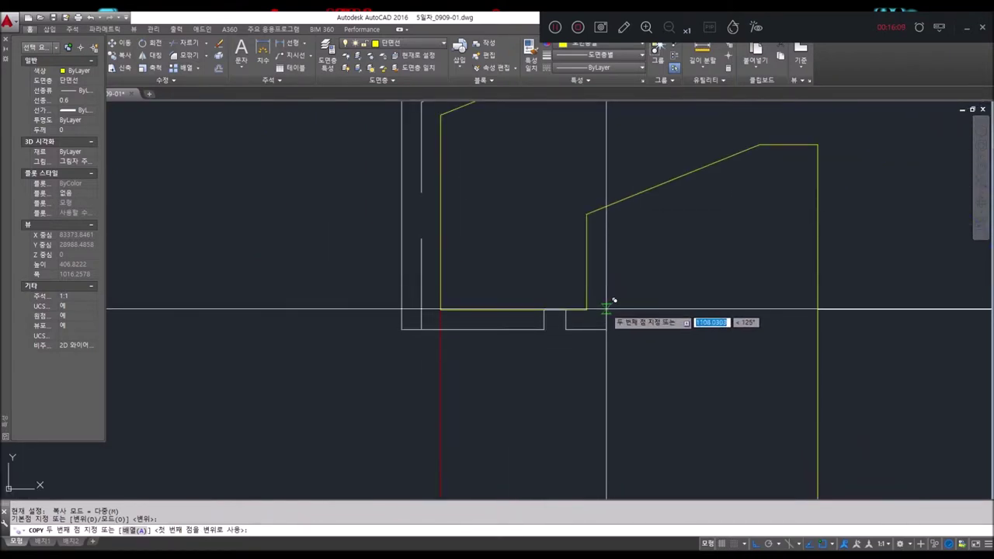
pyautogui.click(613, 301)
pyautogui.press('Escape')
pyautogui.moveTo(777, 346); pyautogui.dragTo(479, 377, button='middle')
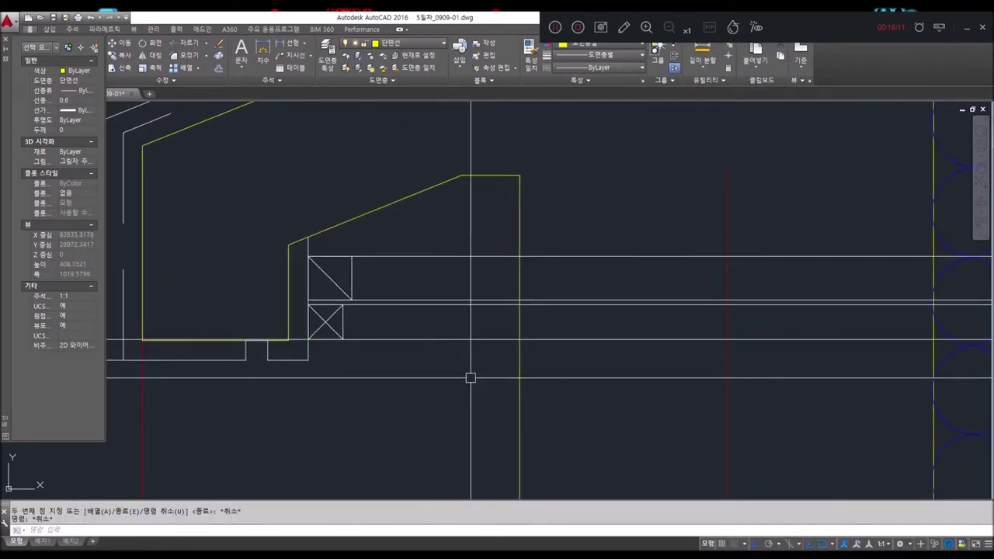
# Start a trim on the eave framing lines, then cancel it.
pyautogui.write('r')
pyautogui.press('Return')
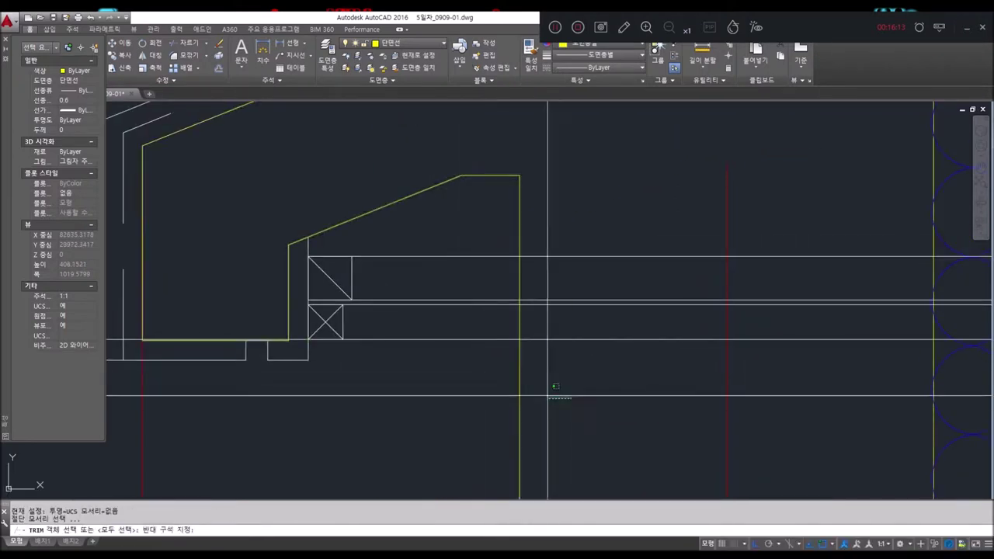
pyautogui.click(603, 411)
pyautogui.press('Return')
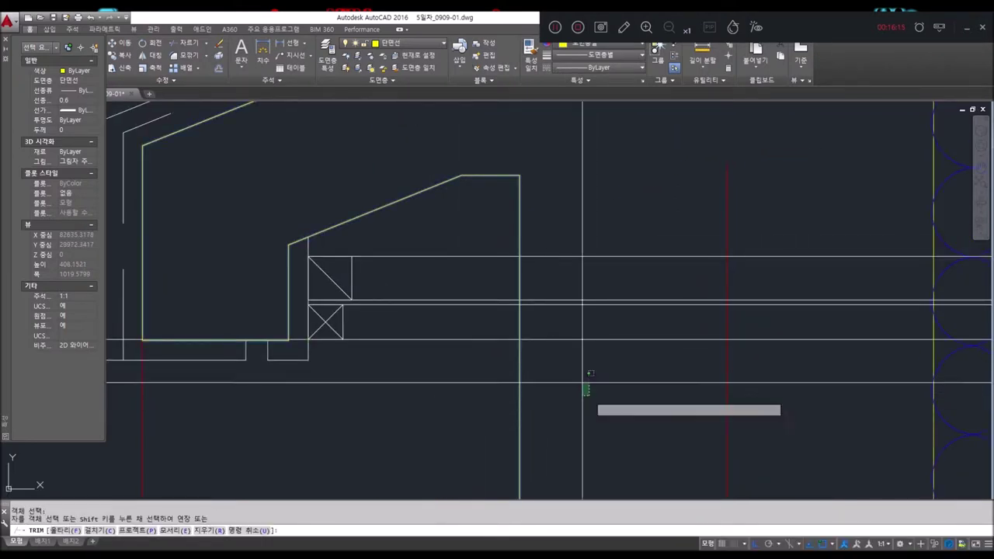
pyautogui.press('Escape')
pyautogui.press('Escape')
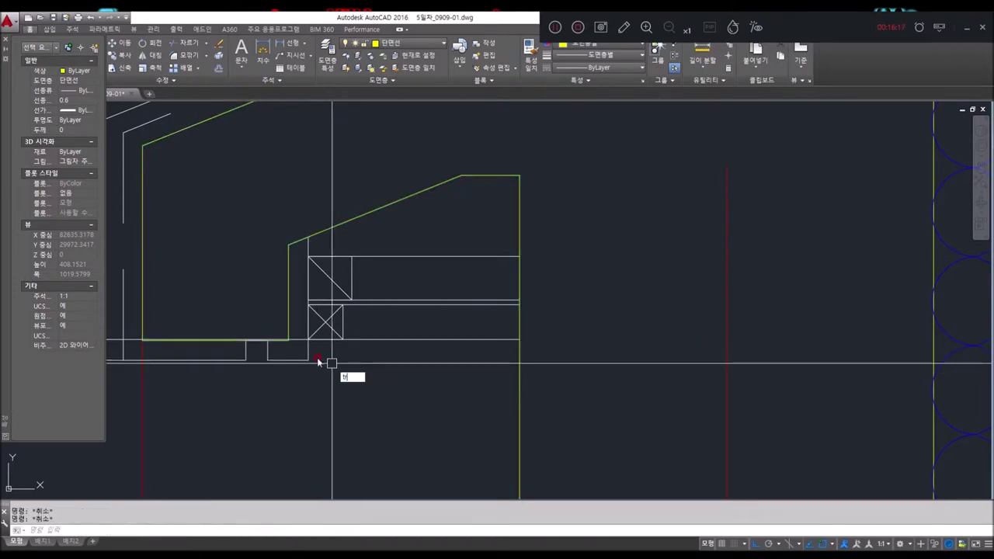
pyautogui.press('Return')
pyautogui.scroll(4, 314, 339)
pyautogui.press('Return')
pyautogui.press('Escape')
pyautogui.press('Escape')
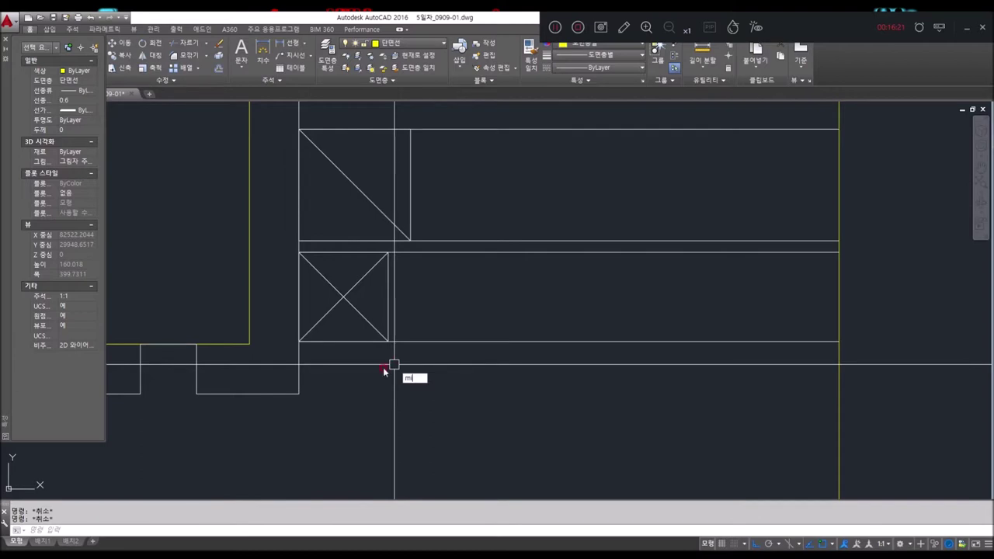
# Mirror the lower and upper crossed boxes across the member to its far side.
pyautogui.click(406, 328)
pyautogui.click(346, 261)
pyautogui.click(454, 205)
pyautogui.click(342, 183)
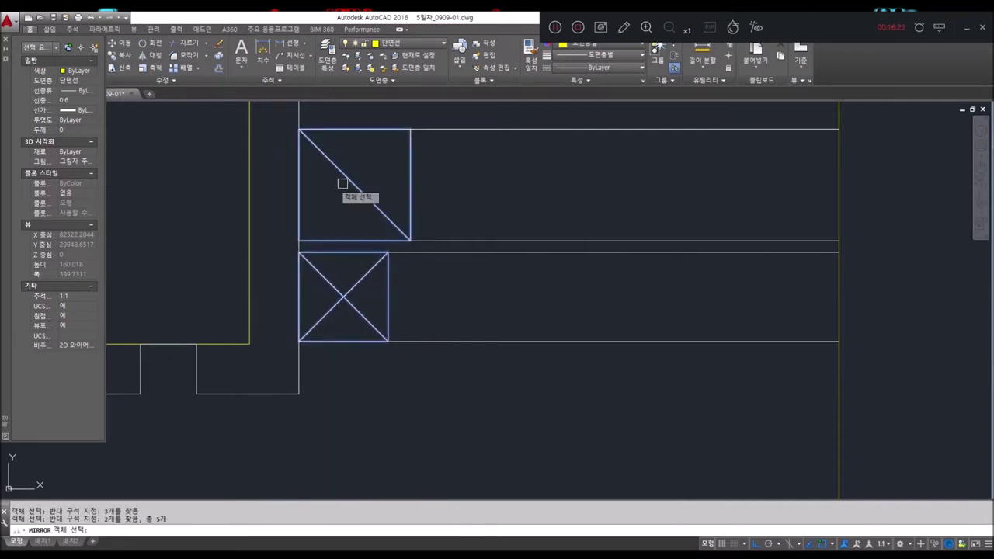
pyautogui.click(568, 241)
pyautogui.click(575, 392)
# Draw a diagonal line corner to corner across the upper box.
pyautogui.write('l')
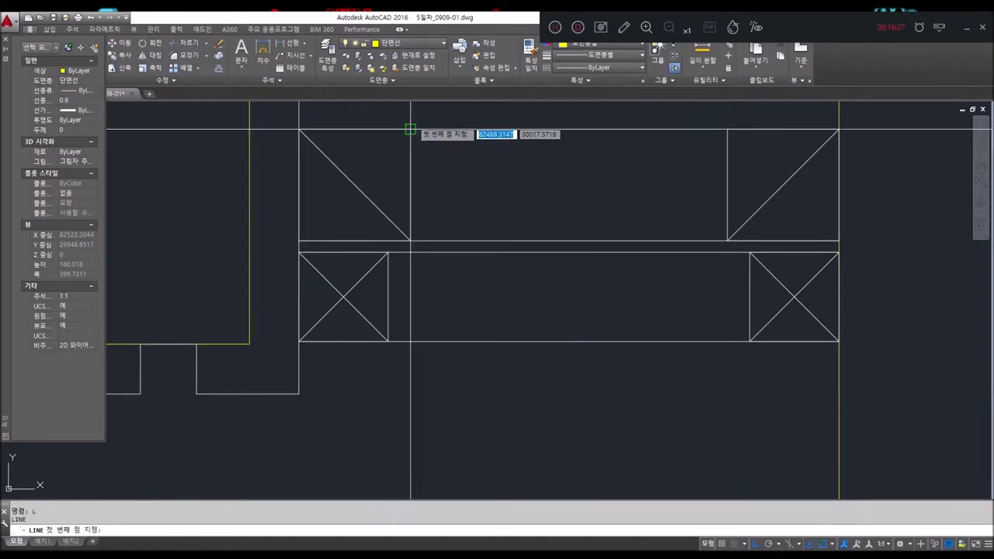
pyautogui.press('Return')
pyautogui.click(410, 130)
pyautogui.moveTo(729, 167); pyautogui.dragTo(433, 304, button='middle')
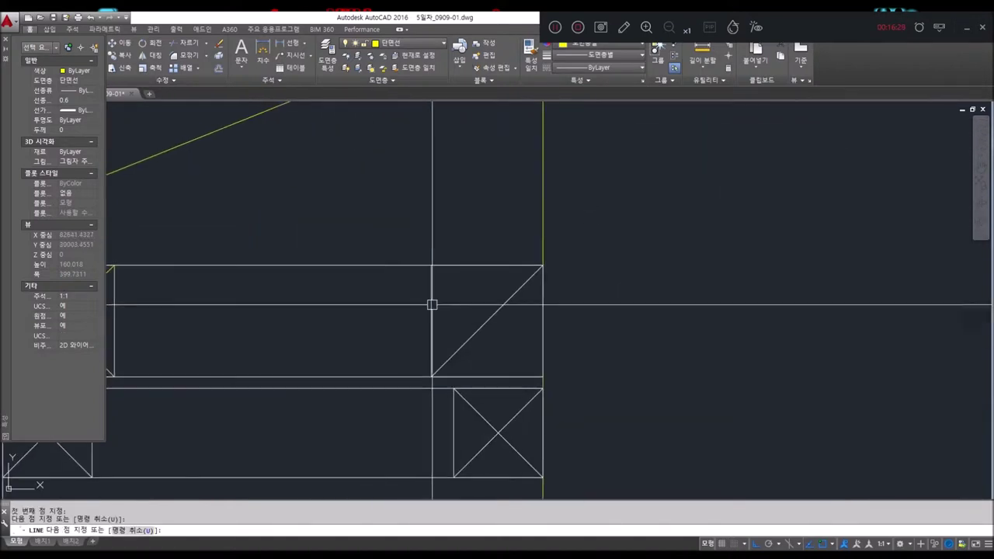
pyautogui.click(542, 376)
pyautogui.press('Escape')
# Match the new diagonal's properties to the existing box lines.
pyautogui.press('Return')
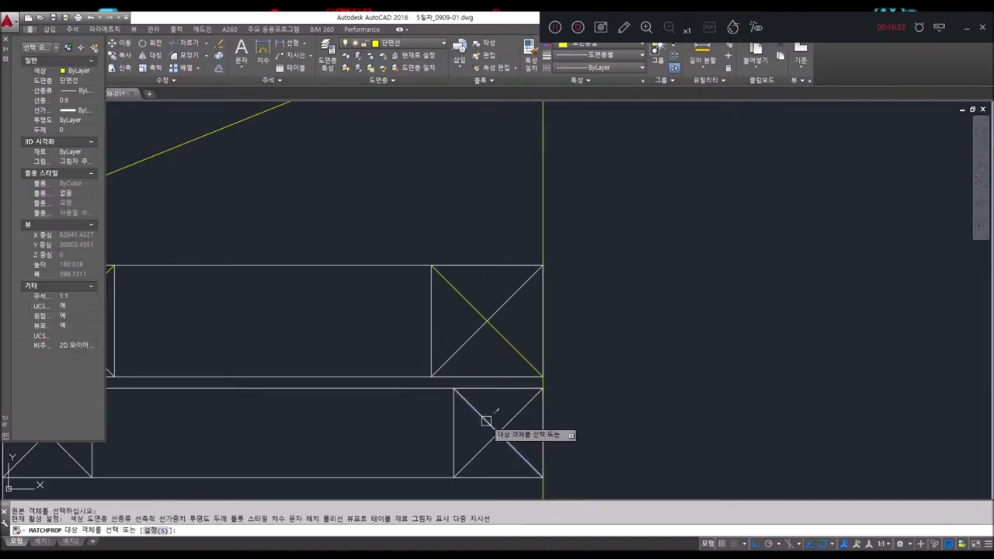
pyautogui.moveTo(520, 328)
pyautogui.mouseDown()
pyautogui.moveTo(437, 328)
pyautogui.moveTo(268, 274)
pyautogui.mouseUp()
pyautogui.scroll(-5, 437, 328)
pyautogui.scroll(5, 406, 335)
pyautogui.press('Return')
pyautogui.scroll(-5, 403, 305)
pyautogui.scroll(-3, 333, 297)
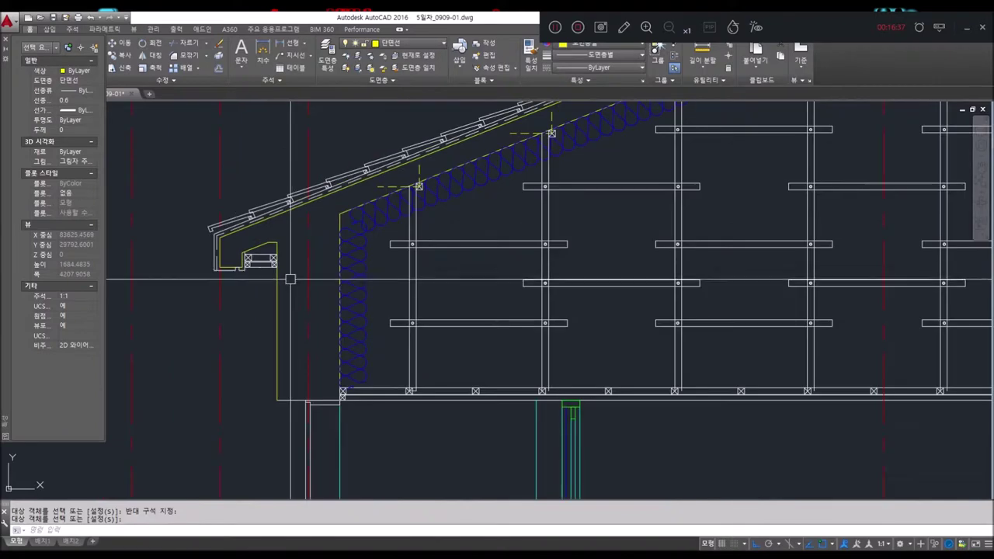
pyautogui.scroll(-2, 334, 297)
pyautogui.scroll(2, 597, 288)
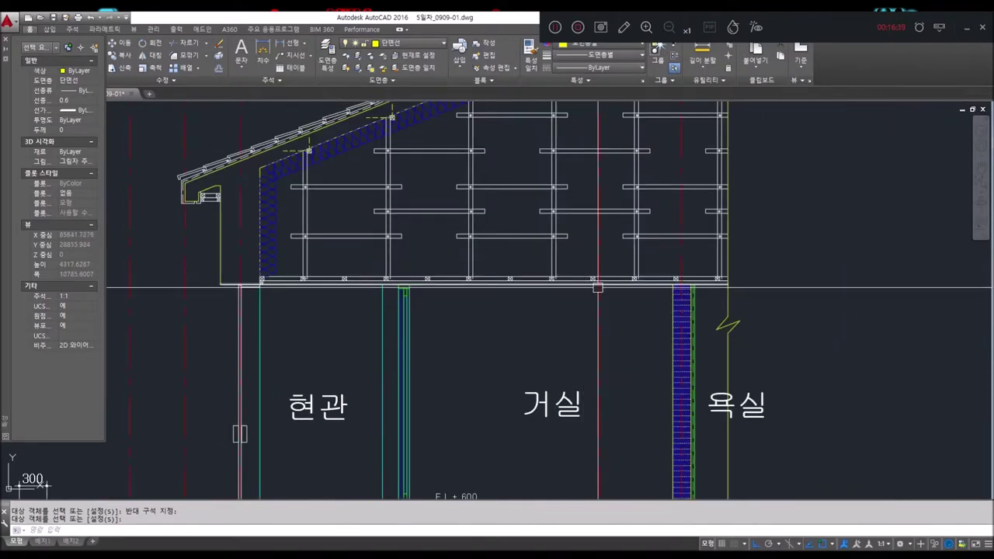
pyautogui.scroll(2, 613, 288)
pyautogui.scroll(2, 660, 295)
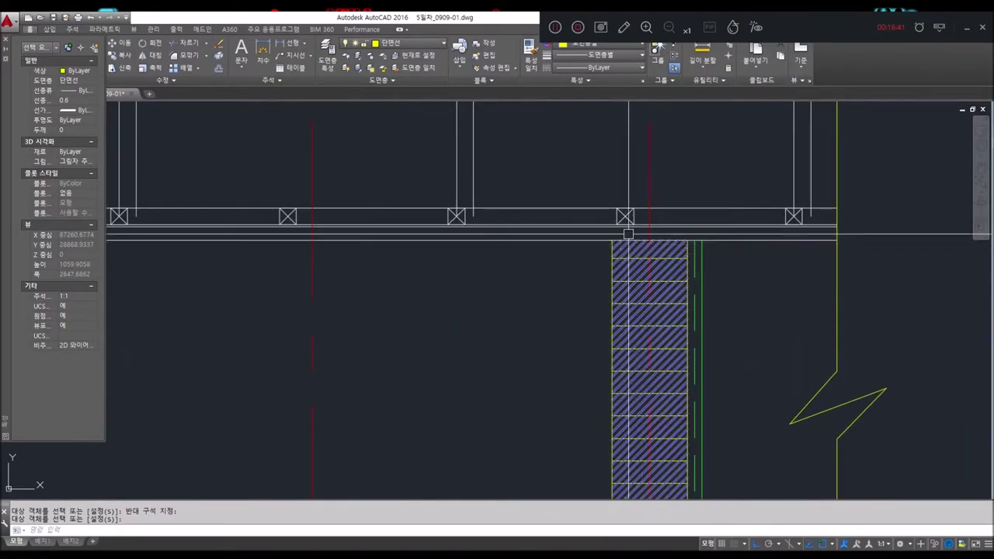
pyautogui.scroll(-5, 628, 250)
pyautogui.scroll(-3, 621, 250)
pyautogui.scroll(3, 616, 250)
pyautogui.scroll(-5, 616, 251)
pyautogui.moveTo(603, 77); pyautogui.dragTo(603, 184, button='middle')
pyautogui.scroll(4, 581, 246)
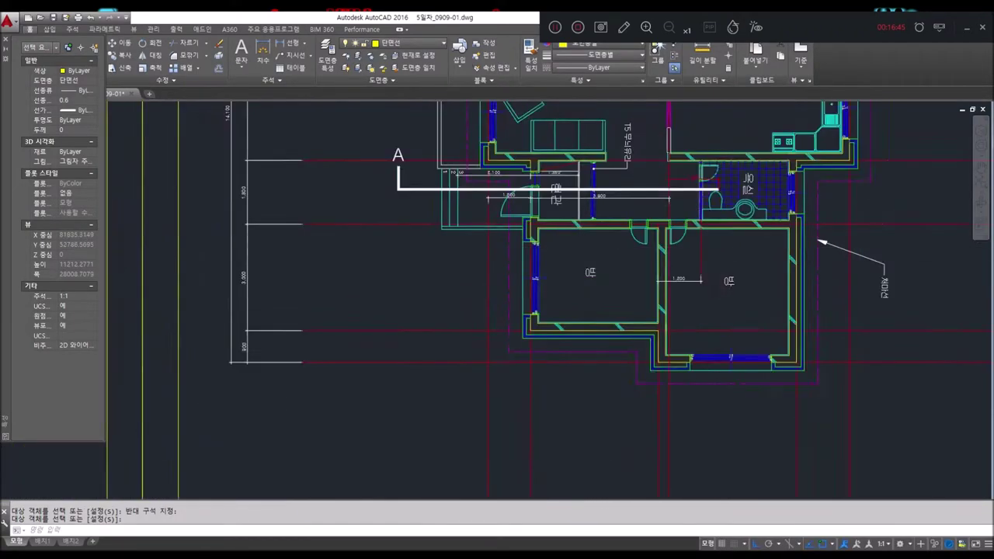
pyautogui.scroll(2, 577, 302)
pyautogui.moveTo(576, 302); pyautogui.dragTo(577, 304, button='middle')
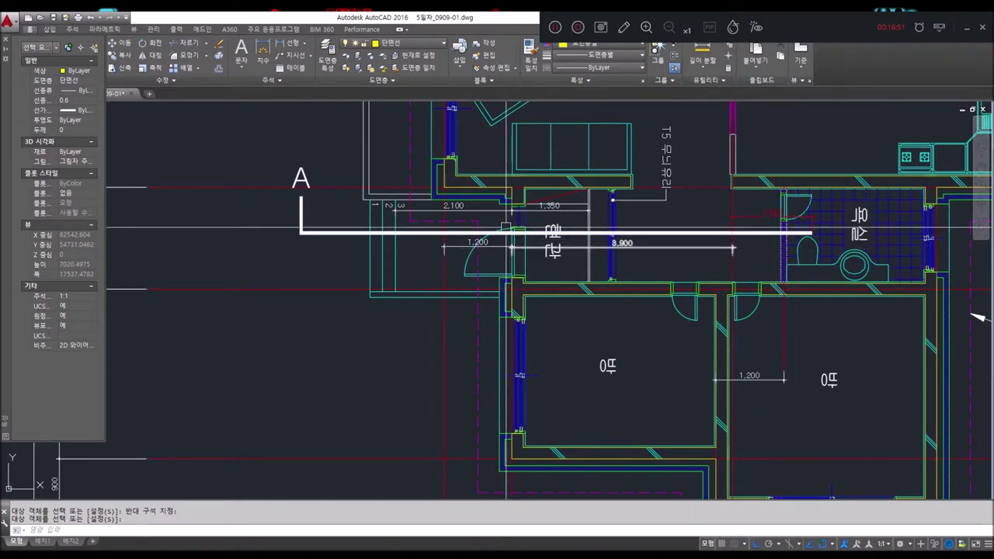
pyautogui.scroll(6, 773, 233)
pyautogui.moveTo(951, 105); pyautogui.dragTo(843, 228, button='middle')
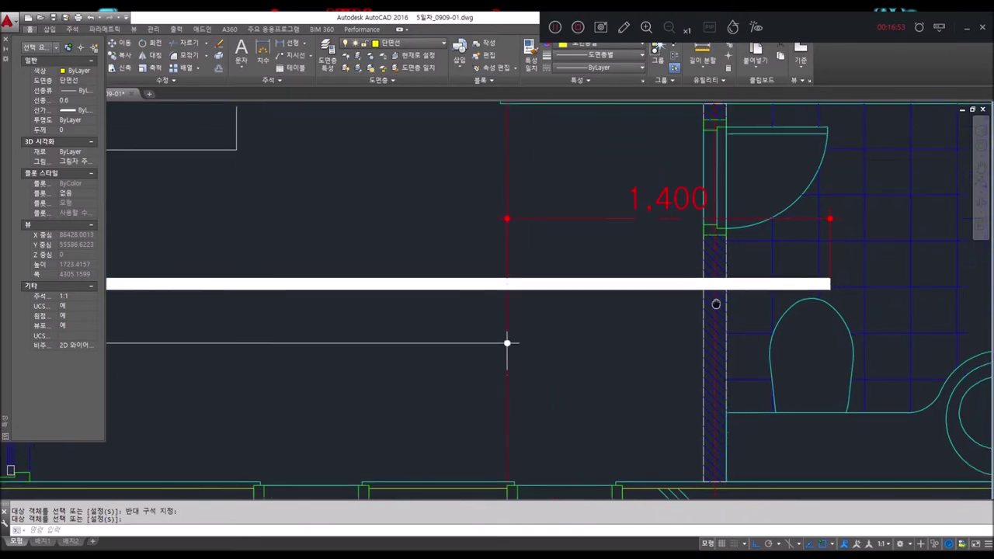
pyautogui.scroll(-2, 703, 271)
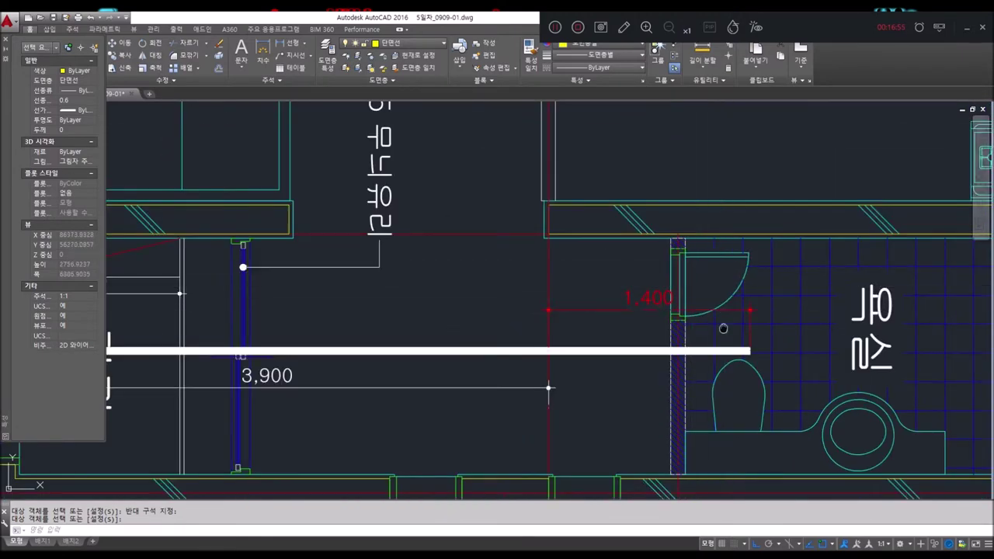
pyautogui.moveTo(705, 337); pyautogui.dragTo(679, 250, button='middle')
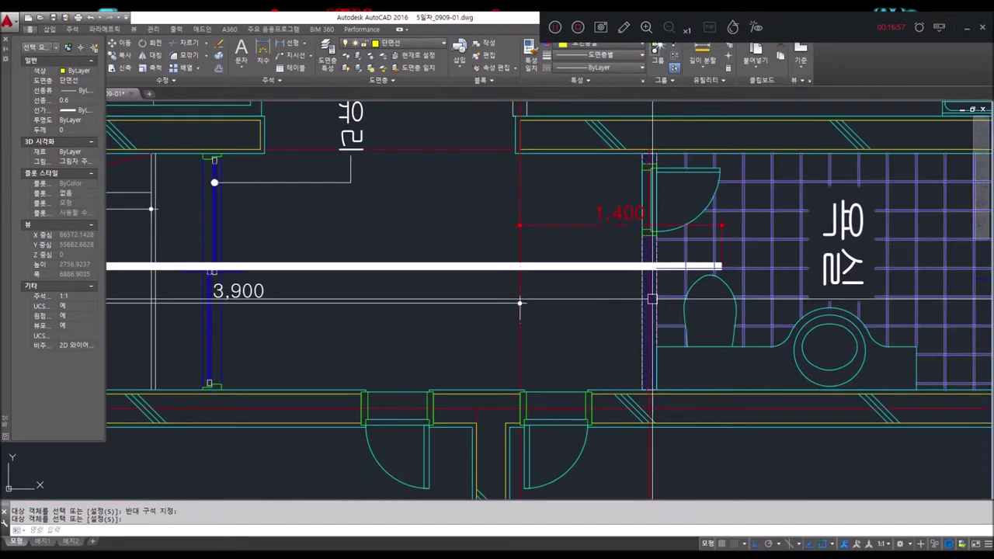
pyautogui.scroll(-5, 648, 295)
pyautogui.scroll(3, 675, 256)
pyautogui.moveTo(675, 256); pyautogui.dragTo(624, 352, button='middle')
pyautogui.scroll(-2, 624, 352)
pyautogui.moveTo(670, 302); pyautogui.dragTo(675, 179, button='middle')
pyautogui.scroll(2, 680, 357)
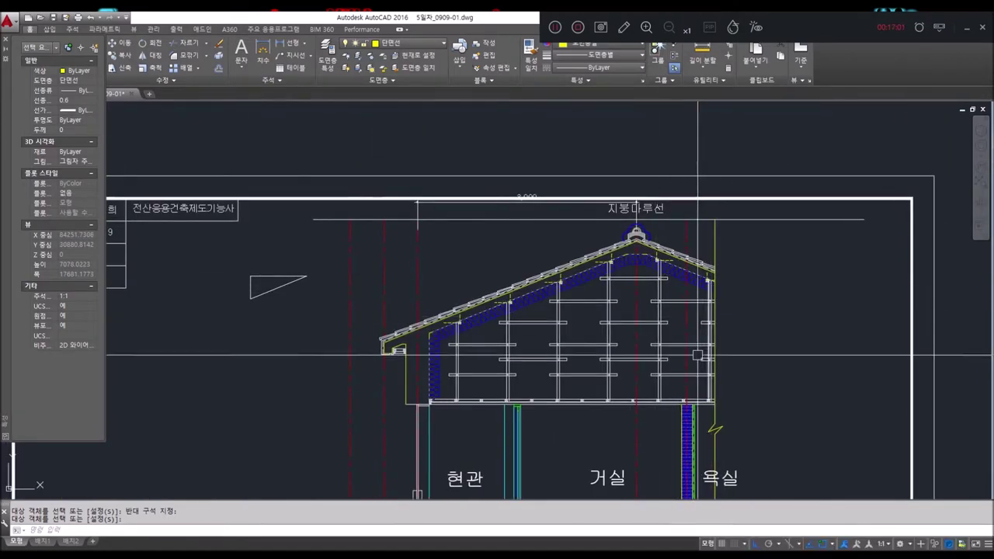
pyautogui.scroll(3, 587, 404)
pyautogui.scroll(-3, 587, 404)
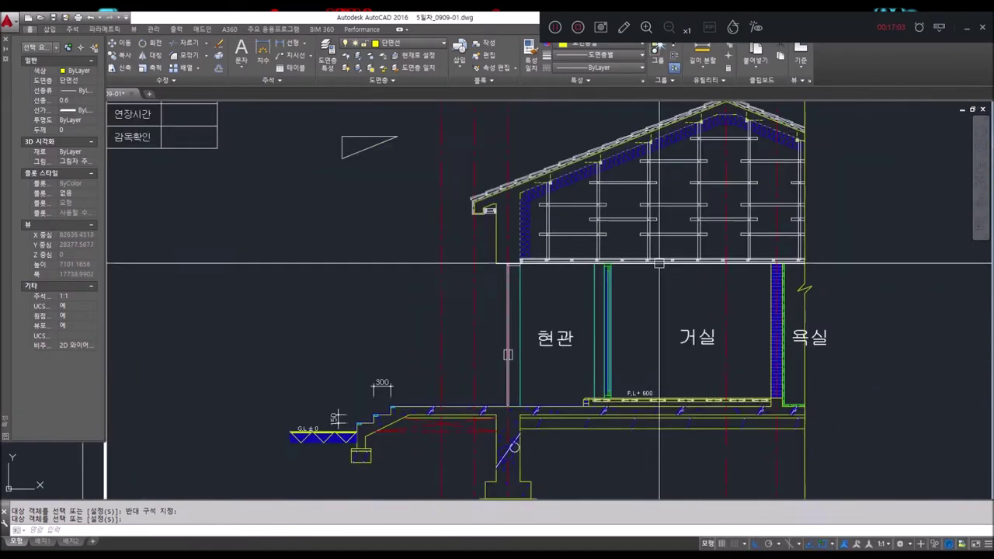
pyautogui.scroll(2, 571, 330)
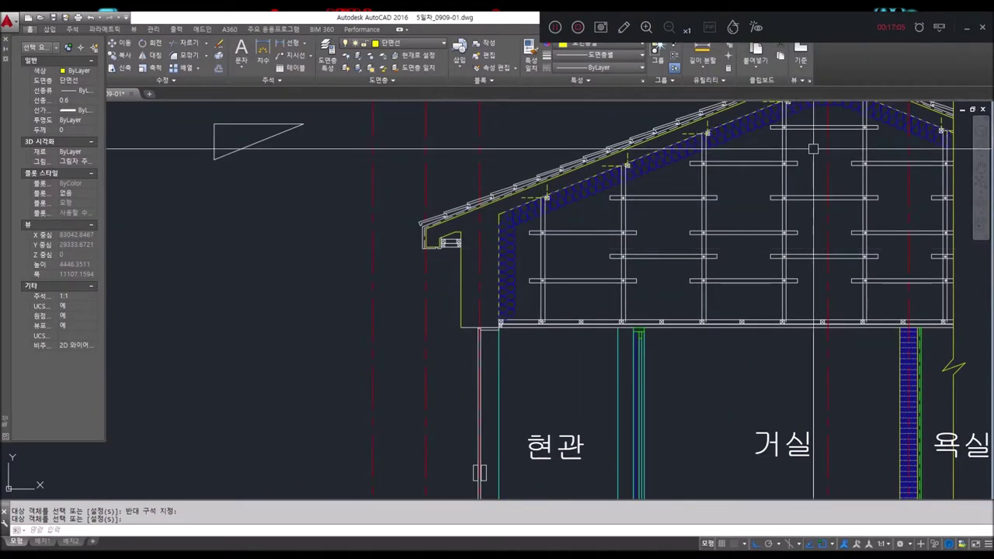
pyautogui.moveTo(593, 283)
pyautogui.mouseDown(button='middle')
pyautogui.moveTo(682, 324)
pyautogui.moveTo(949, 334)
pyautogui.mouseUp(button='middle')
pyautogui.scroll(-3, 681, 323)
pyautogui.scroll(3, 510, 350)
# Select the 반자틀 45*45@450 ceiling callout for copying and pan along the ceiling beam row.
pyautogui.scroll(3, 596, 314)
pyautogui.scroll(2, 596, 315)
pyautogui.write('o')
pyautogui.press('Return')
pyautogui.click(412, 267)
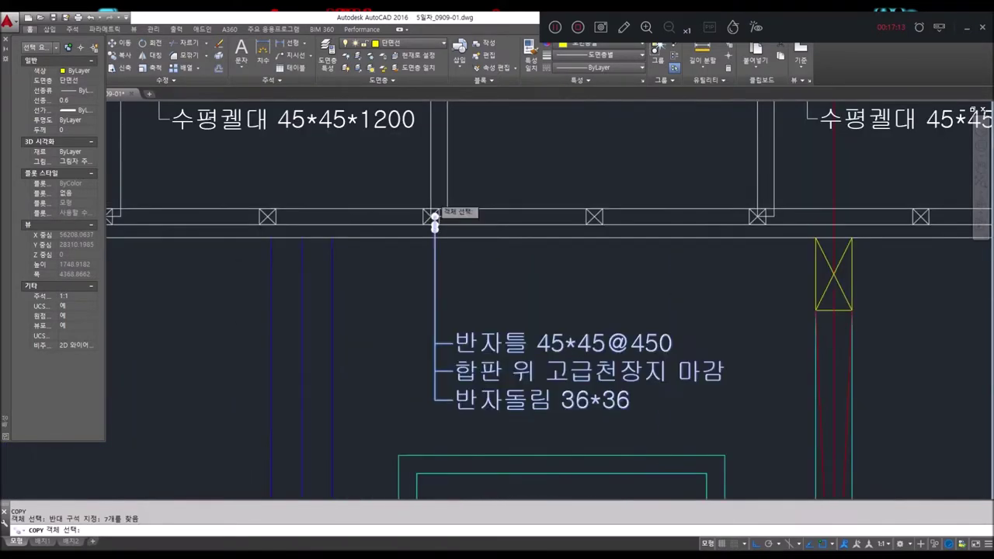
pyautogui.scroll(5, 447, 300)
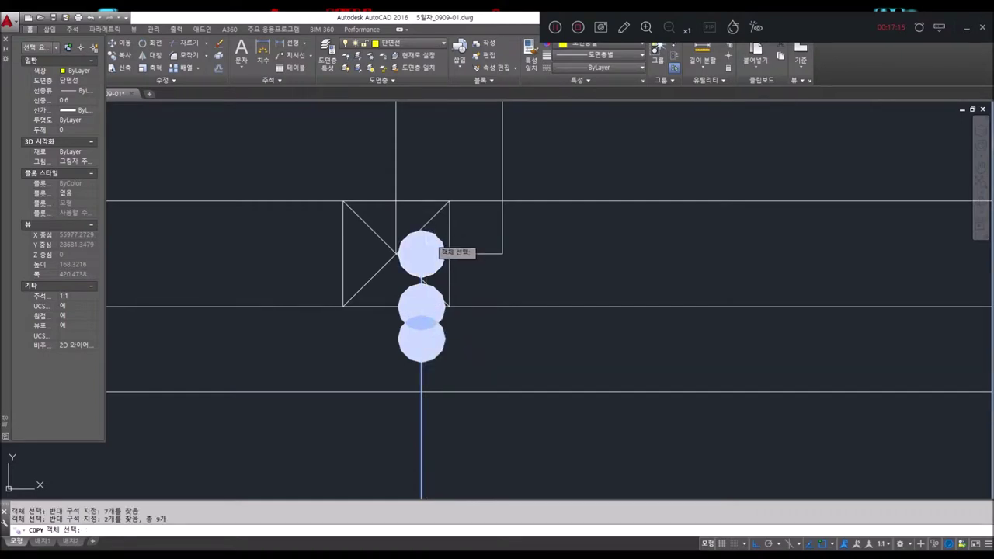
pyautogui.scroll(-2, 438, 272)
pyautogui.press('Return')
pyautogui.scroll(-3, 465, 257)
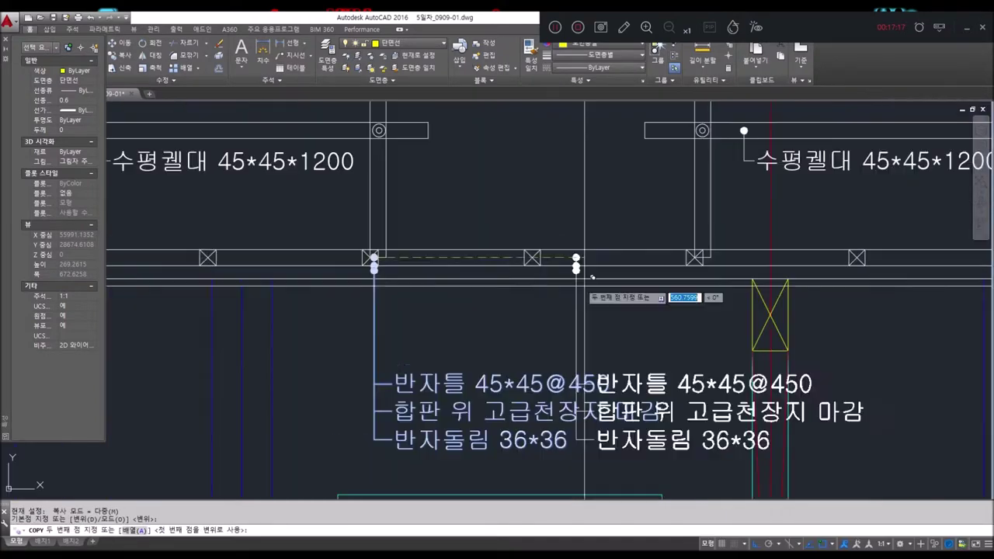
pyautogui.scroll(-2, 333, 295)
pyautogui.scroll(-3, 835, 340)
pyautogui.scroll(5, 470, 308)
pyautogui.scroll(-2, 681, 293)
pyautogui.scroll(-2, 471, 352)
pyautogui.scroll(-1, 479, 342)
pyautogui.scroll(4, 475, 311)
pyautogui.scroll(2, 471, 277)
pyautogui.scroll(-2, 466, 281)
pyautogui.scroll(5, 435, 272)
pyautogui.scroll(-5, 553, 287)
pyautogui.scroll(1, 554, 303)
pyautogui.scroll(-2, 362, 282)
pyautogui.scroll(2, 347, 249)
pyautogui.scroll(4, 309, 244)
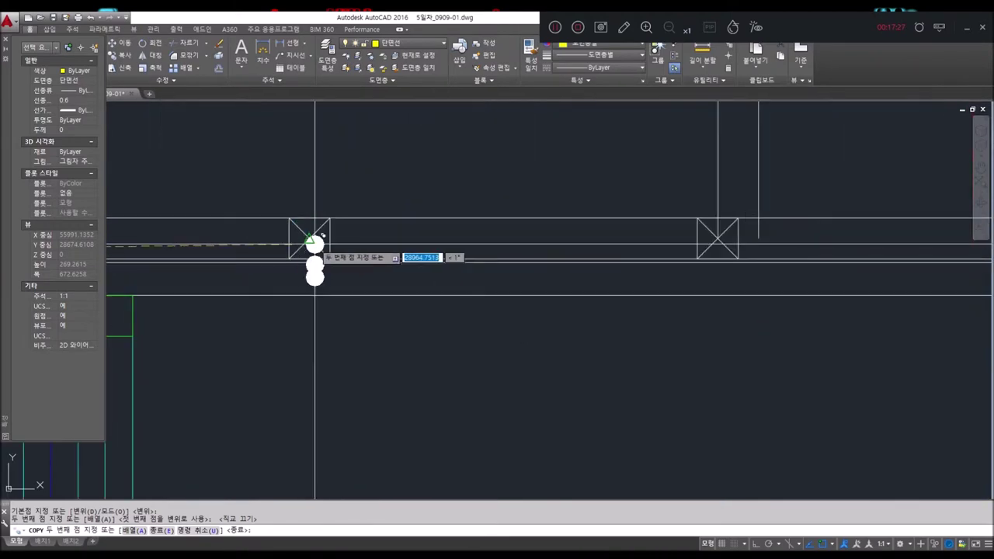
pyautogui.scroll(-7, 309, 242)
pyautogui.scroll(1, 501, 303)
pyautogui.scroll(1, 522, 291)
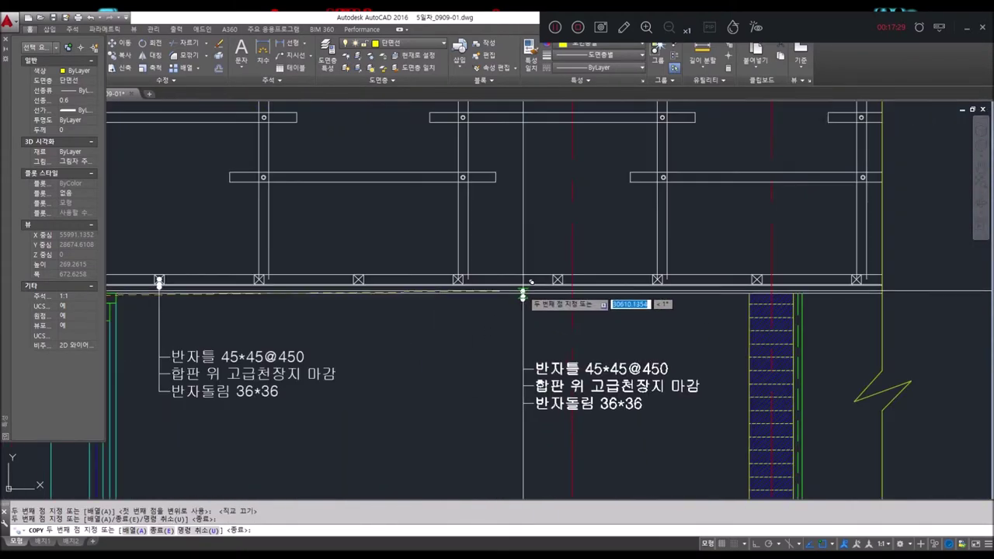
pyautogui.scroll(2, 572, 273)
pyautogui.scroll(4, 579, 272)
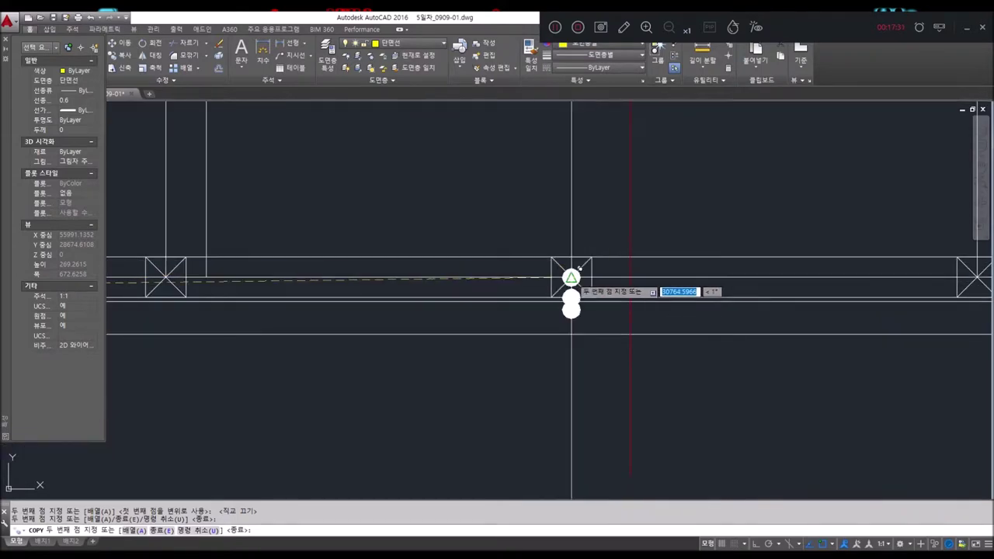
pyautogui.moveTo(189, 282); pyautogui.dragTo(358, 280, button='middle')
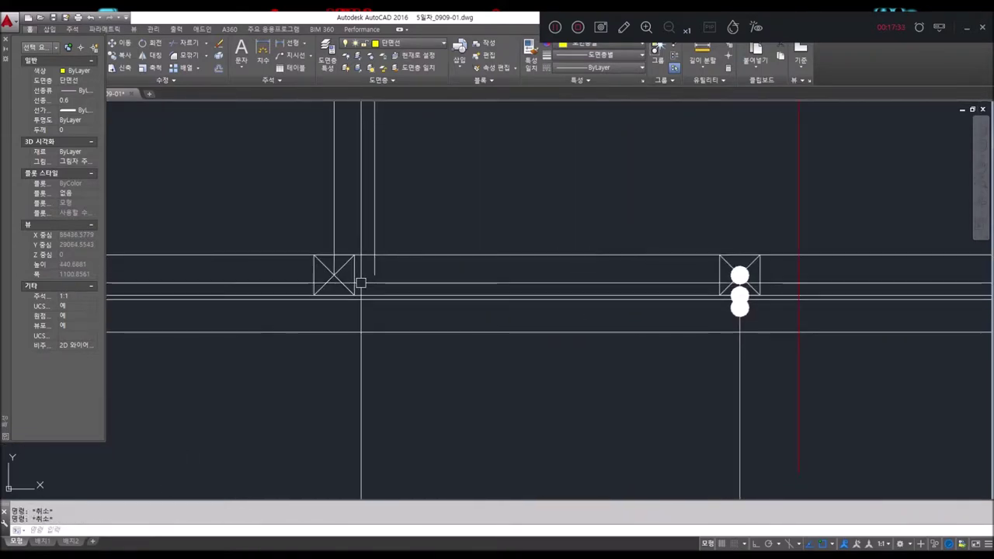
pyautogui.click(410, 49)
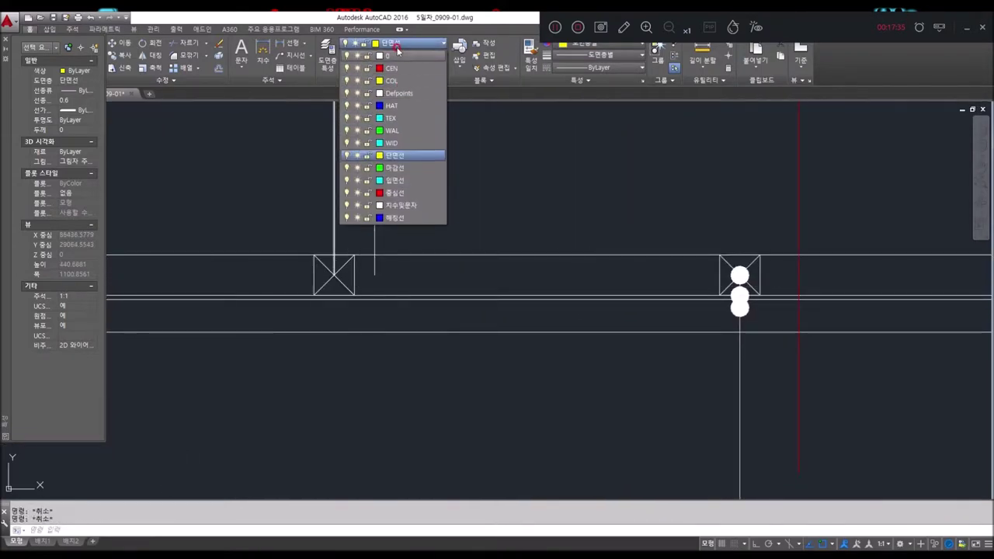
# Make 0 the current layer from the Layer dropdown.
pyautogui.click(400, 57)
pyautogui.write('l')
pyautogui.press('Return')
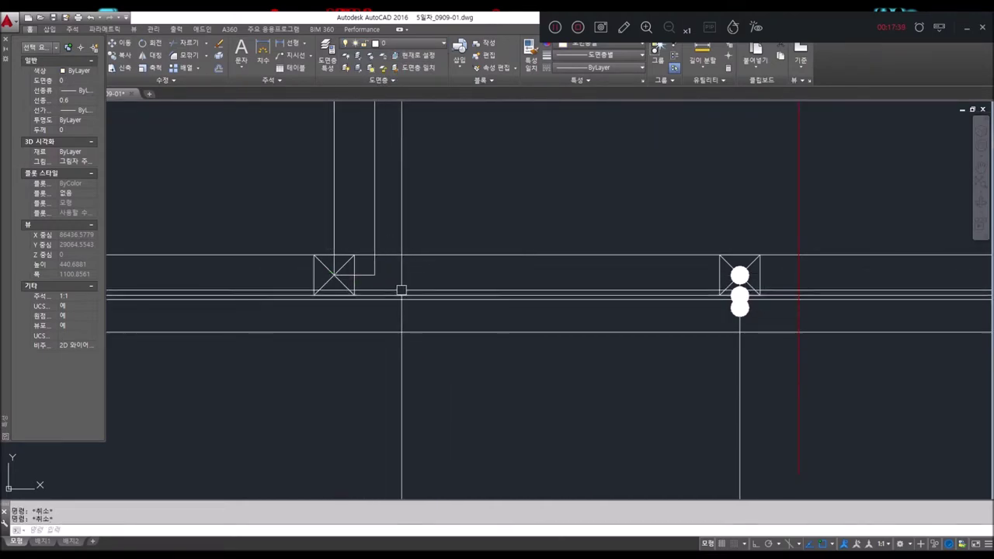
pyautogui.scroll(-4, 401, 291)
pyautogui.scroll(-2, 344, 310)
pyautogui.scroll(-3, 548, 284)
pyautogui.scroll(-2, 635, 432)
pyautogui.scroll(-3, 636, 432)
pyautogui.scroll(3, 765, 315)
pyautogui.scroll(2, 549, 170)
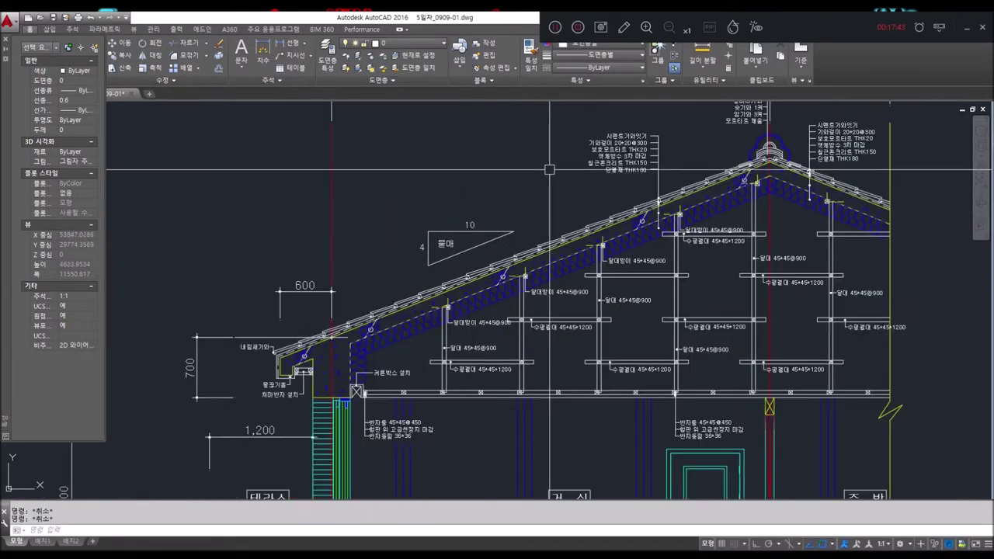
pyautogui.scroll(2, 548, 169)
# Select the six-line 시멘트기와잇기 roof callout and its leader line for copying.
pyautogui.write('o')
pyautogui.press('Return')
pyautogui.click(584, 270)
pyautogui.click(459, 185)
pyautogui.scroll(3, 558, 283)
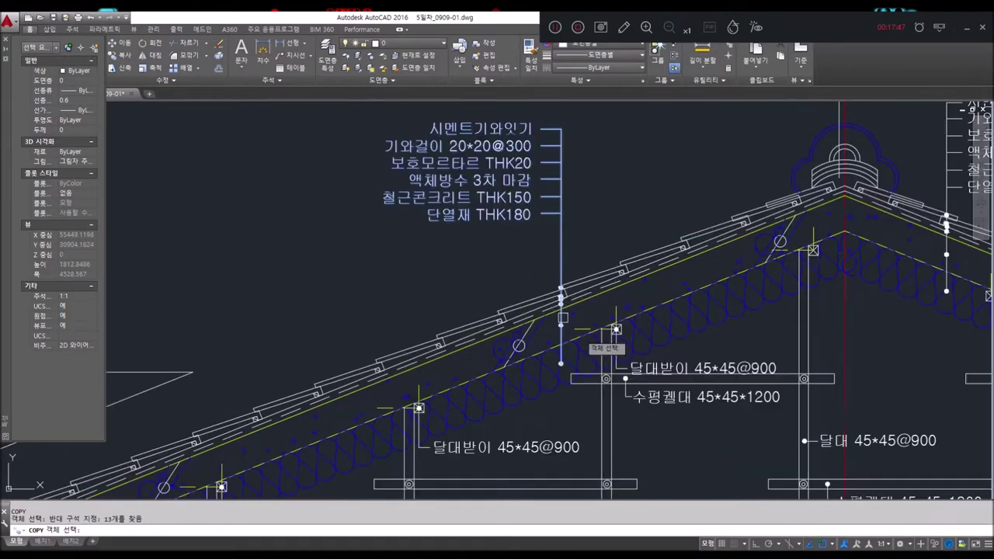
pyautogui.scroll(3, 558, 283)
pyautogui.click(568, 294)
pyautogui.scroll(-2, 610, 421)
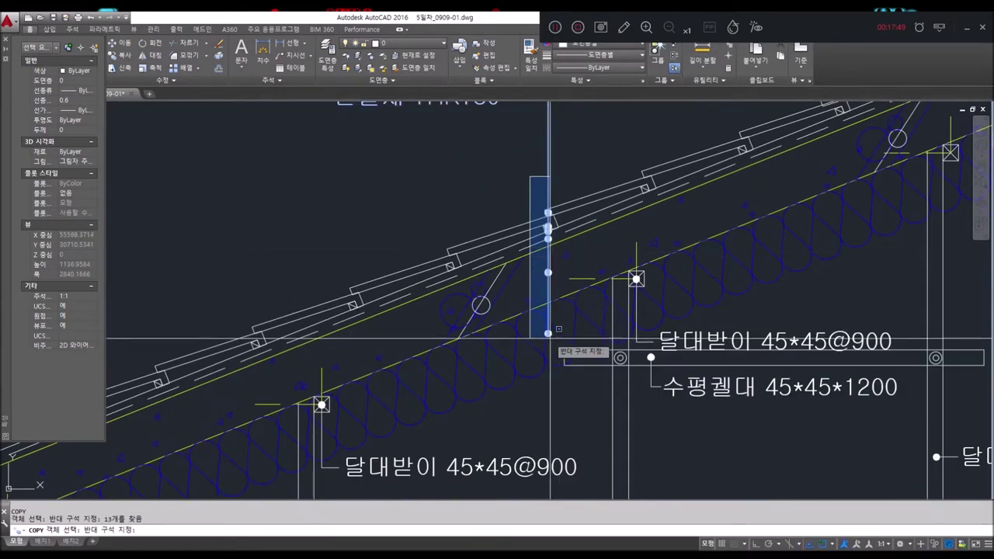
pyautogui.click(556, 344)
pyautogui.scroll(5, 565, 243)
pyautogui.scroll(2, 501, 200)
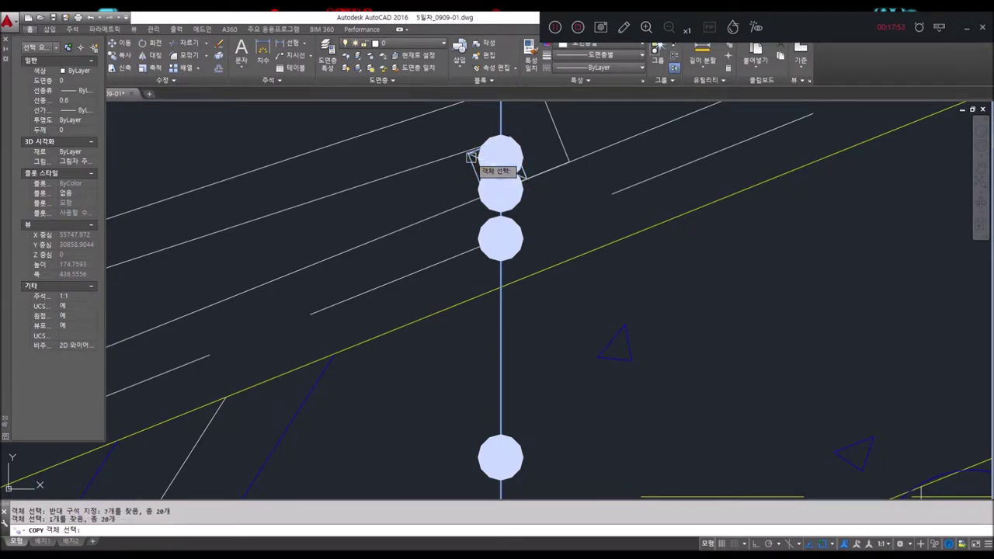
pyautogui.scroll(-2, 518, 174)
pyautogui.scroll(4, 502, 215)
pyautogui.scroll(4, 481, 160)
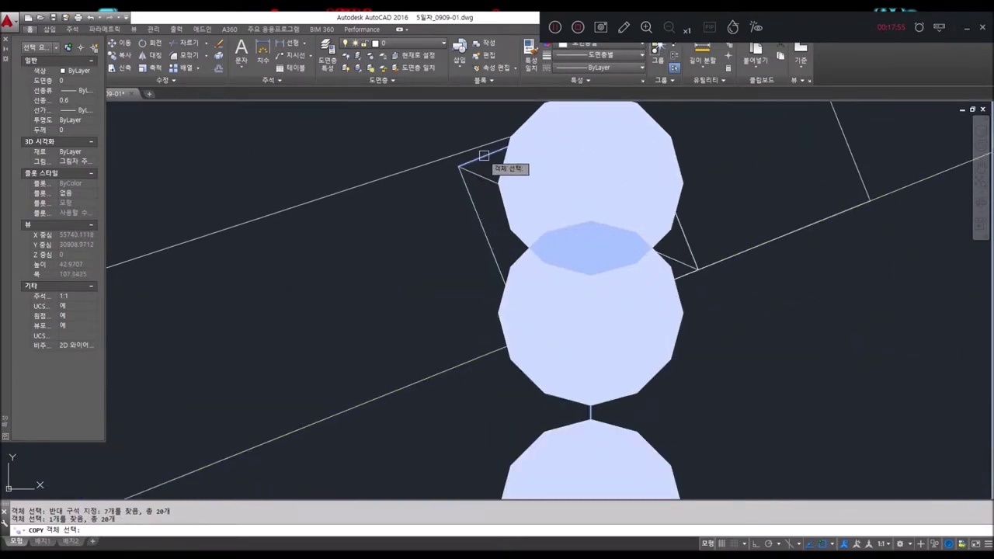
pyautogui.scroll(-4, 481, 165)
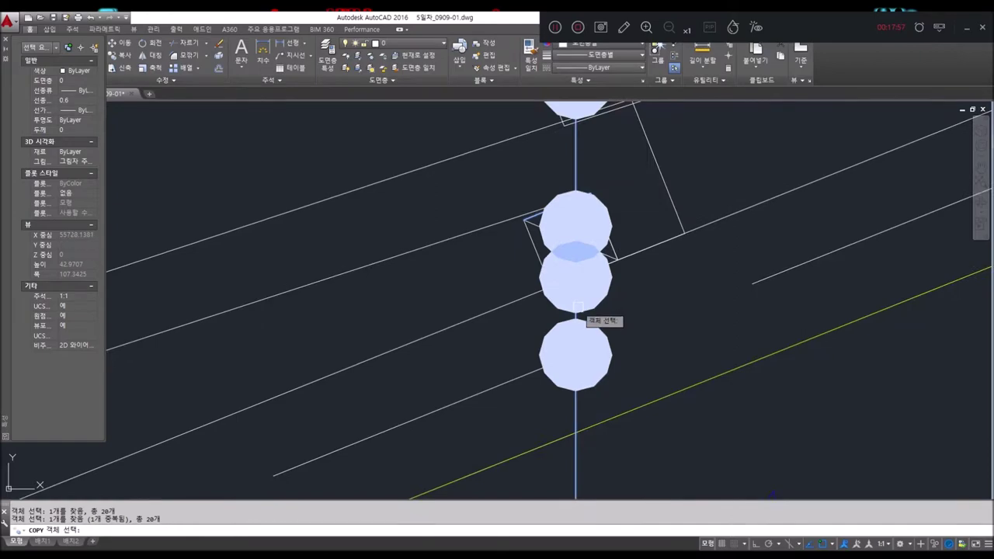
pyautogui.scroll(-2, 572, 219)
pyautogui.scroll(3, 544, 248)
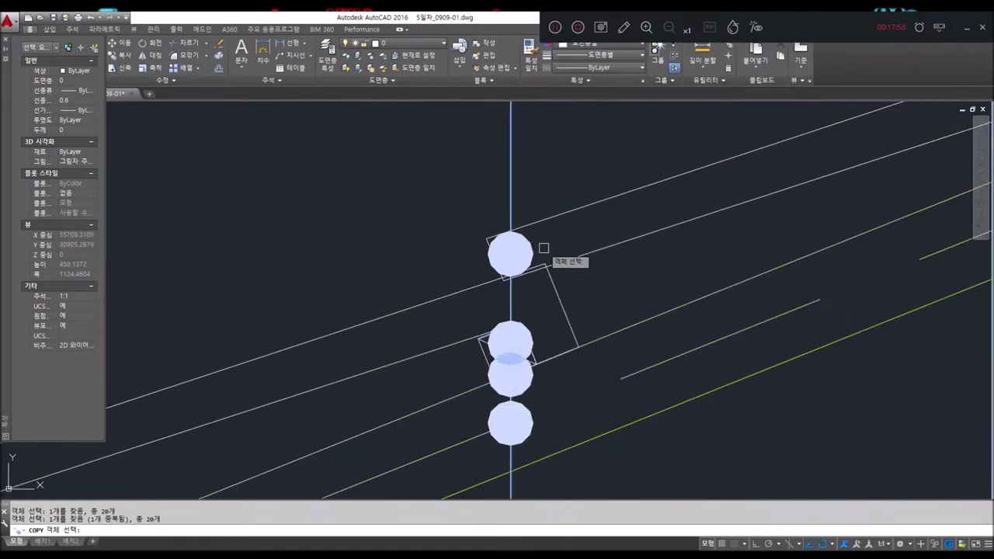
# Copy the roof callout from its leader point to a spot lower on the left slope.
pyautogui.click(506, 353)
pyautogui.scroll(-3, 637, 287)
pyautogui.scroll(-3, 489, 326)
pyautogui.scroll(-3, 283, 275)
pyautogui.scroll(5, 371, 275)
pyautogui.scroll(3, 544, 272)
pyautogui.scroll(2, 589, 264)
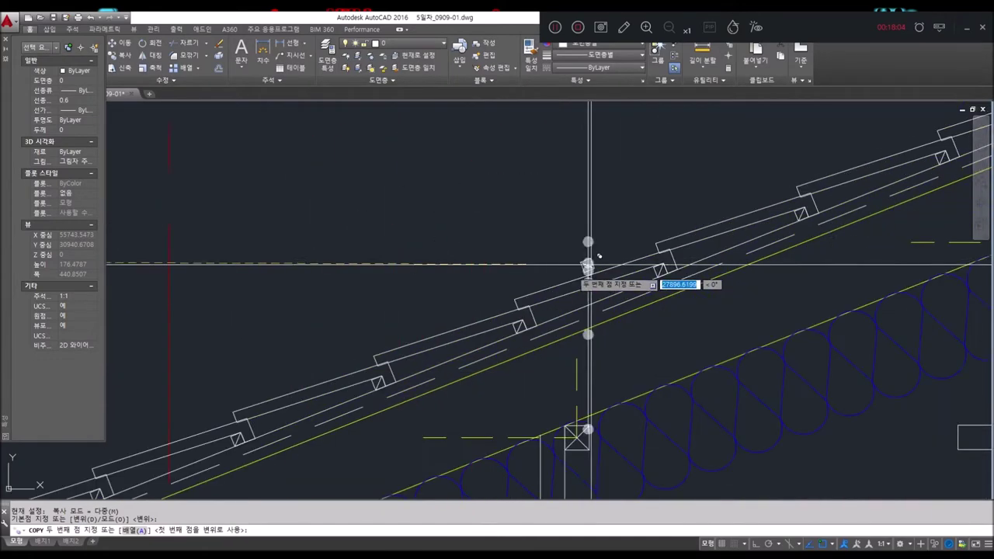
pyautogui.scroll(3, 648, 275)
pyautogui.click(652, 277)
pyautogui.scroll(-3, 458, 357)
pyautogui.scroll(-2, 477, 434)
pyautogui.scroll(-2, 477, 469)
pyautogui.scroll(2, 477, 466)
pyautogui.scroll(-3, 512, 438)
pyautogui.scroll(4, 507, 407)
pyautogui.scroll(2, 512, 400)
pyautogui.scroll(3, 513, 400)
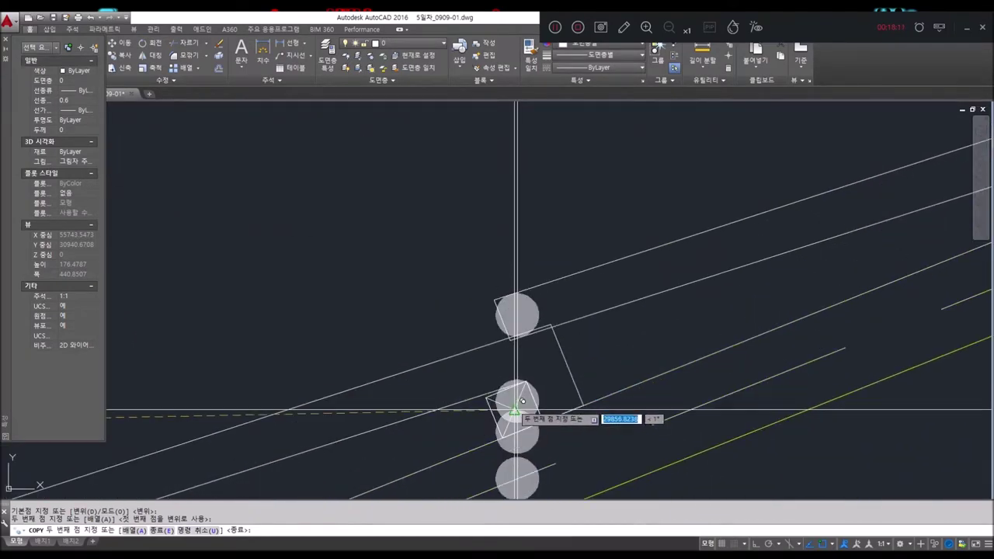
pyautogui.scroll(-3, 511, 404)
pyautogui.scroll(-2, 731, 425)
pyautogui.scroll(-4, 731, 426)
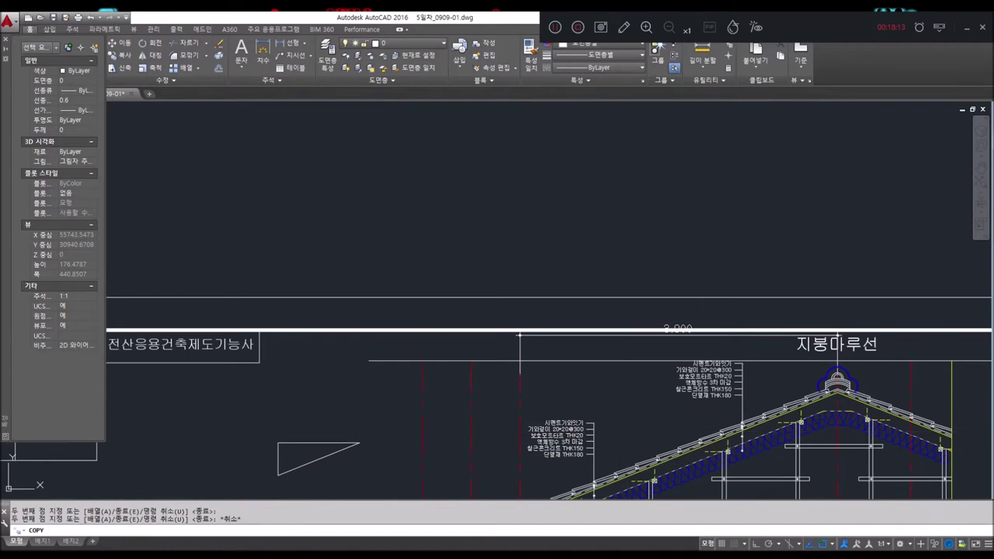
# End the copy and erase the 지붕마루선 ridge label.
pyautogui.press('Return')
pyautogui.scroll(4, 645, 391)
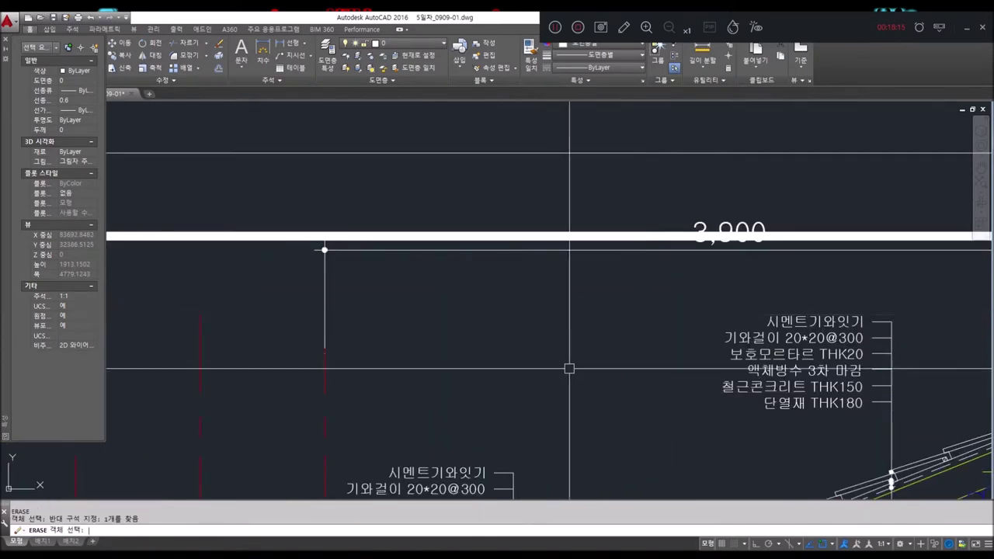
pyautogui.press('Return')
pyautogui.scroll(-5, 569, 369)
pyautogui.scroll(3, 552, 494)
pyautogui.scroll(2, 552, 494)
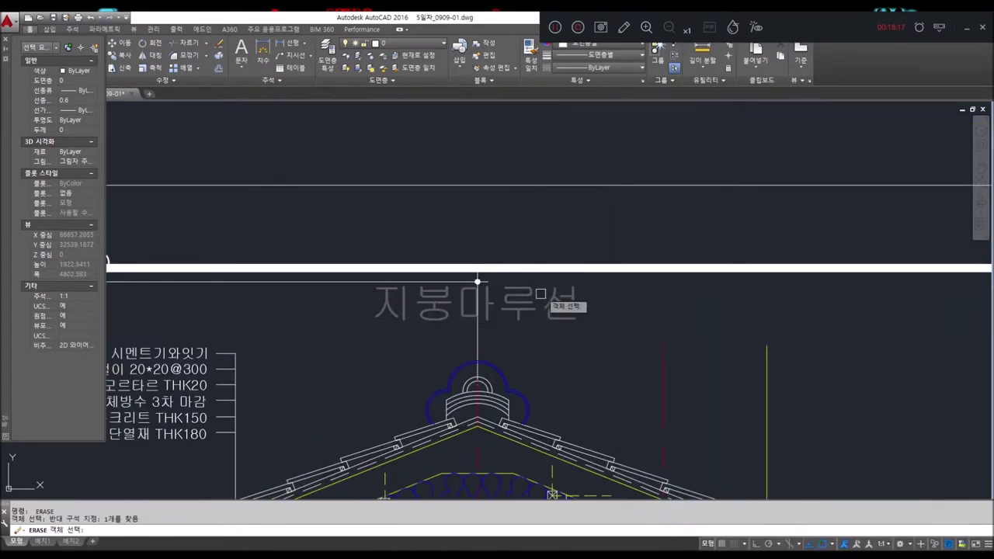
pyautogui.press('Return')
pyautogui.click(440, 294)
pyautogui.scroll(-4, 440, 294)
pyautogui.scroll(-2, 393, 351)
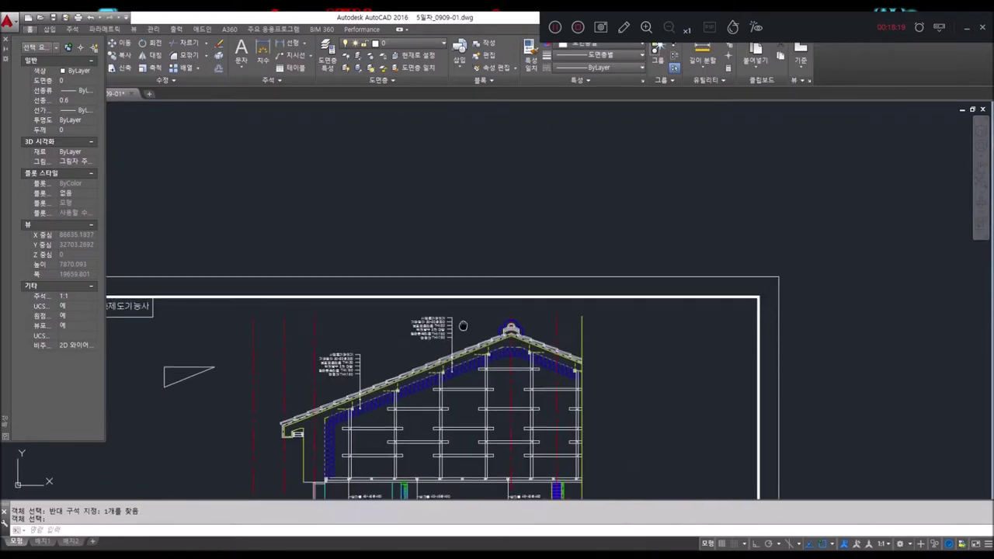
pyautogui.scroll(1, 393, 351)
pyautogui.scroll(-4, 412, 350)
pyautogui.scroll(2, 435, 399)
pyautogui.scroll(3, 282, 348)
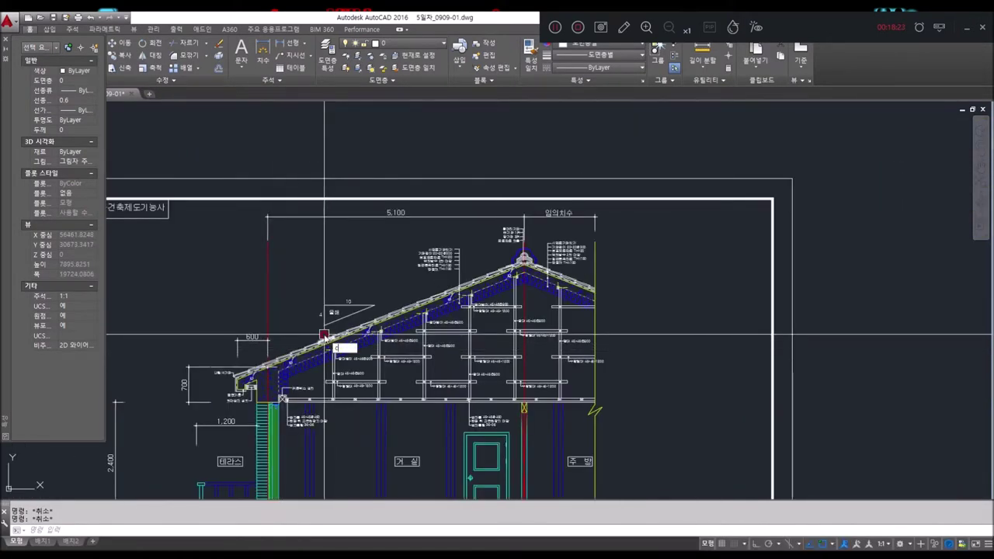
pyautogui.scroll(5, 323, 307)
# Window-select the 4:10 물매 slope triangle for copying, then cancel the copy.
pyautogui.write('co')
pyautogui.press('Return')
pyautogui.click(451, 351)
pyautogui.click(402, 221)
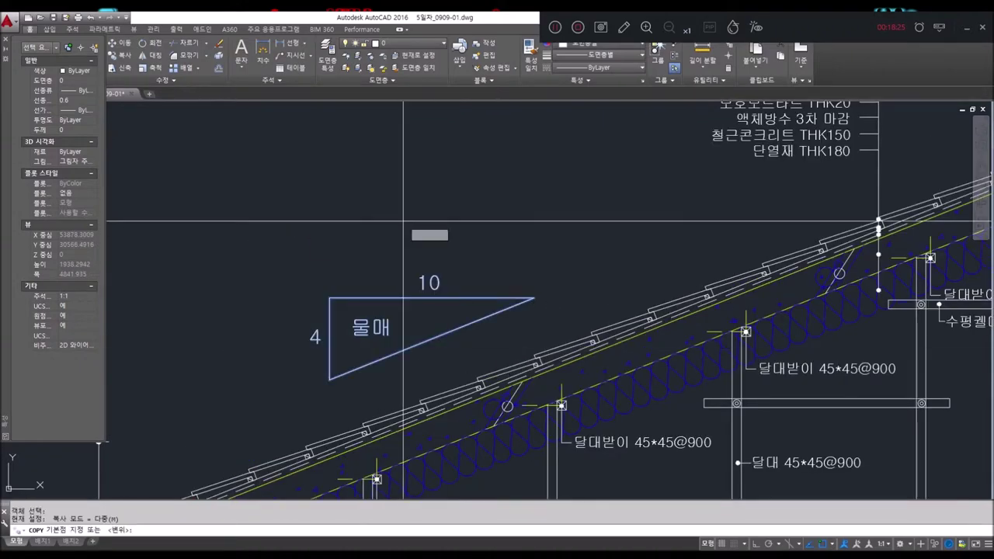
pyautogui.scroll(-5, 600, 248)
pyautogui.scroll(3, 590, 324)
pyautogui.scroll(3, 724, 353)
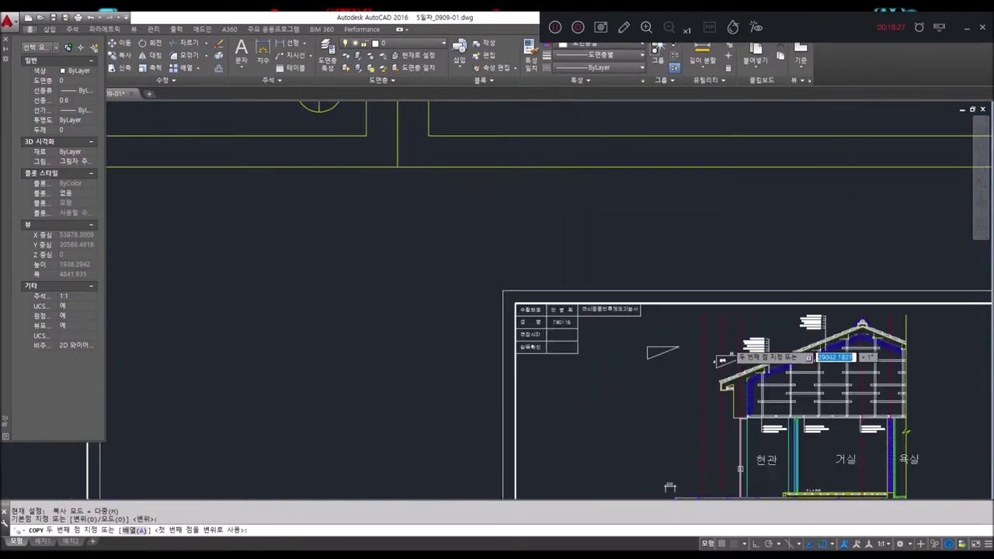
pyautogui.scroll(1, 560, 352)
pyautogui.press('Escape')
pyautogui.scroll(-4, 497, 341)
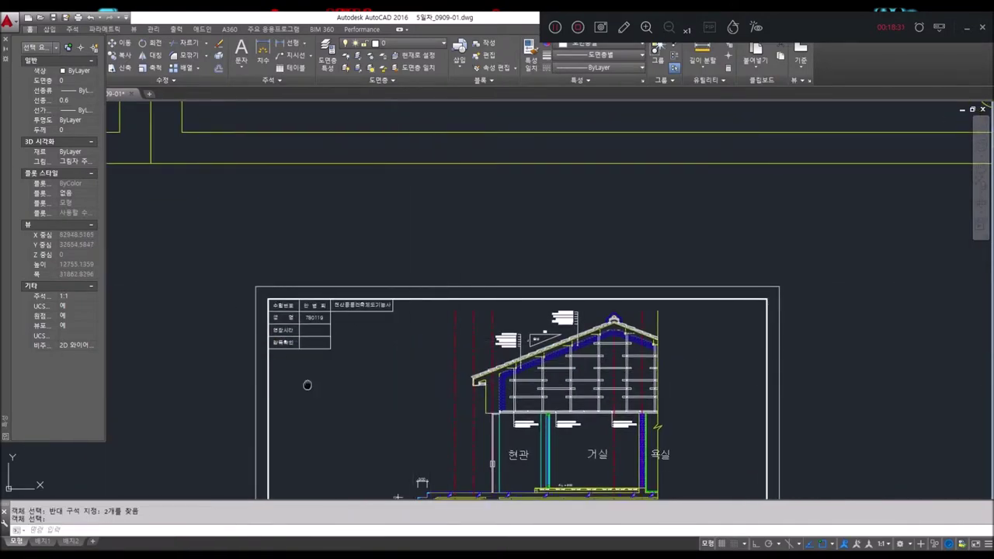
# Pan and zoom into the roof section's ceiling-joist and purlin labels.
pyautogui.moveTo(333, 384); pyautogui.dragTo(368, 362, button='middle')
pyautogui.scroll(2, 368, 349)
pyautogui.scroll(2, 357, 357)
pyautogui.scroll(2, 339, 371)
pyautogui.scroll(5, 340, 371)
pyautogui.scroll(-1, 513, 371)
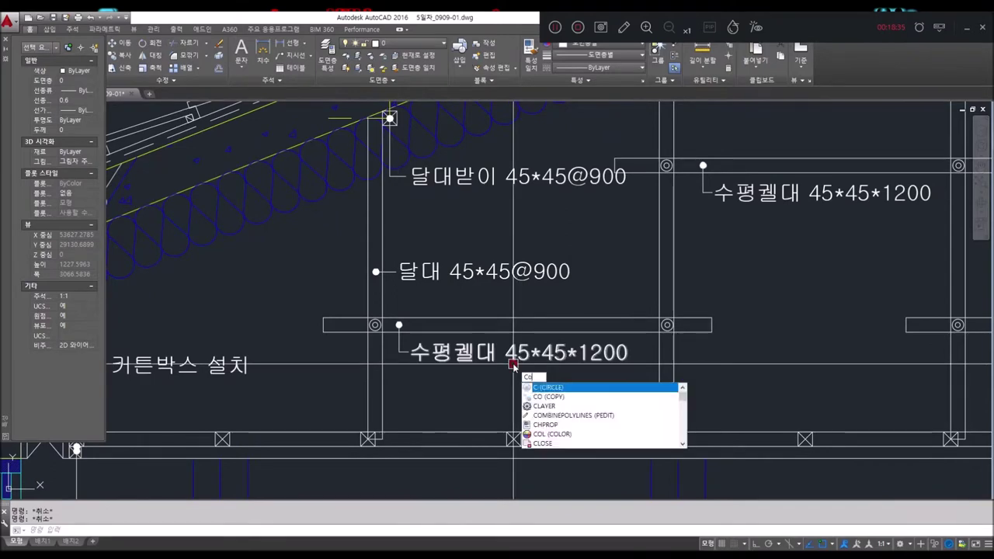
# Select the 수평켈대 45*45*1200 label and leader for copying, based at its leader dot.
pyautogui.write('o')
pyautogui.press('Return')
pyautogui.scroll(1, 513, 365)
pyautogui.scroll(4, 333, 273)
pyautogui.click(339, 271)
pyautogui.scroll(-5, 677, 397)
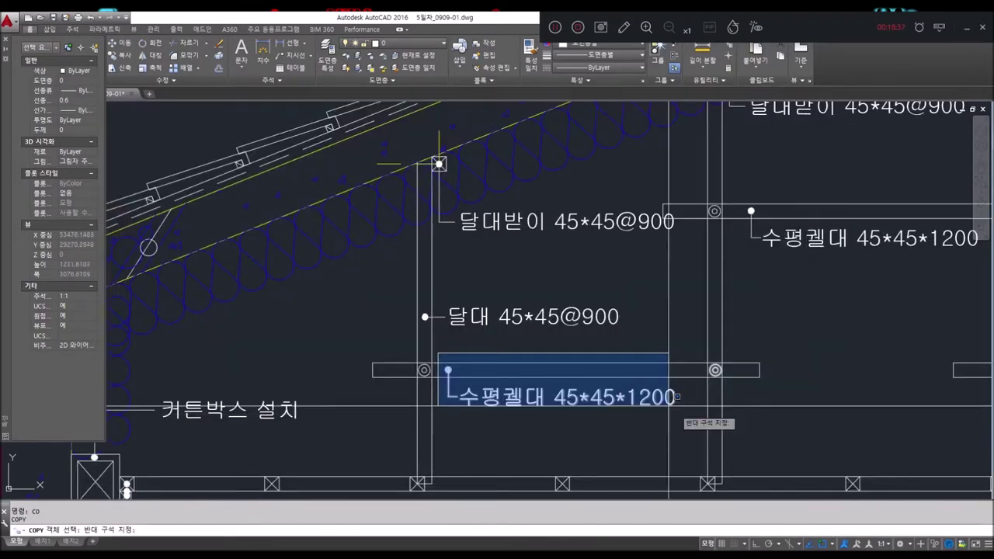
pyautogui.click(676, 397)
pyautogui.press('Return')
pyautogui.scroll(6, 448, 370)
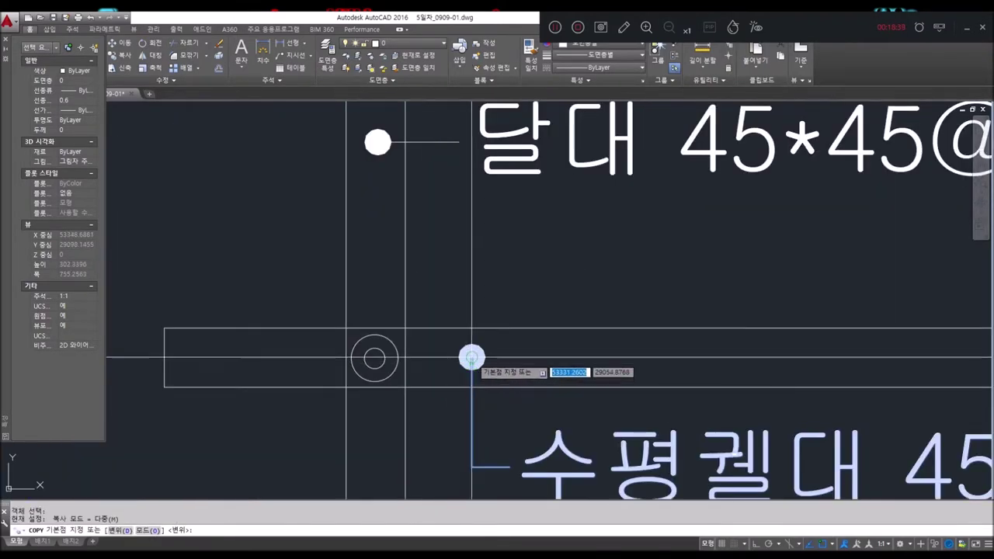
pyautogui.click(472, 358)
# Pan and zoom along the ceiling frame to the other horizontal purlins.
pyautogui.scroll(-5, 533, 366)
pyautogui.scroll(-3, 543, 373)
pyautogui.scroll(-1, 555, 377)
pyautogui.scroll(-1, 555, 376)
pyautogui.scroll(6, 677, 377)
pyautogui.scroll(6, 538, 375)
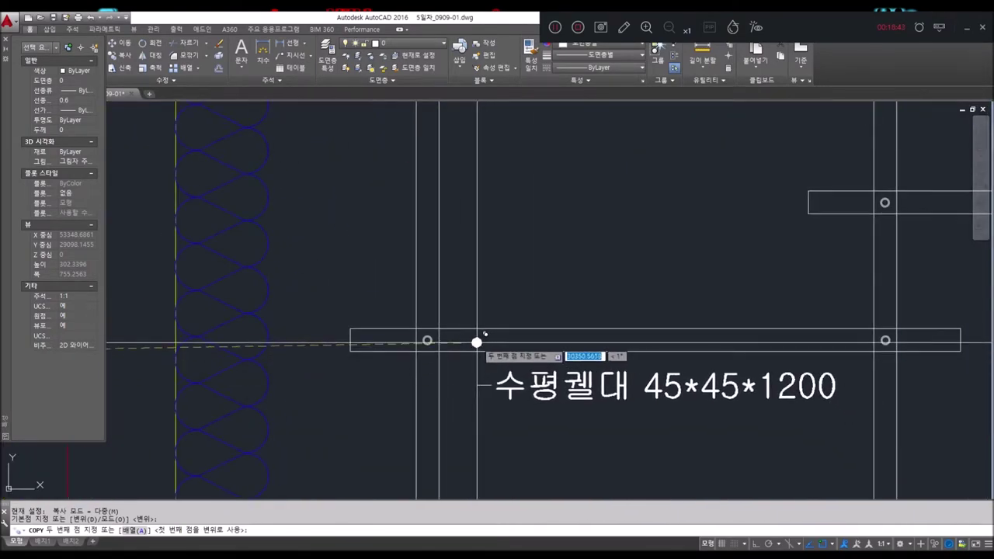
pyautogui.scroll(-5, 608, 350)
pyautogui.scroll(2, 676, 294)
pyautogui.scroll(4, 686, 293)
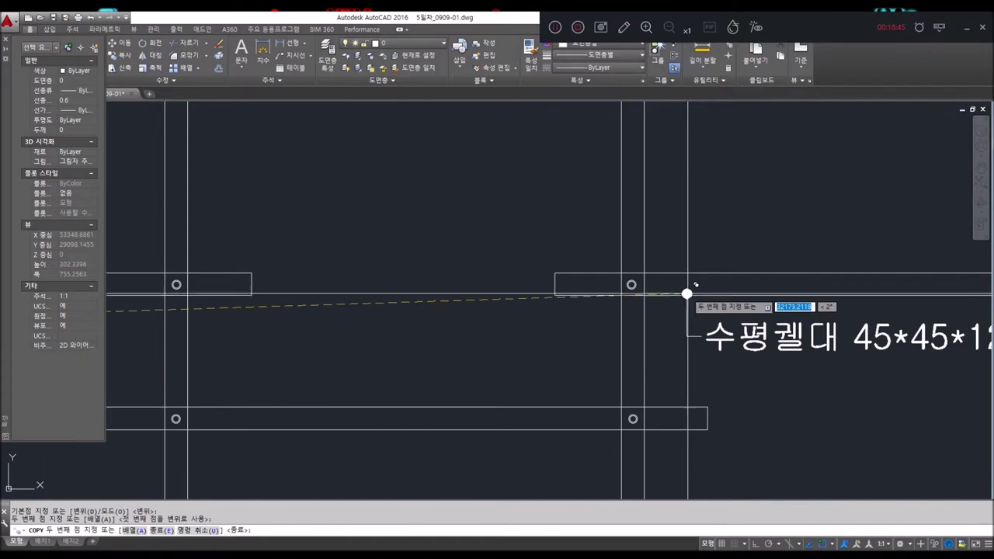
pyautogui.scroll(-2, 665, 320)
pyautogui.scroll(-1, 489, 284)
pyautogui.scroll(4, 392, 274)
pyautogui.scroll(-3, 388, 277)
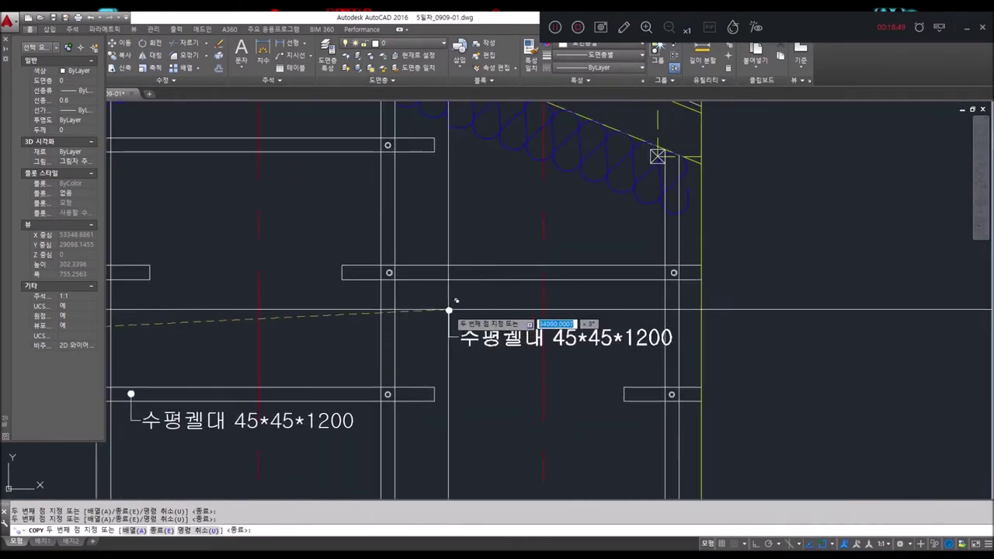
pyautogui.scroll(-1, 435, 271)
pyautogui.scroll(-2, 502, 215)
pyautogui.scroll(-2, 523, 306)
pyautogui.scroll(5, 532, 394)
pyautogui.scroll(2, 517, 349)
pyautogui.scroll(-4, 473, 339)
pyautogui.moveTo(310, 355); pyautogui.dragTo(699, 327, button='middle')
pyautogui.scroll(5, 588, 316)
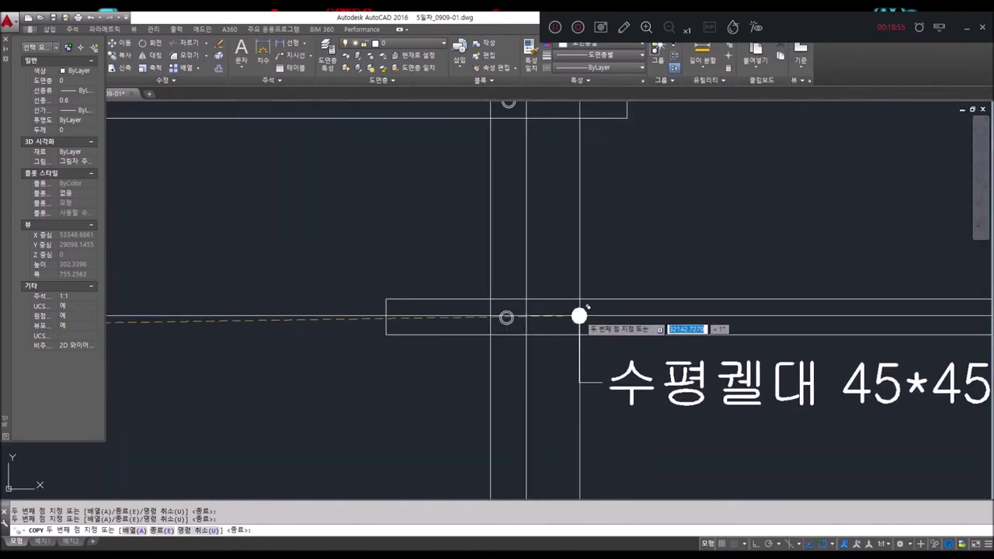
pyautogui.scroll(-5, 580, 316)
pyautogui.scroll(2, 566, 443)
pyautogui.scroll(3, 455, 370)
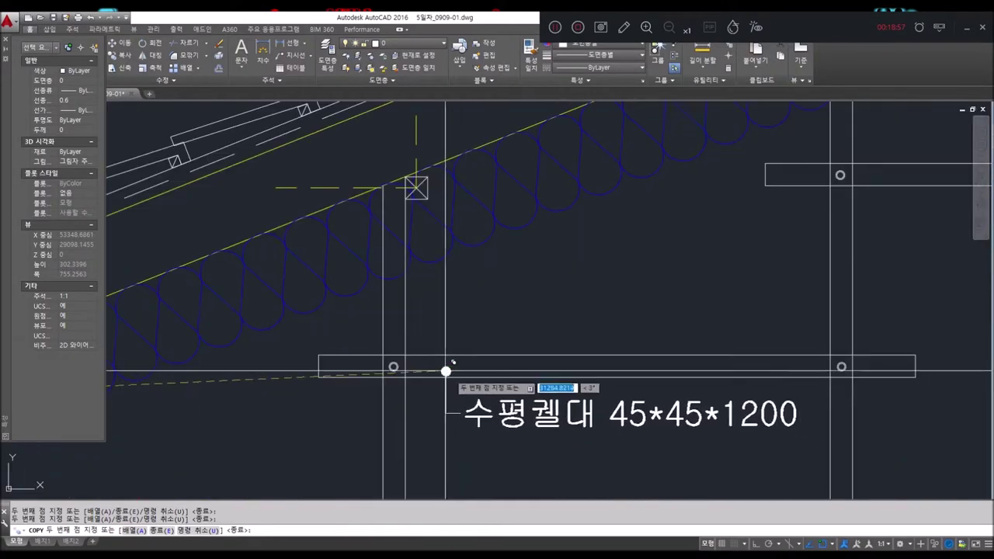
pyautogui.scroll(-4, 444, 366)
pyautogui.moveTo(691, 326); pyautogui.dragTo(499, 355, button='middle')
pyautogui.scroll(4, 582, 288)
pyautogui.moveTo(582, 288); pyautogui.dragTo(597, 245, button='middle')
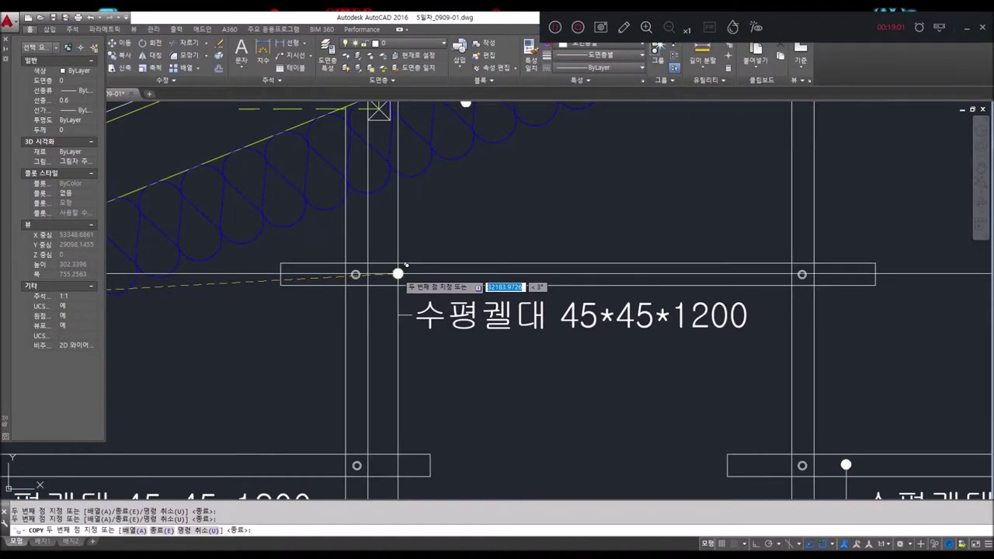
pyautogui.moveTo(398, 273); pyautogui.dragTo(222, 430, button='middle')
pyautogui.scroll(-5, 420, 332)
pyautogui.scroll(1, 455, 333)
pyautogui.scroll(1, 426, 346)
pyautogui.scroll(5, 587, 320)
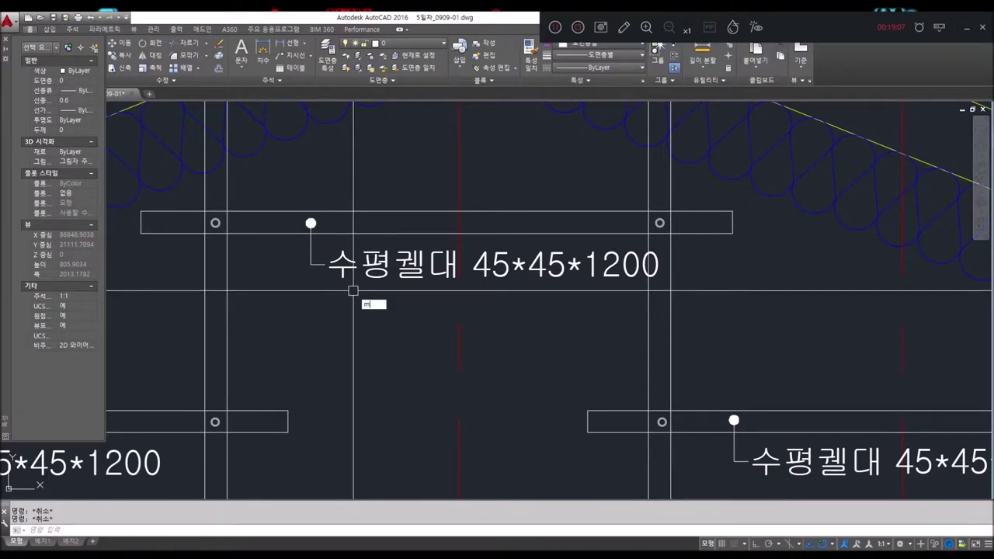
# Start a move and window-select the misplaced 수평켈대 label copy.
pyautogui.press('Return')
pyautogui.click(288, 184)
pyautogui.click(665, 306)
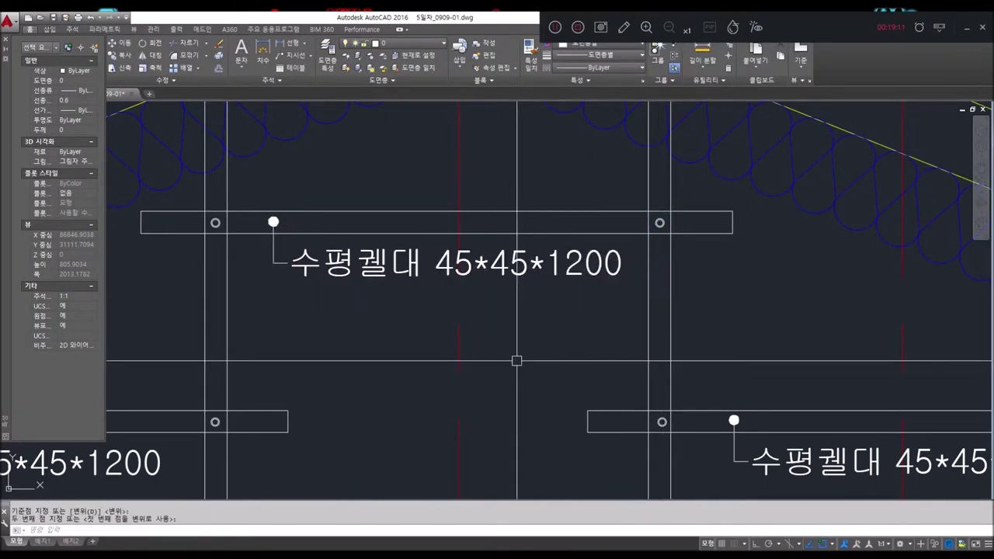
# Start COPY and select the 달대받이 45*45@900 label together with its leader and dot.
pyautogui.scroll(-5, 516, 360)
pyautogui.scroll(-3, 657, 328)
pyautogui.scroll(4, 344, 376)
pyautogui.scroll(4, 344, 376)
pyautogui.press('Escape')
pyautogui.press('Escape')
pyautogui.write('co')
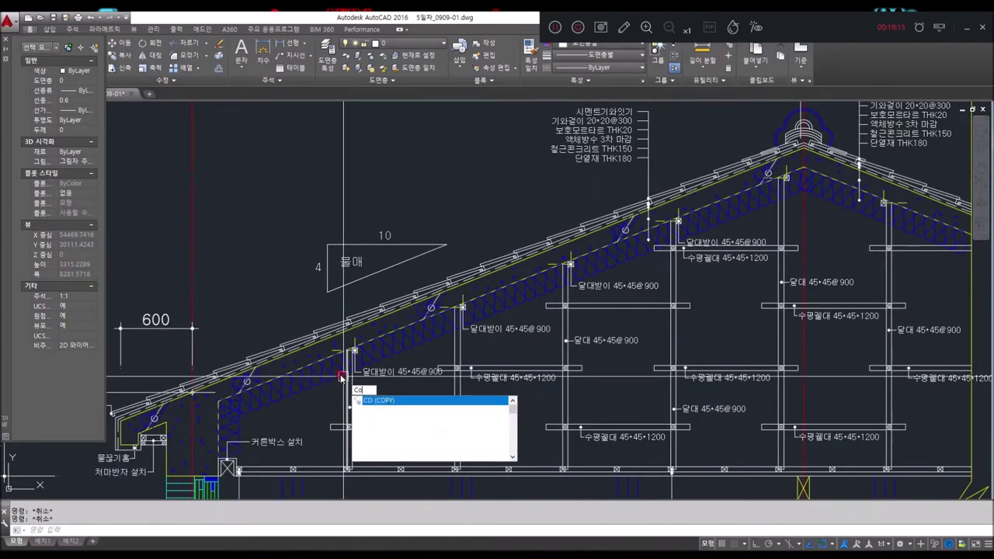
pyautogui.press('Return')
pyautogui.scroll(2, 497, 334)
pyautogui.scroll(3, 437, 284)
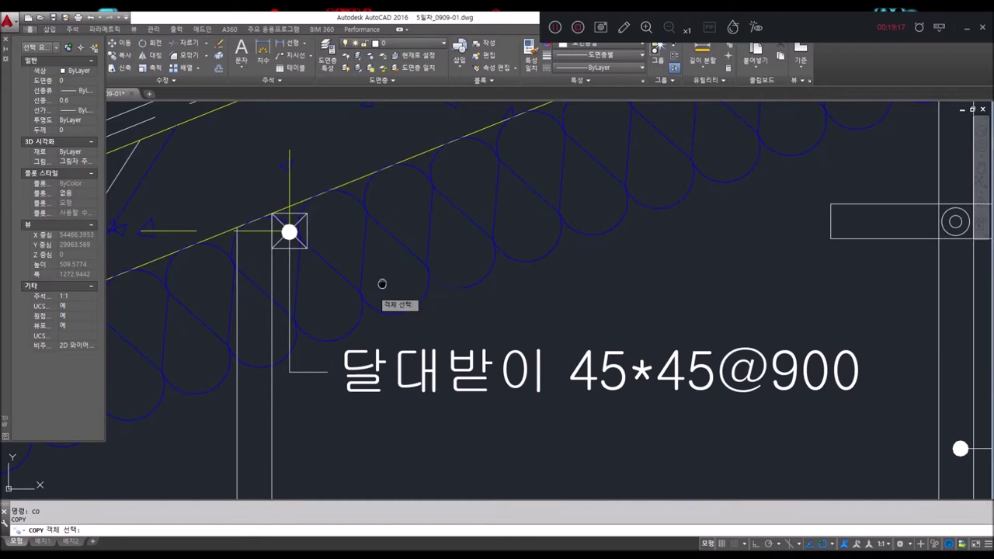
pyautogui.scroll(-2, 381, 283)
pyautogui.click(725, 286)
pyautogui.scroll(3, 575, 312)
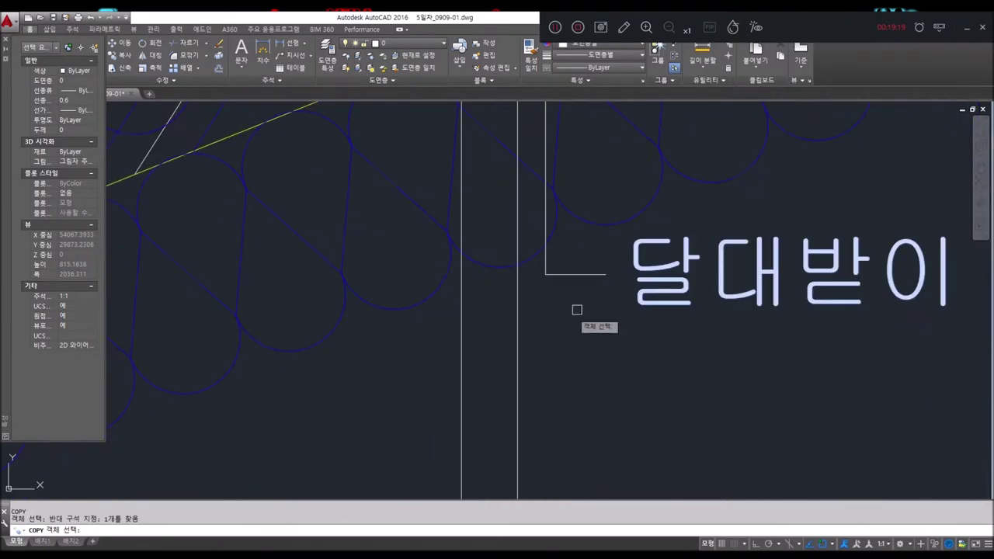
pyautogui.click(542, 268)
pyautogui.scroll(3, 548, 295)
pyautogui.scroll(3, 555, 288)
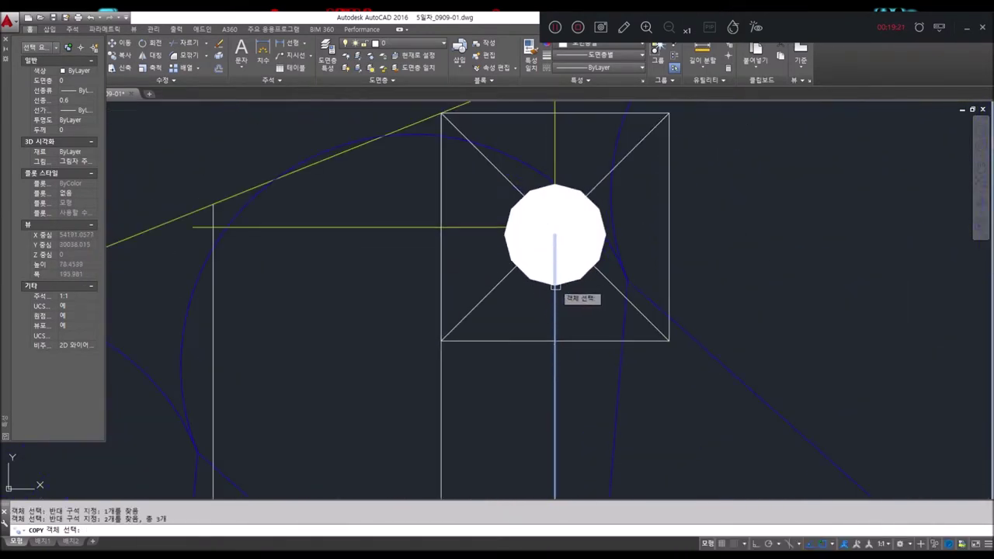
# Place a copy of the 달대받이 label at the next ceiling-joist support along the roof slope.
pyautogui.scroll(-3, 590, 295)
pyautogui.scroll(-3, 593, 326)
pyautogui.scroll(-3, 596, 357)
pyautogui.scroll(-2, 600, 392)
pyautogui.scroll(5, 613, 357)
pyautogui.scroll(2, 543, 249)
pyautogui.scroll(-2, 559, 195)
pyautogui.scroll(-1, 575, 264)
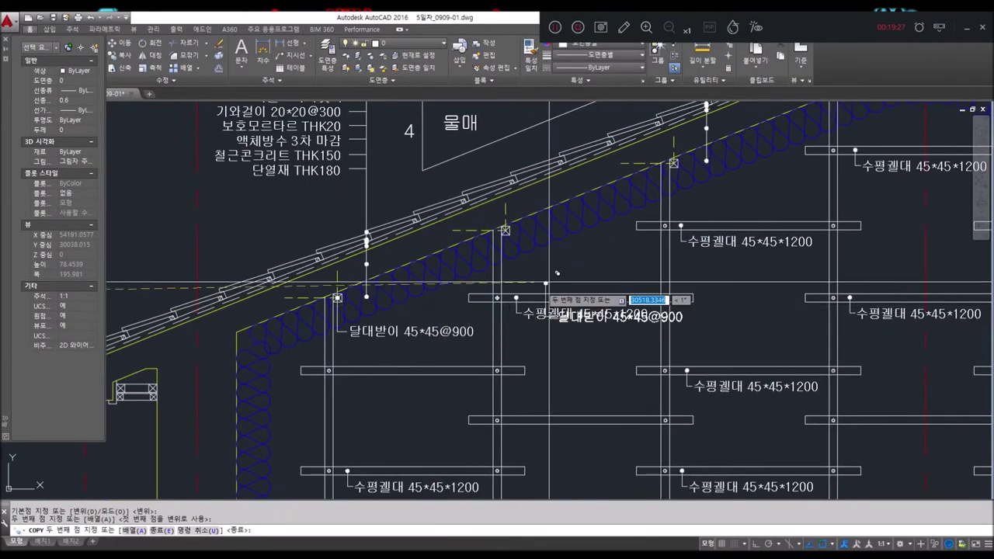
pyautogui.scroll(2, 482, 233)
pyautogui.scroll(4, 520, 217)
pyautogui.click(532, 212)
pyautogui.scroll(-4, 544, 233)
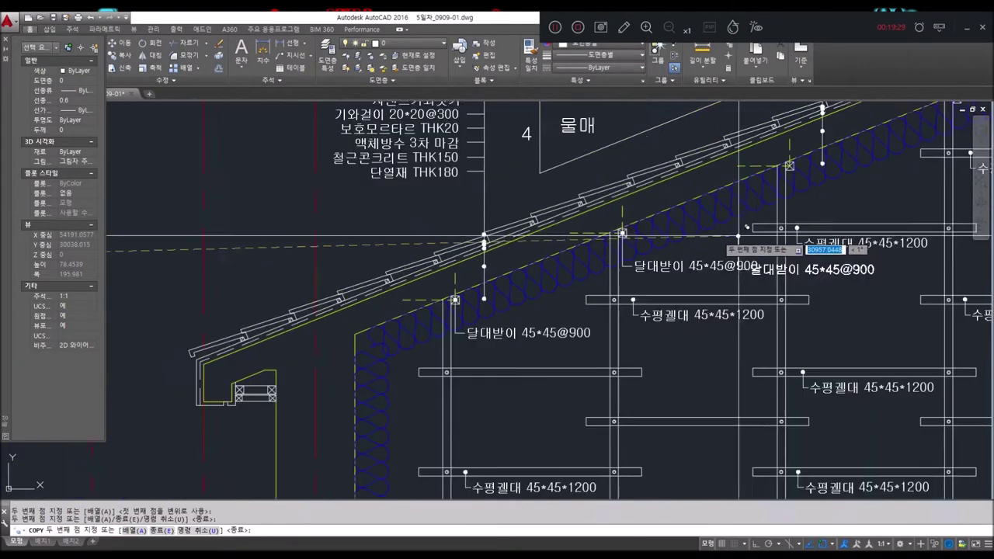
pyautogui.scroll(1, 590, 324)
pyautogui.scroll(3, 598, 288)
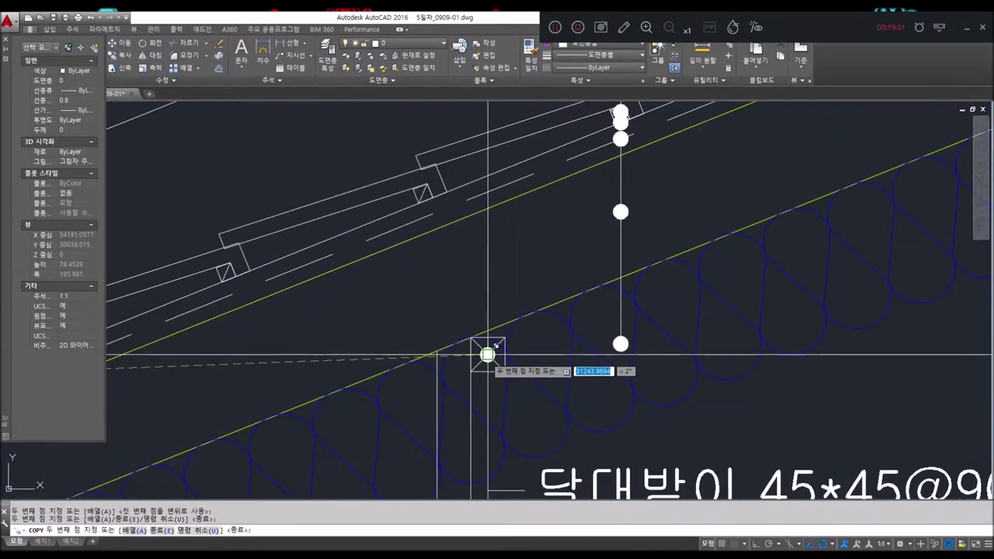
pyautogui.moveTo(714, 342)
pyautogui.mouseDown(button='middle')
pyautogui.moveTo(552, 338)
pyautogui.moveTo(488, 277)
pyautogui.mouseUp(button='middle')
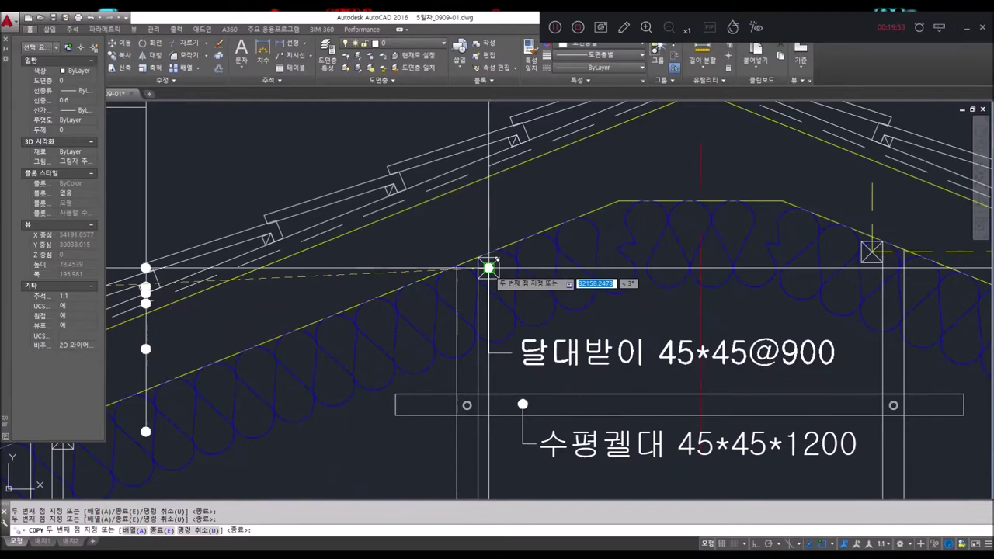
pyautogui.scroll(-4, 489, 268)
pyautogui.scroll(-3, 603, 303)
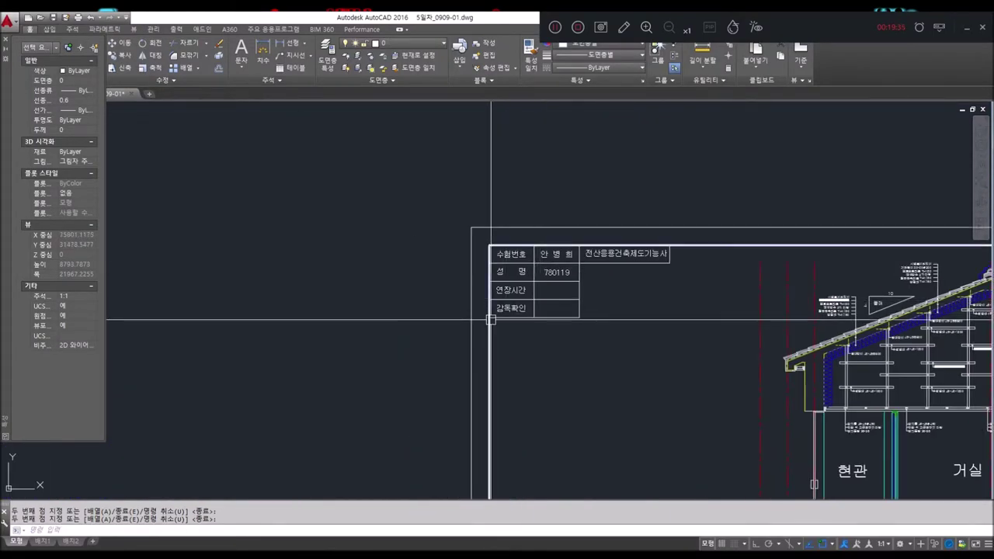
pyautogui.scroll(-3, 491, 318)
pyautogui.scroll(-2, 334, 266)
pyautogui.scroll(4, 421, 288)
pyautogui.scroll(2, 441, 329)
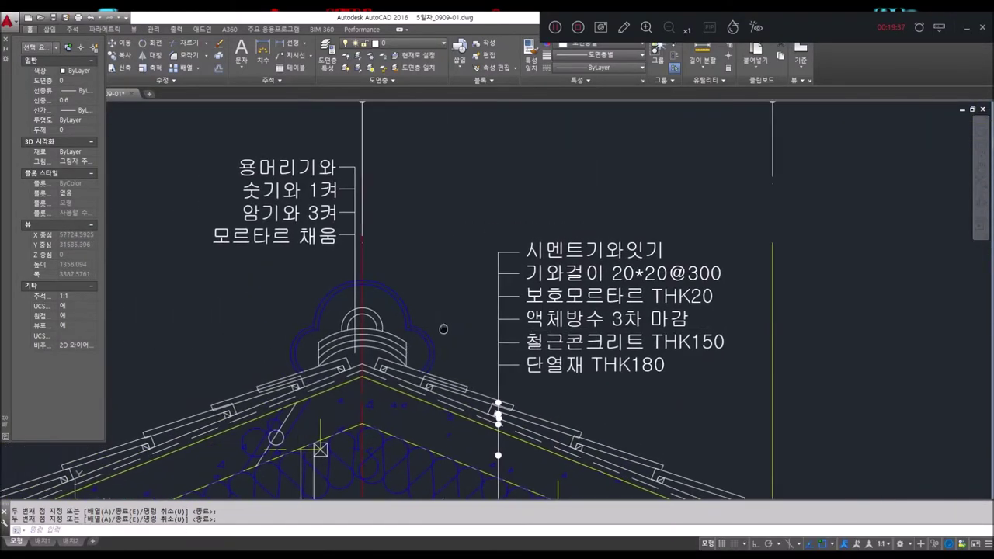
# Window-select the four-line 용머리기와 ridge tile note and take the ridge point as base.
pyautogui.press('Escape')
pyautogui.press('Escape')
pyautogui.scroll(2, 316, 218)
pyautogui.click(365, 278)
pyautogui.click(194, 133)
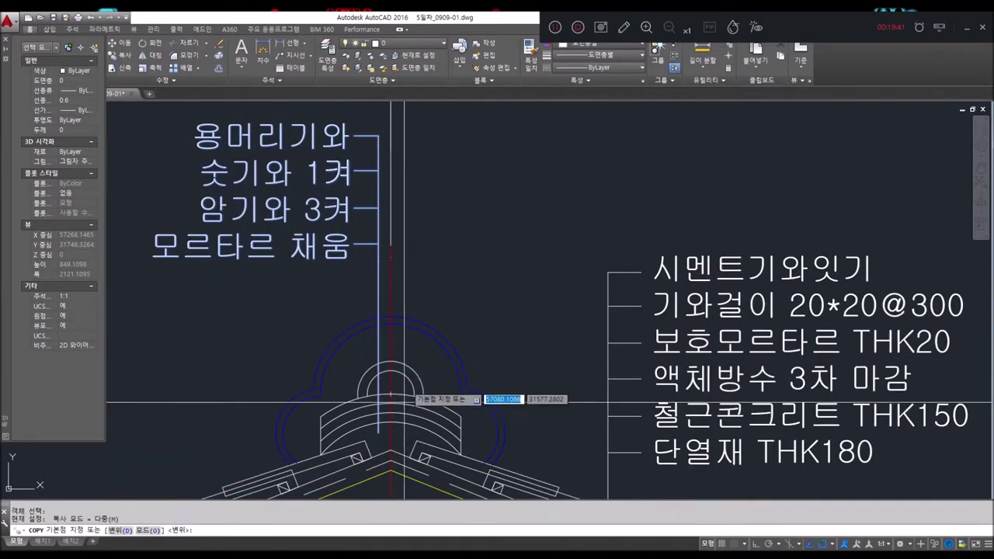
pyautogui.click(379, 433)
# Drop the 용머리기와 note copy onto the house section's ridge peak and recentre the view.
pyautogui.scroll(-4, 800, 396)
pyautogui.scroll(3, 326, 372)
pyautogui.scroll(-2, 469, 388)
pyautogui.scroll(3, 784, 318)
pyautogui.scroll(2, 667, 315)
pyautogui.scroll(3, 675, 349)
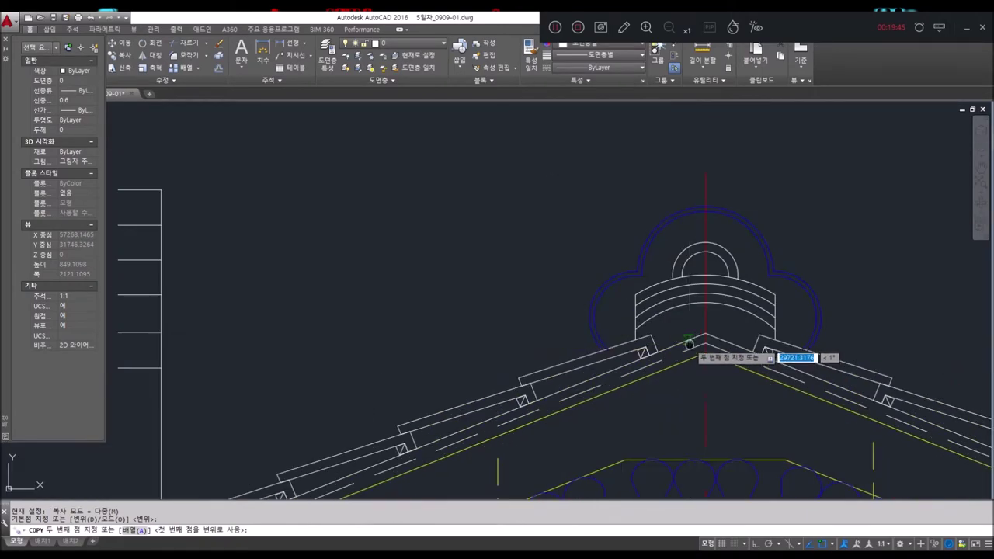
pyautogui.scroll(2, 680, 364)
pyautogui.click(671, 374)
pyautogui.scroll(-3, 674, 376)
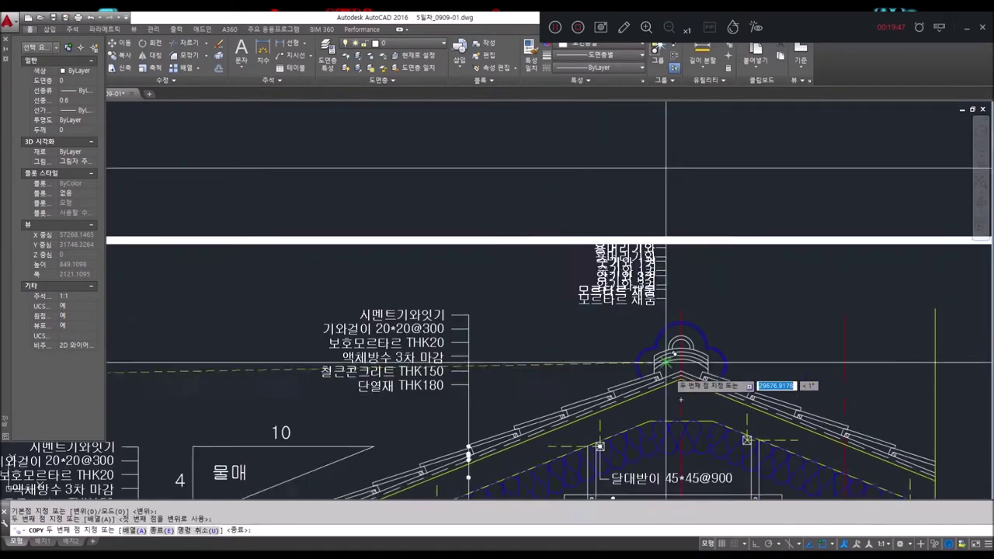
pyautogui.press('Escape')
pyautogui.scroll(-2, 675, 380)
pyautogui.scroll(-2, 621, 310)
pyautogui.scroll(-1, 572, 254)
pyautogui.moveTo(573, 254); pyautogui.dragTo(471, 302, button='middle')
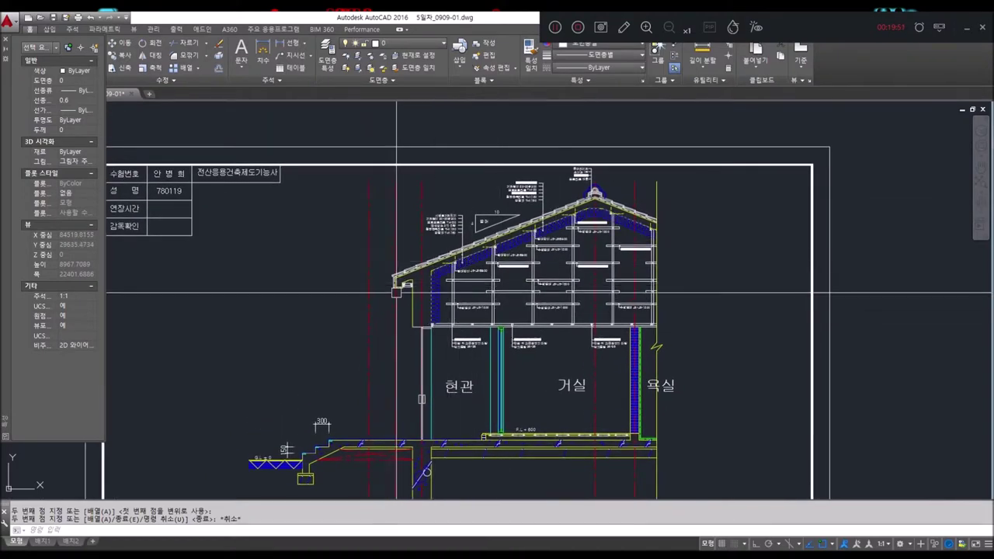
# Pan and zoom to the floor plan entrance dimensioned 2,100, 1,350, 1,200 and 3,900.
pyautogui.scroll(4, 396, 293)
pyautogui.scroll(-2, 392, 298)
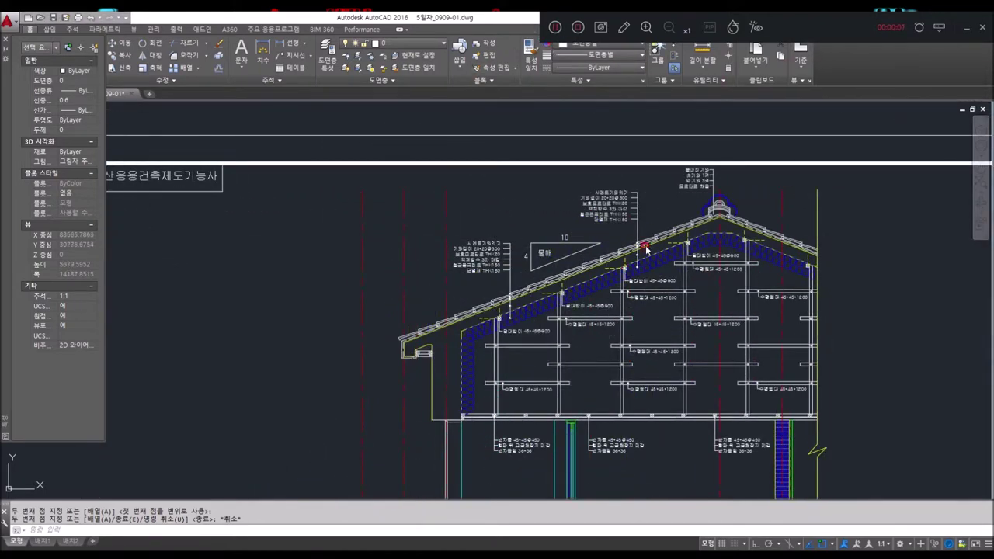
pyautogui.scroll(-3, 494, 256)
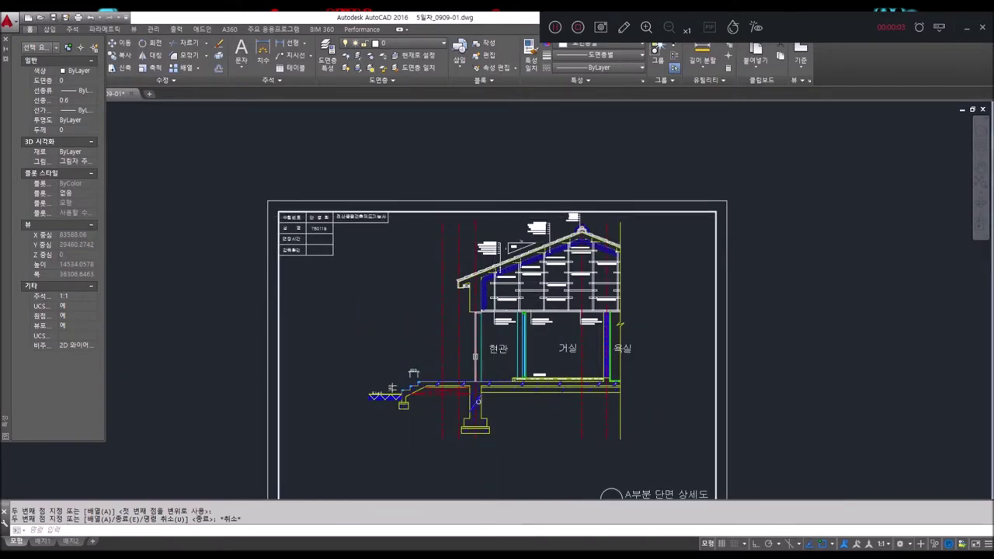
pyautogui.moveTo(544, 204); pyautogui.dragTo(543, 93, button='middle')
pyautogui.scroll(4, 726, 309)
pyautogui.scroll(2, 558, 373)
pyautogui.scroll(2, 543, 341)
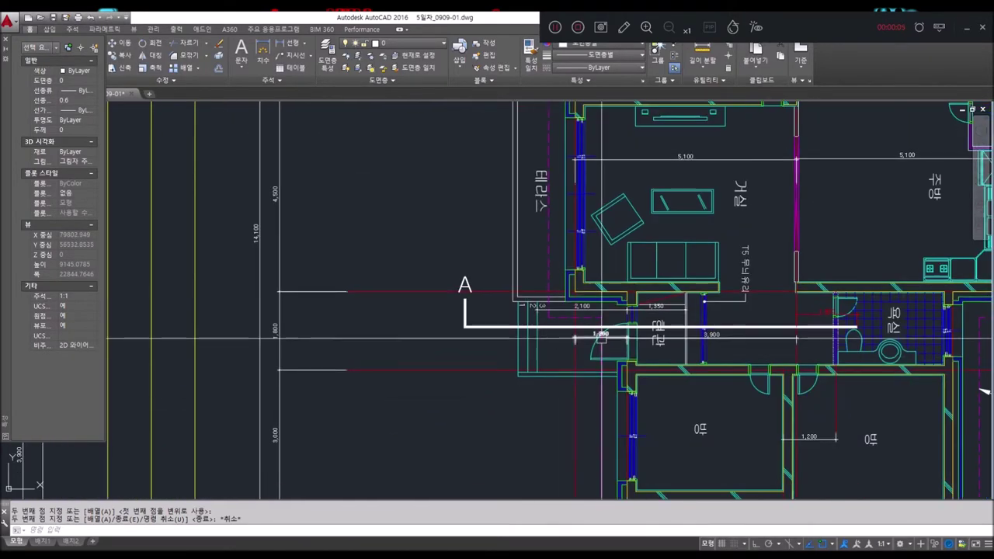
pyautogui.scroll(2, 543, 327)
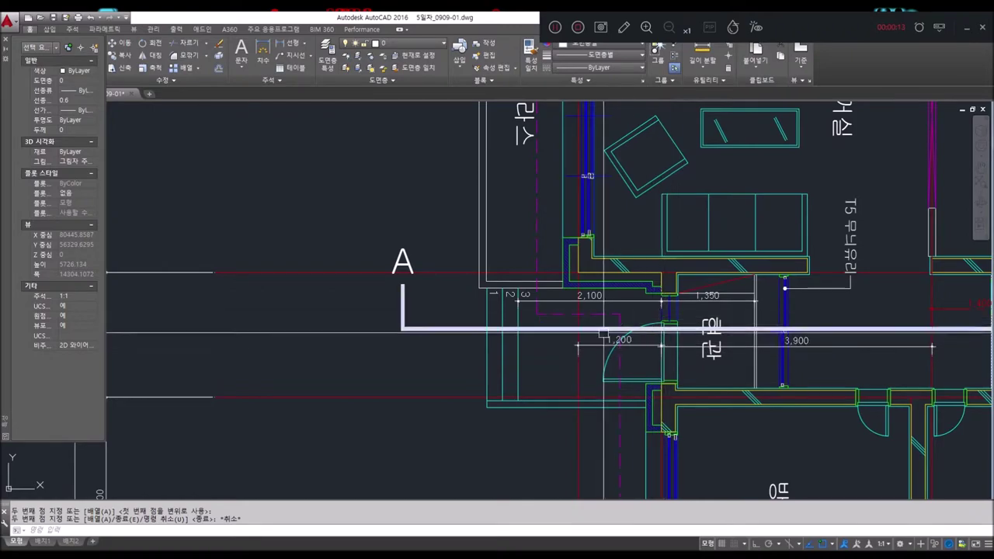
pyautogui.scroll(-5, 588, 354)
pyautogui.scroll(-3, 599, 271)
pyautogui.scroll(2, 599, 271)
# Zoom in on the section eave, abandoning a trial 600 offset and line.
pyautogui.scroll(2, 583, 228)
pyautogui.scroll(5, 640, 265)
pyautogui.scroll(3, 676, 262)
pyautogui.press('Escape')
pyautogui.press('Escape')
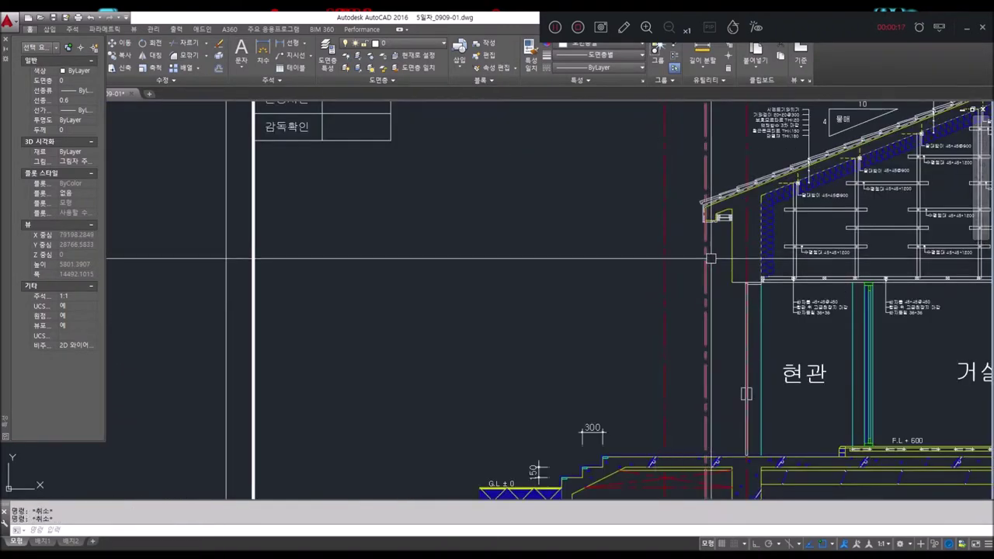
pyautogui.scroll(4, 713, 217)
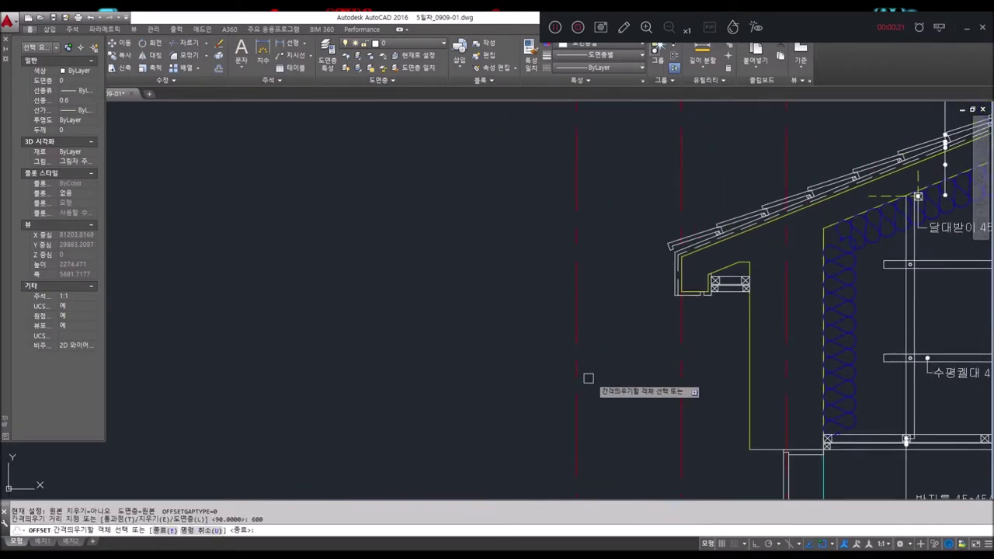
pyautogui.press('Escape')
pyautogui.press('Escape')
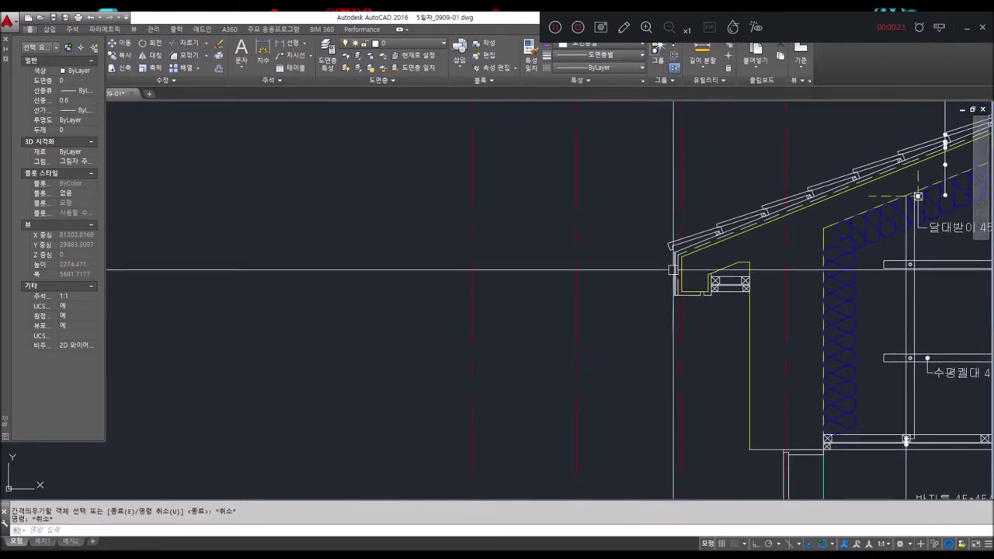
pyautogui.scroll(3, 670, 264)
pyautogui.moveTo(670, 264); pyautogui.dragTo(618, 279, button='middle')
pyautogui.write('L')
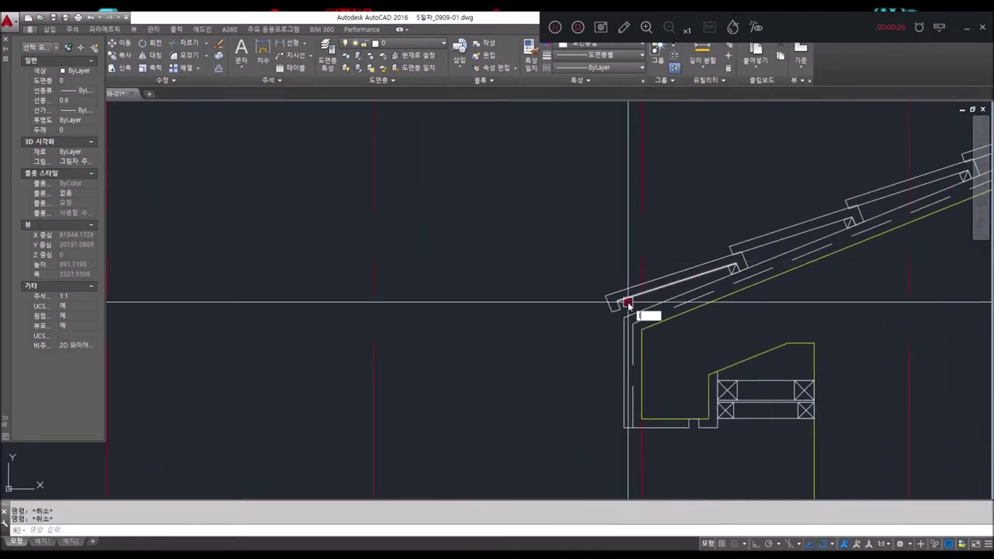
pyautogui.press('Return')
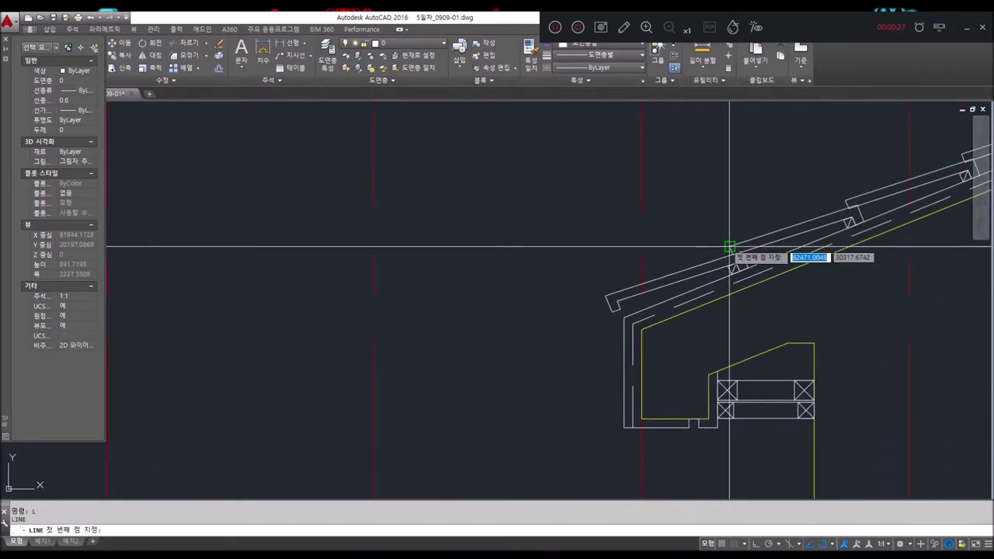
pyautogui.press('Escape')
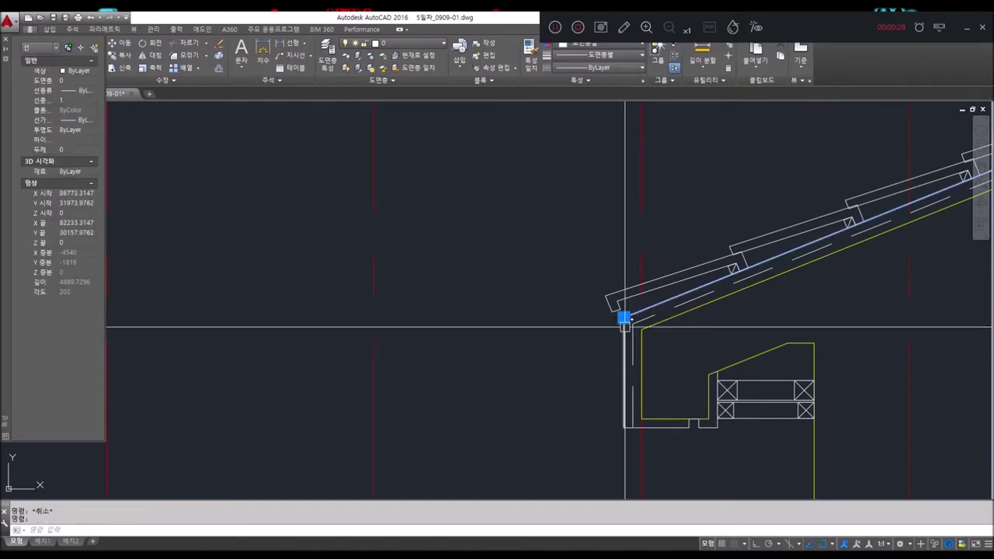
pyautogui.press('Escape')
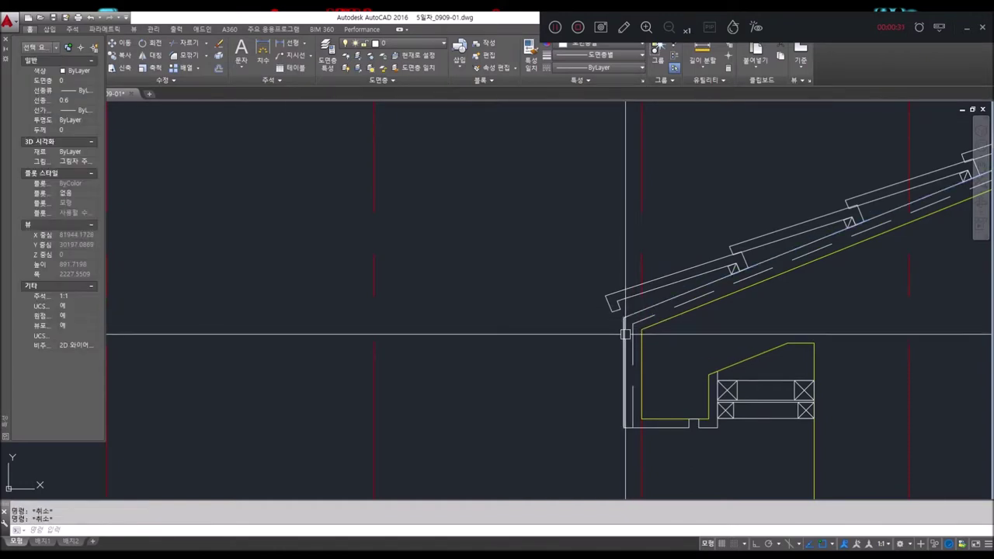
pyautogui.write('ex')
pyautogui.press('Escape')
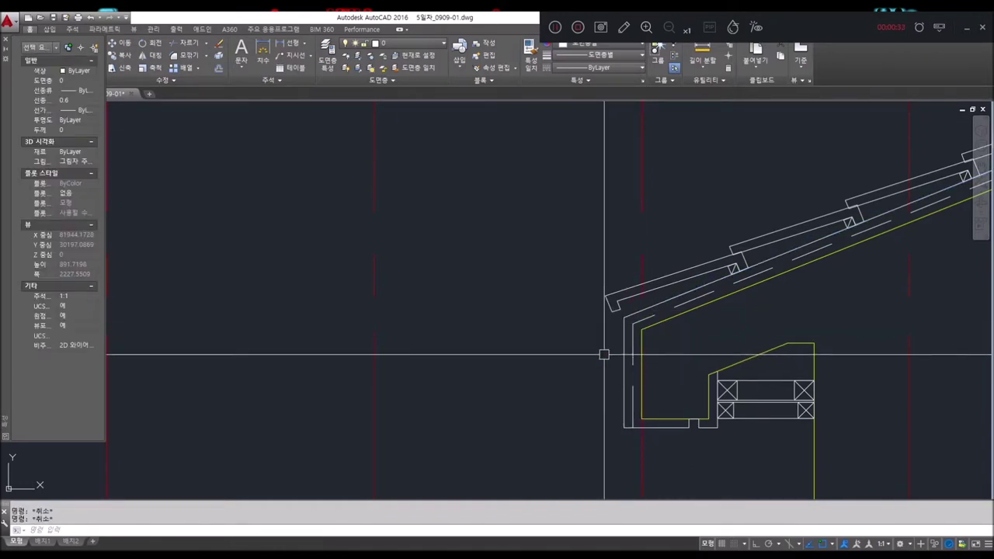
# Use EXTEND (X) to run the roof-slope line from the eave corner down past the wall.
pyautogui.write('x')
pyautogui.press('Return')
pyautogui.scroll(-2, 462, 400)
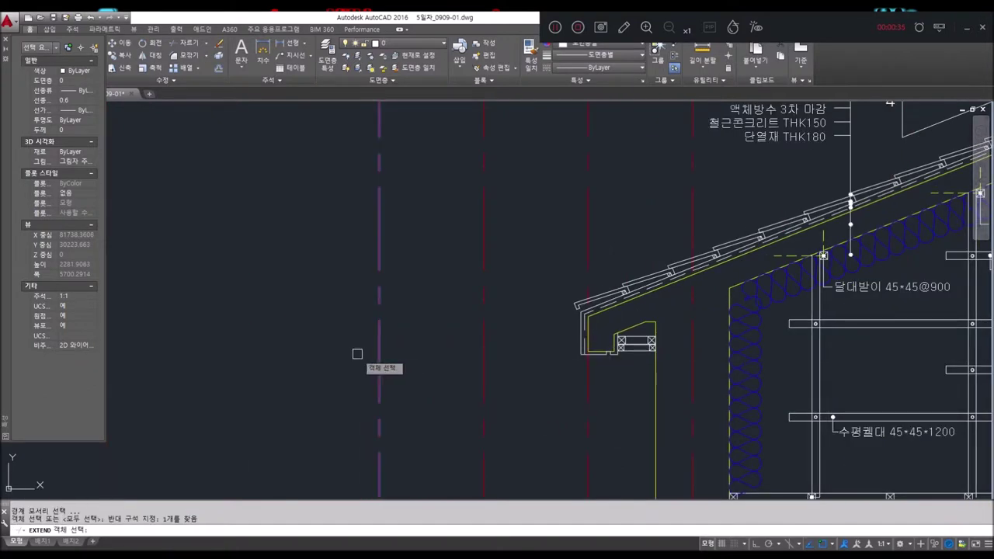
pyautogui.scroll(2, 660, 294)
pyautogui.press('Escape')
pyautogui.press('Escape')
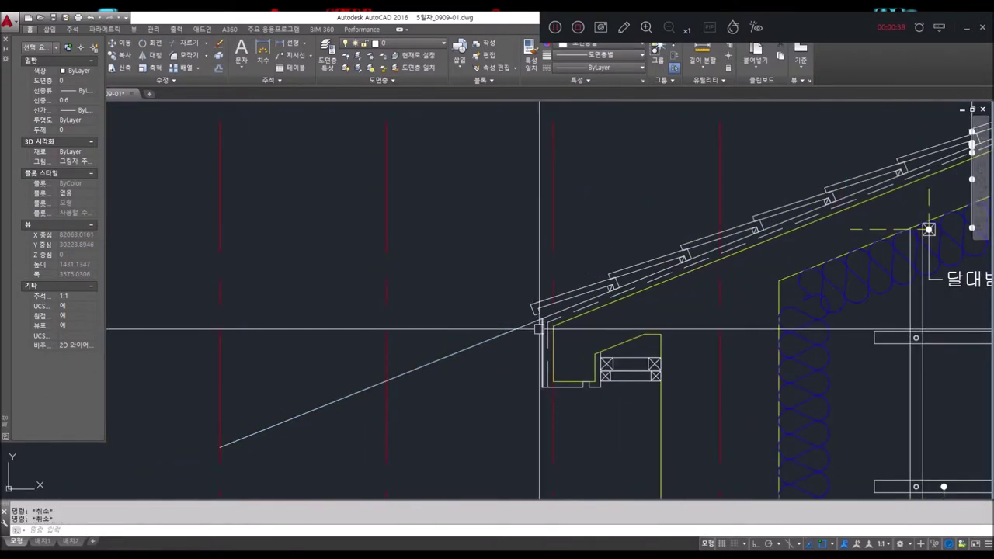
pyautogui.write('l')
pyautogui.press('Escape')
# On the 입면선 layer, draw a line from the eave corner down the extended roof slope.
pyautogui.click(426, 47)
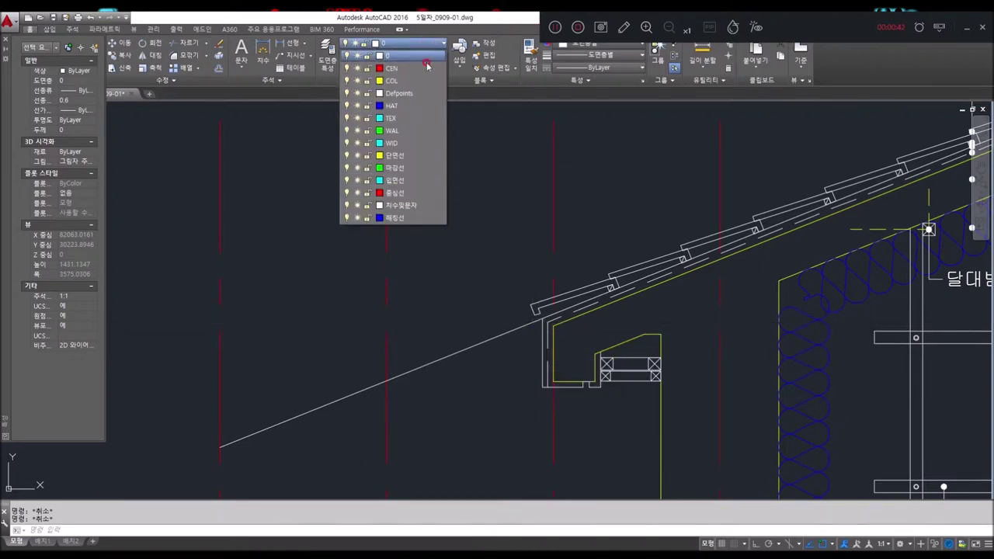
pyautogui.click(403, 184)
pyautogui.press('Return')
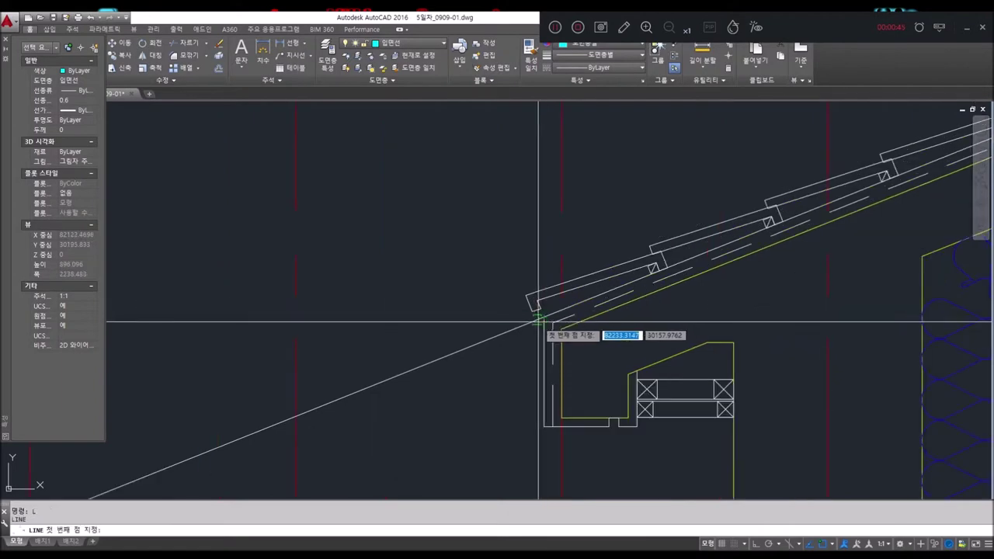
pyautogui.click(544, 322)
pyautogui.moveTo(371, 388); pyautogui.dragTo(484, 229, button='middle')
pyautogui.click(381, 253)
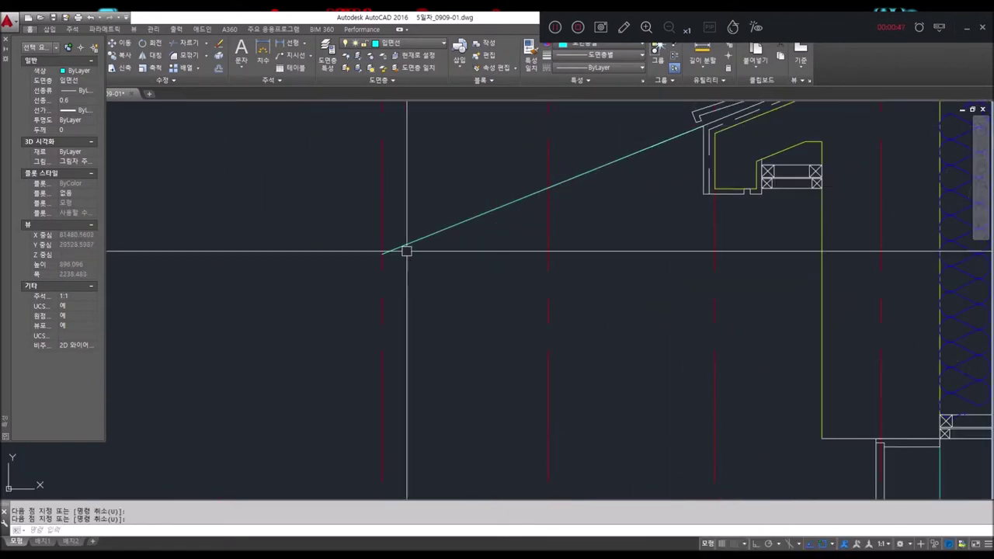
pyautogui.scroll(2, 517, 260)
pyautogui.scroll(2, 517, 260)
pyautogui.press('Escape')
# Move the new cyan slope line so its endpoint sits at the roof corner.
pyautogui.press('Return')
pyautogui.click(461, 333)
pyautogui.click(321, 248)
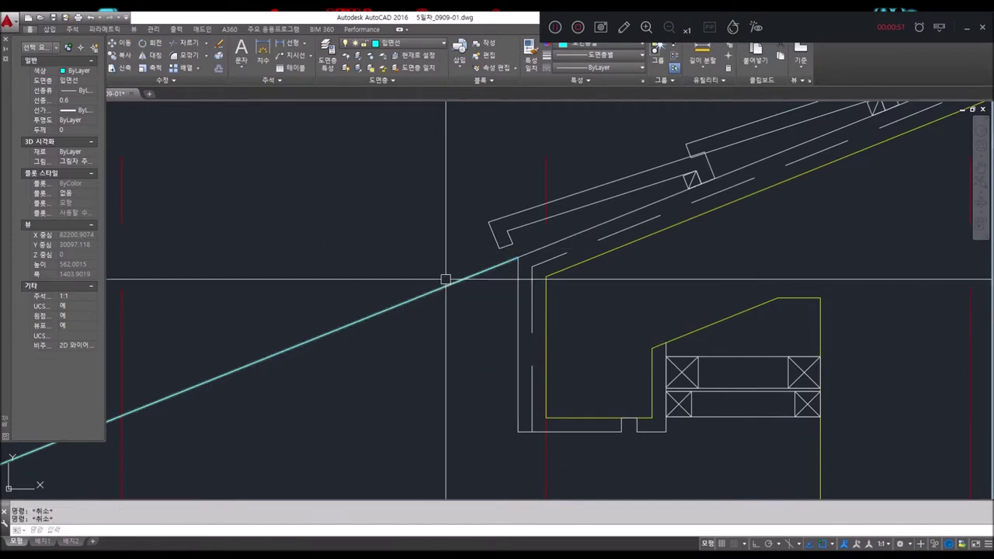
pyautogui.click(466, 278)
pyautogui.press('Return')
pyautogui.click(517, 259)
pyautogui.click(488, 224)
pyautogui.scroll(-3, 496, 288)
pyautogui.press('Return')
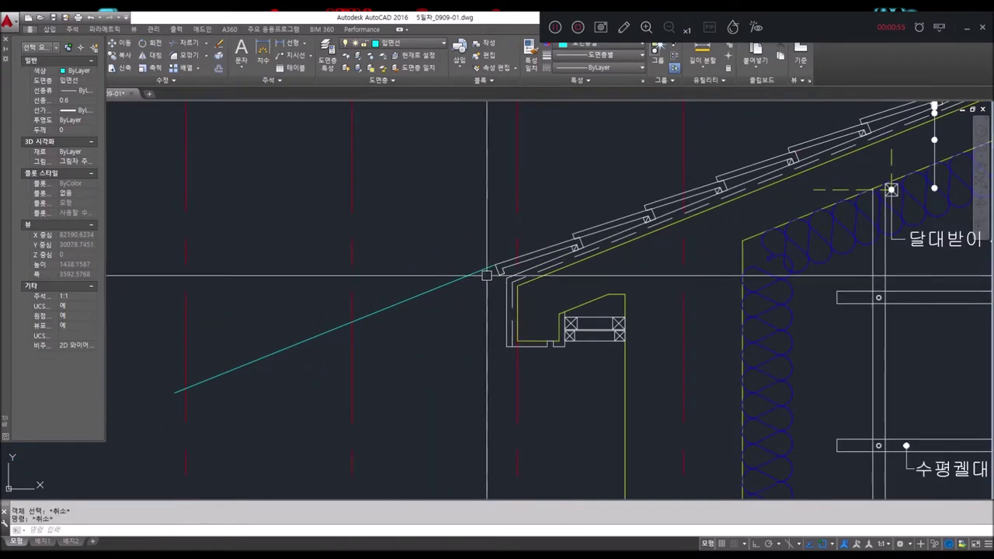
# Copy the cyan slope line twice below itself as parallel canopy lines.
pyautogui.write('o')
pyautogui.press('Return')
pyautogui.click(492, 271)
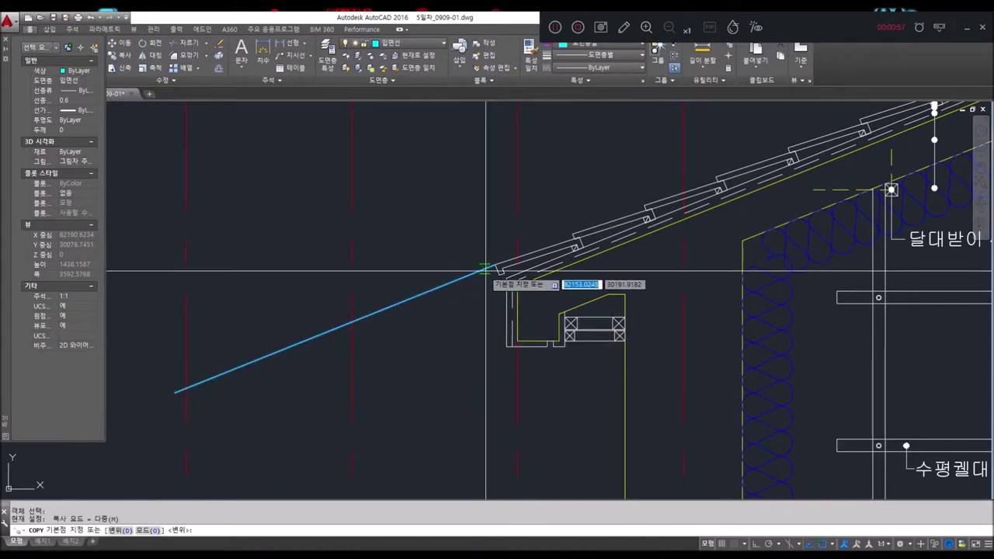
pyautogui.press('Return')
pyautogui.click(494, 267)
pyautogui.scroll(3, 503, 276)
pyautogui.click(506, 280)
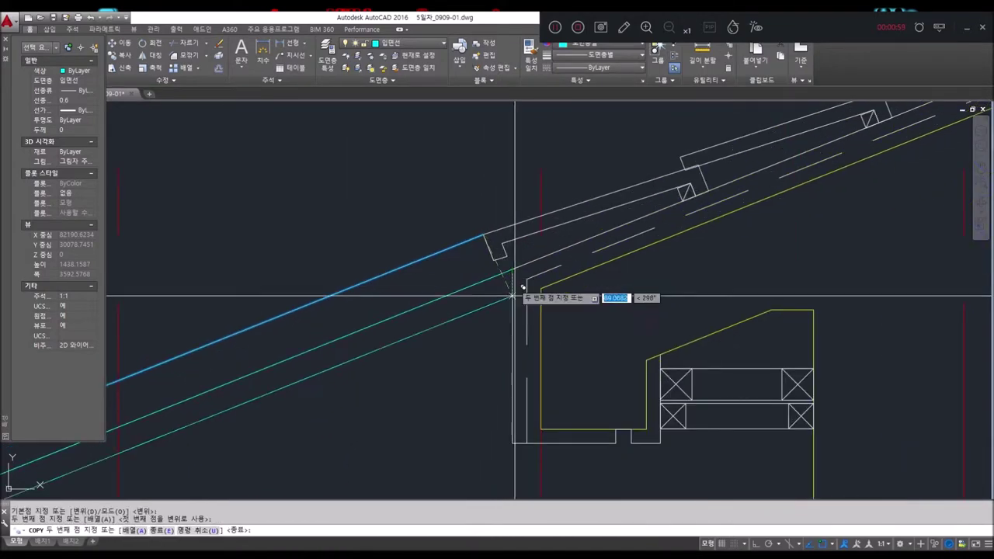
pyautogui.scroll(-3, 519, 287)
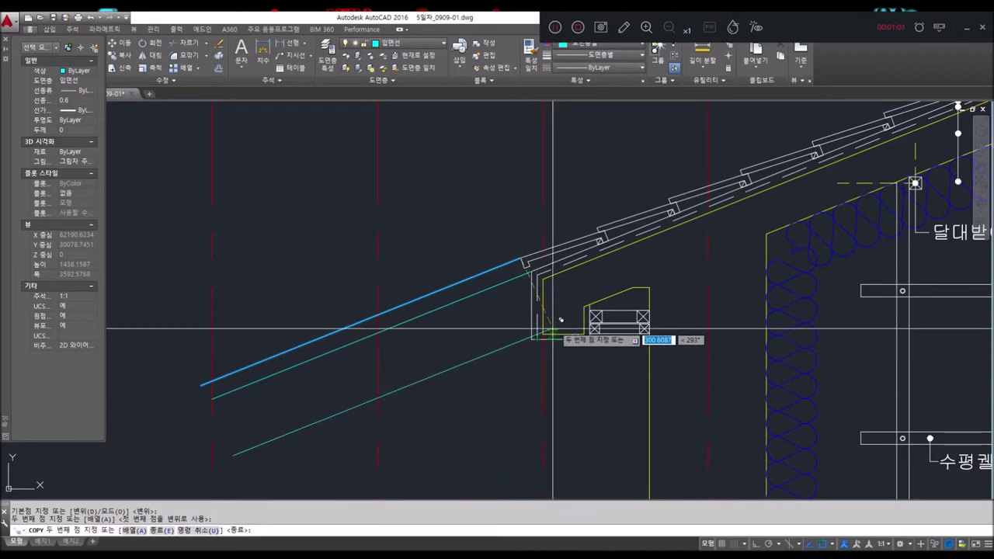
pyautogui.click(531, 340)
pyautogui.press('Return')
# Draw a polyline closing the canopy end with a vertical drop, flat soffit and rise.
pyautogui.moveTo(365, 383)
pyautogui.mouseDown(button='middle')
pyautogui.moveTo(488, 210)
pyautogui.moveTo(451, 266)
pyautogui.mouseUp(button='middle')
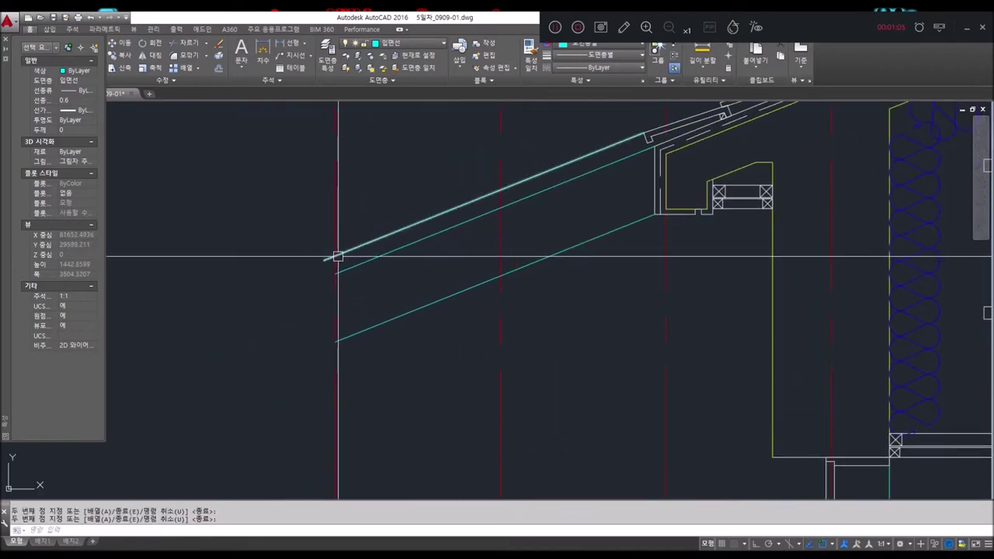
pyautogui.press('Escape')
pyautogui.write('l')
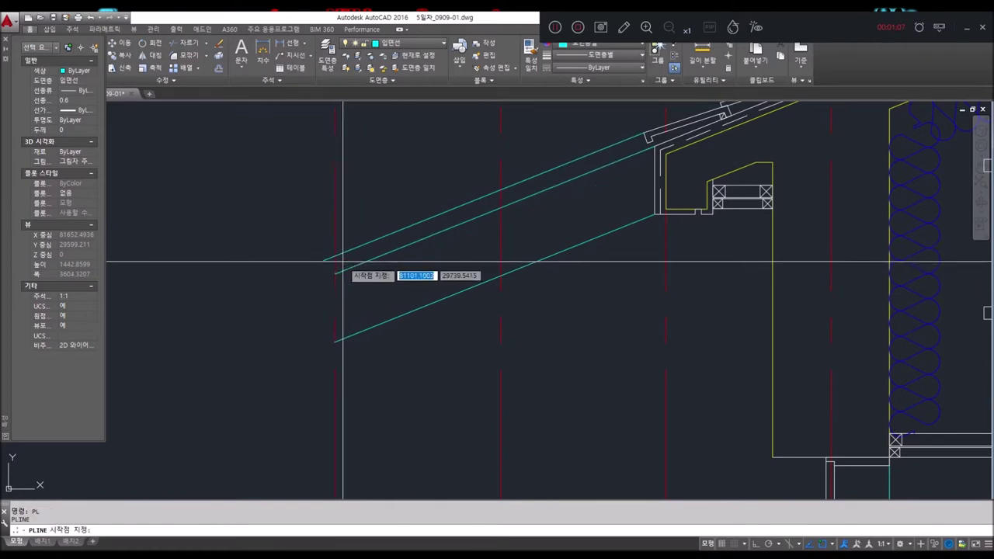
pyautogui.press('Return')
pyautogui.click(335, 256)
pyautogui.click(342, 341)
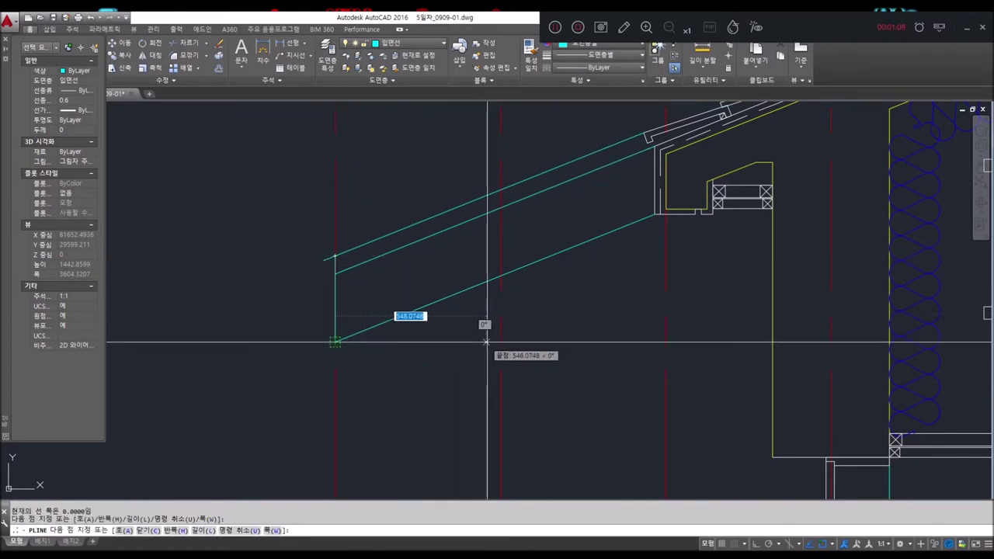
pyautogui.click(500, 342)
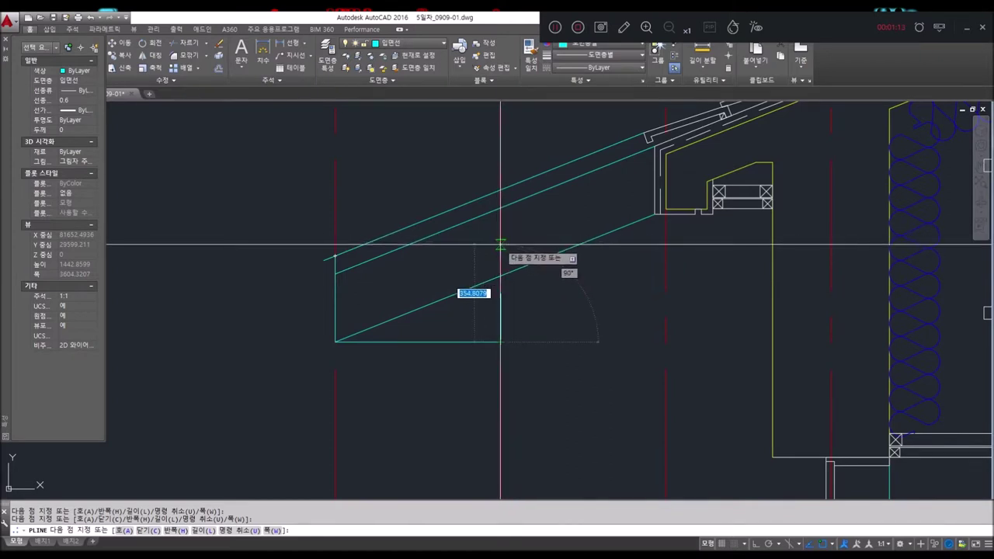
pyautogui.click(500, 245)
pyautogui.press('Return')
# Fillet the lower diagonal line and the vertical edge into a sharp corner.
pyautogui.write('f')
pyautogui.press('Return')
pyautogui.click(539, 261)
pyautogui.click(499, 304)
pyautogui.press('Return')
pyautogui.scroll(-3, 410, 319)
pyautogui.moveTo(409, 319); pyautogui.dragTo(403, 324, button='middle')
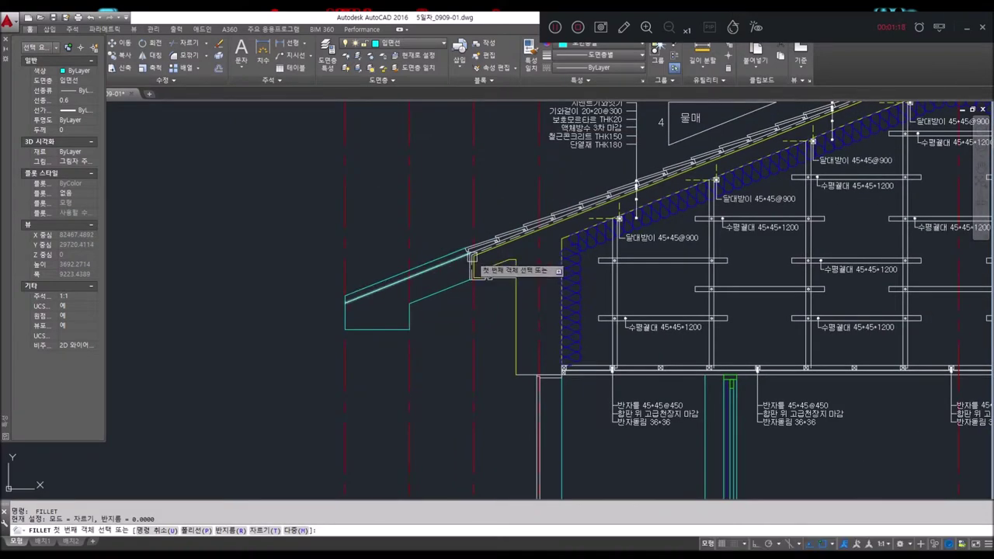
pyautogui.scroll(-4, 466, 283)
pyautogui.press('Escape')
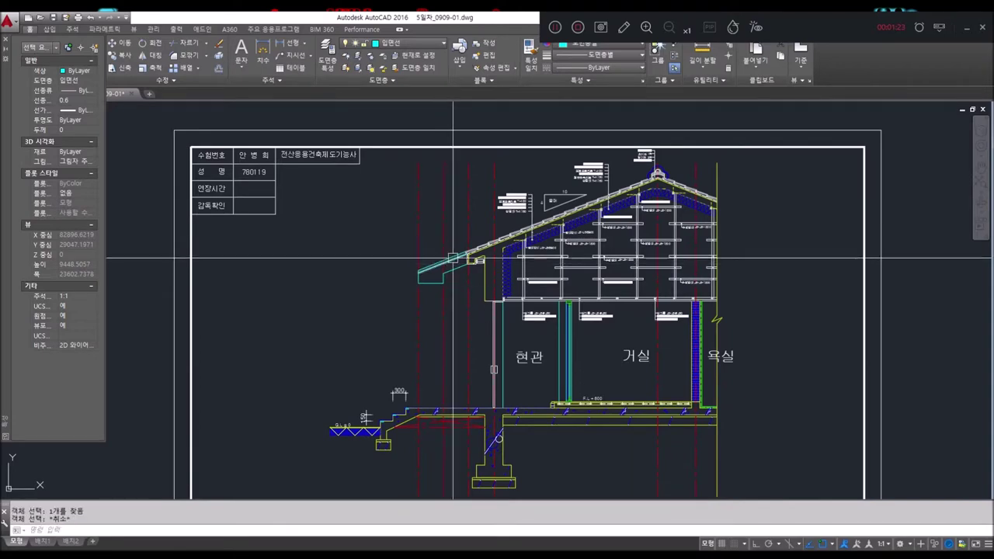
# Zoom and pan around the section drawing toward the floor plan.
pyautogui.scroll(-2, 452, 264)
pyautogui.moveTo(452, 264); pyautogui.dragTo(636, 350, button='middle')
pyautogui.scroll(3, 637, 353)
pyautogui.scroll(3, 637, 352)
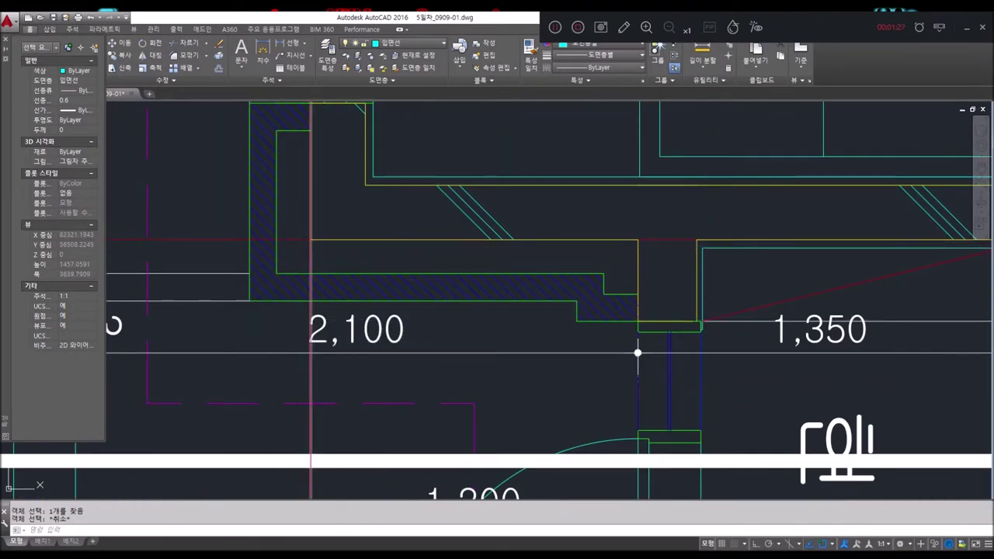
pyautogui.scroll(-3, 318, 252)
pyautogui.scroll(-4, 350, 168)
pyautogui.scroll(3, 443, 266)
pyautogui.scroll(-5, 429, 284)
pyautogui.scroll(-5, 463, 370)
pyautogui.scroll(4, 524, 357)
pyautogui.scroll(5, 516, 354)
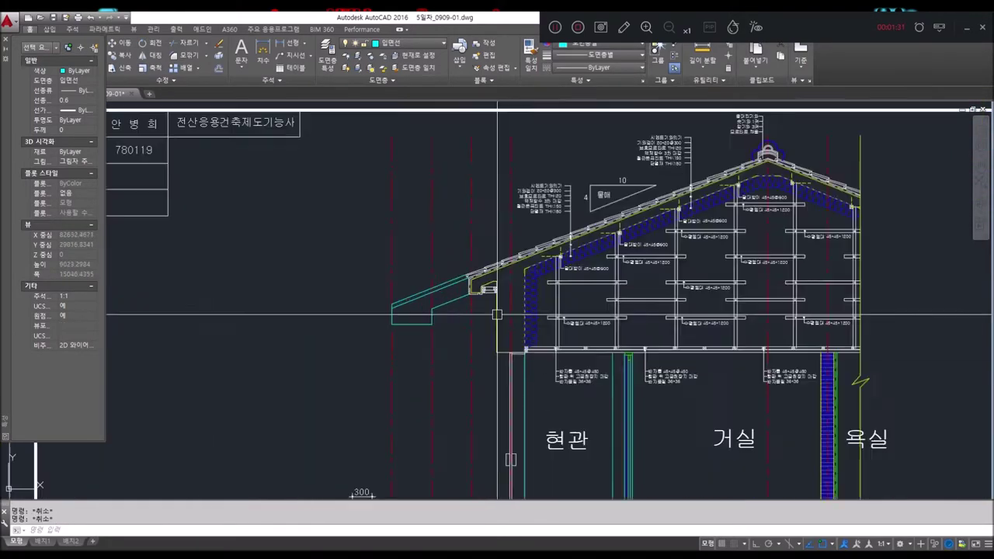
pyautogui.scroll(3, 513, 350)
# Start copying the crossing-selected eave objects from a base point, then cancel the copy.
pyautogui.write('o')
pyautogui.press('Return')
pyautogui.moveTo(523, 335); pyautogui.dragTo(460, 362)
pyautogui.press('Return')
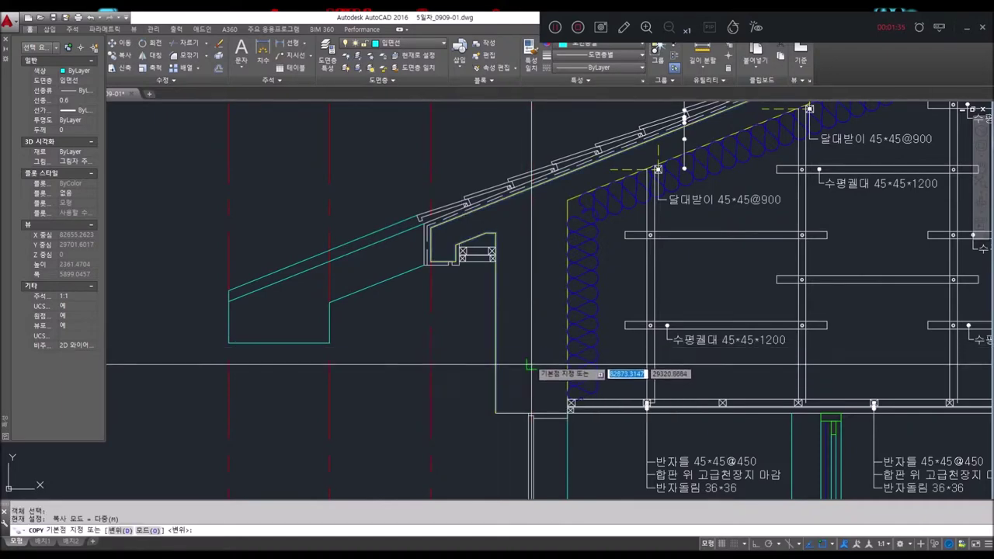
pyautogui.click(532, 363)
pyautogui.press('Escape')
pyautogui.press('Escape')
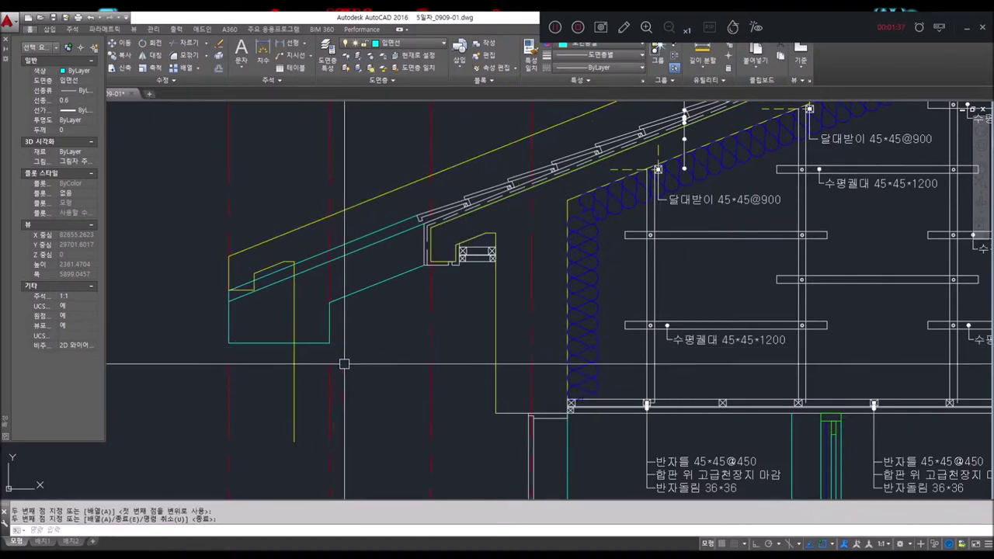
# Start TRIM, then EXTEND with the entrance floor line as boundary, cancelling both.
pyautogui.write('tr')
pyautogui.press('Return')
pyautogui.press('Return')
pyautogui.press('Escape')
pyautogui.press('Escape')
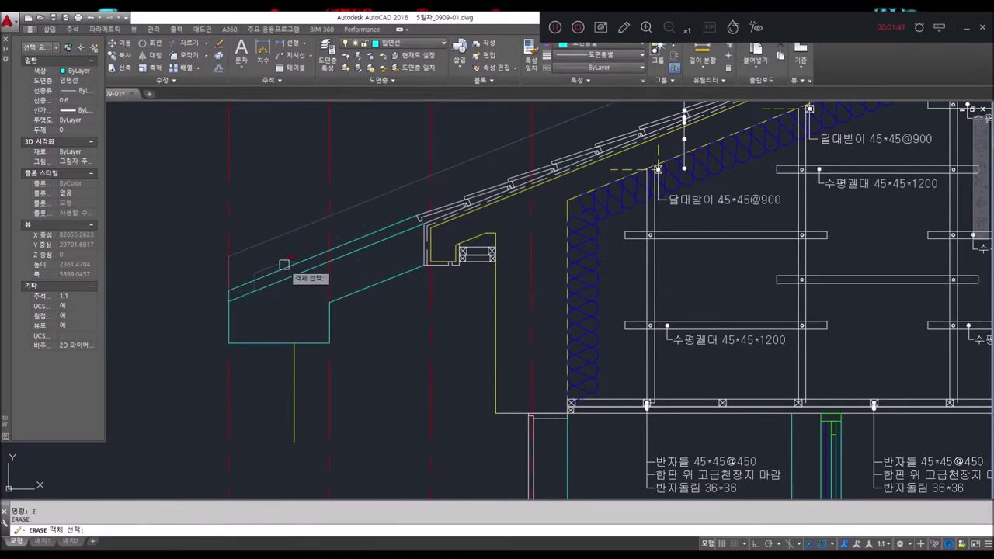
pyautogui.press('Escape')
pyautogui.press('Escape')
pyautogui.scroll(-6, 288, 254)
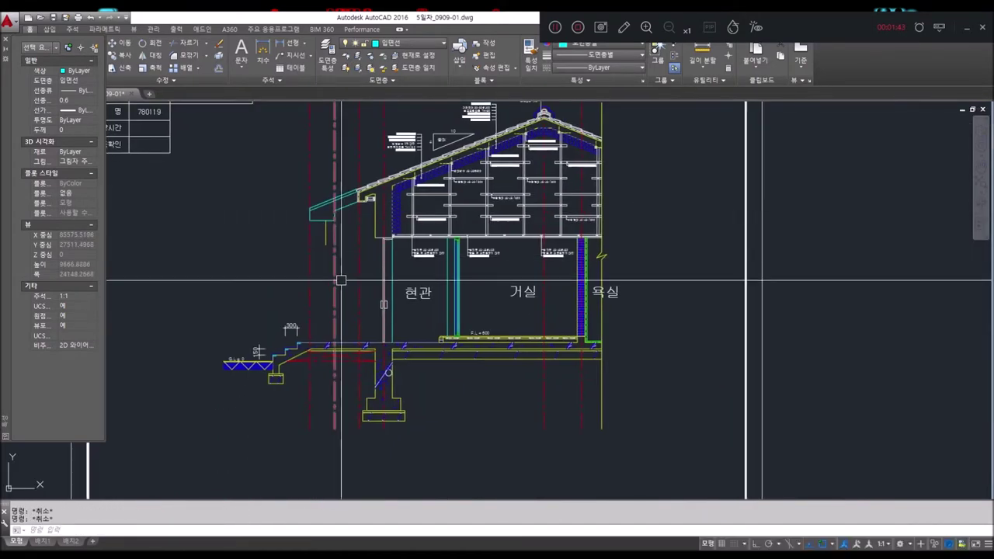
pyautogui.write('ex')
pyautogui.press('Return')
pyautogui.scroll(2, 347, 314)
pyautogui.scroll(4, 336, 361)
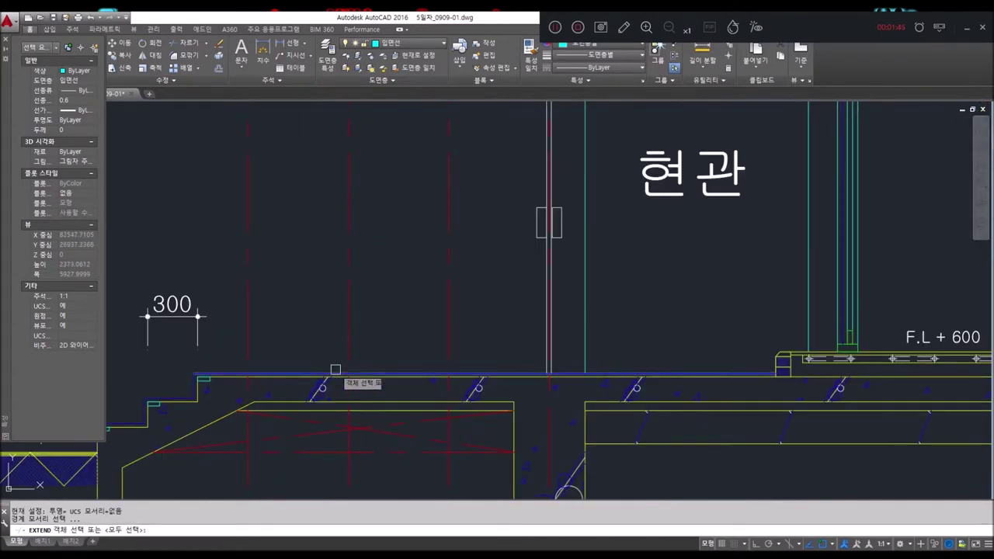
pyautogui.click(334, 369)
pyautogui.scroll(-3, 344, 344)
pyautogui.scroll(-1, 327, 237)
pyautogui.press('Escape')
pyautogui.press('Escape')
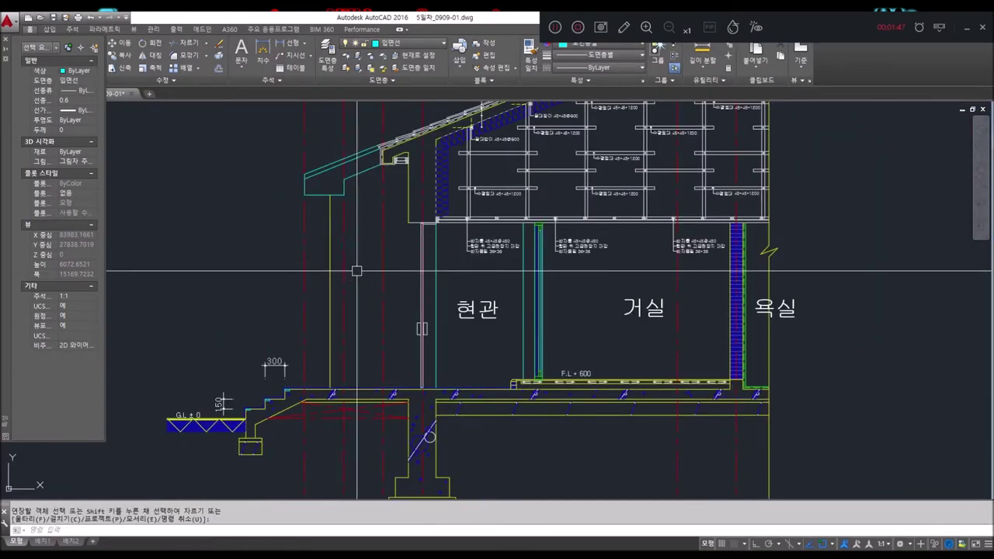
# Cancel the property matching and bring the floor plan sheets into view.
pyautogui.scroll(-3, 338, 241)
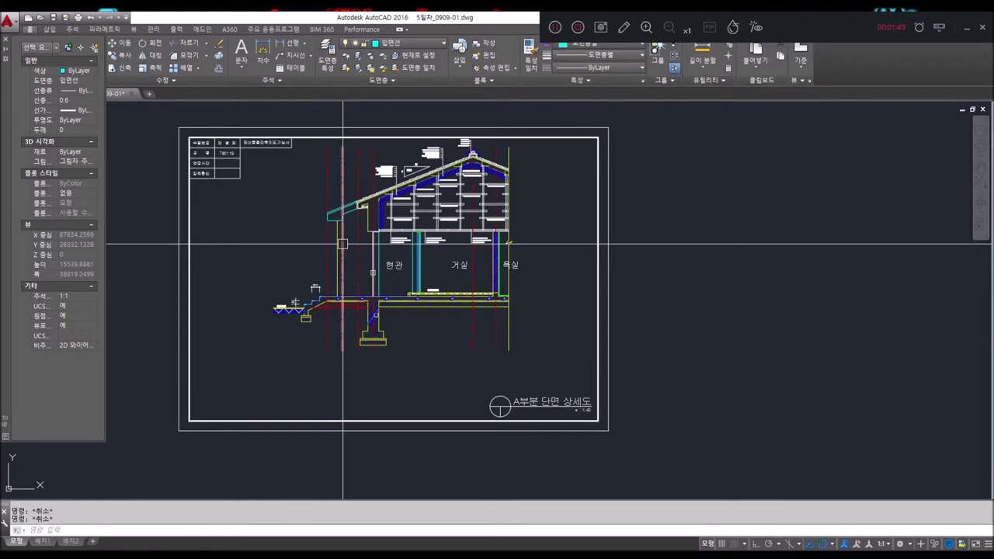
pyautogui.write('ma')
pyautogui.press('Return')
pyautogui.scroll(4, 342, 245)
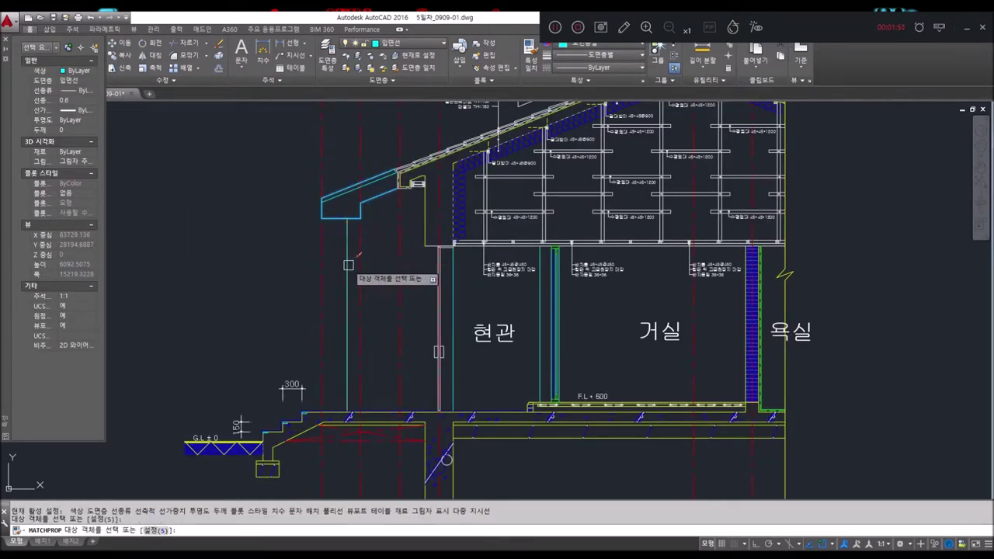
pyautogui.press('Return')
pyautogui.scroll(-3, 357, 233)
pyautogui.moveTo(365, 231)
pyautogui.mouseDown(button='middle')
pyautogui.moveTo(365, 302)
pyautogui.moveTo(364, 257)
pyautogui.mouseUp(button='middle')
pyautogui.scroll(3, 366, 293)
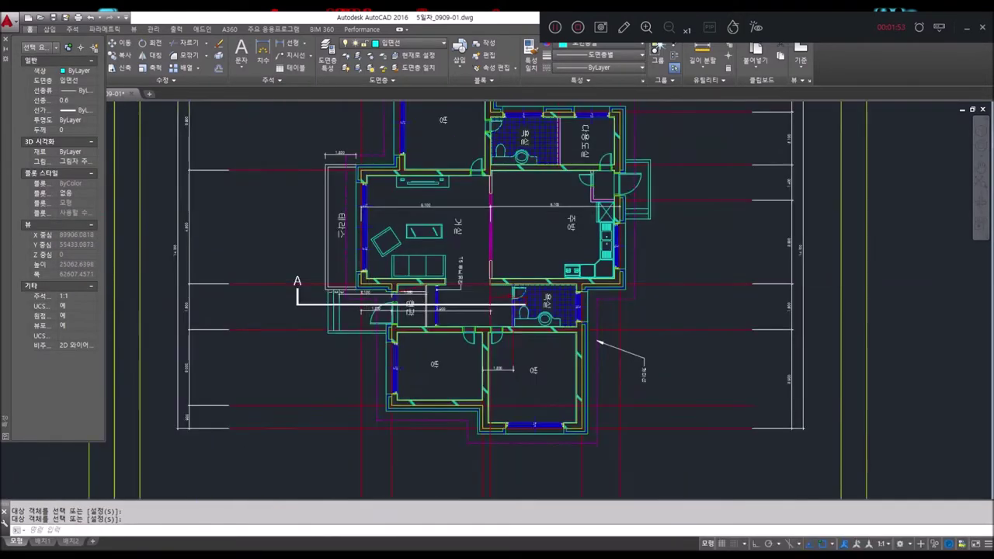
# Zoom and pan around the floor plan and section.
pyautogui.scroll(4, 367, 293)
pyautogui.scroll(-2, 338, 282)
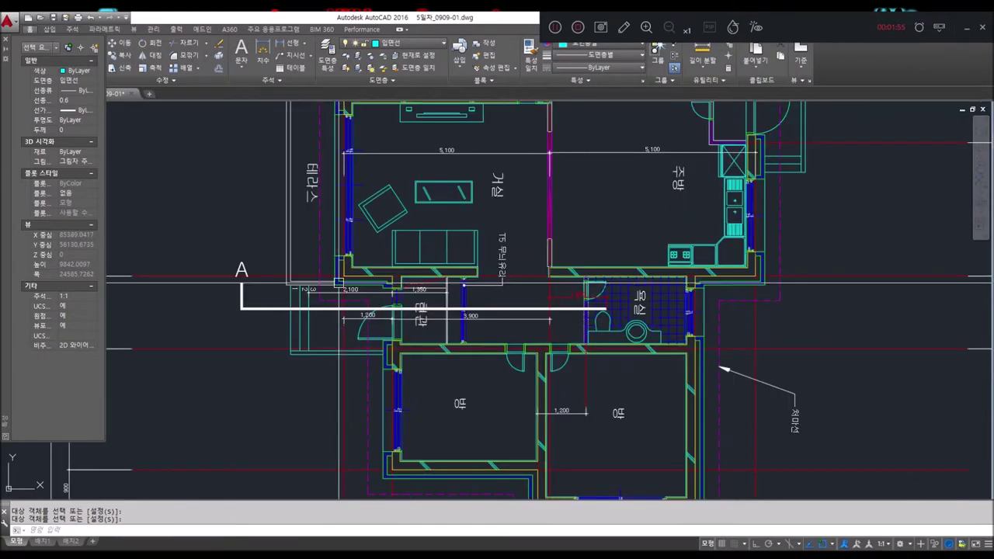
pyautogui.moveTo(303, 280); pyautogui.dragTo(305, 286, button='middle')
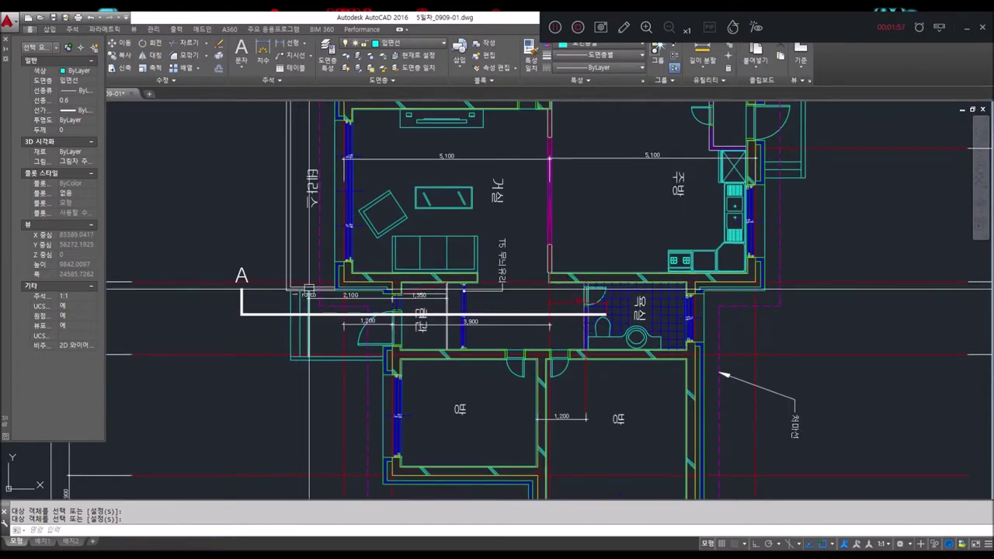
pyautogui.scroll(4, 341, 293)
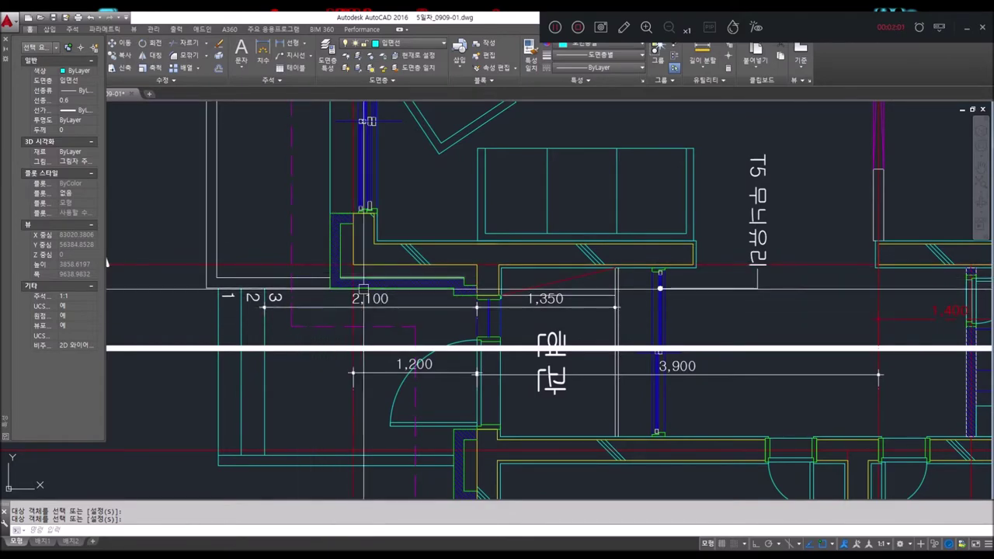
pyautogui.scroll(-5, 300, 209)
pyautogui.scroll(-5, 443, 282)
pyautogui.scroll(-5, 453, 313)
pyautogui.scroll(10, 315, 273)
pyautogui.scroll(2, 436, 317)
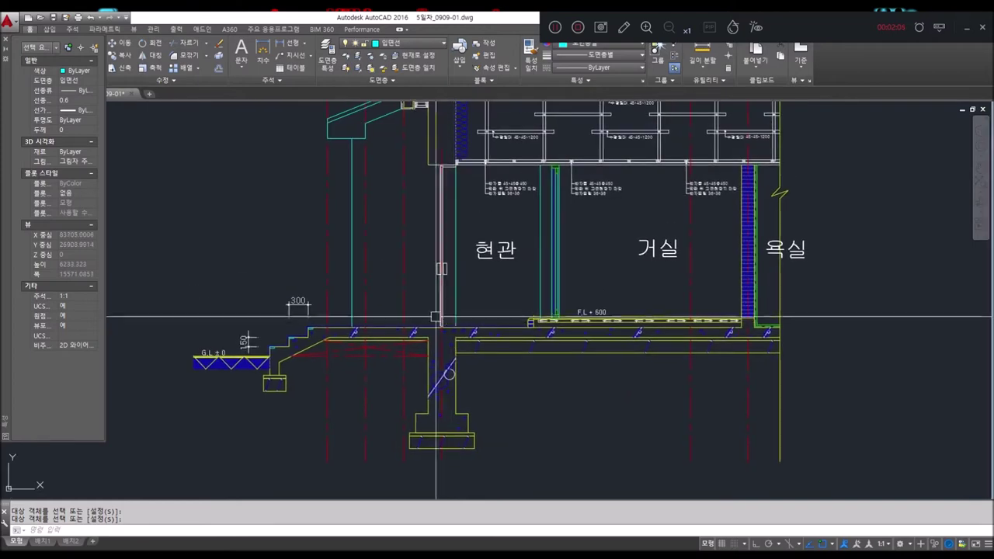
pyautogui.scroll(4, 530, 316)
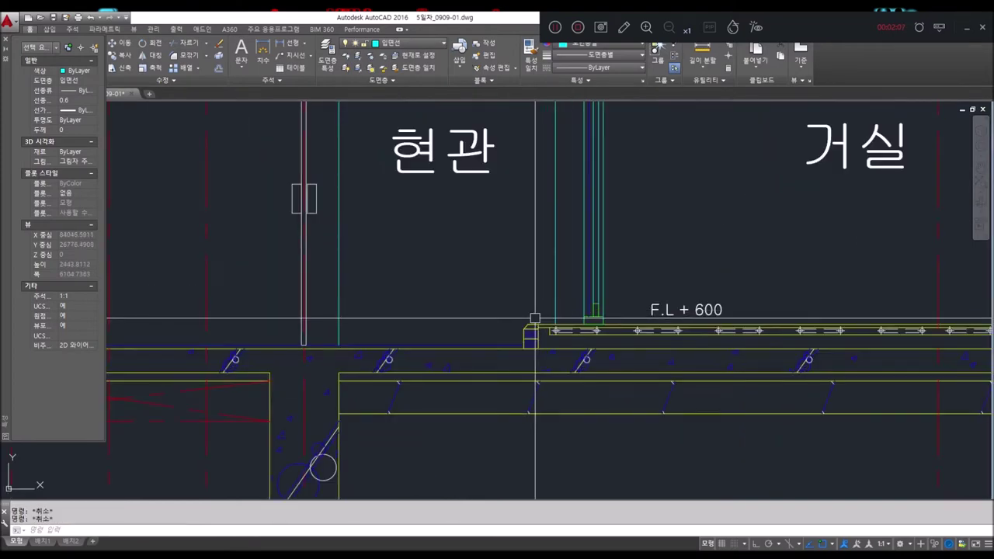
# Begin a line from the entrance to below the eave, then cancel it.
pyautogui.click(528, 326)
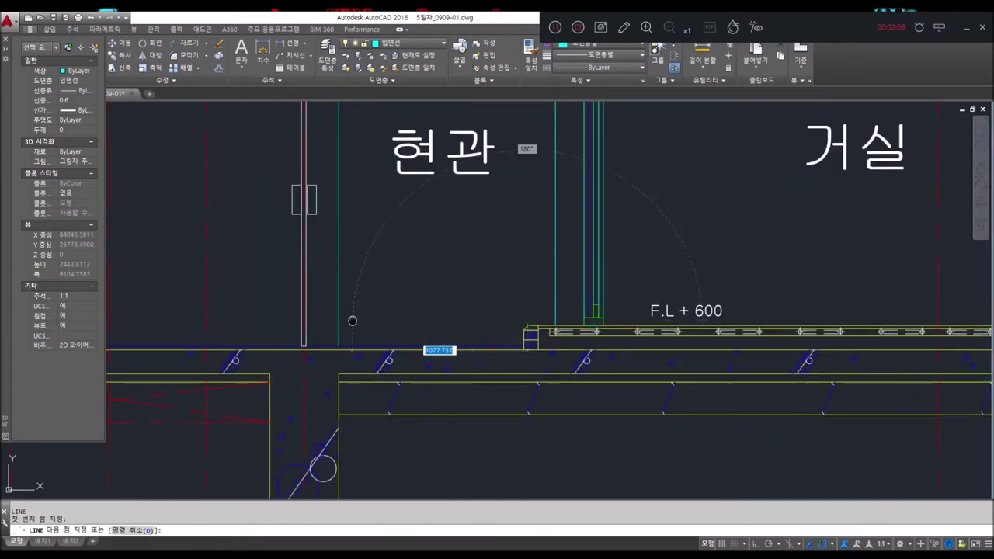
pyautogui.moveTo(355, 321); pyautogui.dragTo(588, 317, button='middle')
pyautogui.scroll(-2, 370, 330)
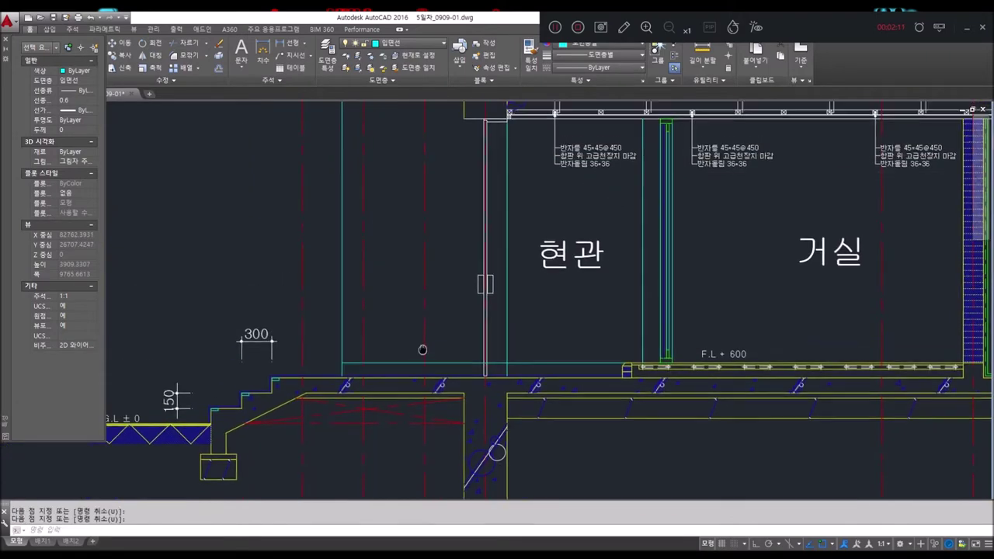
pyautogui.moveTo(422, 256); pyautogui.dragTo(422, 424, button='middle')
pyautogui.click(481, 298)
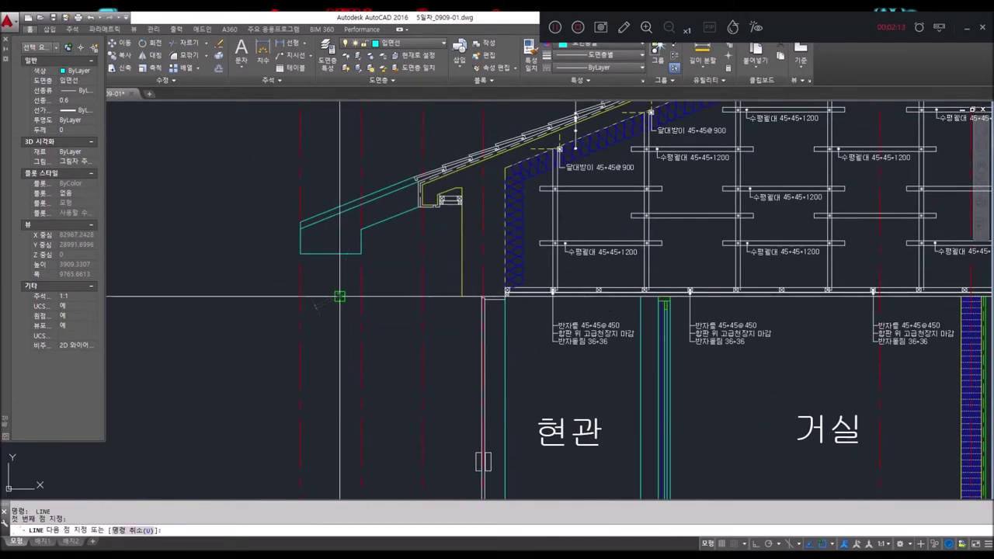
pyautogui.scroll(-1, 339, 295)
pyautogui.moveTo(341, 311)
pyautogui.mouseDown(button='middle')
pyautogui.moveTo(360, 223)
pyautogui.moveTo(455, 208)
pyautogui.mouseUp(button='middle')
pyautogui.scroll(3, 466, 217)
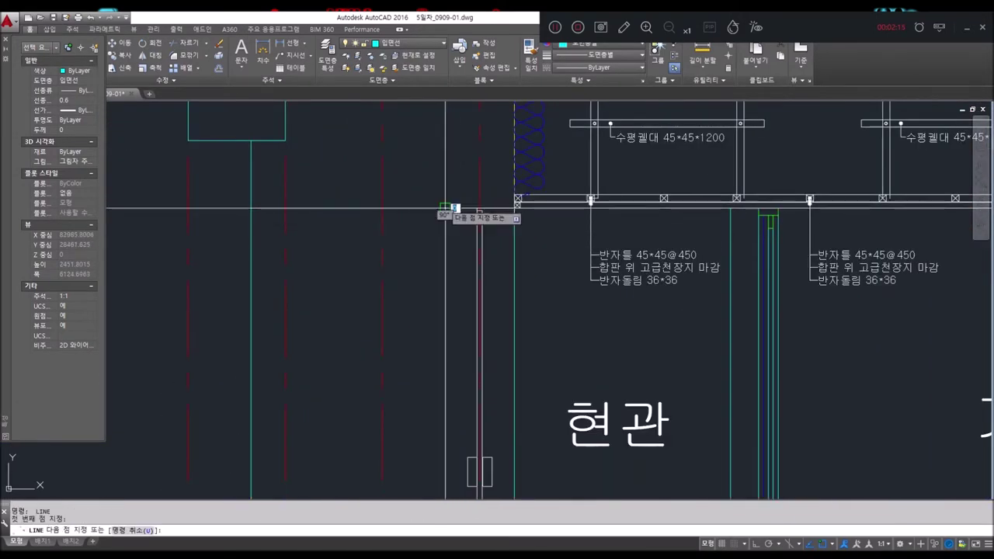
pyautogui.scroll(-4, 455, 208)
pyautogui.scroll(4, 486, 363)
pyautogui.scroll(-2, 444, 295)
pyautogui.press('Escape')
pyautogui.press('Escape')
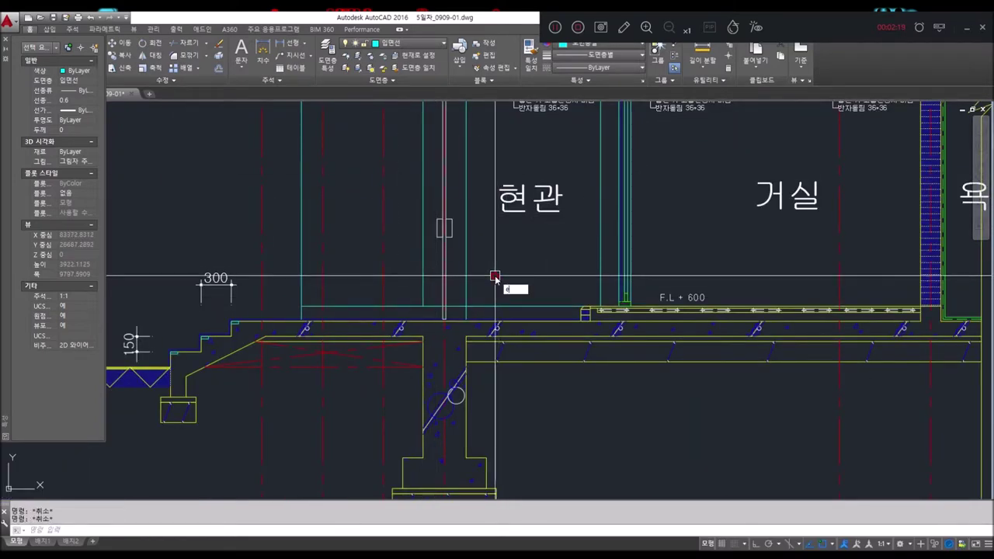
# Finish the extend boundary, then start and cancel TRIM around the roof and ceiling.
pyautogui.scroll(4, 432, 305)
pyautogui.press('Return')
pyautogui.press('Escape')
pyautogui.press('Escape')
pyautogui.write('tr')
pyautogui.press('Return')
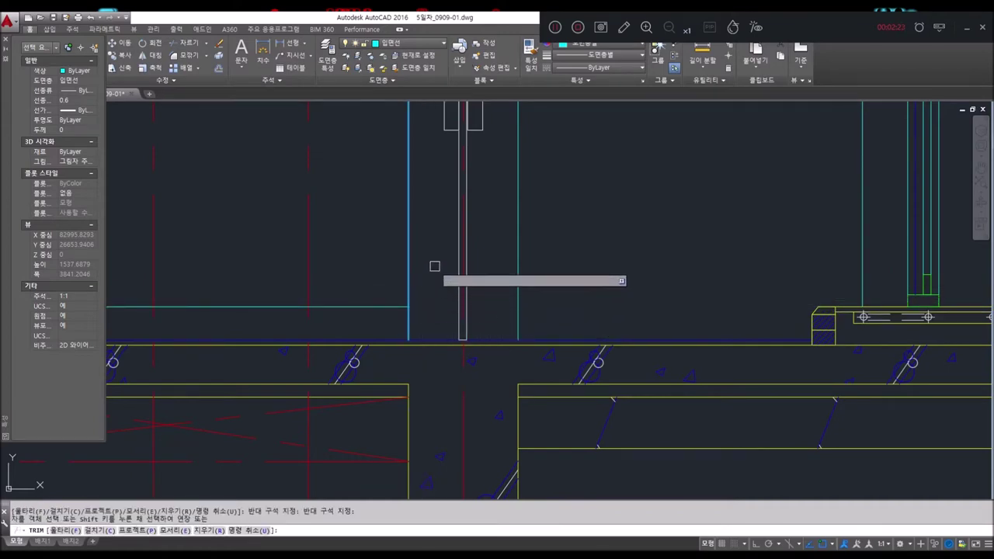
pyautogui.scroll(-4, 426, 317)
pyautogui.moveTo(422, 214)
pyautogui.mouseDown(button='middle')
pyautogui.moveTo(416, 274)
pyautogui.moveTo(437, 262)
pyautogui.mouseUp(button='middle')
pyautogui.press('Escape')
pyautogui.press('Escape')
# Window-select the entrance wall line and bring up the Layer list.
pyautogui.moveTo(455, 310); pyautogui.dragTo(453, 358, button='middle')
pyautogui.click(454, 351)
pyautogui.click(362, 335)
pyautogui.click(334, 319)
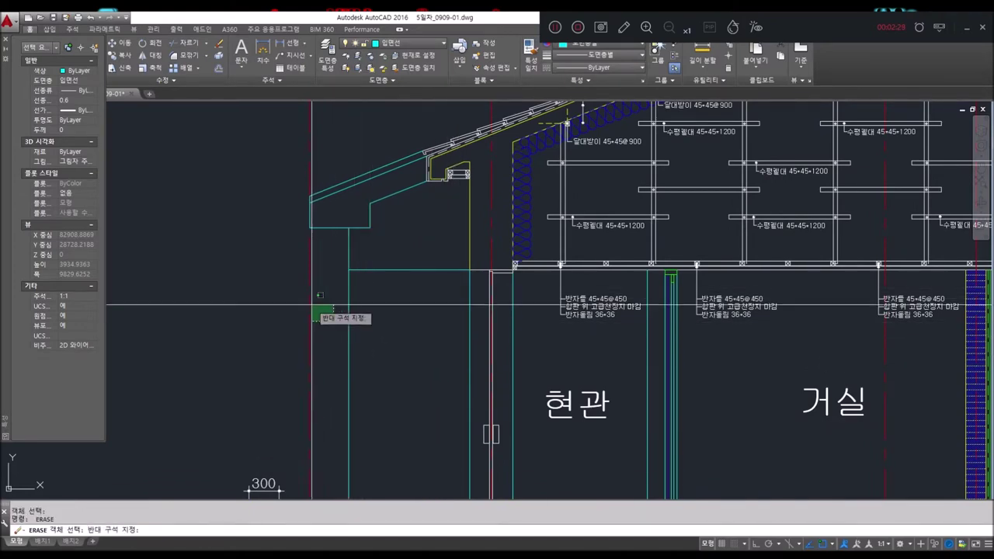
pyautogui.click(273, 290)
pyautogui.click(396, 45)
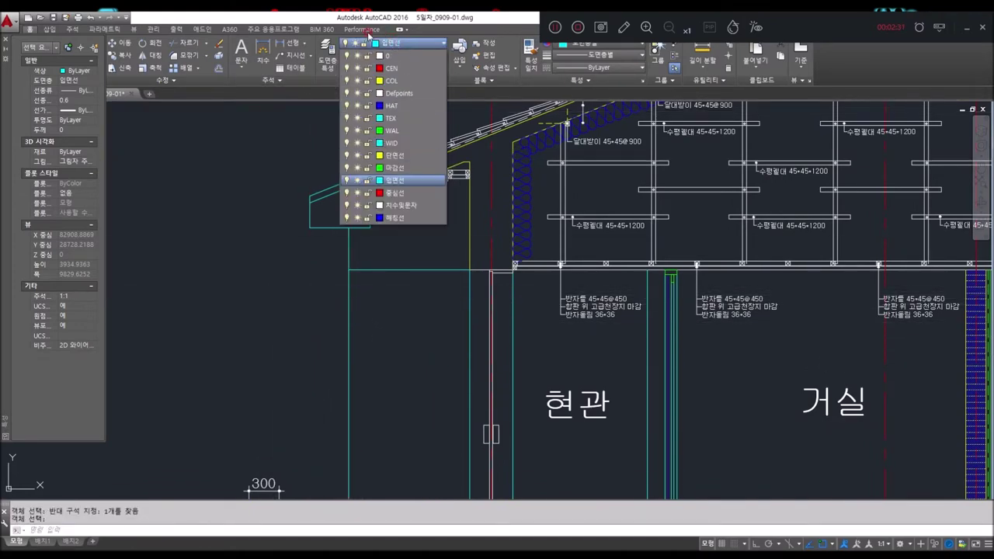
# Put the line on layer 해칭선 and hatch the wall beside 현관 with AR-BRSTD brick.
pyautogui.click(396, 218)
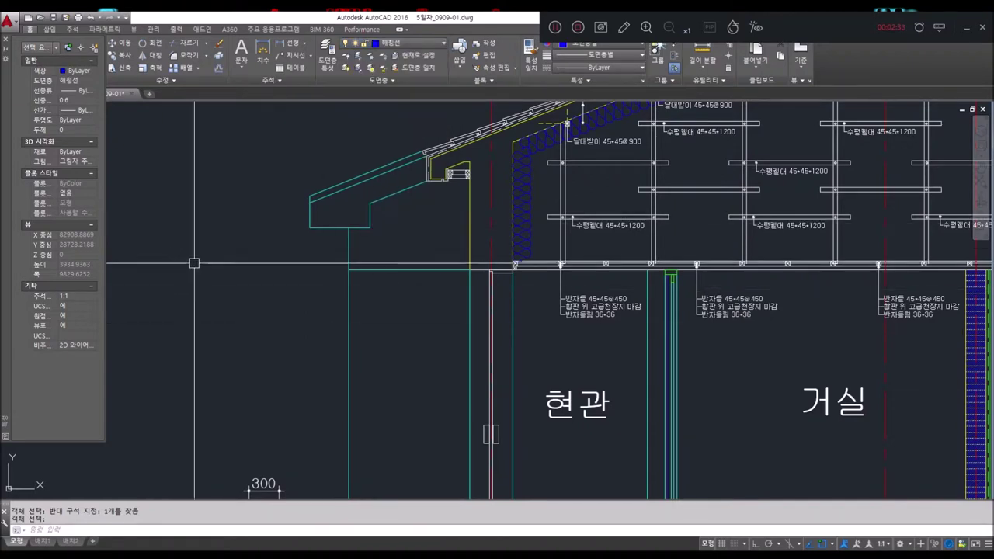
pyautogui.click(5, 40)
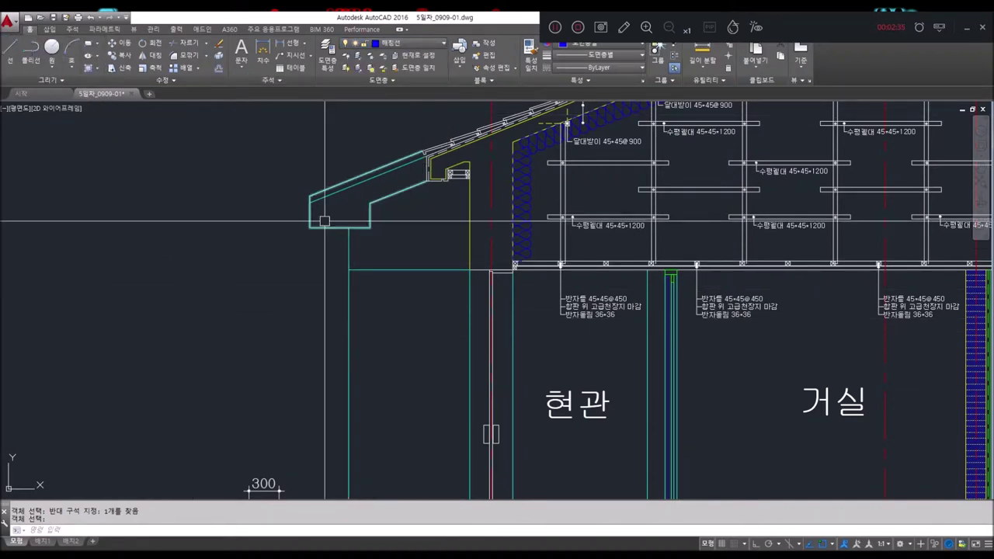
pyautogui.write('h')
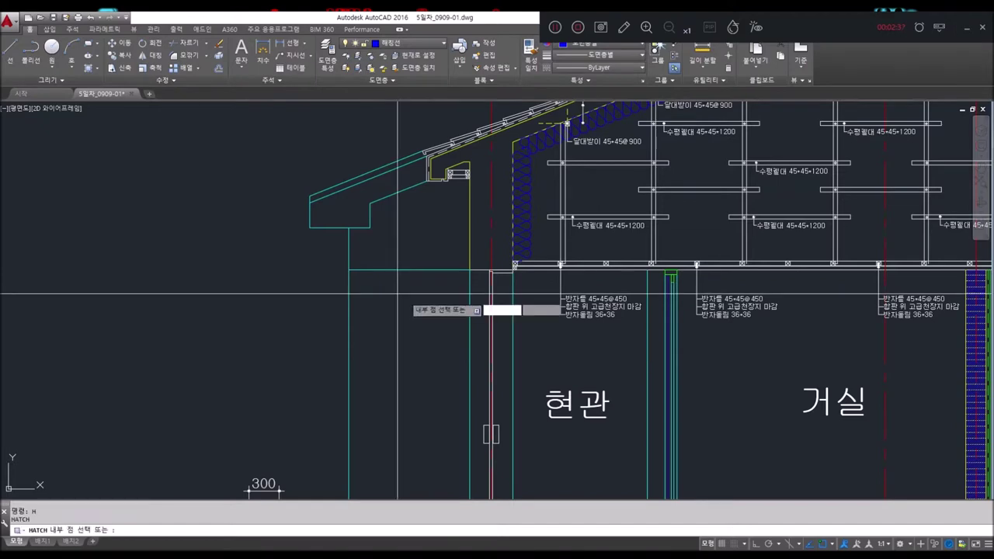
pyautogui.press('Return')
pyautogui.scroll(-3, 435, 178)
pyautogui.moveTo(448, 173); pyautogui.dragTo(388, 361, button='middle')
pyautogui.click(388, 361)
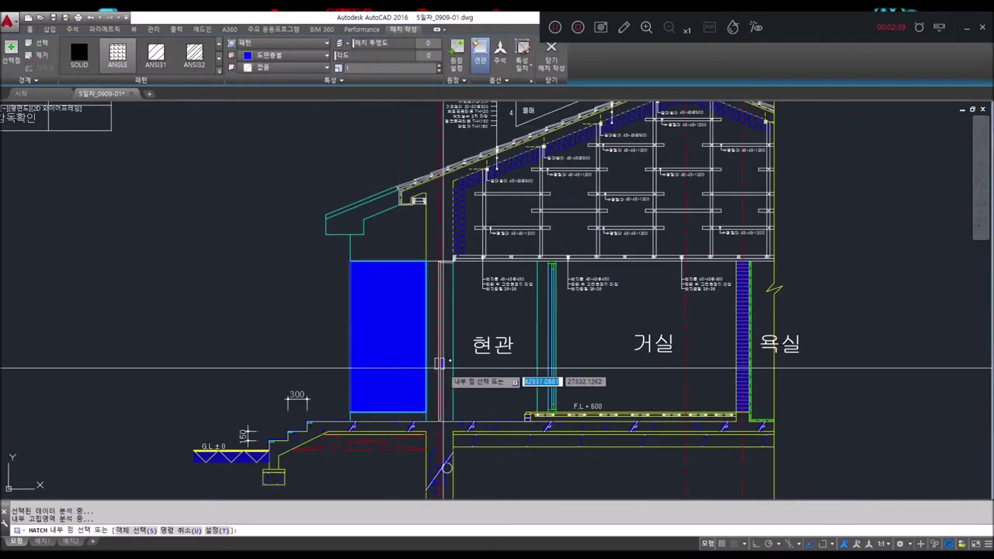
pyautogui.click(206, 70)
pyautogui.click(219, 73)
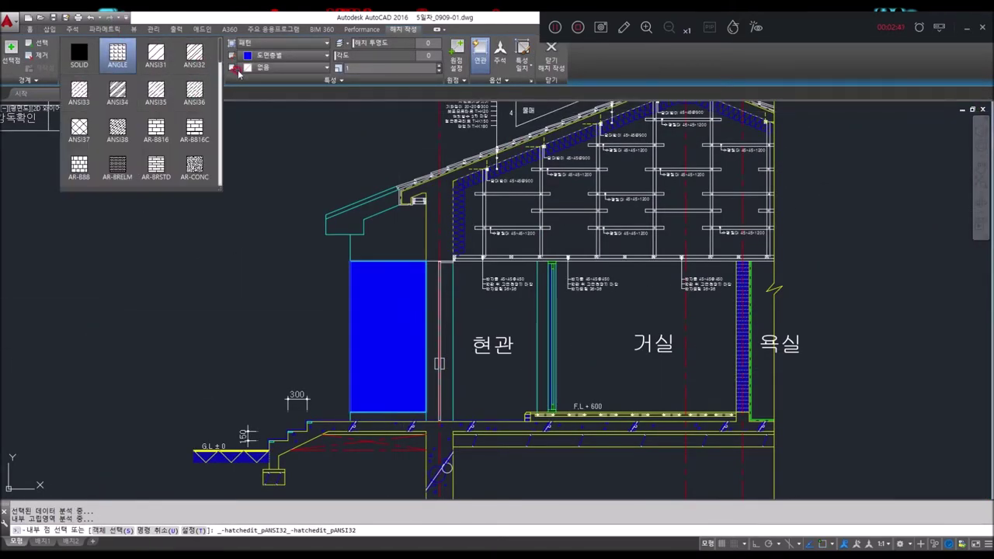
pyautogui.click(161, 169)
pyautogui.scroll(8, 365, 295)
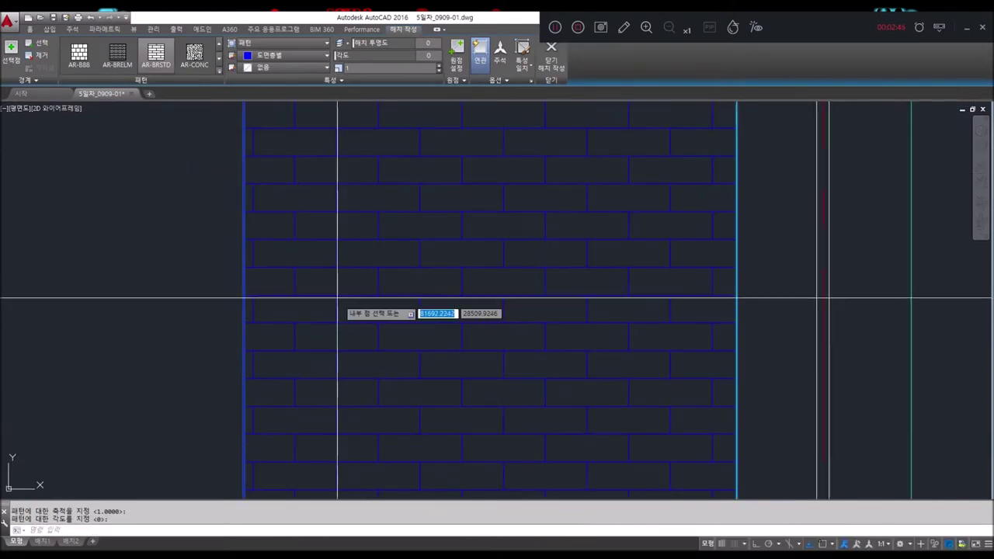
pyautogui.scroll(-5, 433, 276)
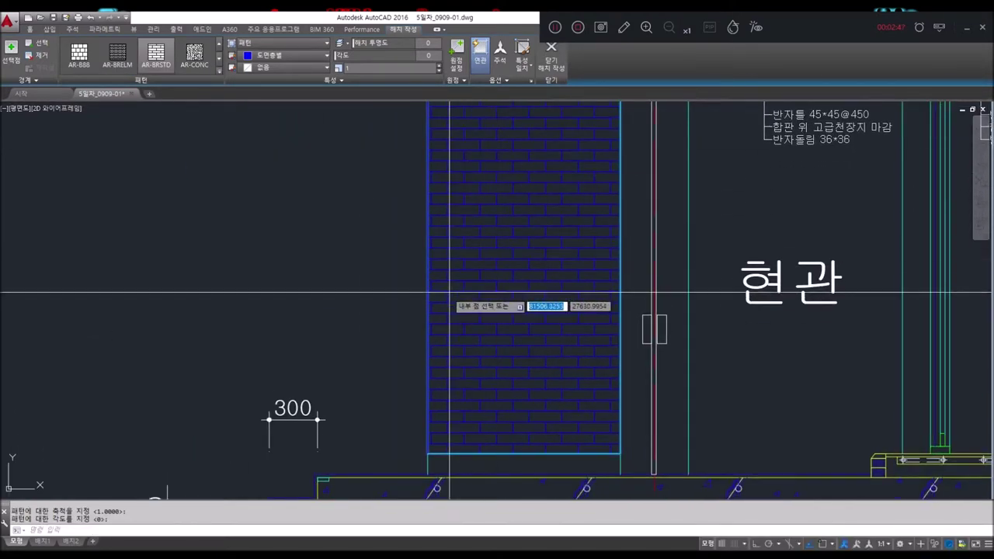
pyautogui.press('Escape')
pyautogui.press('Escape')
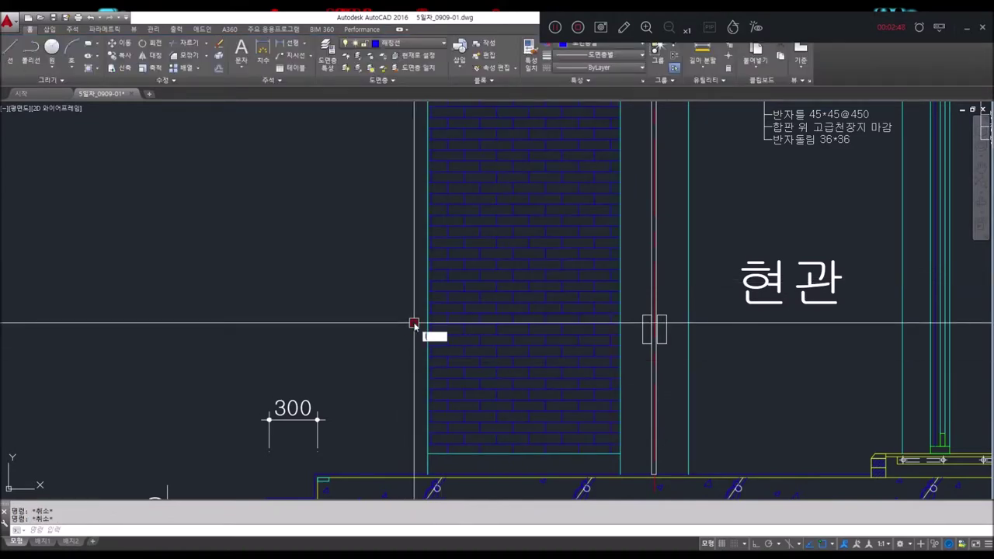
pyautogui.write('c')
pyautogui.press('Return')
pyautogui.click(245, 340)
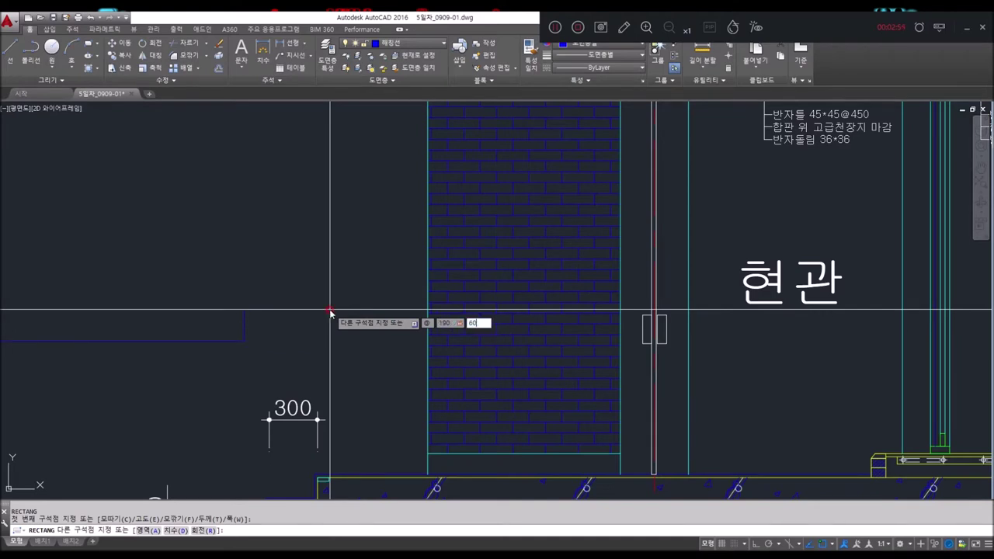
pyautogui.write('0')
pyautogui.press('Return')
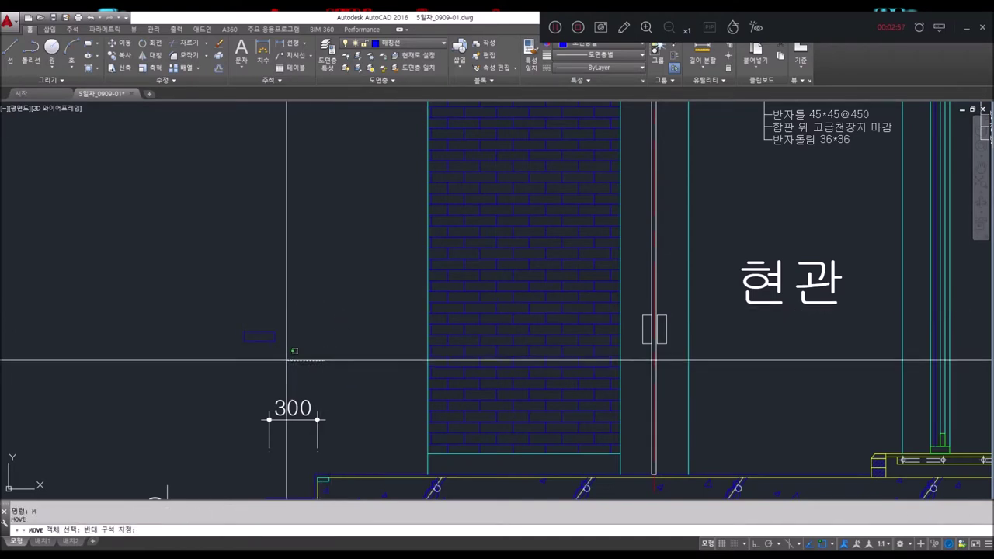
pyautogui.click(320, 352)
pyautogui.press('Return')
pyautogui.scroll(3, 257, 342)
pyautogui.click(466, 395)
pyautogui.scroll(-2, 851, 366)
pyautogui.scroll(-1, 626, 321)
pyautogui.press('Escape')
pyautogui.scroll(-1, 587, 306)
pyautogui.scroll(-1, 584, 318)
pyautogui.scroll(-2, 445, 337)
pyautogui.press('Escape')
pyautogui.press('Escape')
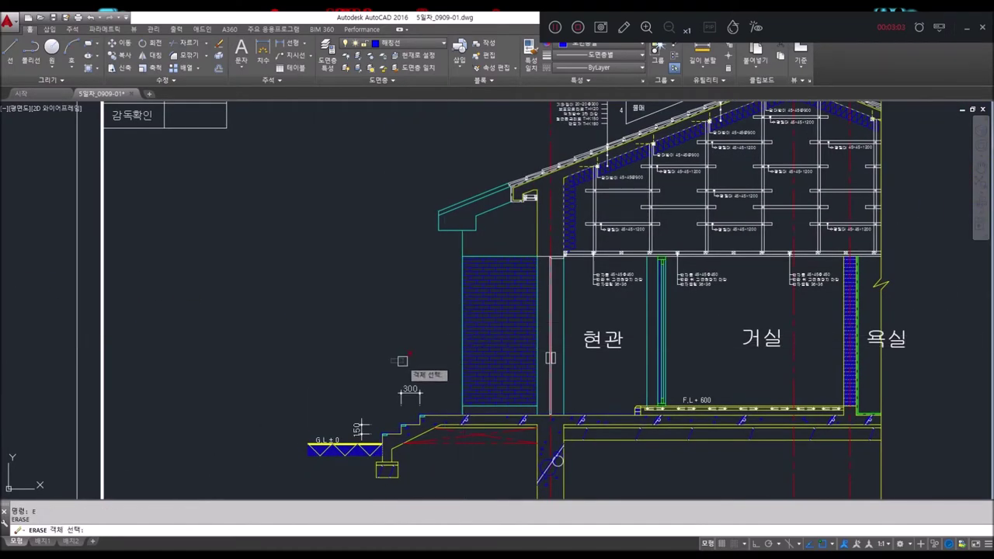
pyautogui.click(474, 295)
pyautogui.scroll(-3, 509, 311)
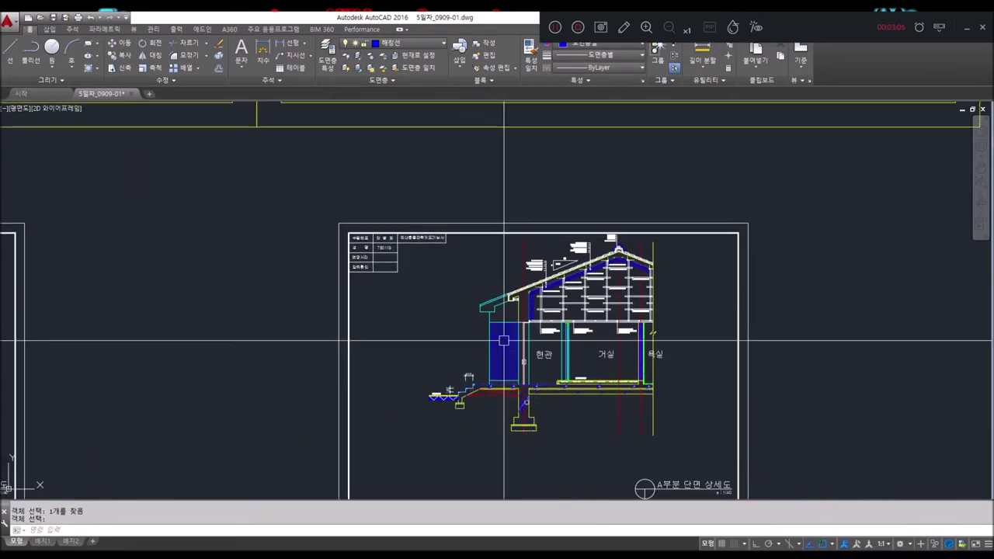
pyautogui.scroll(-1, 505, 257)
pyautogui.scroll(4, 511, 250)
pyautogui.scroll(5, 511, 251)
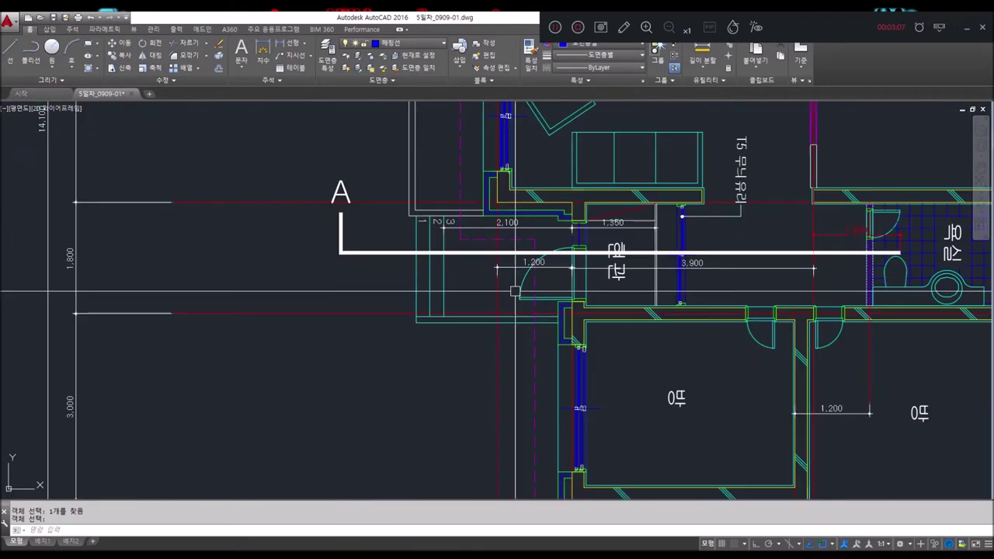
pyautogui.scroll(4, 487, 210)
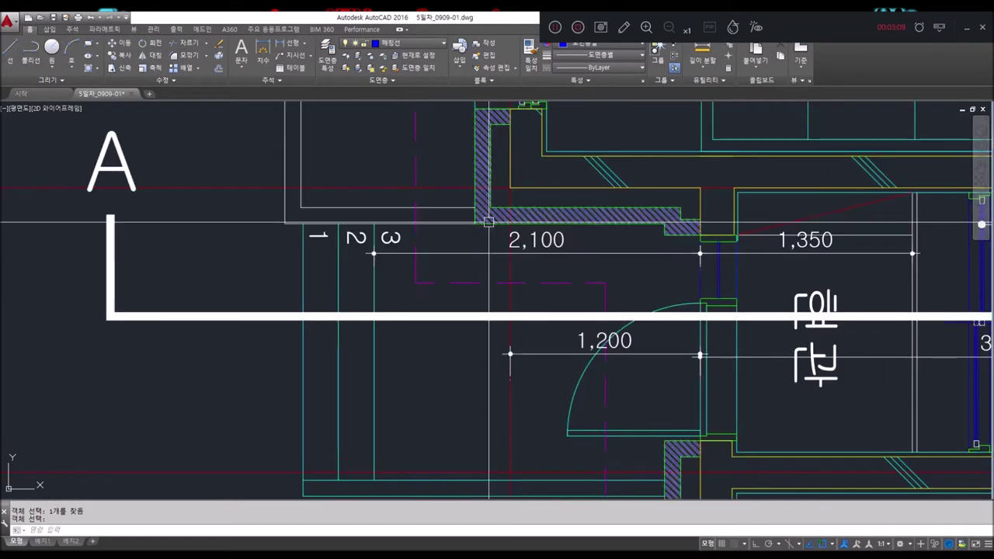
pyautogui.scroll(-4, 406, 215)
pyautogui.moveTo(408, 215); pyautogui.dragTo(400, 337, button='middle')
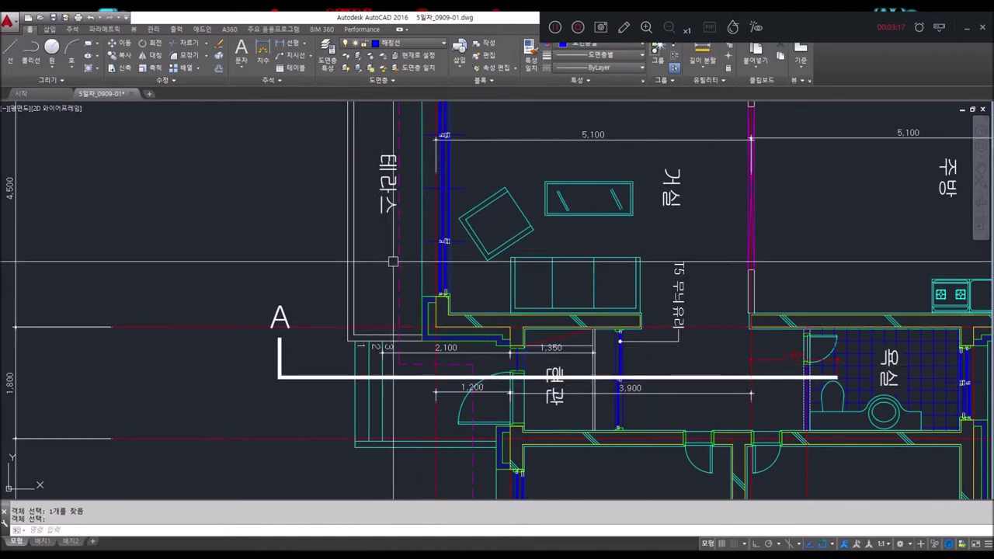
pyautogui.scroll(-5, 393, 262)
pyautogui.moveTo(512, 440); pyautogui.dragTo(517, 295, button='middle')
pyautogui.scroll(5, 471, 305)
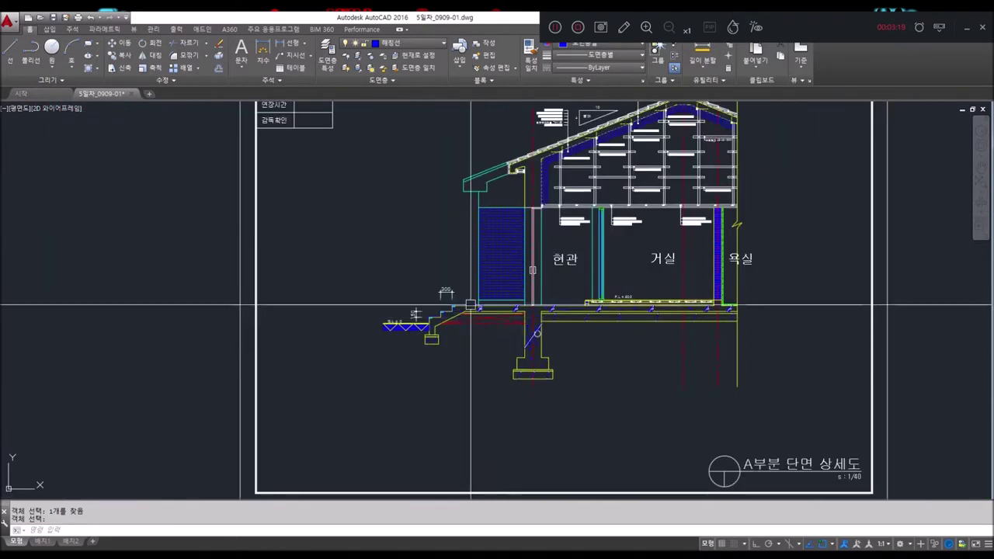
pyautogui.scroll(3, 470, 305)
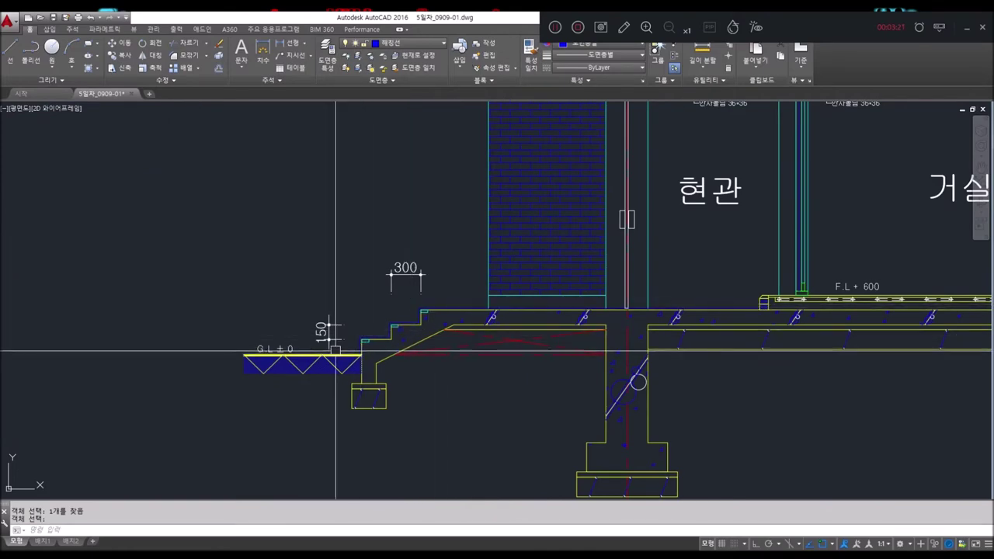
pyautogui.scroll(-5, 490, 311)
pyautogui.moveTo(465, 194); pyautogui.dragTo(404, 224, button='middle')
pyautogui.scroll(2, 404, 224)
pyautogui.scroll(4, 461, 285)
pyautogui.press('Escape')
pyautogui.press('Escape')
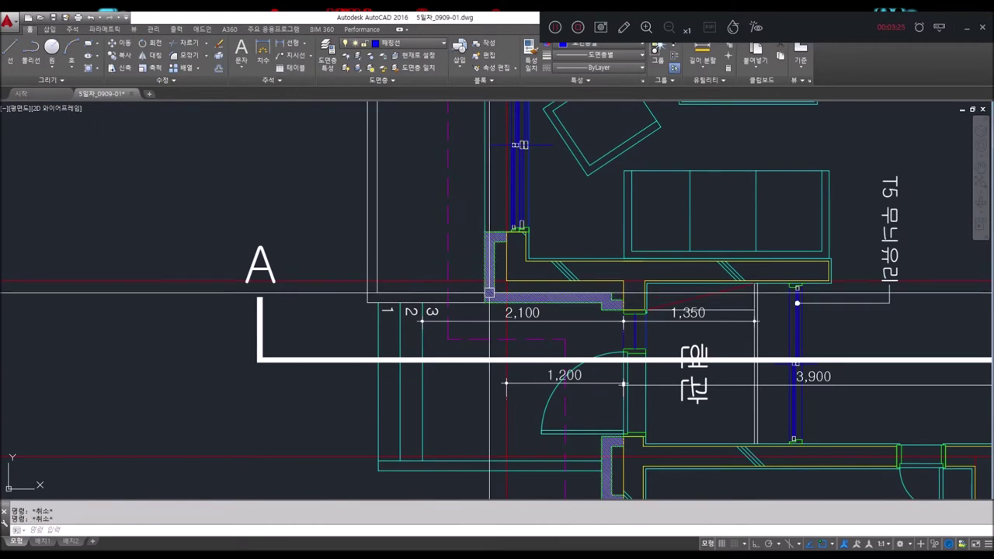
# Measure the 1200 distance from the wall corner with DIST.
pyautogui.press('Return')
pyautogui.write('i')
pyautogui.press('space')
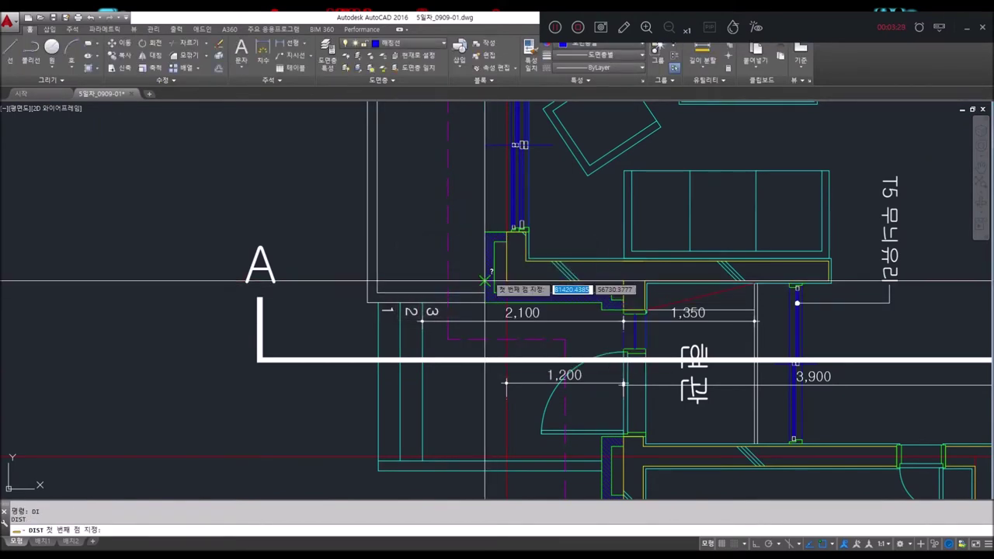
pyautogui.click(484, 279)
pyautogui.click(368, 281)
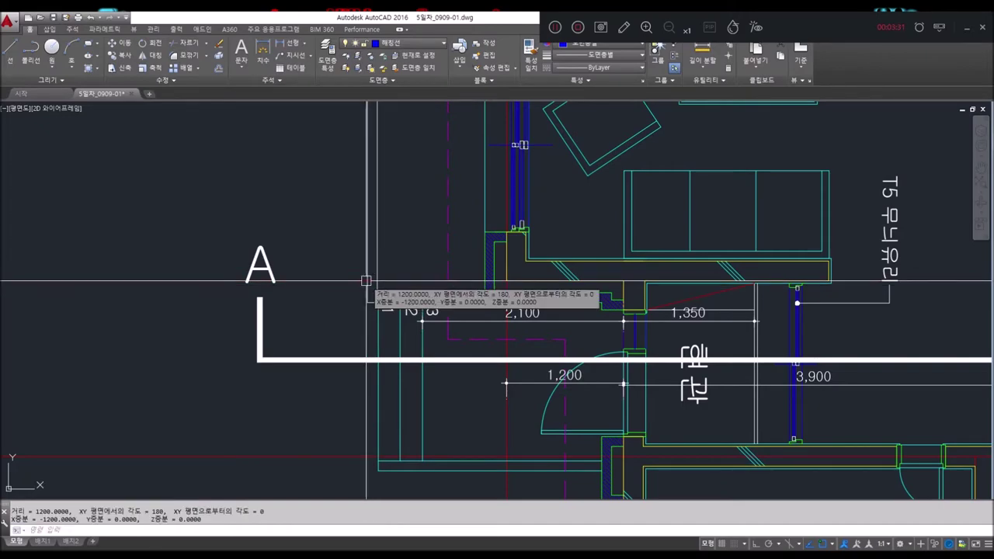
pyautogui.scroll(-5, 388, 271)
pyautogui.scroll(-5, 463, 340)
pyautogui.scroll(8, 466, 326)
pyautogui.scroll(3, 462, 339)
pyautogui.press('Escape')
pyautogui.press('Escape')
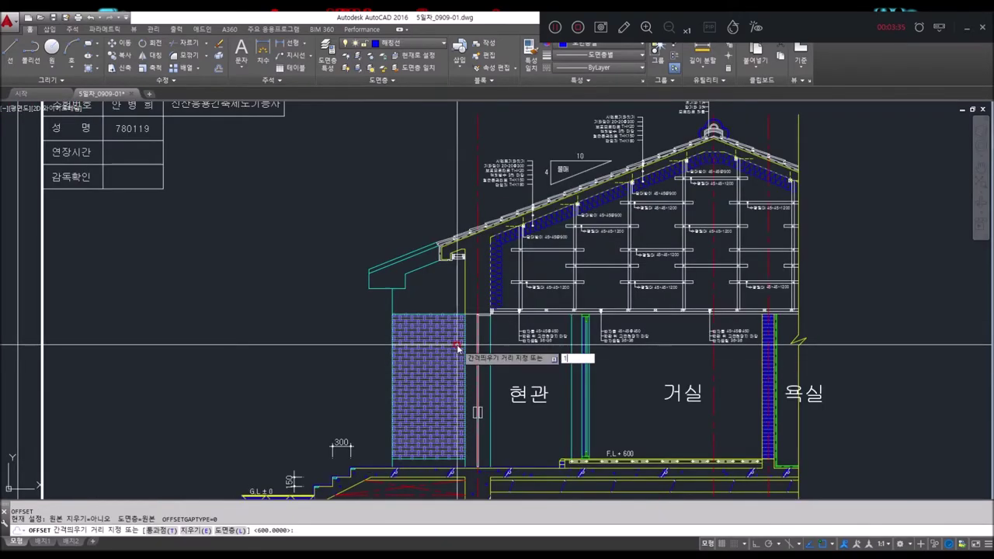
# Offset the entrance wall line 1200 outward as a new vertical line.
pyautogui.scroll(2, 314, 262)
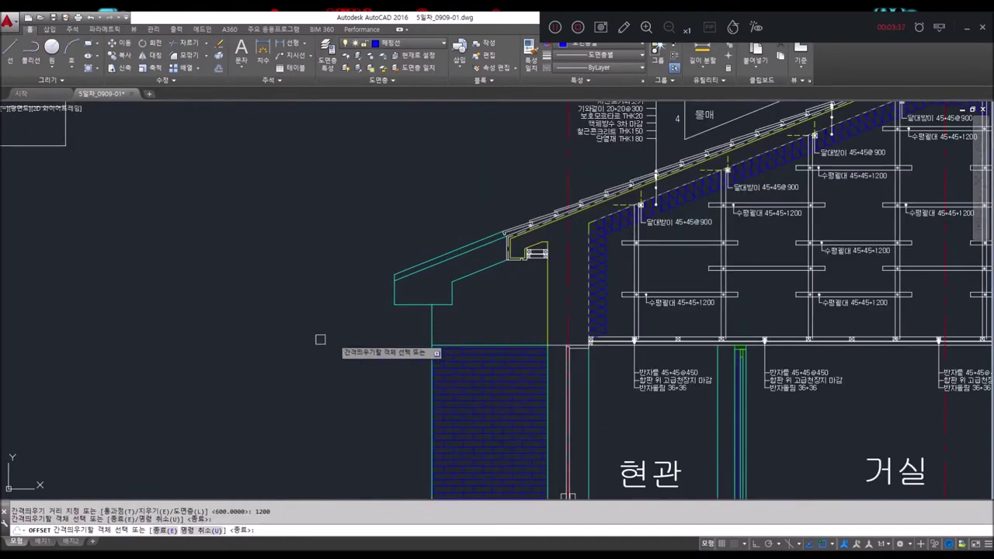
pyautogui.click(431, 335)
pyautogui.click(319, 354)
pyautogui.moveTo(364, 554); pyautogui.dragTo(366, 344, button='middle')
pyautogui.scroll(2, 369, 357)
pyautogui.press('Escape')
pyautogui.press('Escape')
# Extend the floor line to the new vertical boundary line.
pyautogui.click(332, 399)
pyautogui.press('Return')
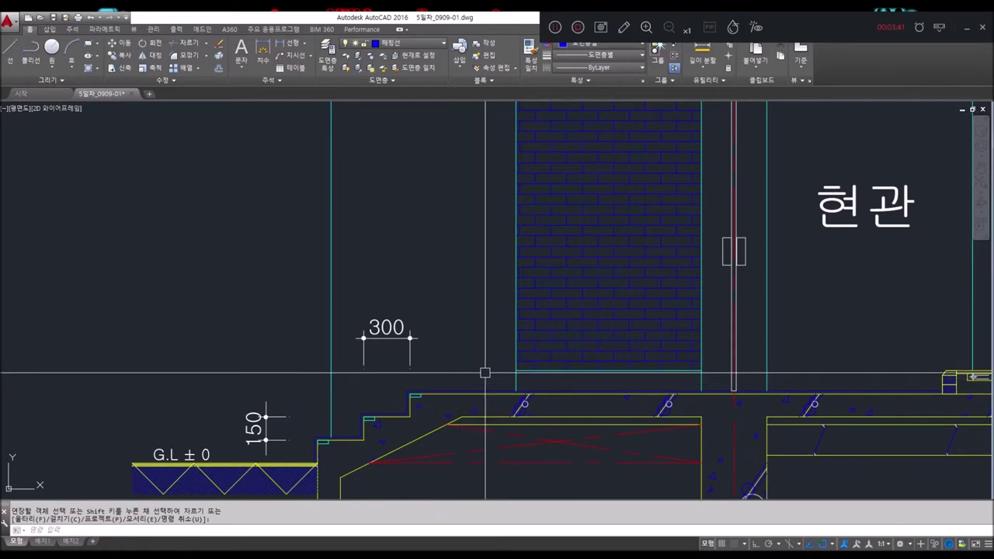
pyautogui.write('l')
pyautogui.press('Return')
pyautogui.scroll(4, 383, 389)
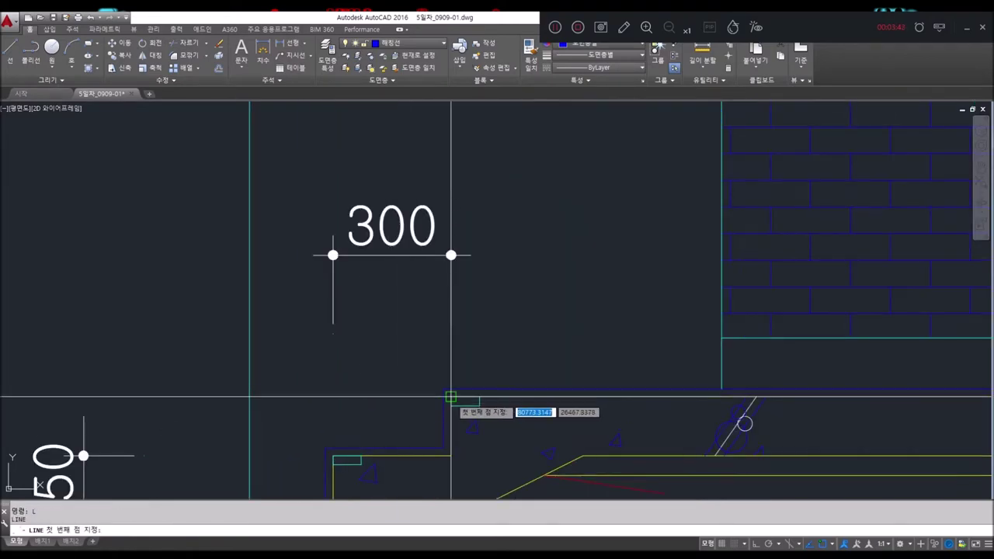
pyautogui.press('Escape')
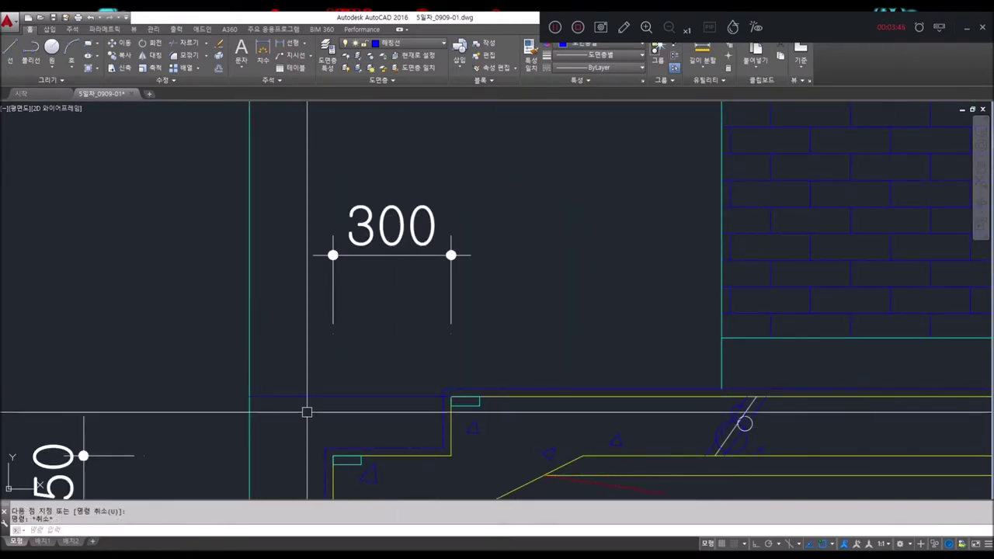
# Match the floor edge line to the cyan line's properties.
pyautogui.click(272, 399)
pyautogui.press('Return')
pyautogui.scroll(-3, 484, 319)
pyautogui.press('Escape')
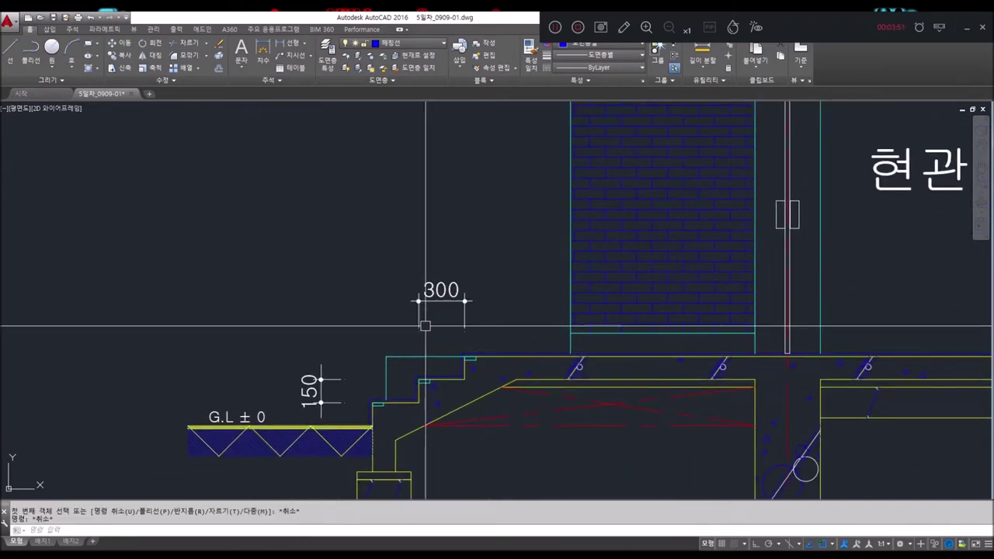
# Make 입면선 the current layer.
pyautogui.write('rec')
pyautogui.press('Return')
pyautogui.click(373, 241)
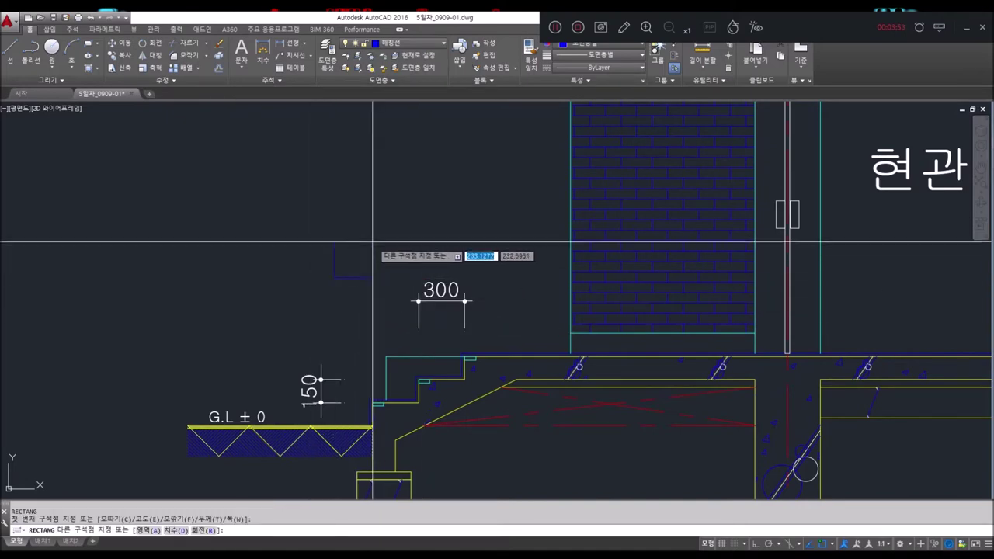
pyautogui.press('Escape')
pyautogui.click(399, 45)
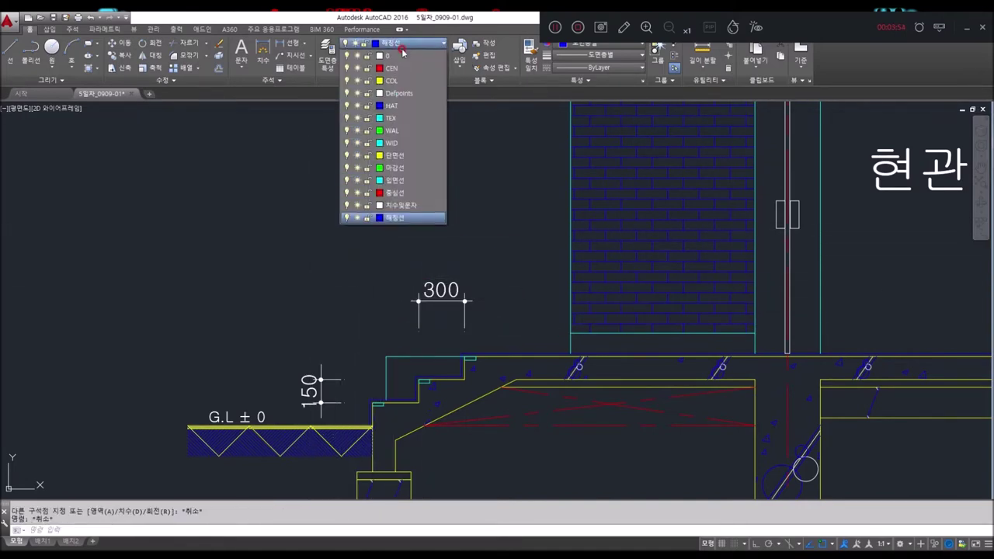
pyautogui.click(396, 181)
# Draw a small rectangle with a post line running down from its midpoint.
pyautogui.write('c')
pyautogui.press('Return')
pyautogui.click(313, 338)
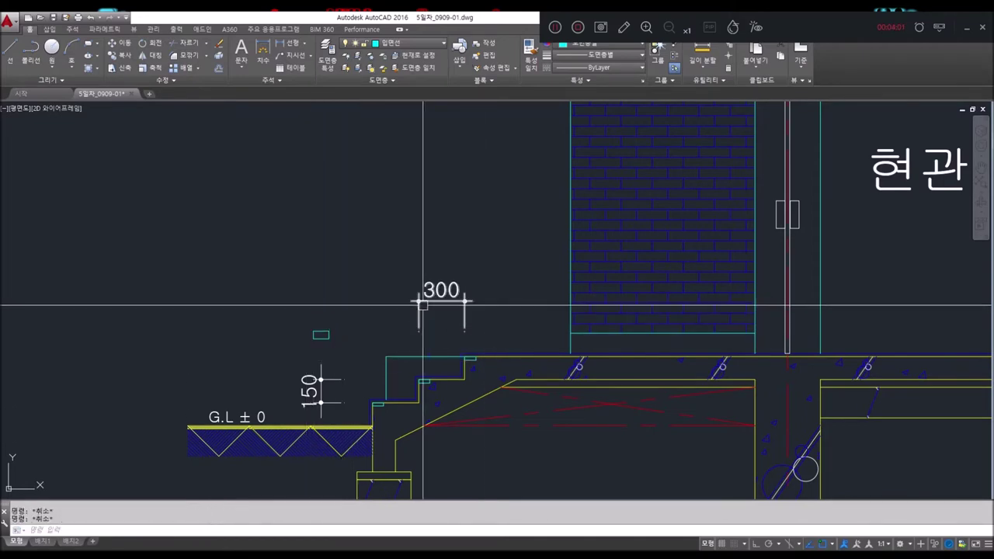
pyautogui.write('l')
pyautogui.press('Return')
pyautogui.click(319, 339)
pyautogui.scroll(5, 325, 349)
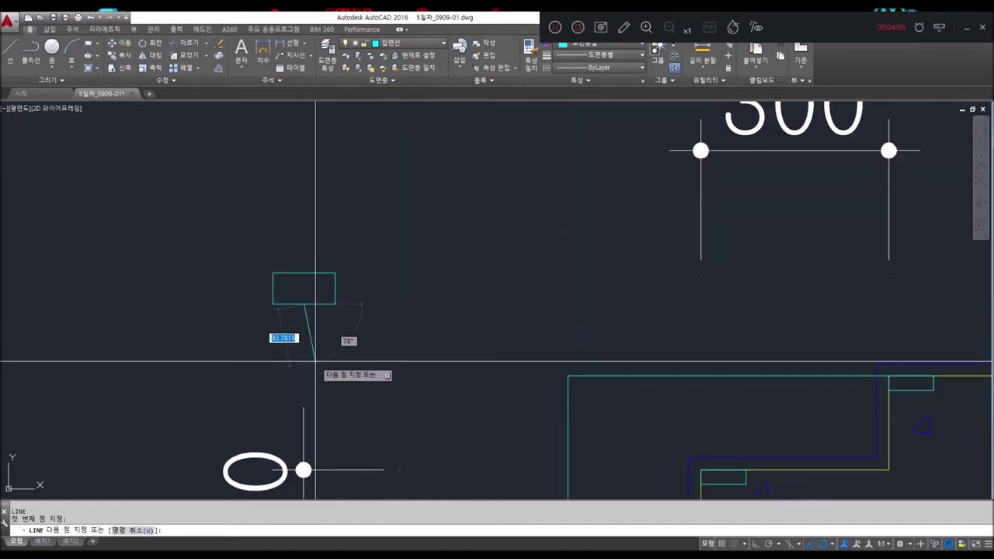
pyautogui.click(304, 373)
pyautogui.press('Escape')
pyautogui.press('Escape')
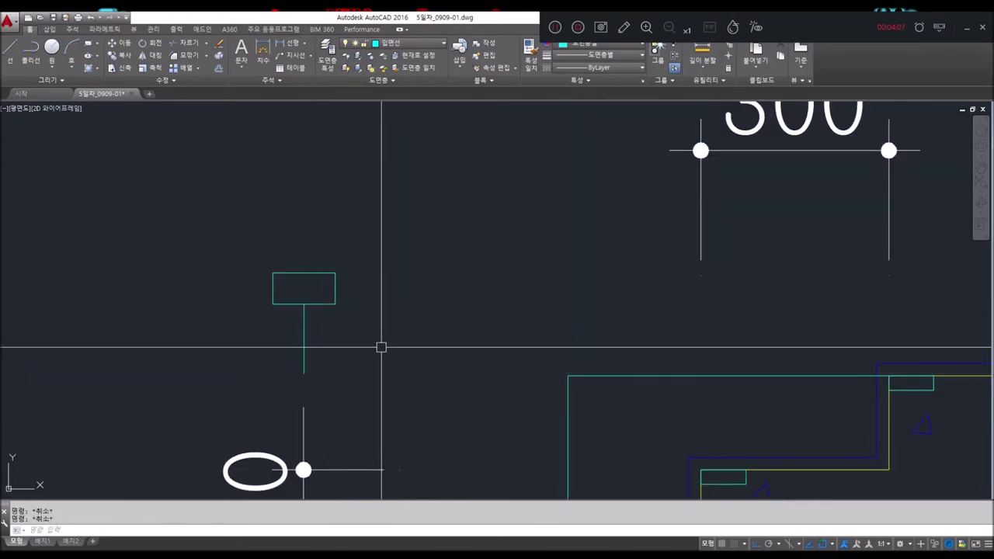
pyautogui.press('Escape')
pyautogui.scroll(-5, 419, 303)
pyautogui.write('25')
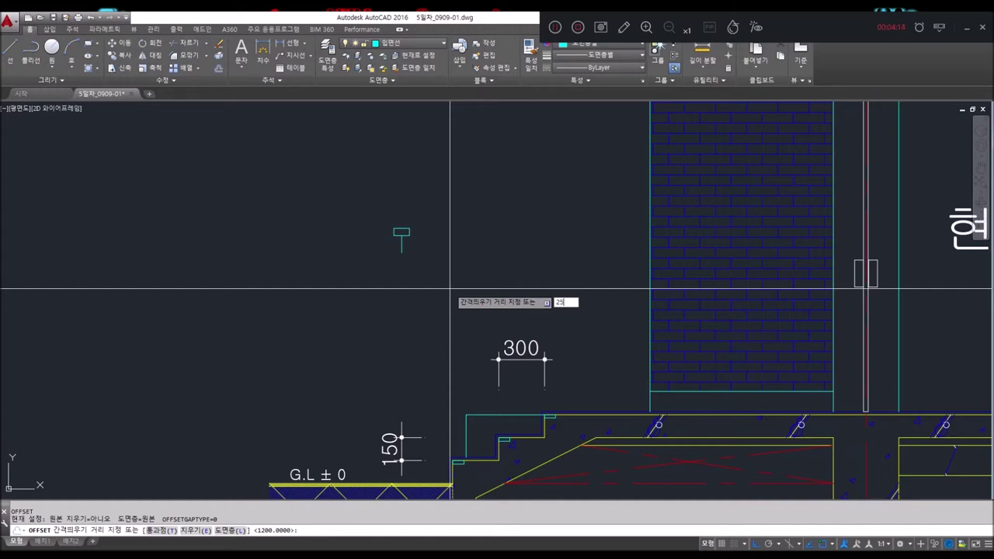
# Offset the post line 25 units to both the left and right.
pyautogui.press('Return')
pyautogui.scroll(3, 439, 279)
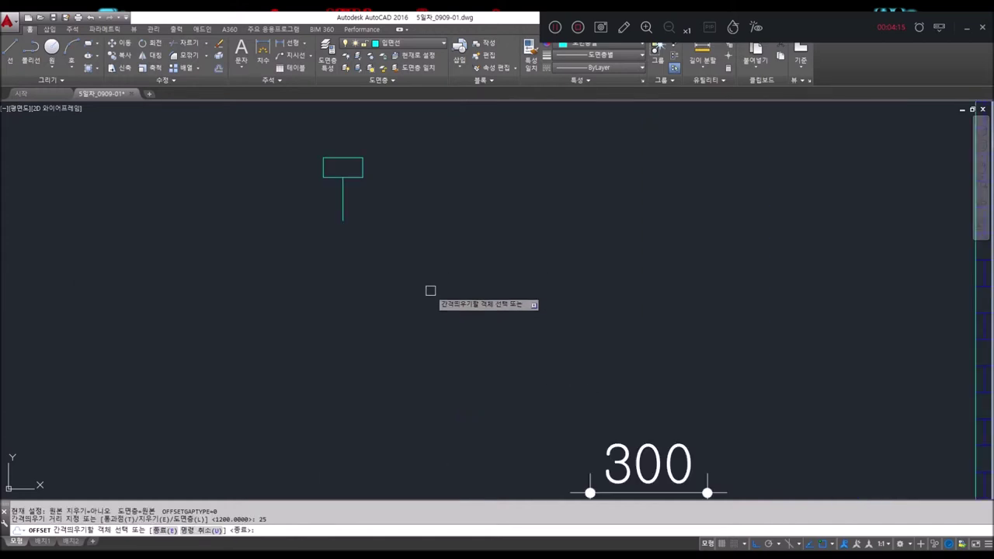
pyautogui.click(343, 213)
pyautogui.click(332, 205)
pyautogui.click(343, 200)
pyautogui.click(358, 233)
pyautogui.press('Escape')
pyautogui.press('Escape')
pyautogui.write('e')
pyautogui.press('Escape')
pyautogui.press('Escape')
# Select the post and pick a base point to move it, then cancel the move.
pyautogui.scroll(-3, 368, 249)
pyautogui.scroll(2, 403, 295)
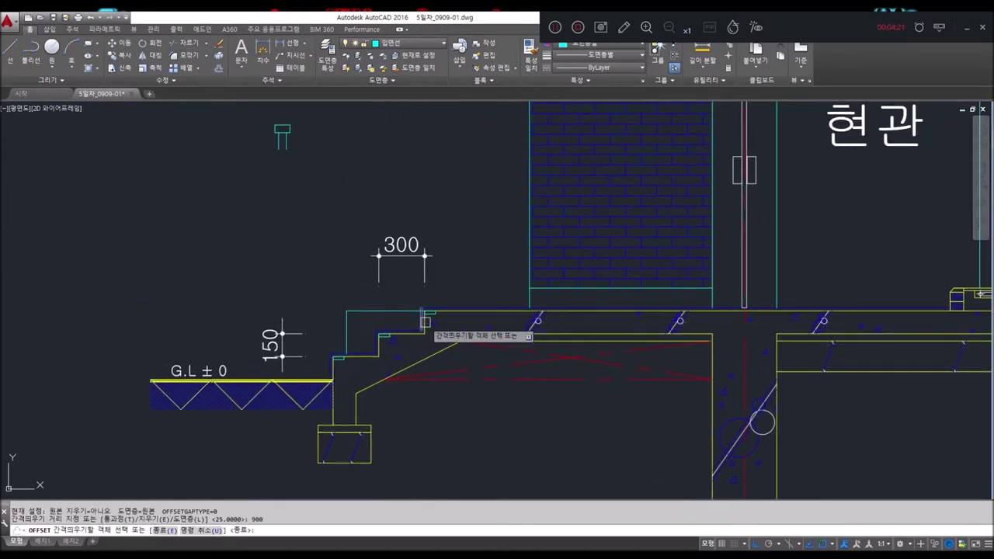
pyautogui.press('Escape')
pyautogui.moveTo(352, 226); pyautogui.dragTo(353, 236, button='middle')
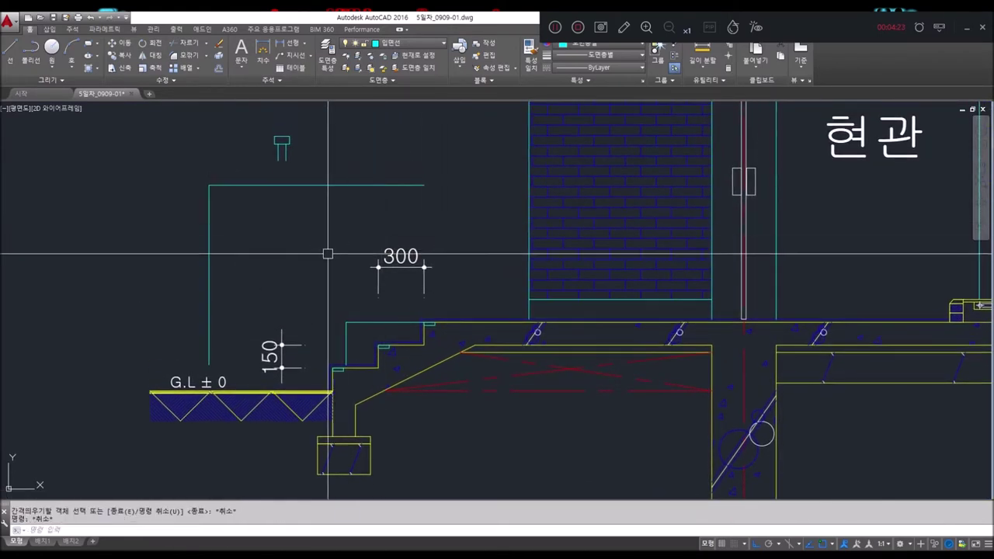
pyautogui.press('Escape')
pyautogui.press('Escape')
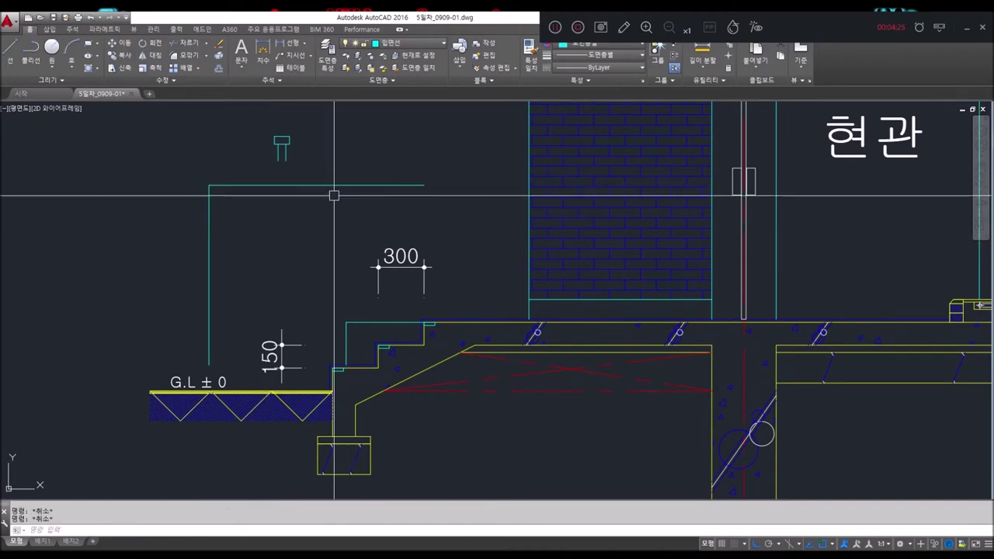
pyautogui.write('M')
pyautogui.click(256, 119)
pyautogui.press('Return')
pyautogui.scroll(4, 285, 138)
pyautogui.click(285, 138)
pyautogui.scroll(-2, 344, 138)
pyautogui.scroll(-2, 354, 124)
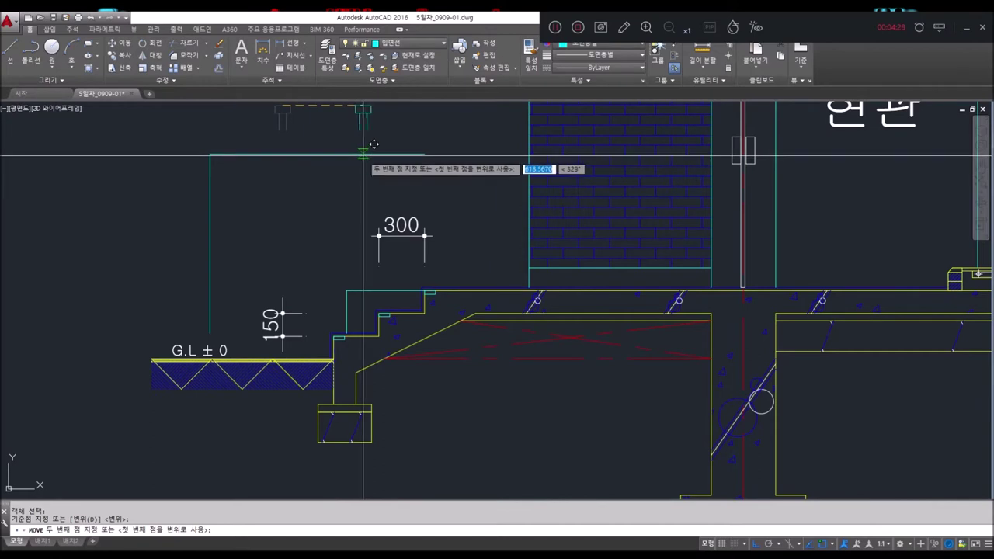
pyautogui.press('Escape')
pyautogui.press('Escape')
# Window-select the leftover cyan lines on the left for erasing.
pyautogui.click(360, 289)
pyautogui.press('Return')
pyautogui.press('Escape')
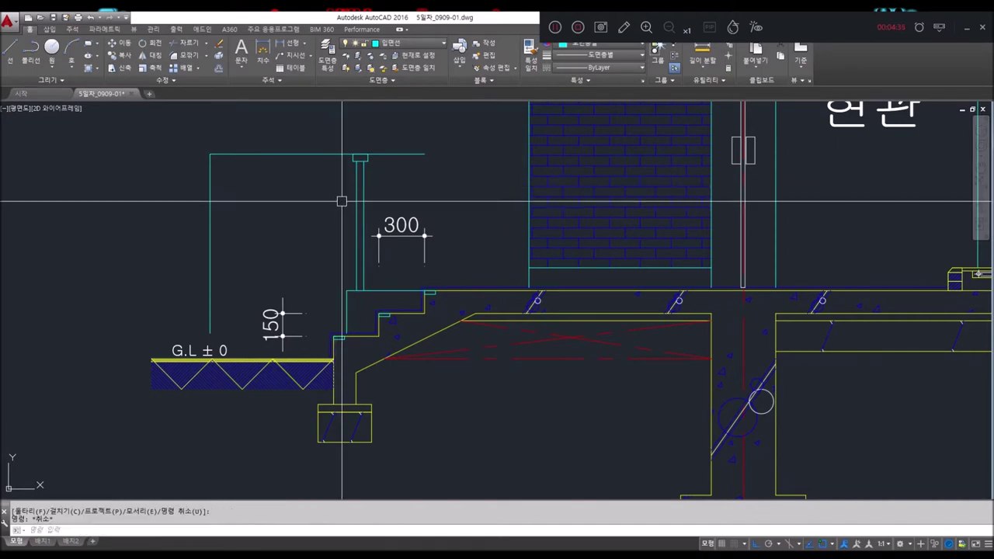
pyautogui.click(308, 185)
pyautogui.click(185, 131)
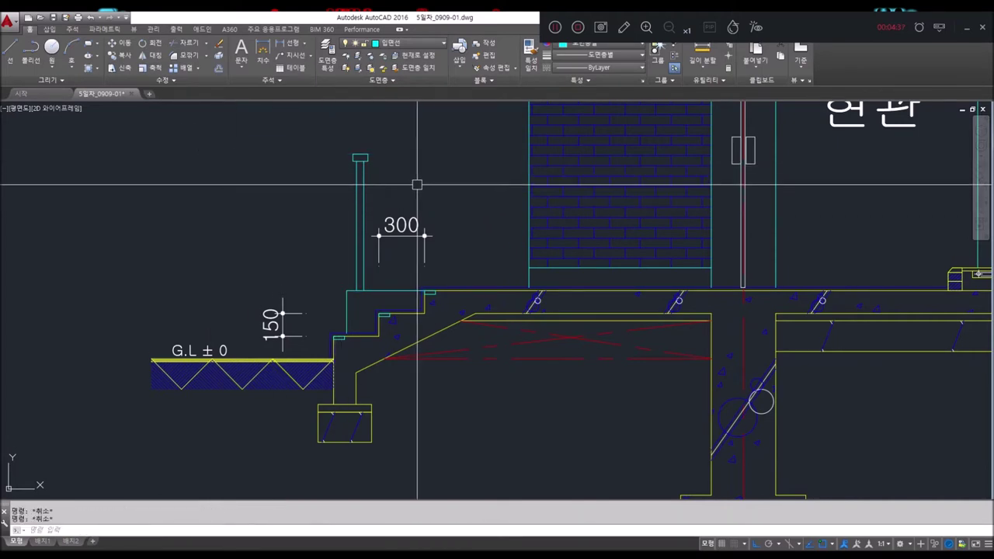
pyautogui.write('L')
# Draw the top rail line from the entrance post to the brick wall.
pyautogui.click(361, 156)
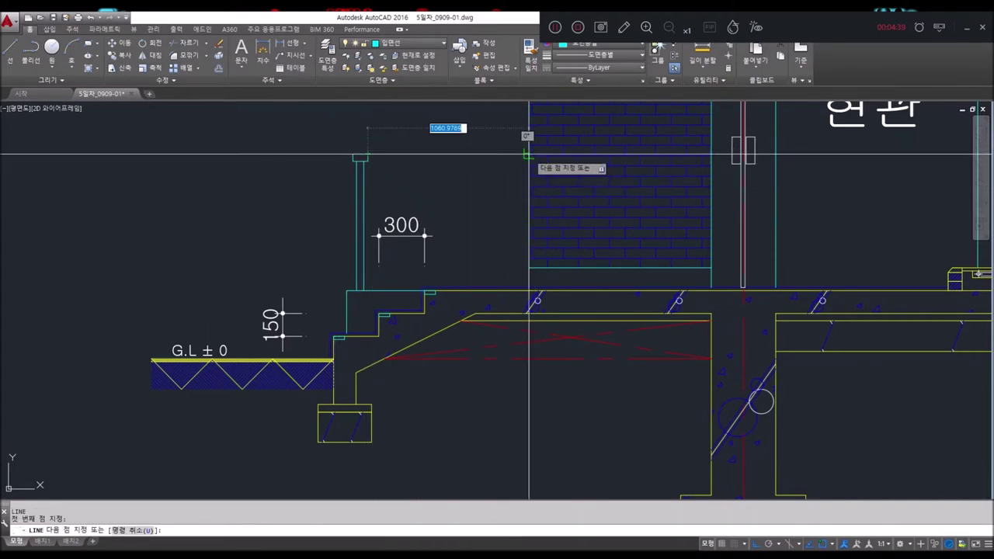
pyautogui.click(529, 154)
pyautogui.press('Return')
pyautogui.press('Return')
pyautogui.scroll(4, 362, 160)
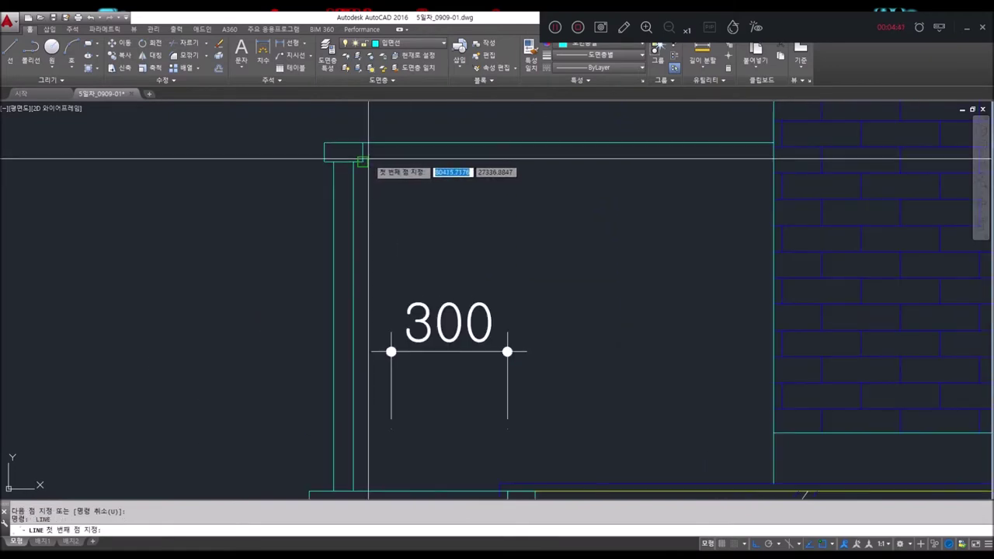
pyautogui.click(362, 142)
pyautogui.press('Escape')
pyautogui.press('Escape')
pyautogui.scroll(-3, 453, 202)
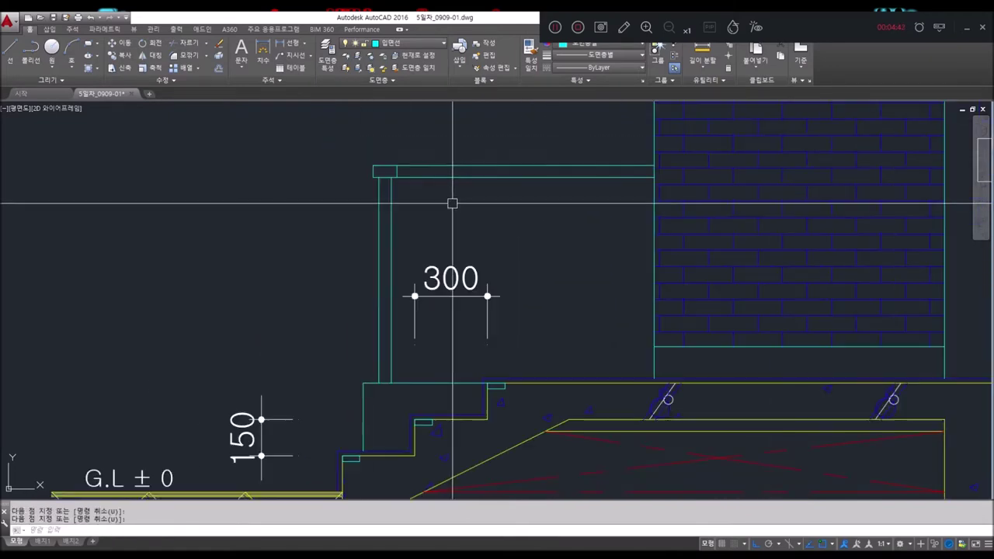
pyautogui.scroll(1, 426, 222)
# Copy the post lines 300 units over with COPY.
pyautogui.write('co')
pyautogui.press('Return')
pyautogui.press('Return')
pyautogui.click(373, 120)
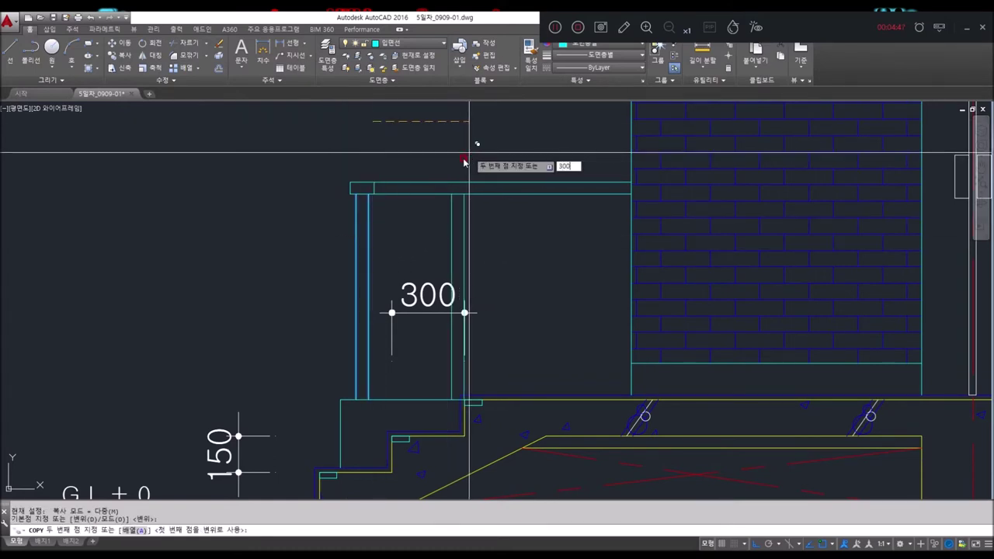
pyautogui.press('Return')
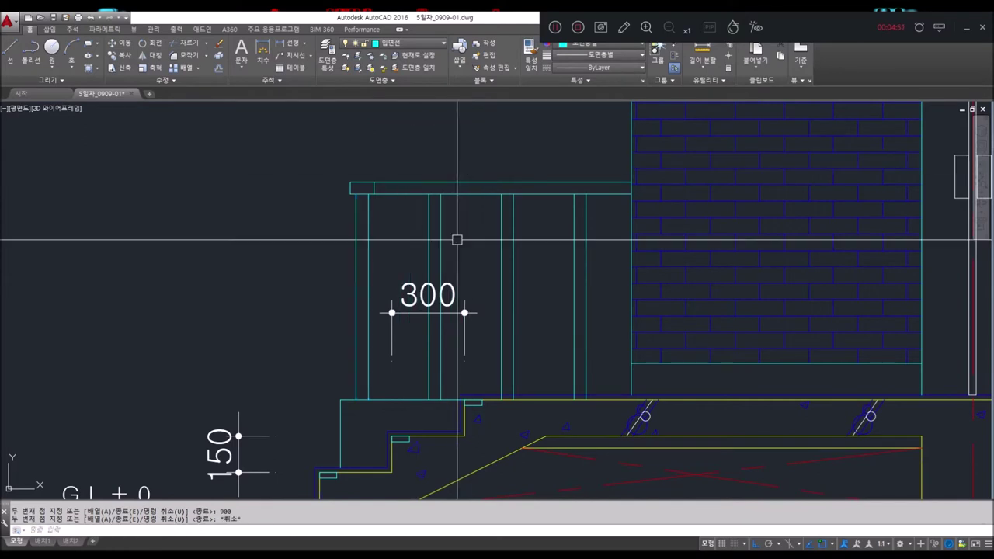
pyautogui.press('Escape')
pyautogui.press('Escape')
# Put the copied posts and rail on the HATCH layer and zoom out to the whole section.
pyautogui.click(613, 249)
pyautogui.click(540, 222)
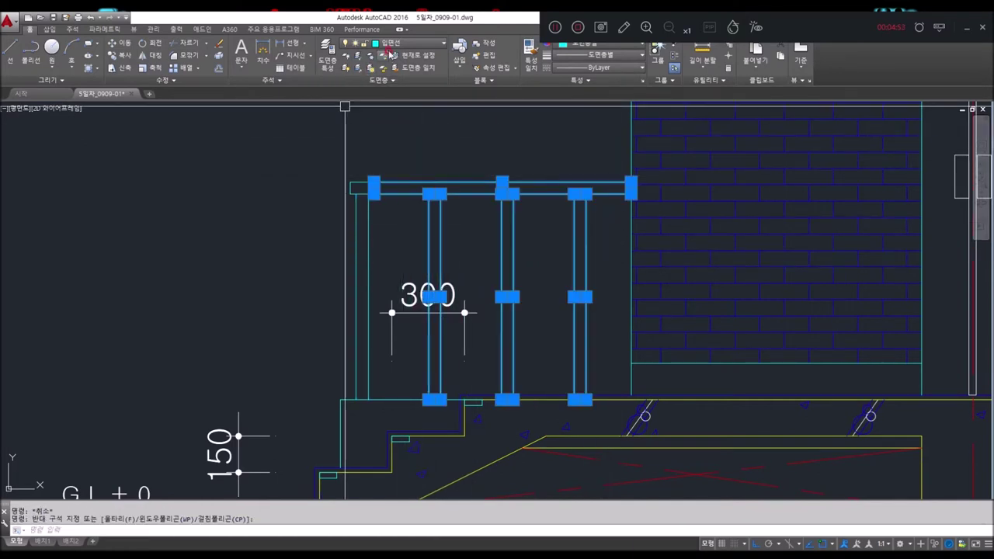
pyautogui.click(411, 42)
pyautogui.click(399, 106)
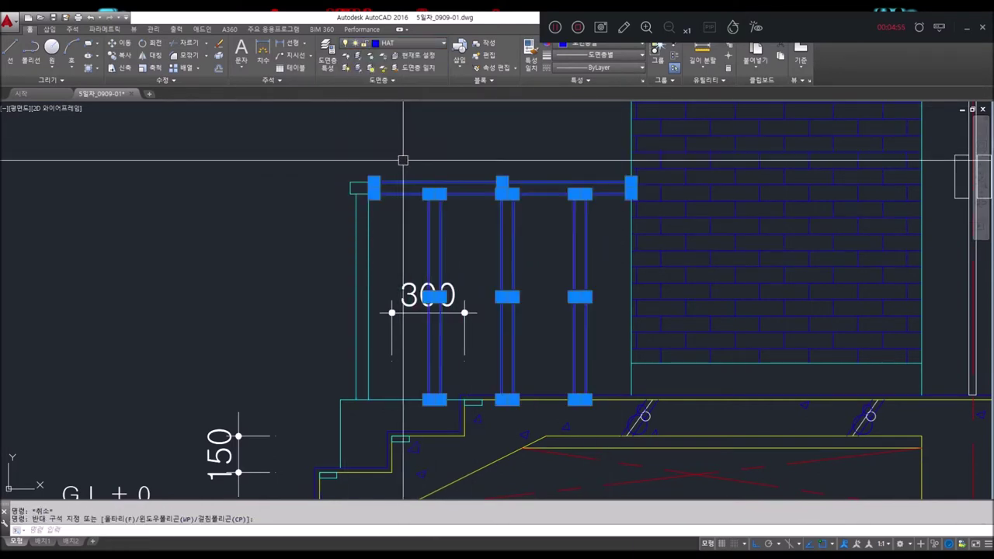
pyautogui.press('Escape')
pyautogui.scroll(-3, 543, 264)
pyautogui.scroll(-2, 539, 288)
pyautogui.scroll(-1, 563, 243)
pyautogui.moveTo(562, 243); pyautogui.dragTo(477, 322, button='middle')
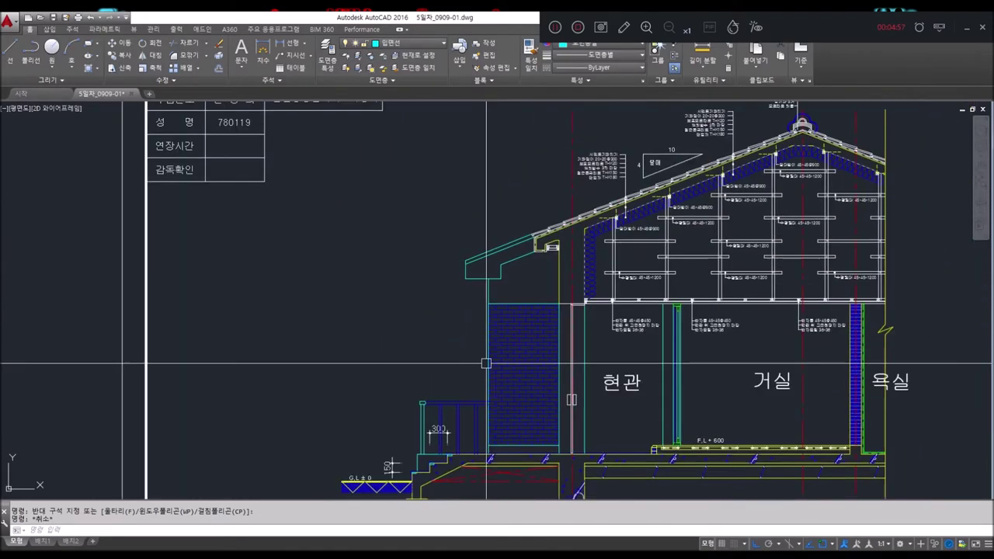
# Window-select the railing posts to give them the cyan post's matched properties.
pyautogui.scroll(-2, 472, 327)
pyautogui.scroll(-2, 464, 319)
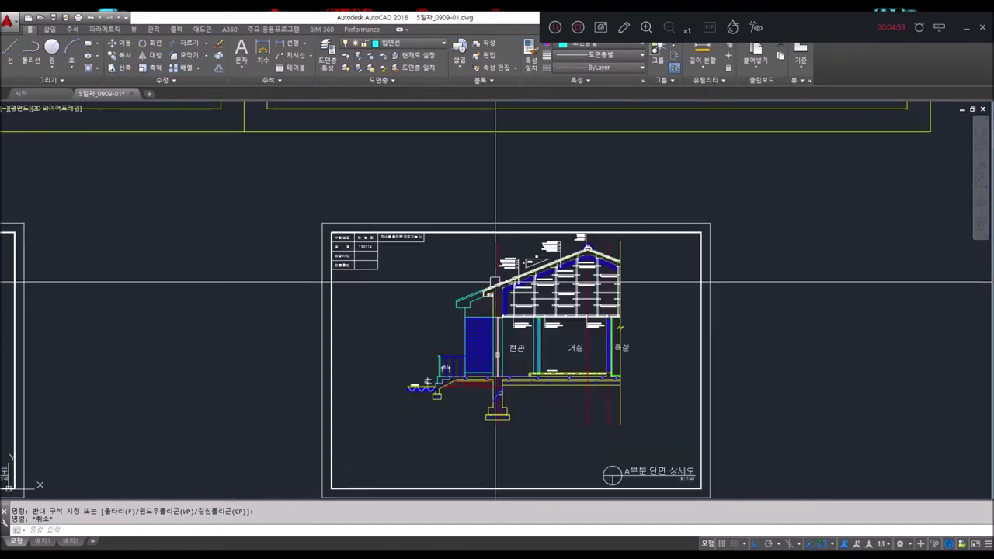
pyautogui.scroll(-2, 478, 336)
pyautogui.scroll(3, 475, 336)
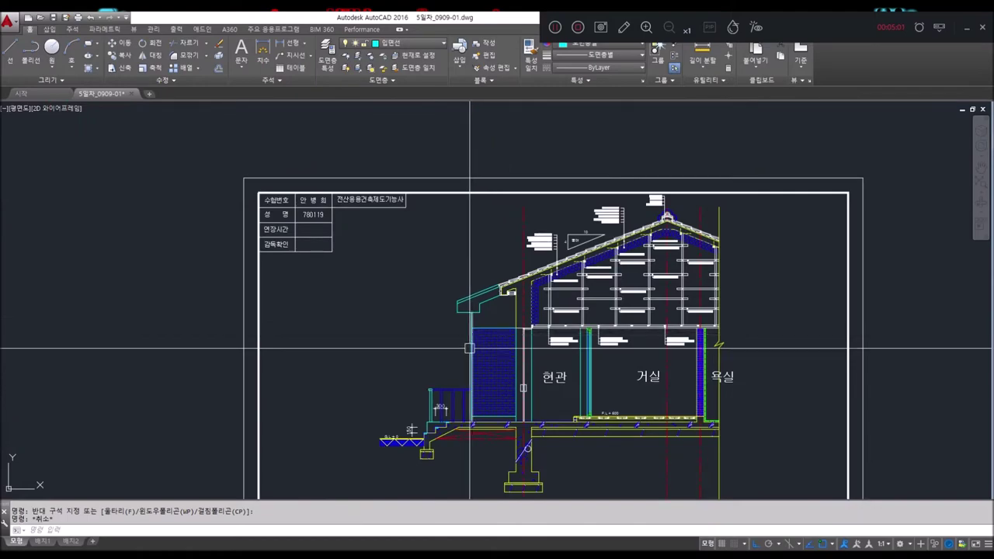
pyautogui.scroll(3, 439, 362)
pyautogui.scroll(-1, 428, 326)
pyautogui.scroll(-2, 479, 297)
pyautogui.scroll(-2, 466, 287)
pyautogui.scroll(2, 462, 280)
pyautogui.scroll(2, 459, 277)
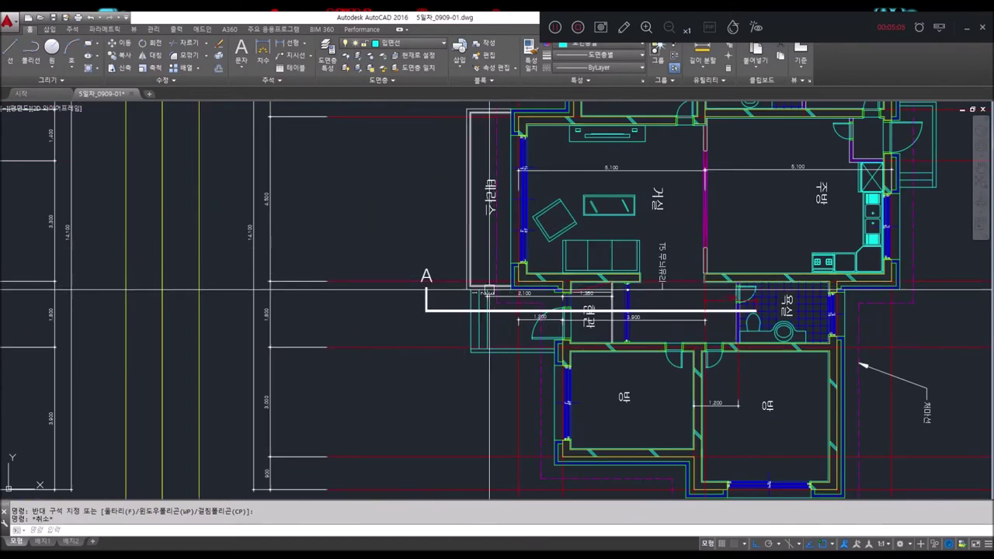
pyautogui.scroll(-3, 489, 290)
pyautogui.scroll(-3, 528, 324)
pyautogui.scroll(2, 509, 295)
pyautogui.scroll(3, 528, 310)
pyautogui.scroll(3, 559, 326)
pyautogui.scroll(2, 582, 342)
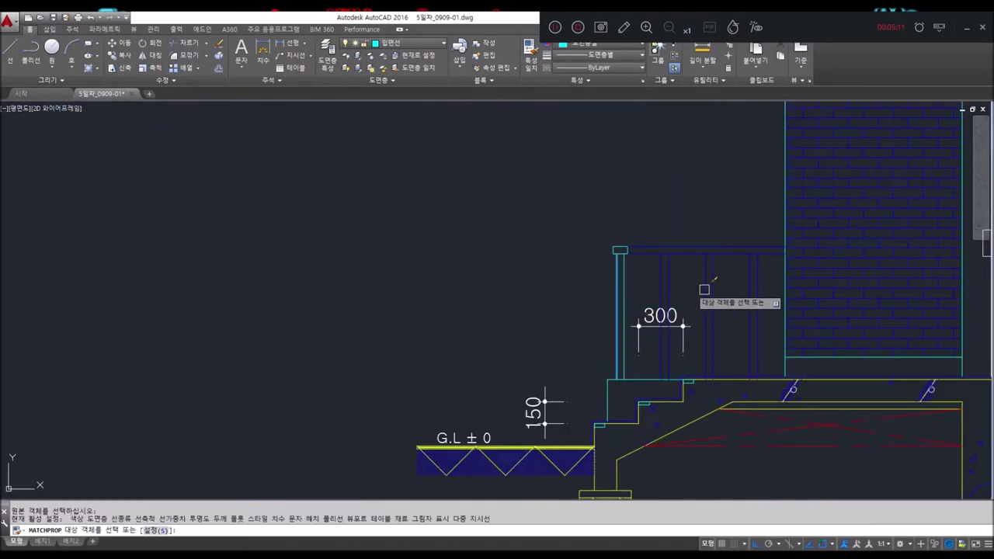
pyautogui.click(769, 279)
pyautogui.click(674, 294)
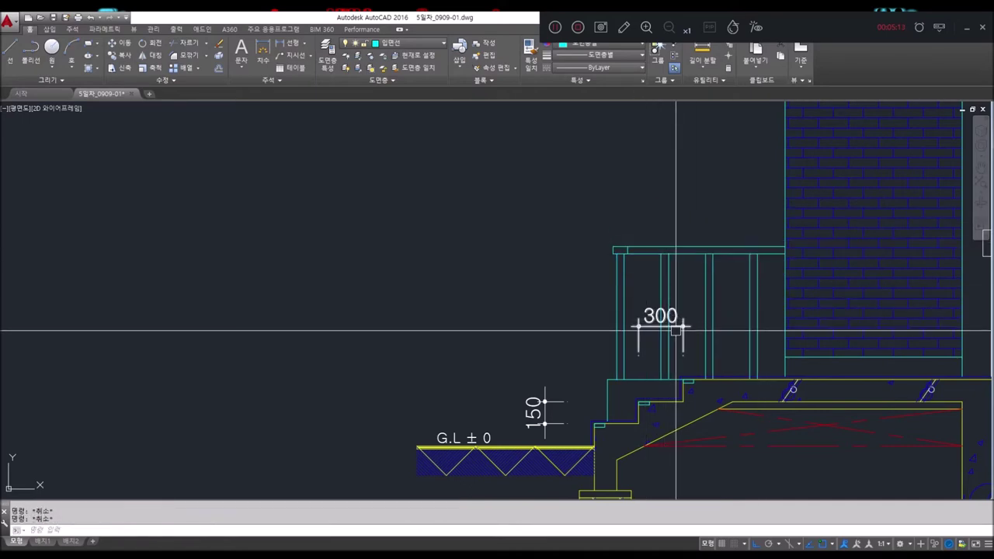
# Move the 300 dimension lower to its new position.
pyautogui.click(694, 319)
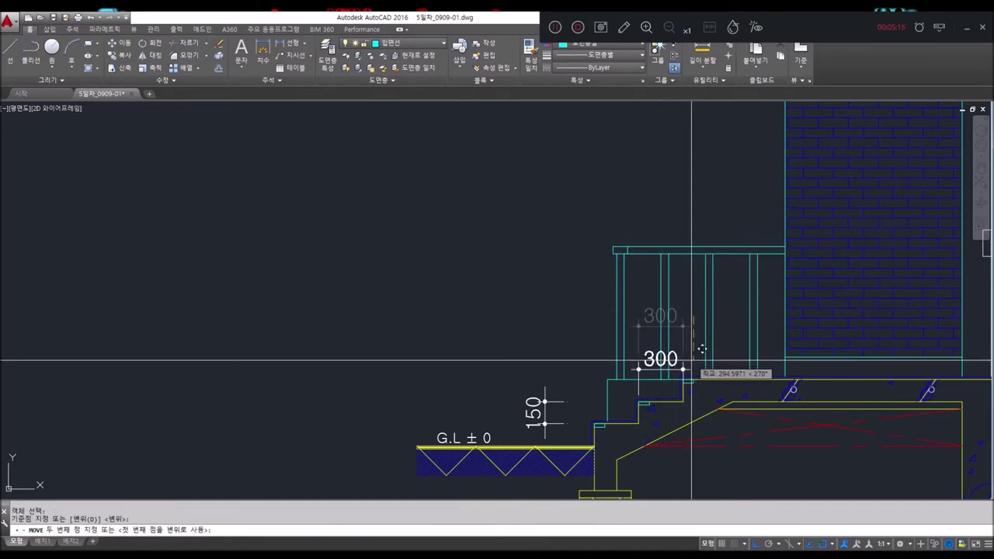
pyautogui.scroll(-3, 681, 326)
pyautogui.scroll(-3, 637, 215)
pyautogui.moveTo(637, 215); pyautogui.dragTo(600, 147, button='middle')
pyautogui.scroll(3, 600, 148)
pyautogui.scroll(4, 543, 202)
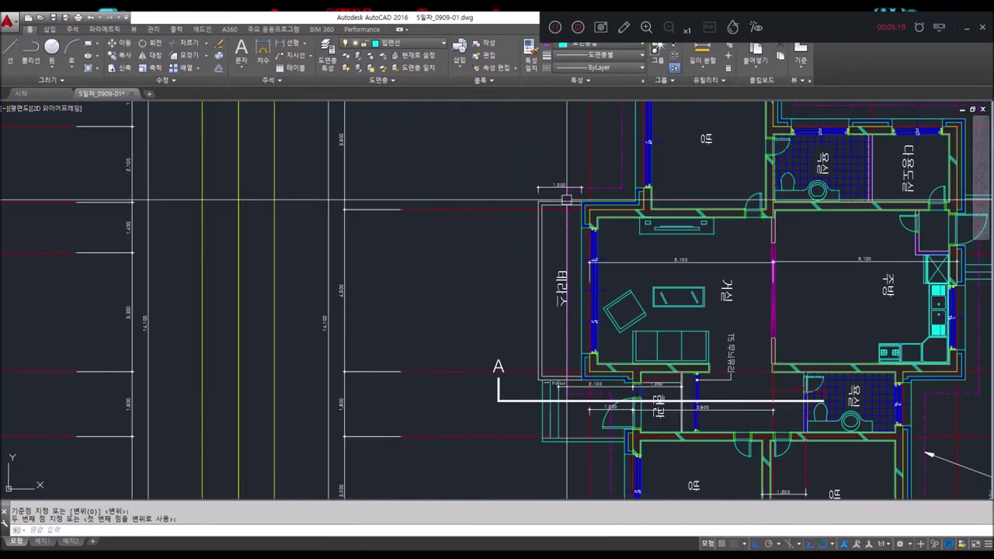
pyautogui.scroll(-1, 497, 363)
pyautogui.click(595, 206)
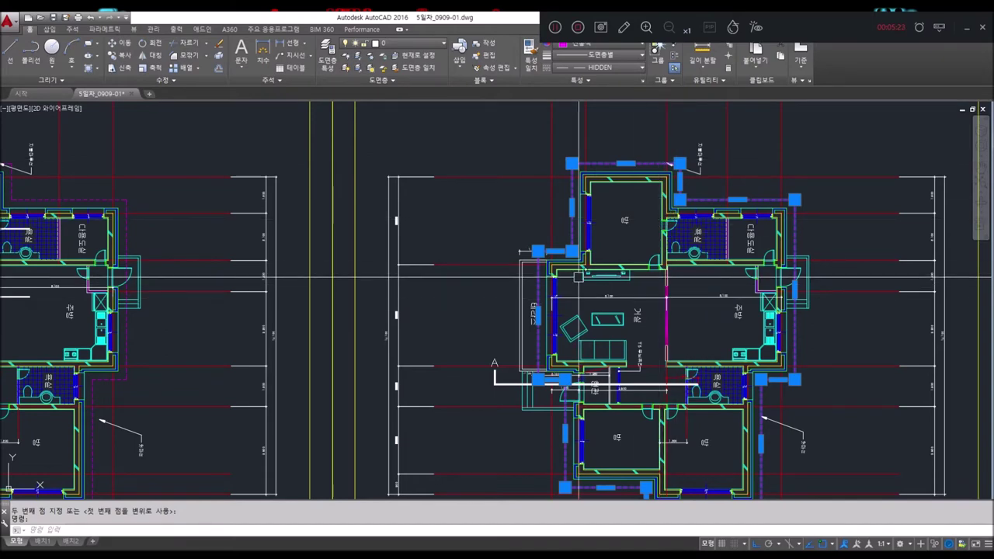
# Place filled donuts at both terrace corners and the room's lower-left wall corner.
pyautogui.press('Escape')
pyautogui.press('Escape')
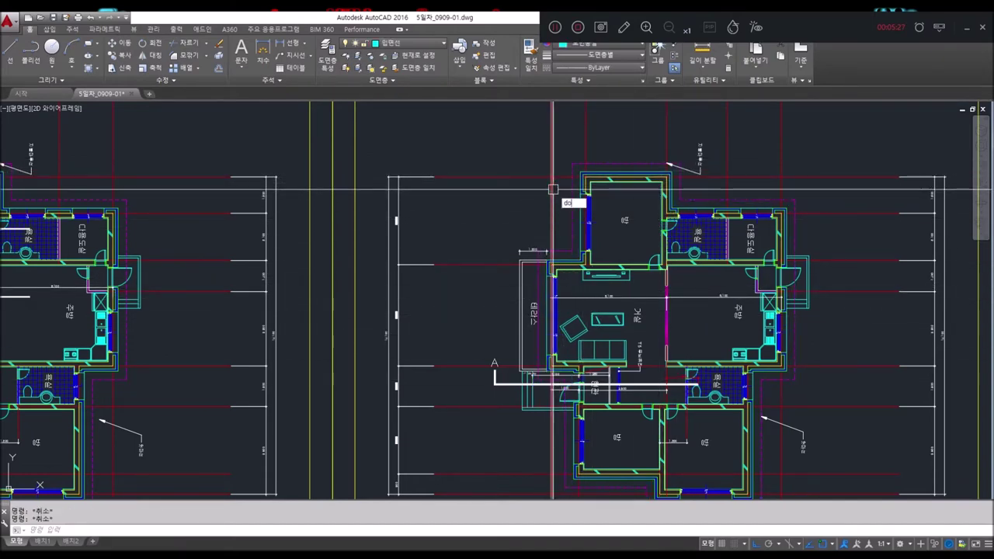
pyautogui.press('Return')
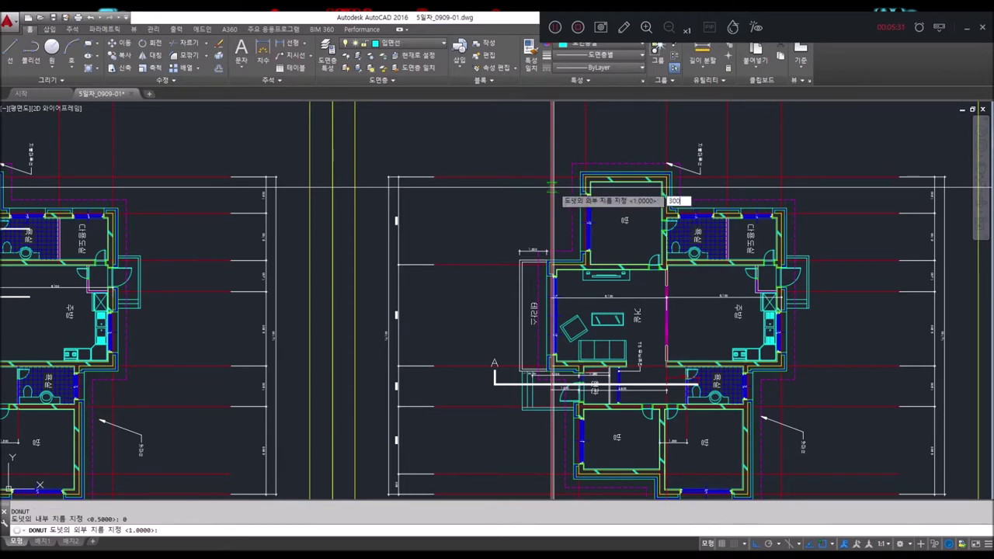
pyautogui.scroll(2, 551, 186)
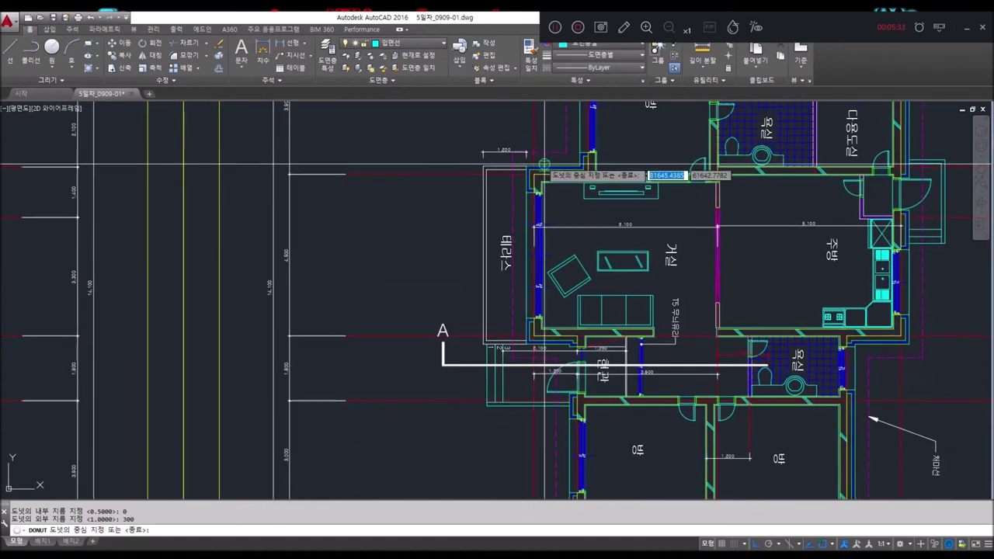
pyautogui.scroll(-2, 554, 173)
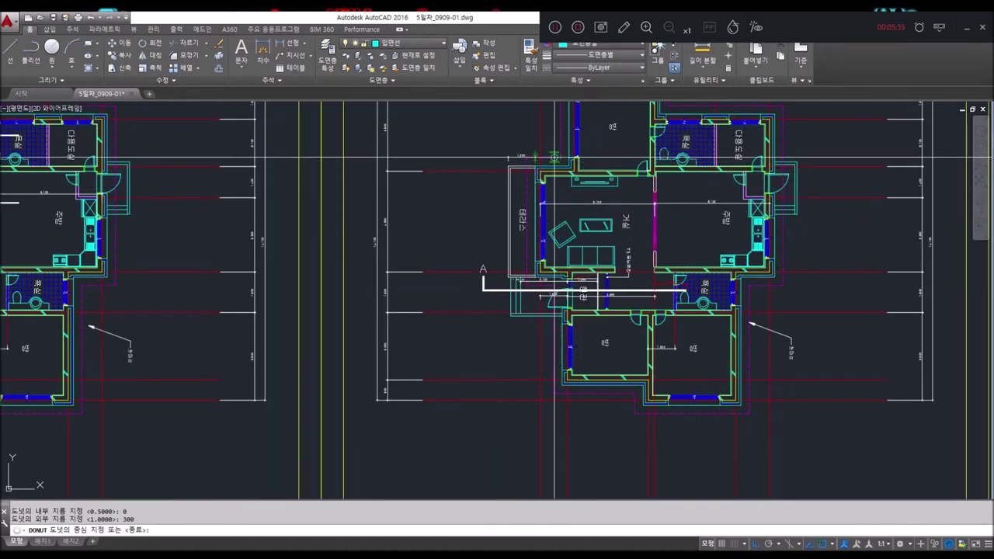
pyautogui.scroll(2, 536, 168)
pyautogui.scroll(2, 533, 169)
pyautogui.scroll(2, 531, 169)
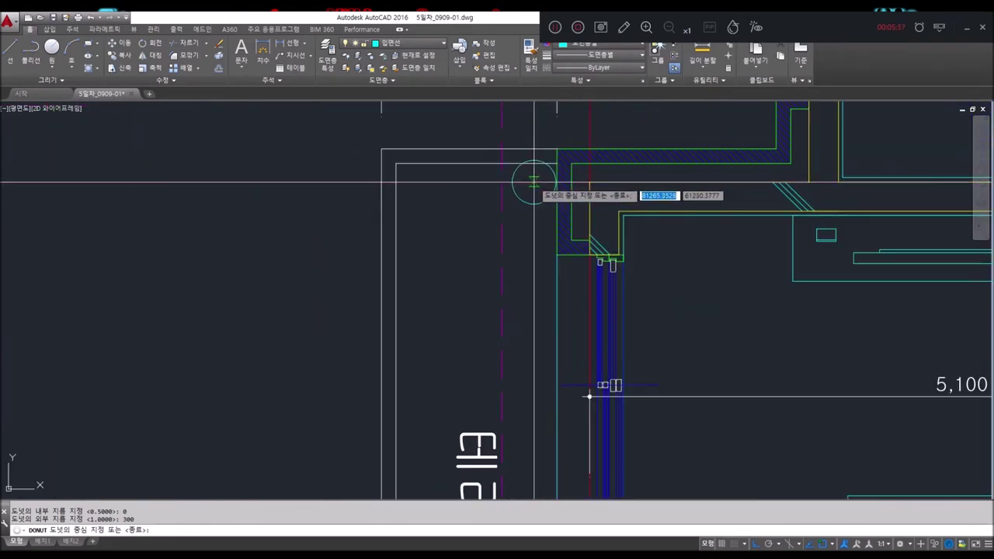
pyautogui.scroll(-1, 528, 175)
pyautogui.scroll(-1, 543, 272)
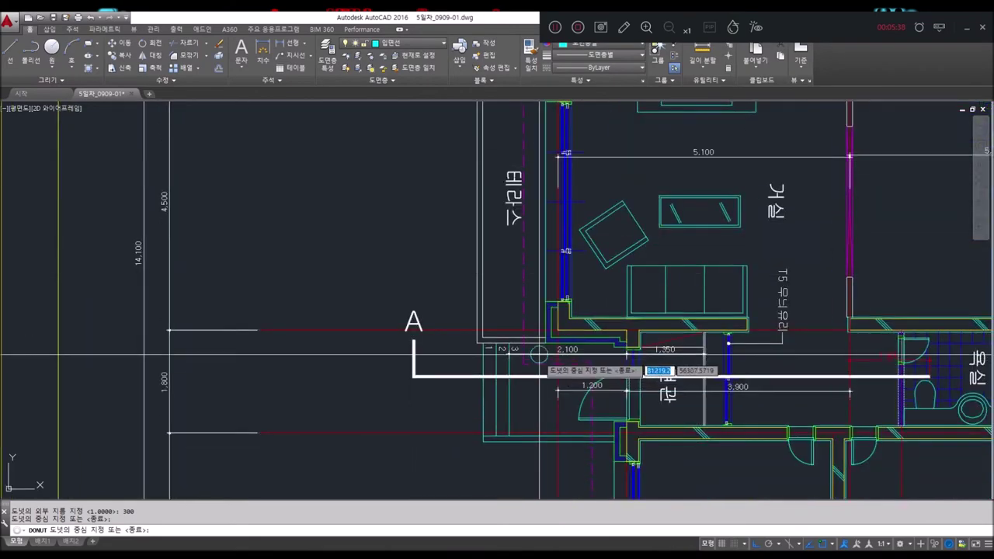
pyautogui.click(534, 343)
pyautogui.scroll(-1, 557, 295)
pyautogui.click(543, 160)
pyautogui.scroll(-2, 544, 290)
pyautogui.scroll(2, 544, 291)
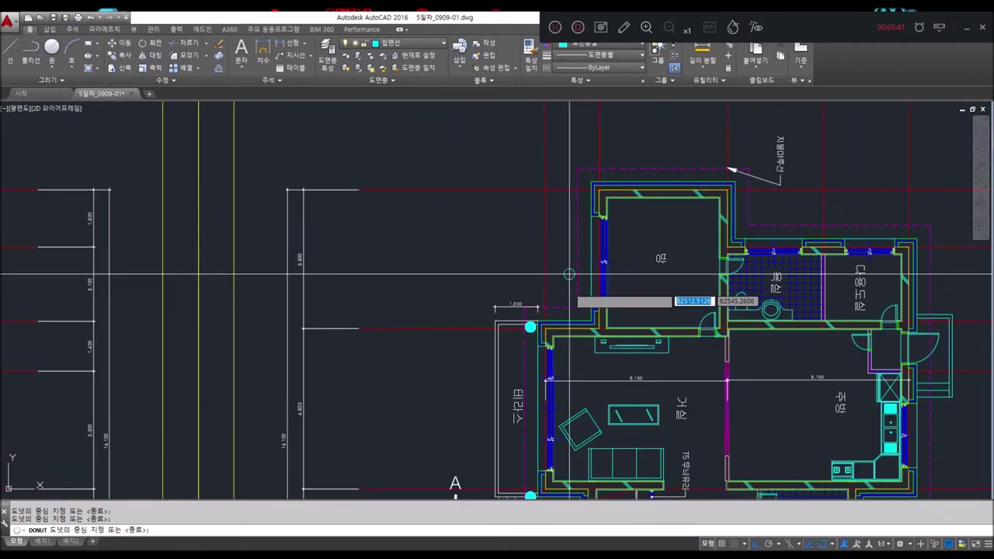
pyautogui.scroll(2, 598, 176)
pyautogui.scroll(-3, 590, 271)
pyautogui.scroll(1, 532, 277)
pyautogui.scroll(3, 532, 277)
pyautogui.click(461, 372)
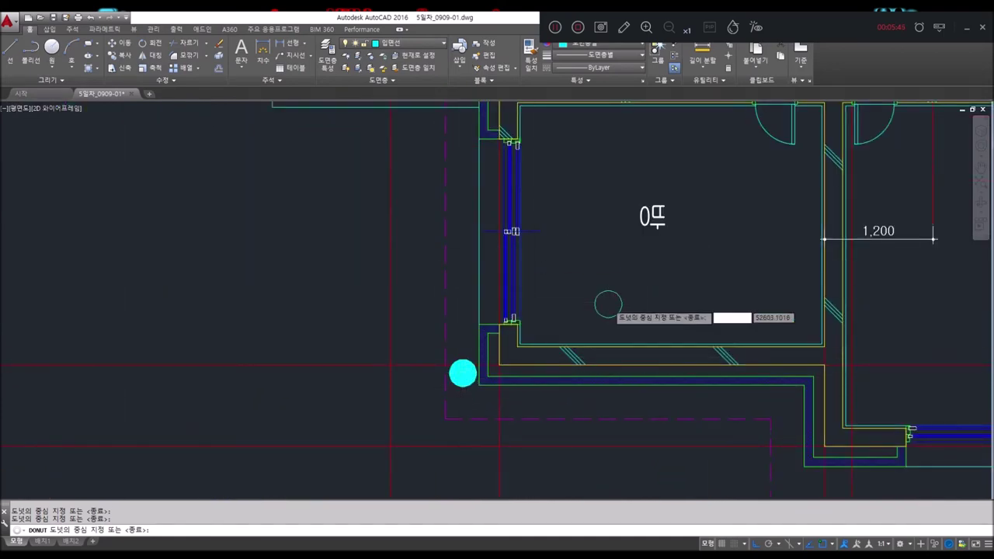
# Add donuts at the bathroom wall corner and two more wall corners, then end DONUT.
pyautogui.scroll(-3, 604, 363)
pyautogui.moveTo(604, 362); pyautogui.dragTo(587, 461, button='middle')
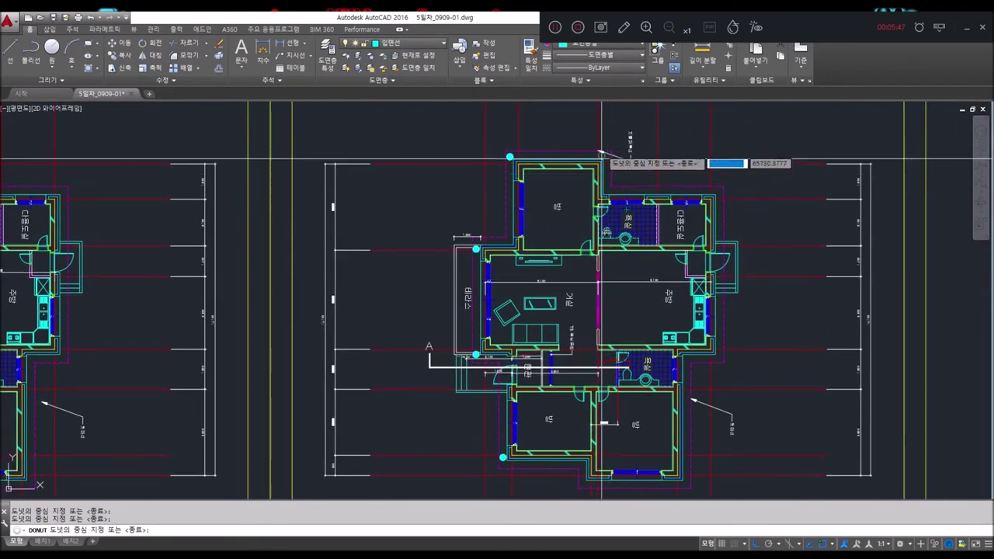
pyautogui.scroll(4, 617, 157)
pyautogui.scroll(-4, 730, 201)
pyautogui.scroll(2, 757, 216)
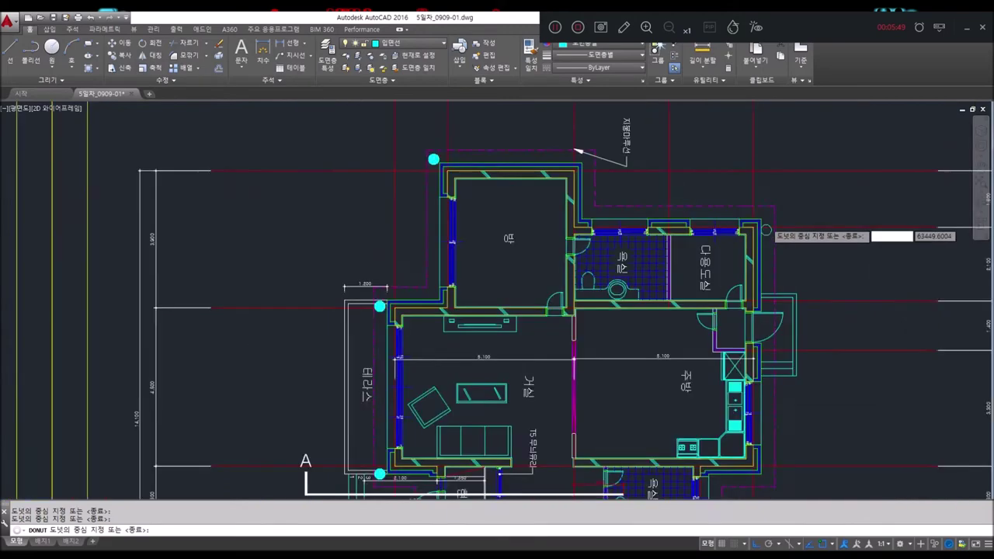
pyautogui.scroll(2, 767, 226)
pyautogui.click(769, 229)
pyautogui.scroll(-3, 769, 227)
pyautogui.scroll(3, 703, 318)
pyautogui.scroll(2, 703, 278)
pyautogui.scroll(-3, 702, 278)
pyautogui.scroll(2, 665, 333)
pyautogui.scroll(3, 632, 346)
pyautogui.click(629, 347)
pyautogui.scroll(-3, 640, 130)
pyautogui.scroll(1, 641, 272)
pyautogui.scroll(2, 481, 202)
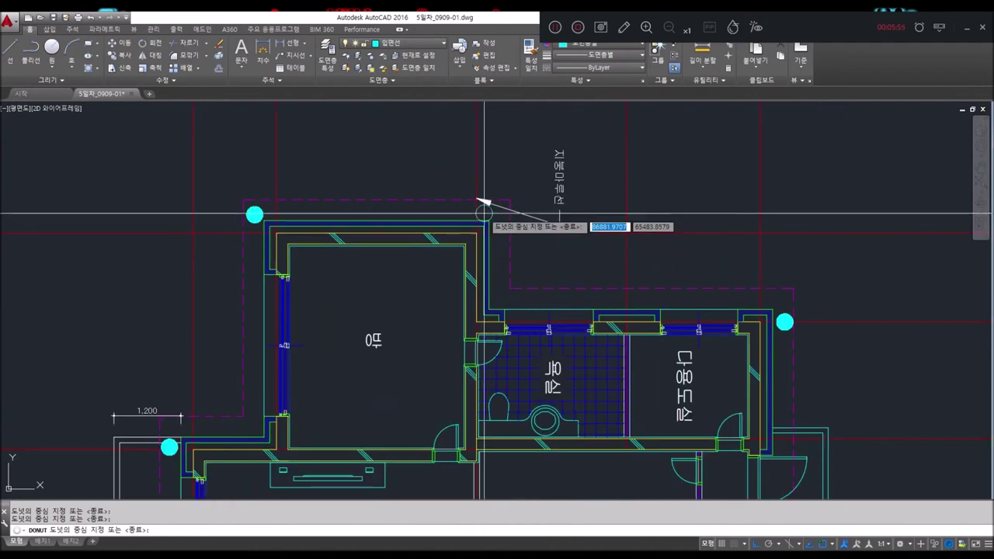
pyautogui.click(500, 226)
pyautogui.scroll(-3, 517, 237)
pyautogui.scroll(1, 520, 283)
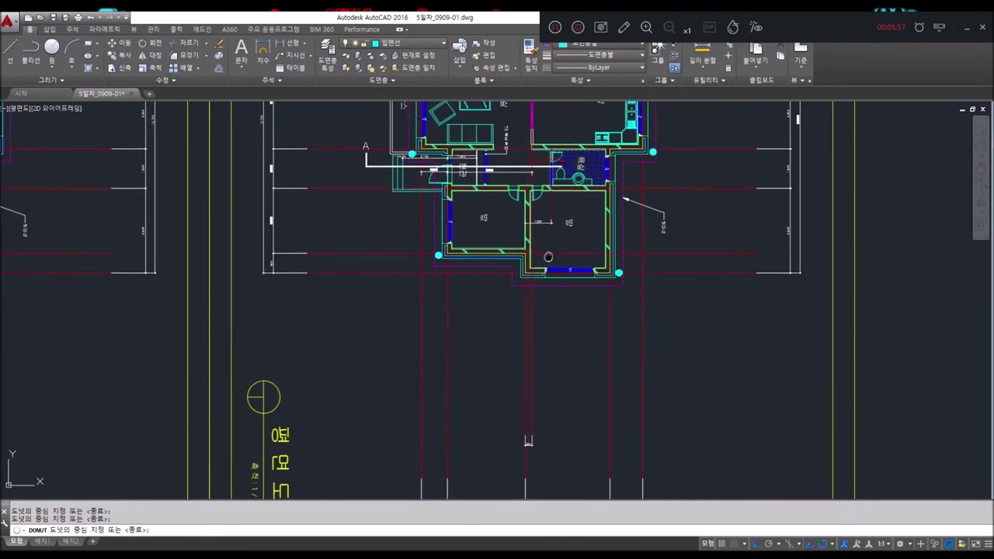
pyautogui.scroll(6, 521, 283)
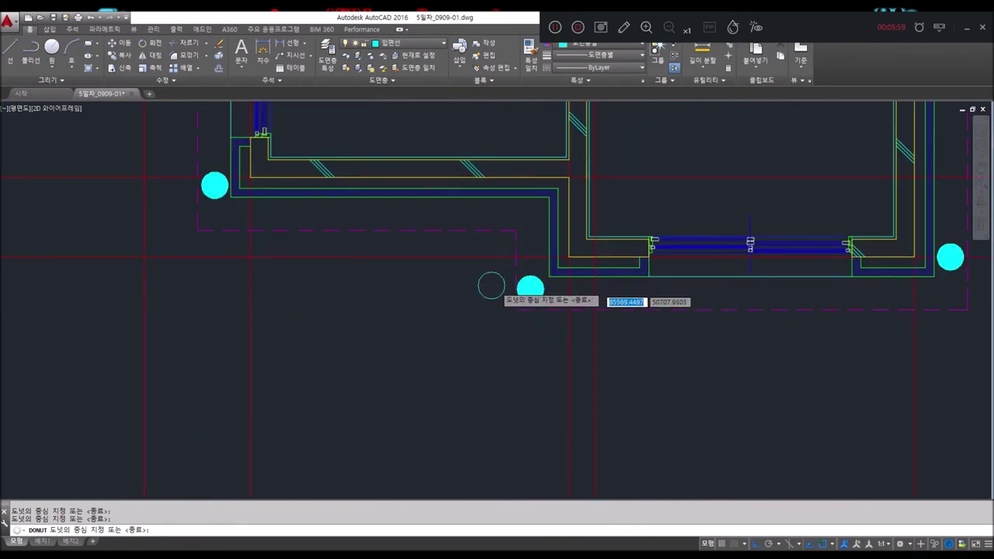
pyautogui.scroll(-5, 490, 285)
pyautogui.scroll(4, 416, 235)
pyautogui.press('Escape')
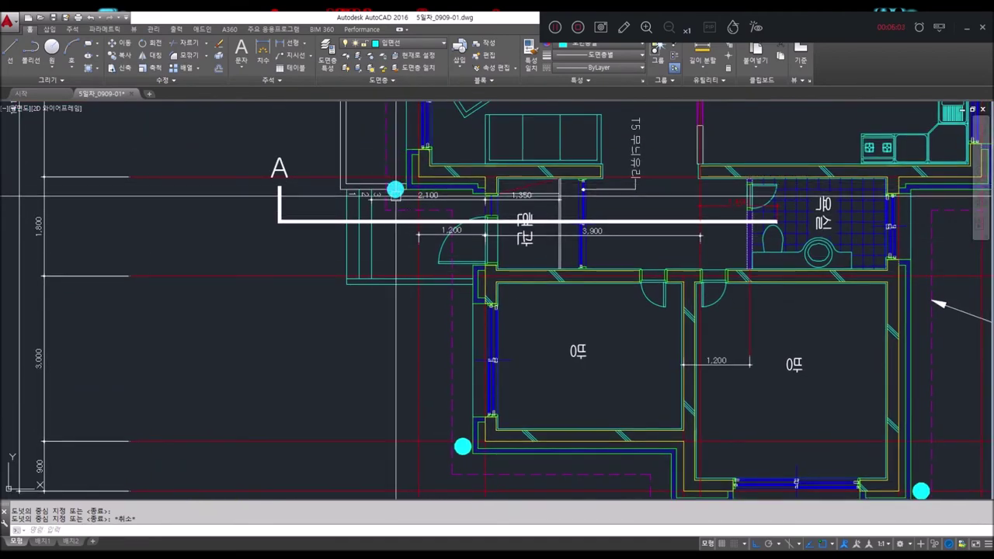
# Zoom back to the roof and wall section with the brick entrance.
pyautogui.scroll(-5, 401, 177)
pyautogui.scroll(-3, 466, 310)
pyautogui.scroll(5, 505, 311)
pyautogui.scroll(4, 493, 300)
pyautogui.scroll(-1, 492, 310)
pyautogui.scroll(1, 488, 317)
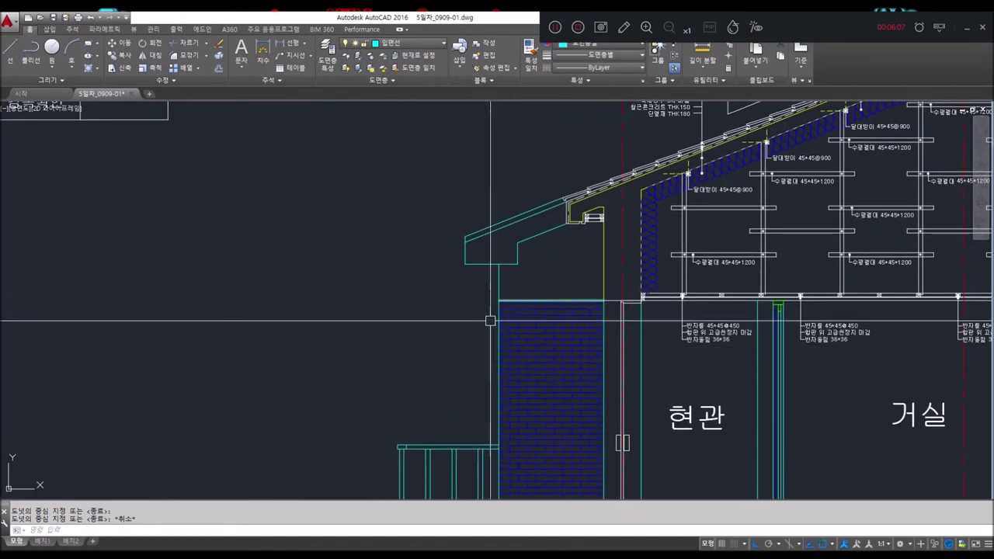
# Draw a 150 by 150 rectangle beside the entrance eave with REC.
pyautogui.press('Escape')
pyautogui.press('Escape')
pyautogui.write('rec')
pyautogui.press('Return')
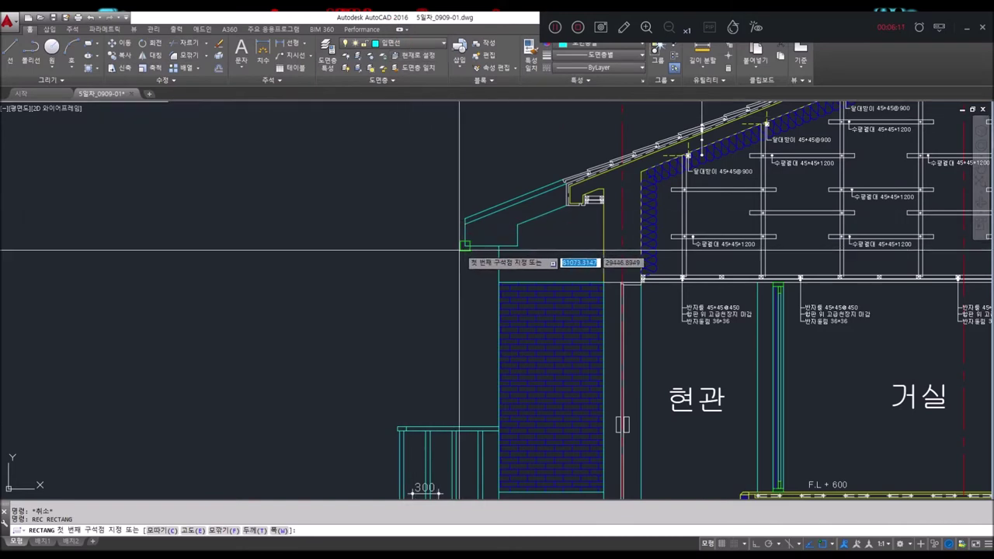
pyautogui.click(379, 263)
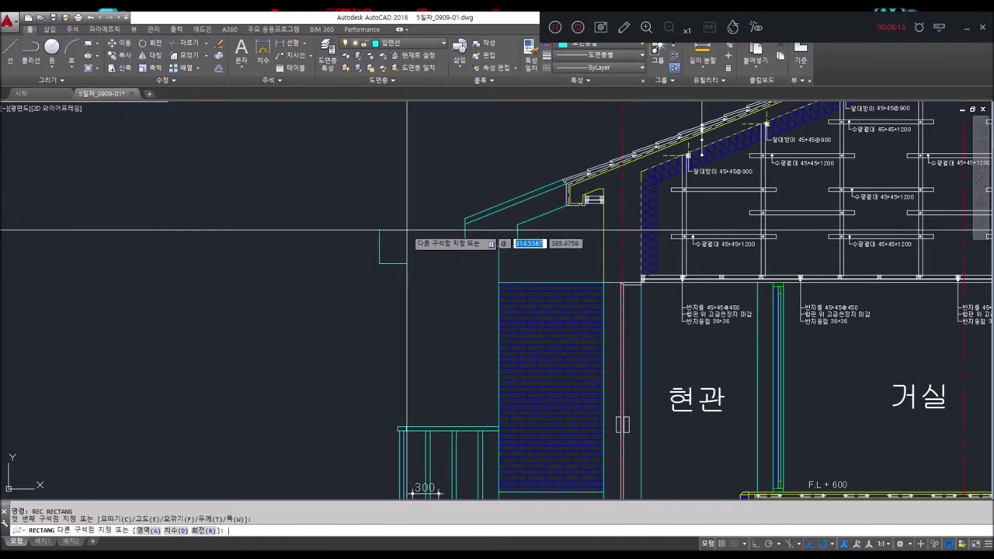
pyautogui.press('Escape')
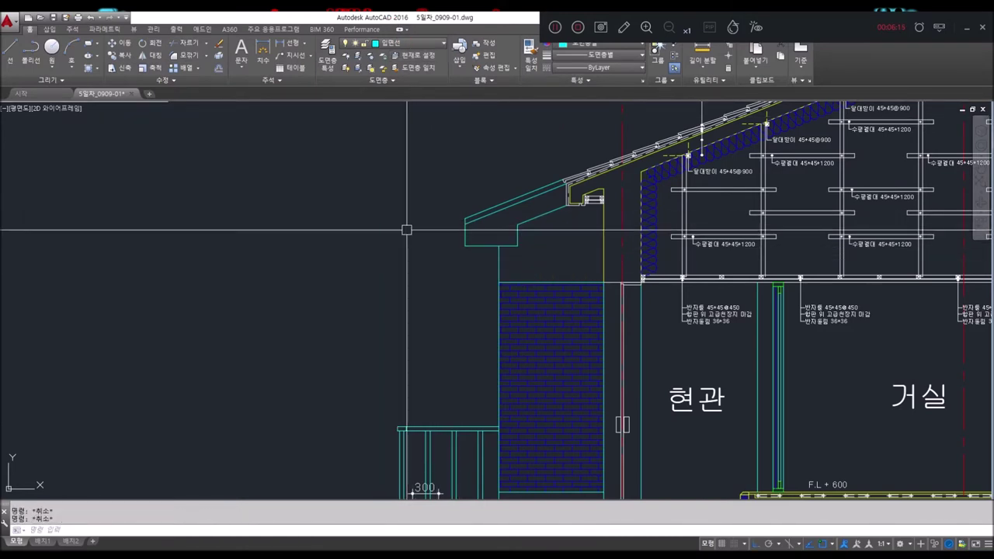
pyautogui.write('REC')
pyautogui.click(379, 253)
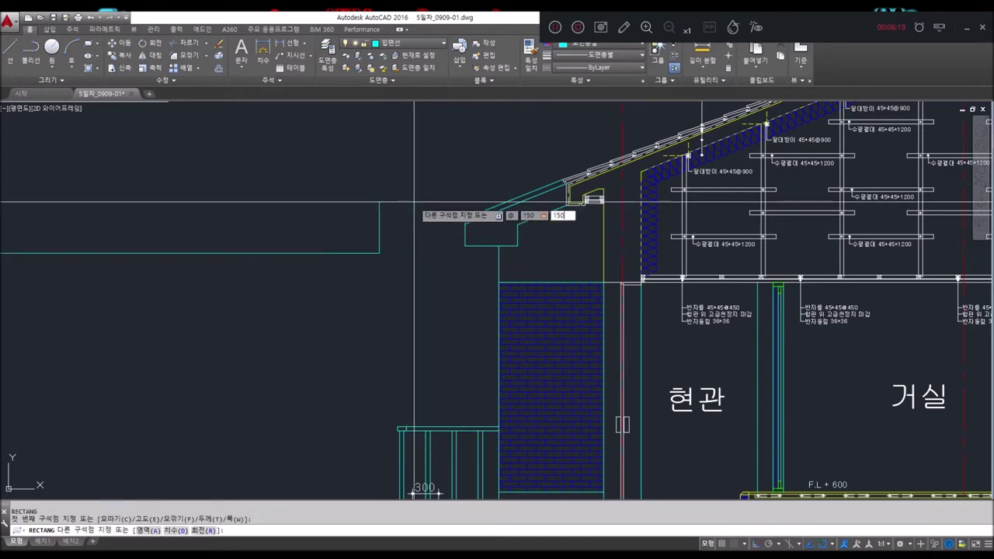
pyautogui.press('Return')
pyautogui.press('Escape')
pyautogui.press('Escape')
# Move the rectangle by its lower-right corner onto the eave tip.
pyautogui.write('m')
pyautogui.click(380, 247)
pyautogui.press('Return')
pyautogui.click(392, 253)
pyautogui.scroll(2, 447, 258)
pyautogui.click(469, 238)
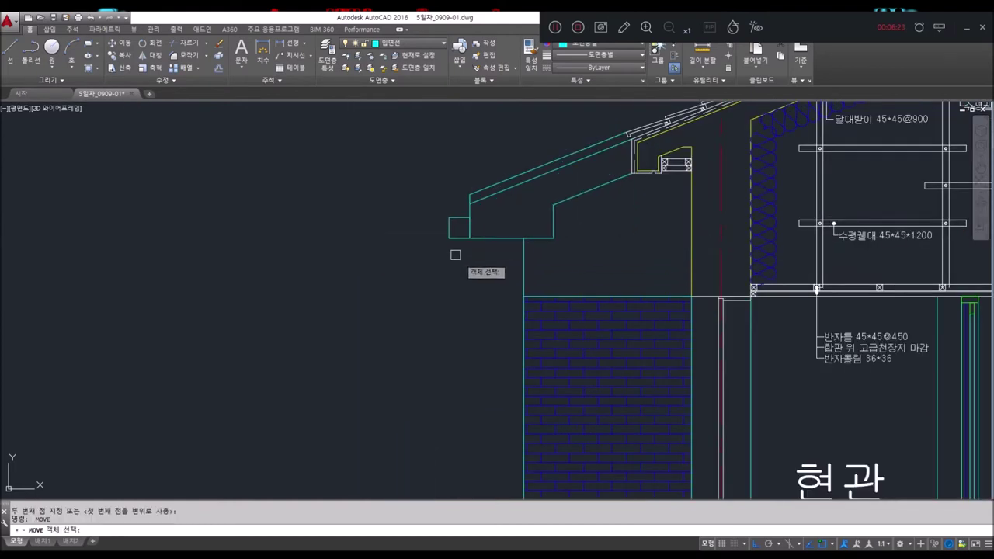
pyautogui.scroll(3, 452, 242)
# Stretch the rectangle's lower-left corner inward into a trapezoid eave-end block.
pyautogui.click(440, 233)
pyautogui.click(440, 232)
pyautogui.click(458, 233)
pyautogui.press('Escape')
pyautogui.press('Escape')
pyautogui.scroll(-2, 498, 266)
pyautogui.scroll(-2, 504, 233)
pyautogui.scroll(-3, 514, 158)
pyautogui.scroll(-2, 516, 210)
pyautogui.scroll(3, 517, 259)
pyautogui.scroll(3, 514, 215)
pyautogui.scroll(2, 482, 163)
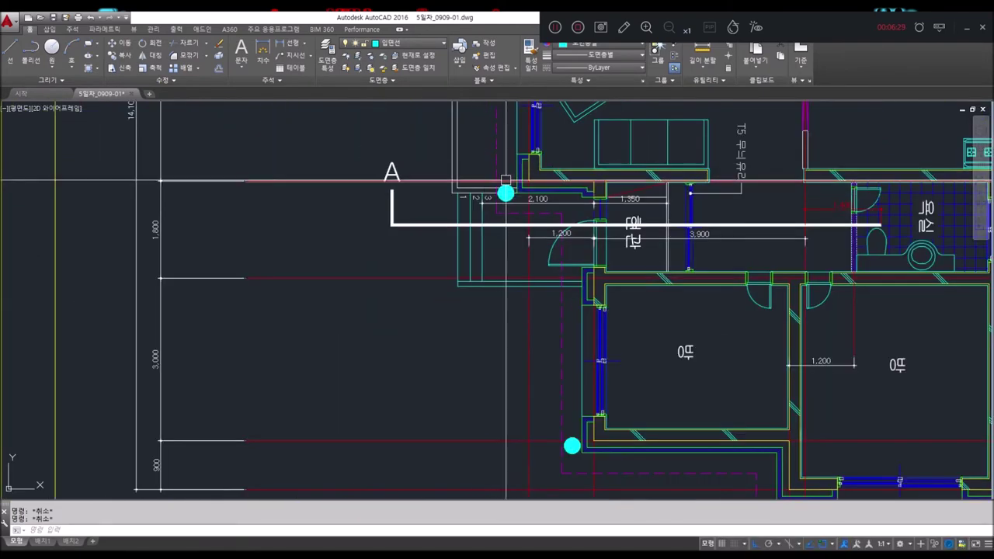
pyautogui.scroll(-3, 506, 193)
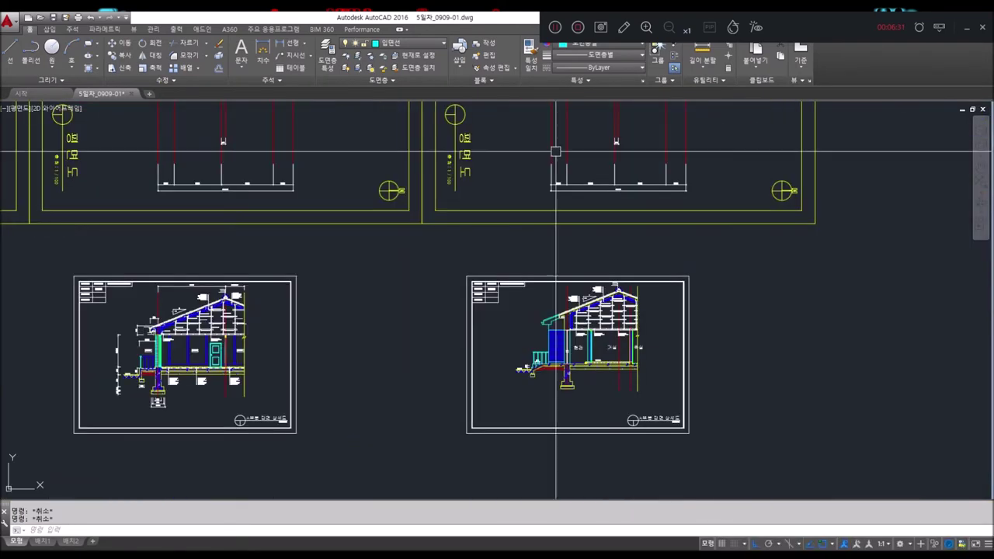
# Draw a horizontal line beneath the eave soffit.
pyautogui.scroll(4, 232, 326)
pyautogui.scroll(3, 598, 330)
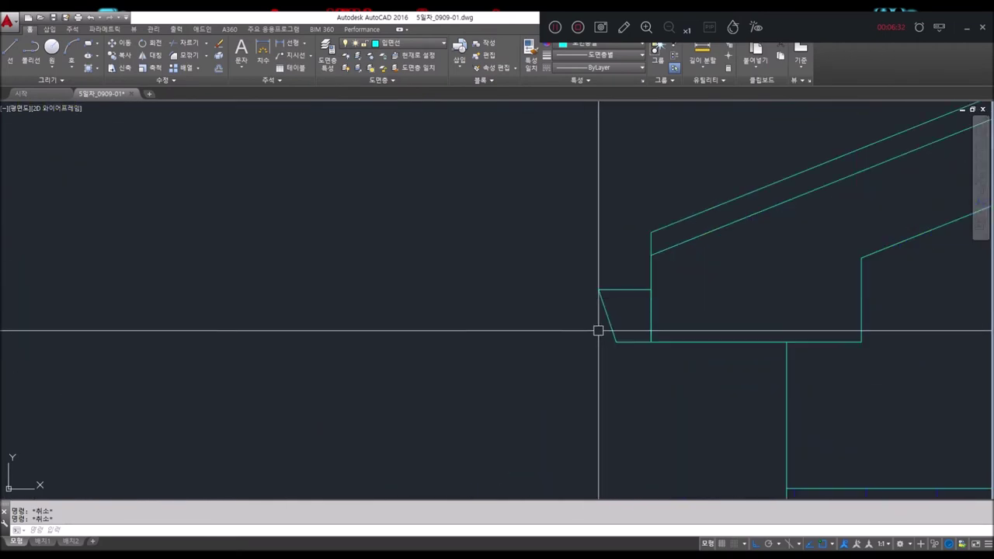
pyautogui.write('l')
pyautogui.press('Return')
pyautogui.scroll(2, 642, 351)
pyautogui.click(646, 336)
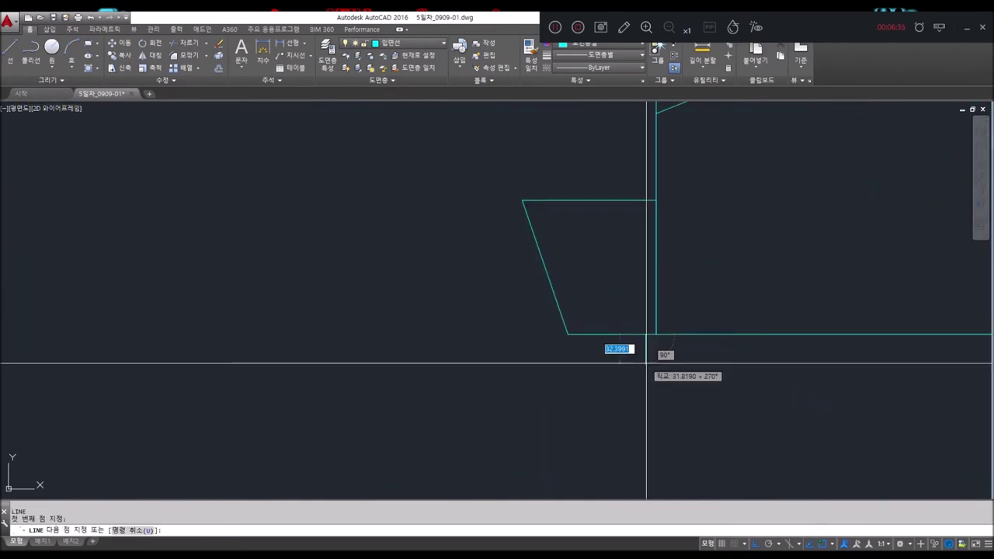
pyautogui.moveTo(688, 350); pyautogui.dragTo(523, 361, button='middle')
pyautogui.press('Return')
pyautogui.press('Return')
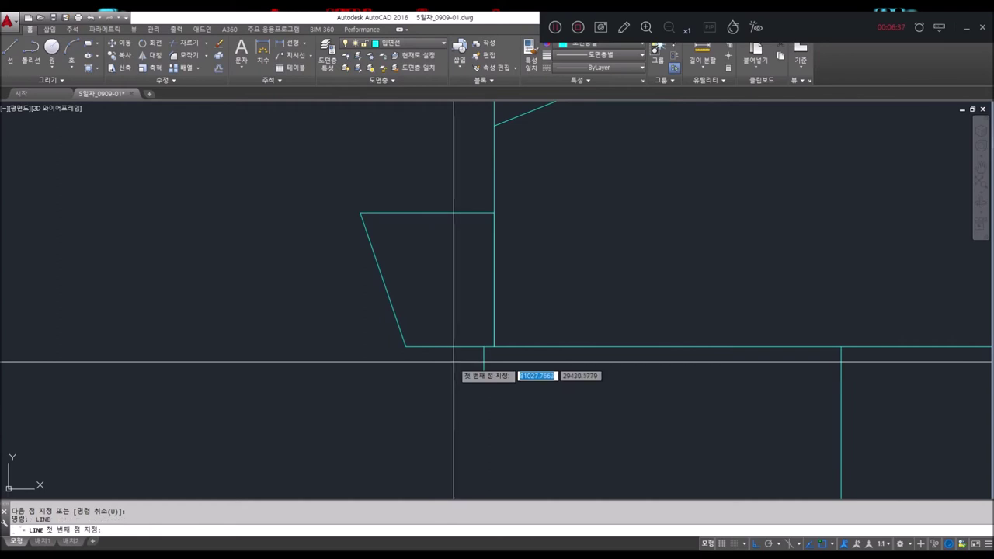
pyautogui.click(455, 358)
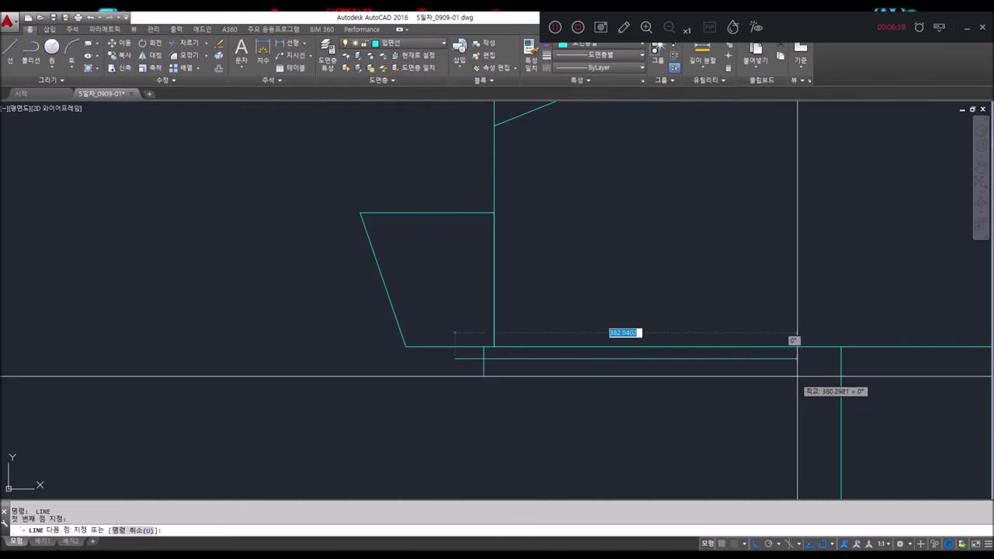
pyautogui.click(866, 366)
pyautogui.press('Return')
pyautogui.press('Return')
# Add a short vertical line below the soffit.
pyautogui.scroll(3, 831, 351)
pyautogui.scroll(-3, 828, 404)
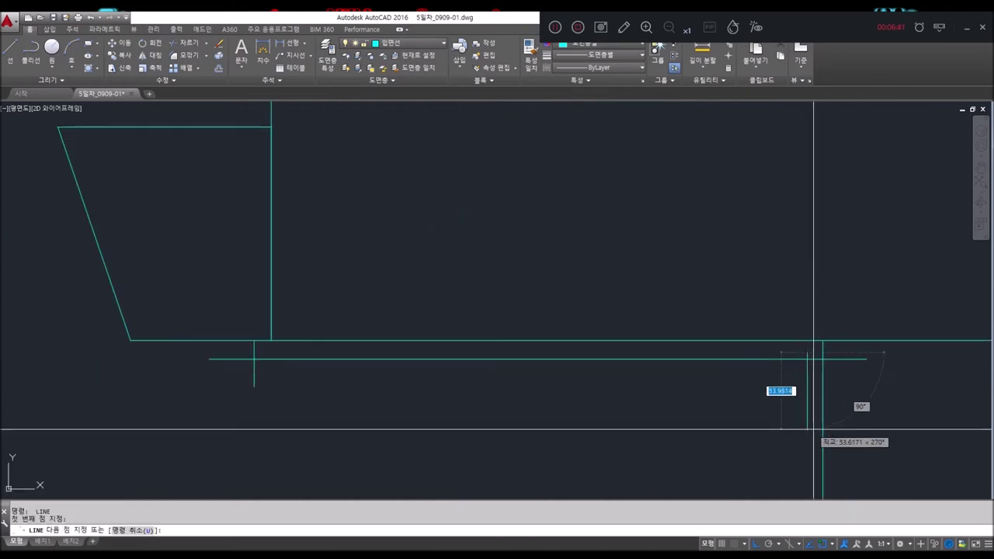
pyautogui.scroll(-2, 792, 419)
pyautogui.click(768, 402)
pyautogui.press('Escape')
pyautogui.scroll(4, 625, 322)
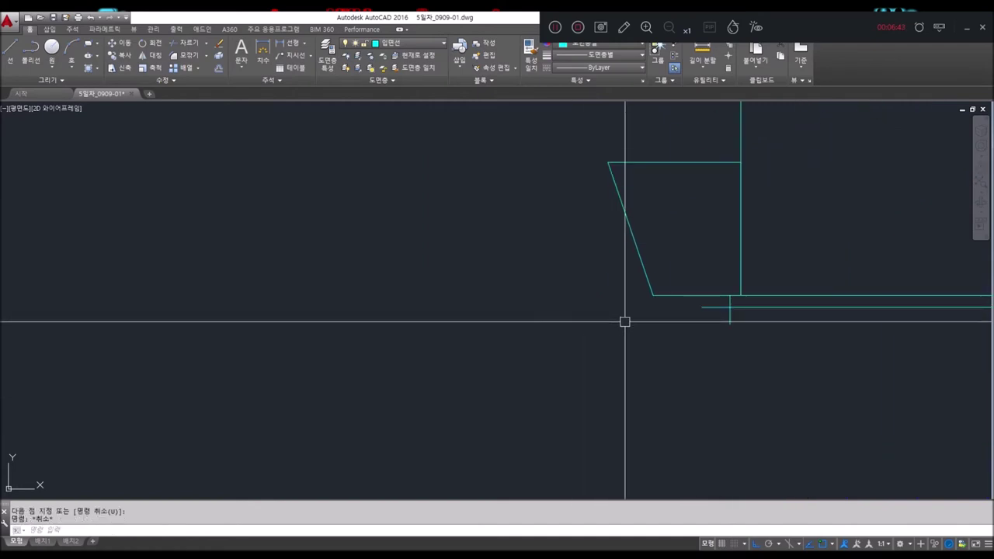
pyautogui.scroll(2, 621, 285)
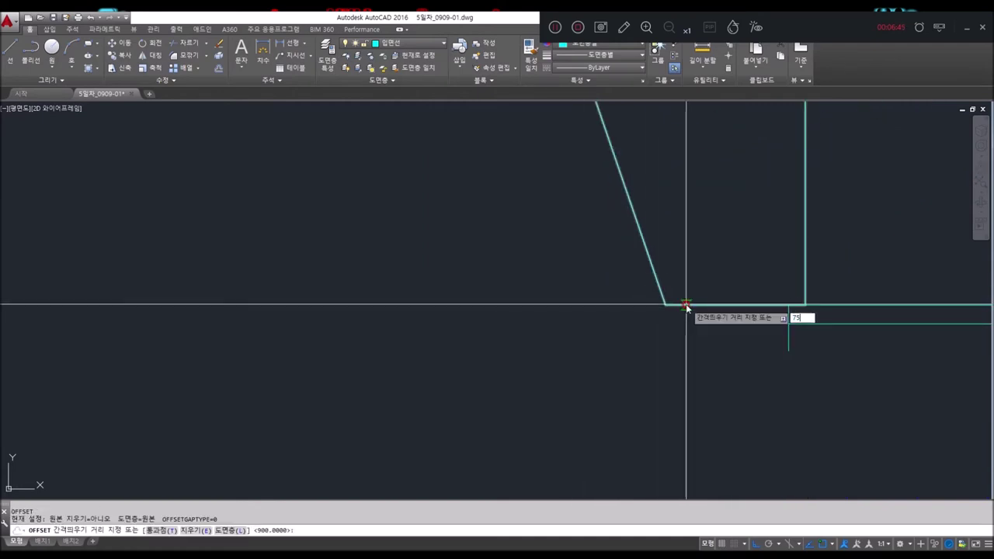
# Offset the horizontal line down and the vertical line left by 75.
pyautogui.press('Return')
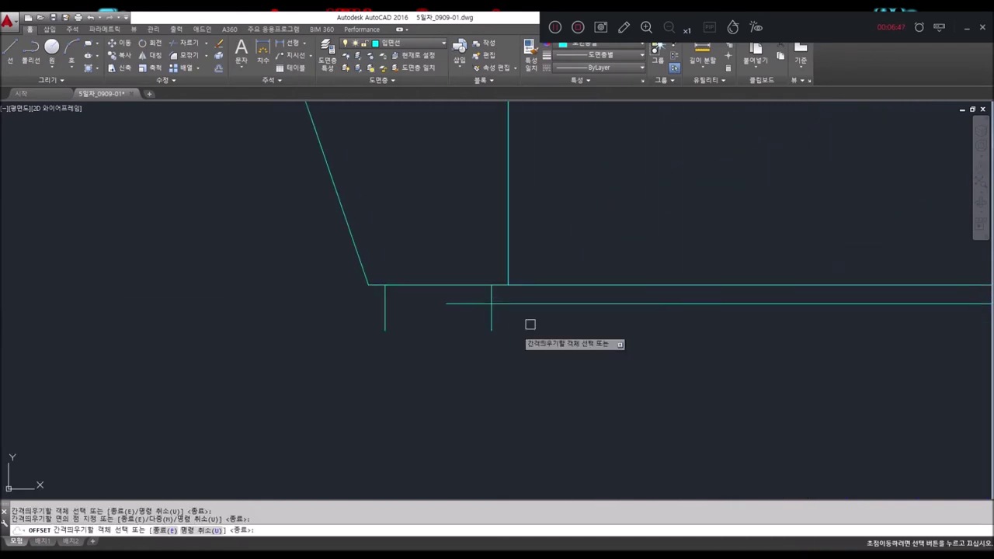
pyautogui.click(632, 304)
pyautogui.click(650, 362)
pyautogui.scroll(-5, 660, 369)
pyautogui.scroll(1, 696, 382)
pyautogui.click(697, 381)
pyautogui.click(640, 380)
pyautogui.press('Escape')
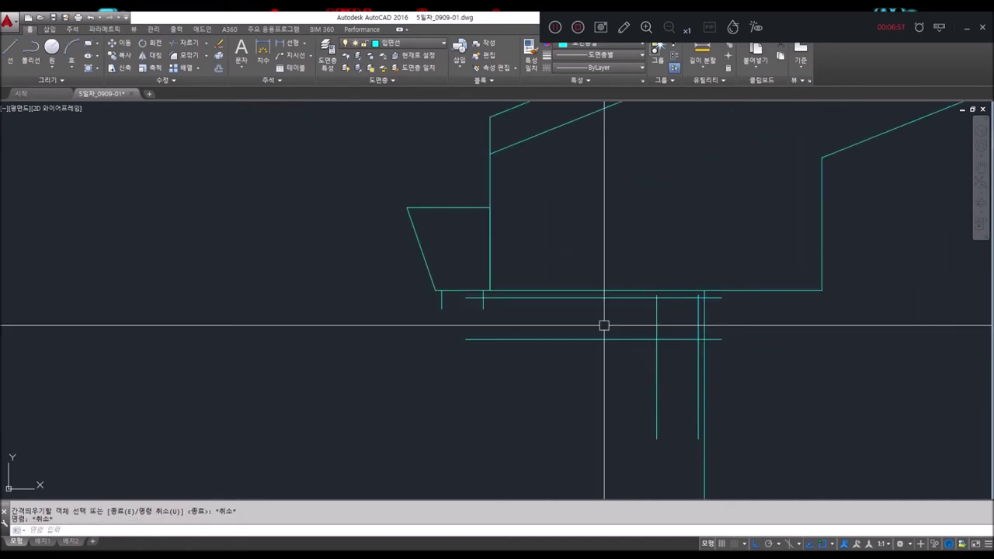
pyautogui.write('f')
# Attempt a 25-radius fillet on the upper soffit corner, then abandon it.
pyautogui.press('Return')
pyautogui.write('r')
pyautogui.press('Return')
pyautogui.write('25')
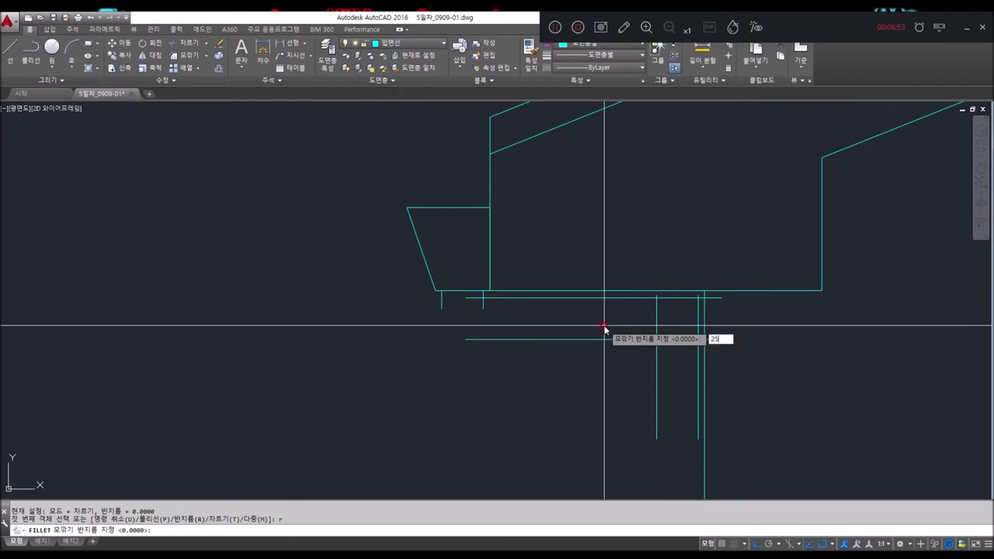
pyautogui.press('Return')
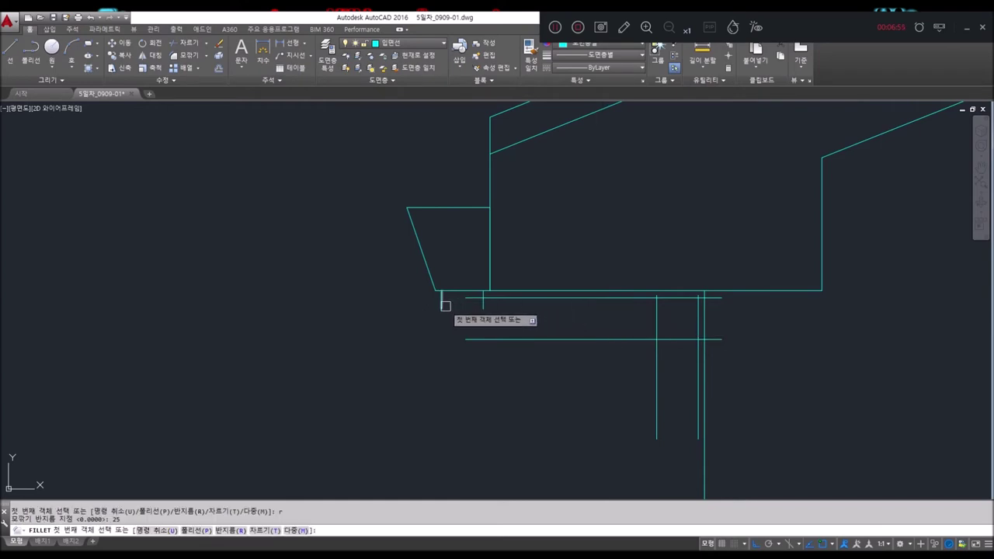
pyautogui.scroll(3, 489, 311)
pyautogui.scroll(3, 475, 286)
pyautogui.click(526, 304)
pyautogui.click(500, 304)
pyautogui.click(473, 284)
pyautogui.press('Escape')
pyautogui.press('Escape')
# Round the upper soffit corner with a radius 10 fillet.
pyautogui.write('r')
pyautogui.press('Return')
pyautogui.write('10')
pyautogui.press('Return')
pyautogui.click(472, 297)
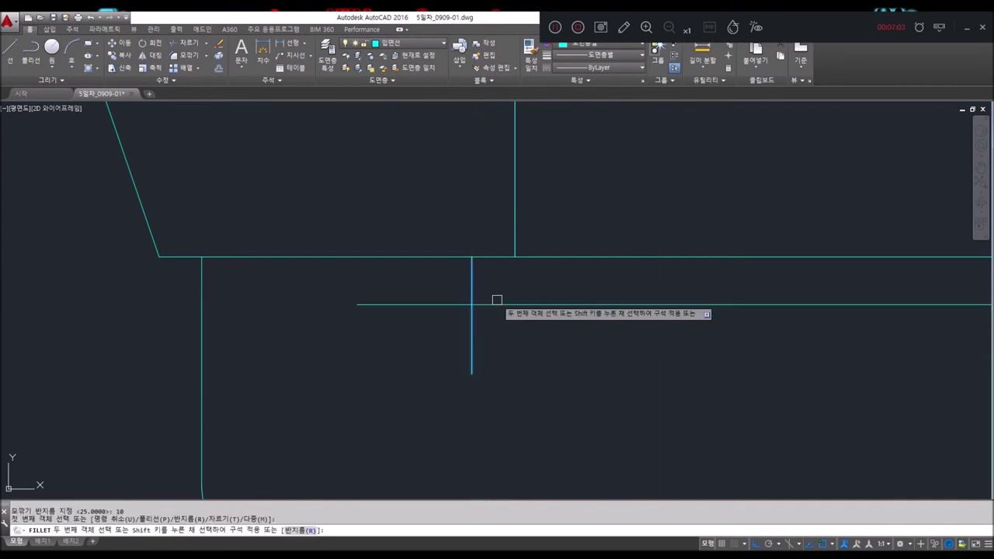
pyautogui.click(506, 304)
pyautogui.scroll(-3, 505, 309)
pyautogui.scroll(-2, 635, 370)
pyautogui.press('Escape')
pyautogui.press('Escape')
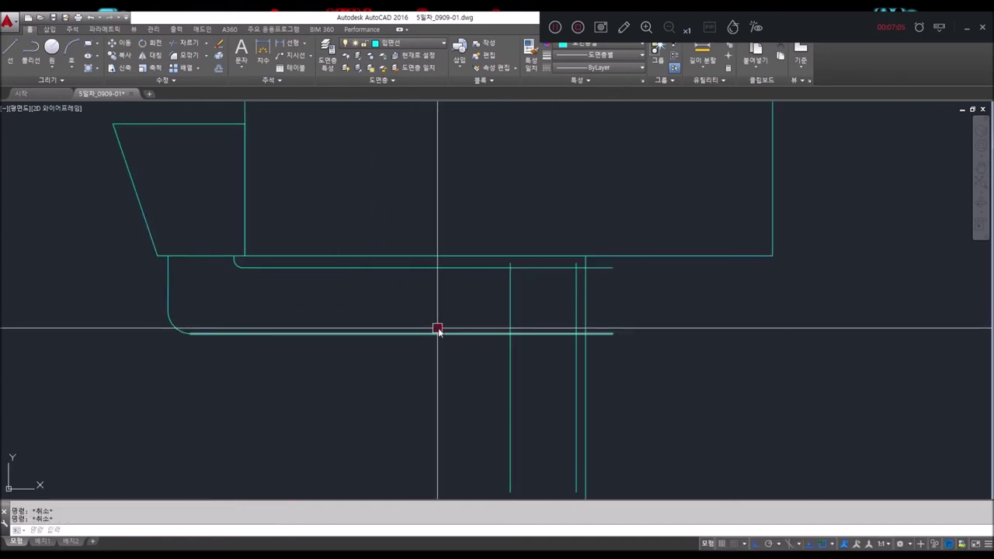
# Fillet the lower and upper horizontal lines into the vertical lines with radius 25.
pyautogui.press('Return')
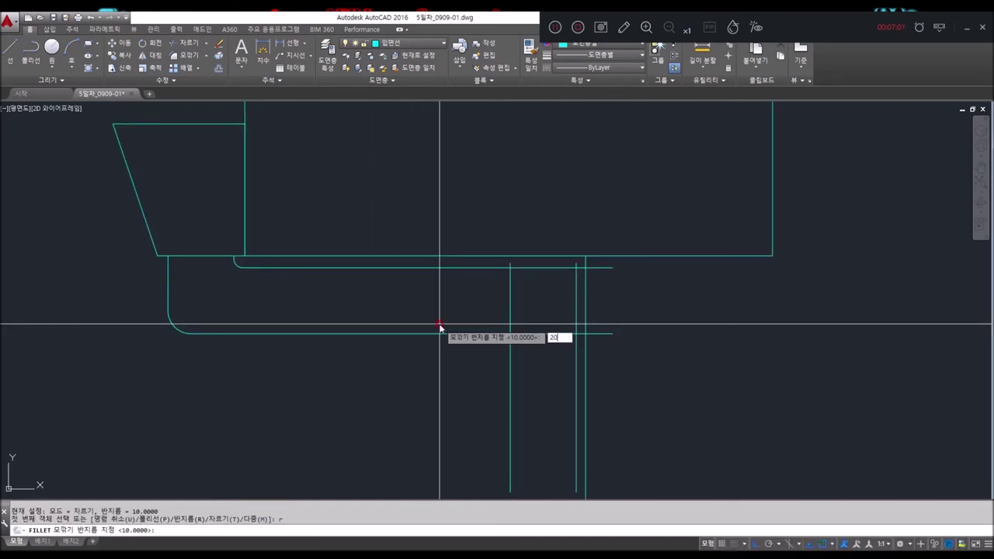
pyautogui.press('Return')
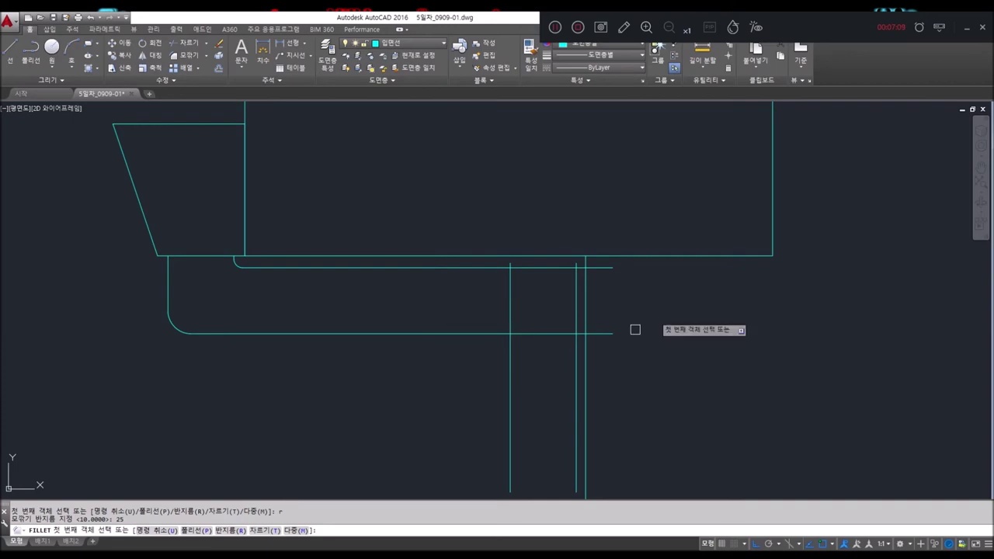
pyautogui.click(492, 331)
pyautogui.click(510, 371)
pyautogui.press('Return')
pyautogui.click(559, 268)
pyautogui.click(576, 334)
pyautogui.press('Return')
pyautogui.scroll(-5, 583, 362)
pyautogui.scroll(3, 580, 388)
pyautogui.scroll(2, 591, 353)
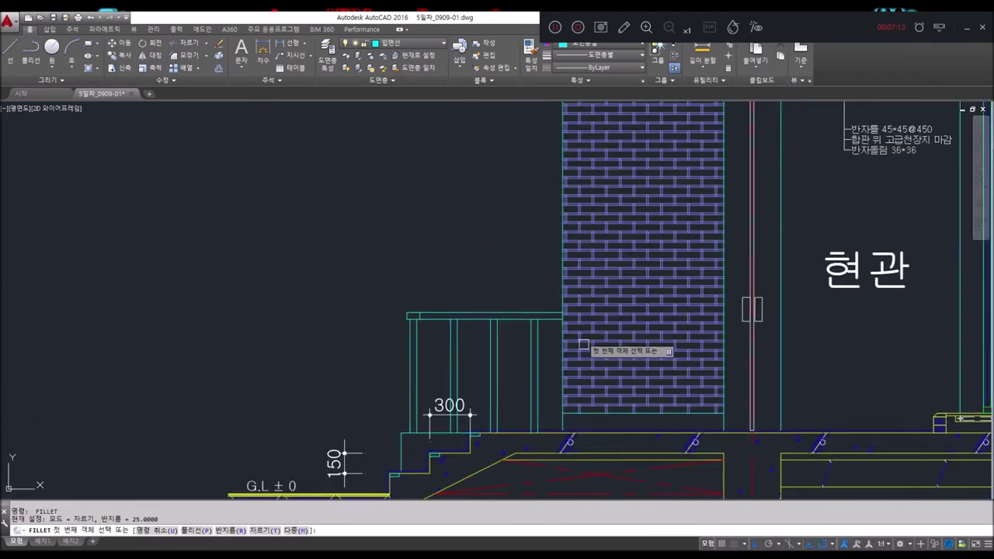
# Extend the crossing lines down to the blue floor line.
pyautogui.press('Escape')
pyautogui.press('Return')
pyautogui.scroll(5, 561, 430)
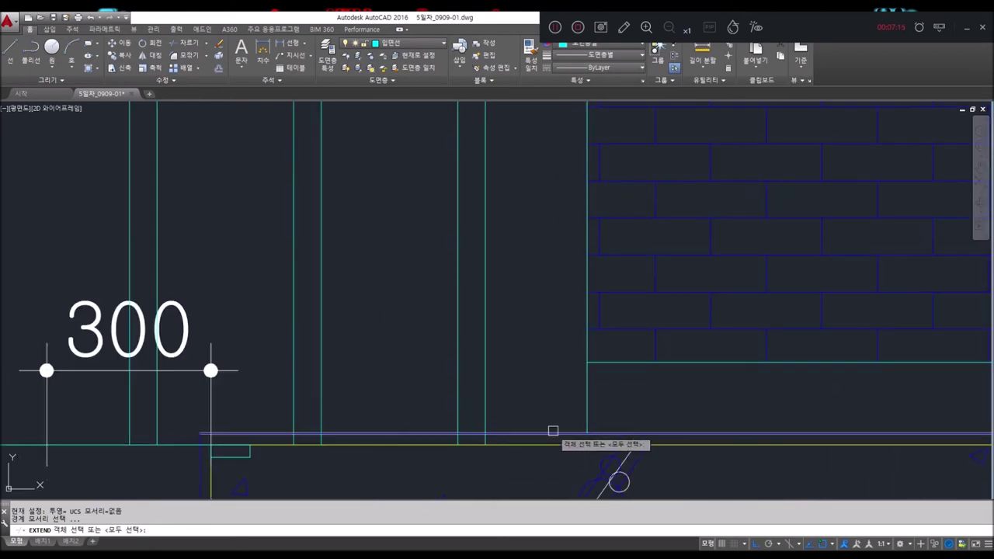
pyautogui.click(550, 433)
pyautogui.scroll(-5, 550, 432)
pyautogui.press('Return')
pyautogui.scroll(2, 542, 355)
pyautogui.scroll(3, 534, 236)
pyautogui.click(500, 226)
pyautogui.press('Return')
# Pan to the foundation and entrance steps, starting and cancelling a trim.
pyautogui.scroll(-5, 433, 205)
pyautogui.moveTo(466, 195); pyautogui.dragTo(501, 116, button='middle')
pyautogui.scroll(4, 501, 221)
pyautogui.moveTo(500, 220); pyautogui.dragTo(483, 399, button='middle')
pyautogui.press('Escape')
pyautogui.press('Escape')
pyautogui.scroll(5, 487, 241)
pyautogui.press('Return')
pyautogui.press('Escape')
pyautogui.press('Escape')
# Window-select the lines near the floor, then cancel the command.
pyautogui.scroll(-3, 422, 277)
pyautogui.scroll(-2, 493, 331)
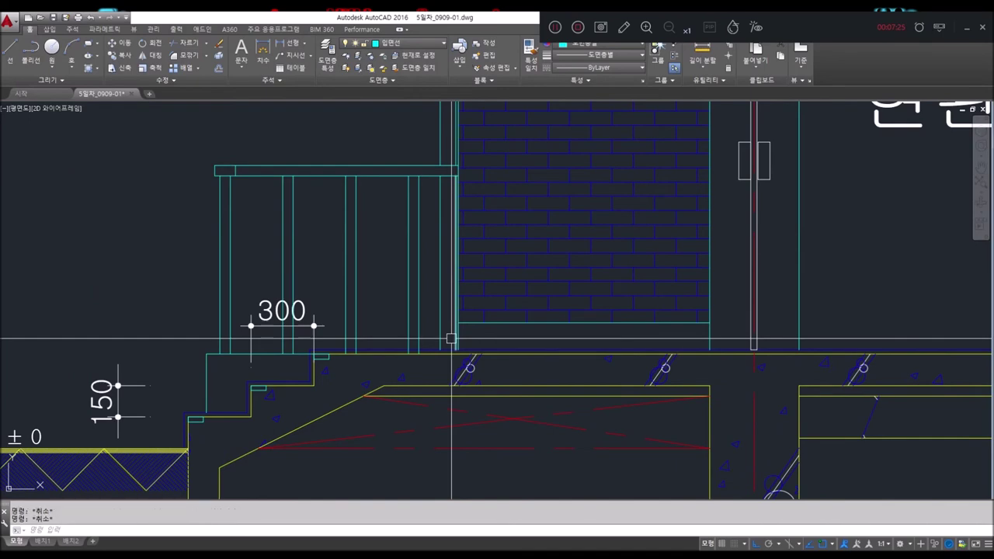
pyautogui.scroll(3, 447, 341)
pyautogui.scroll(2, 444, 379)
pyautogui.click(444, 379)
pyautogui.click(758, 325)
pyautogui.press('space')
pyautogui.press('Escape')
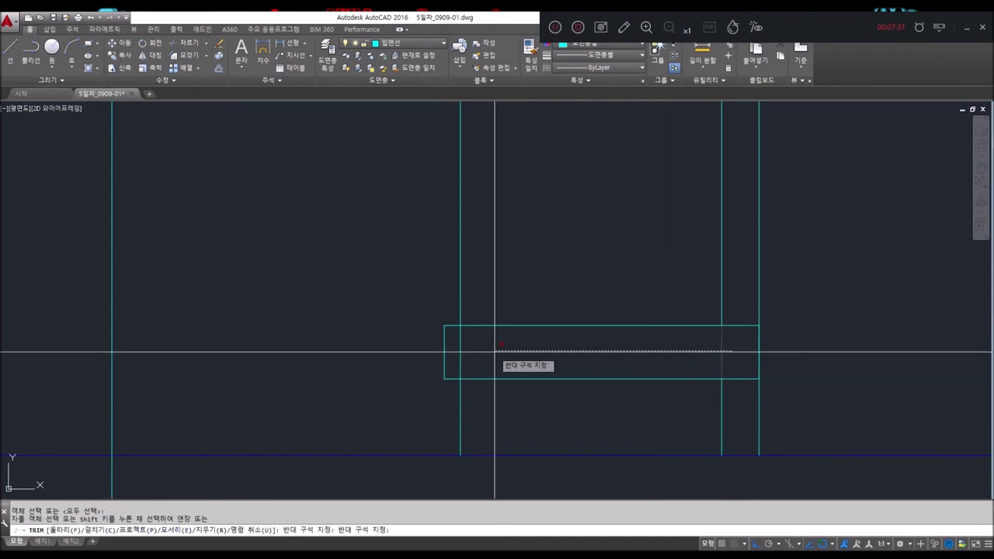
pyautogui.press('Escape')
# Begin copying the rectangular block across the post lines from its base point.
pyautogui.write('do')
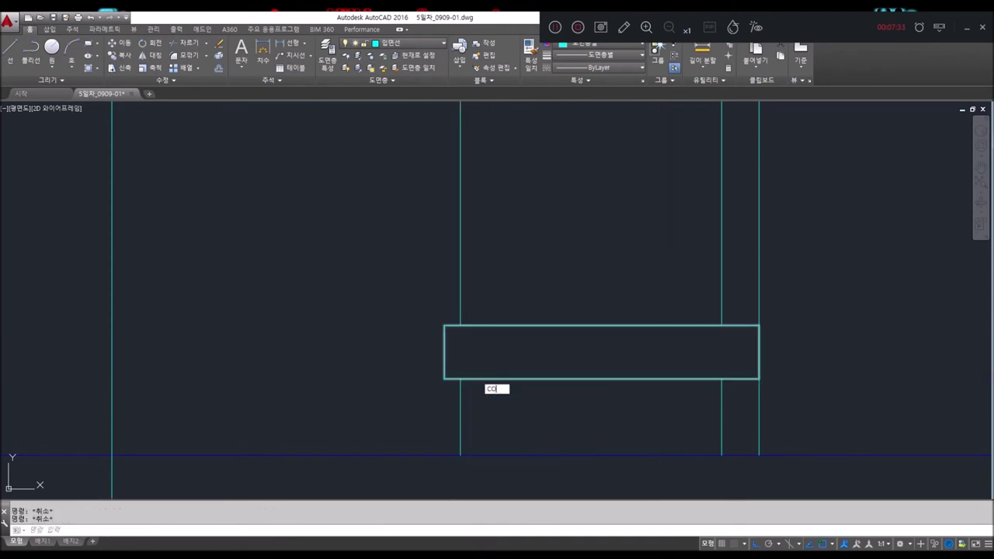
pyautogui.click(368, 329)
pyautogui.scroll(-10, 360, 310)
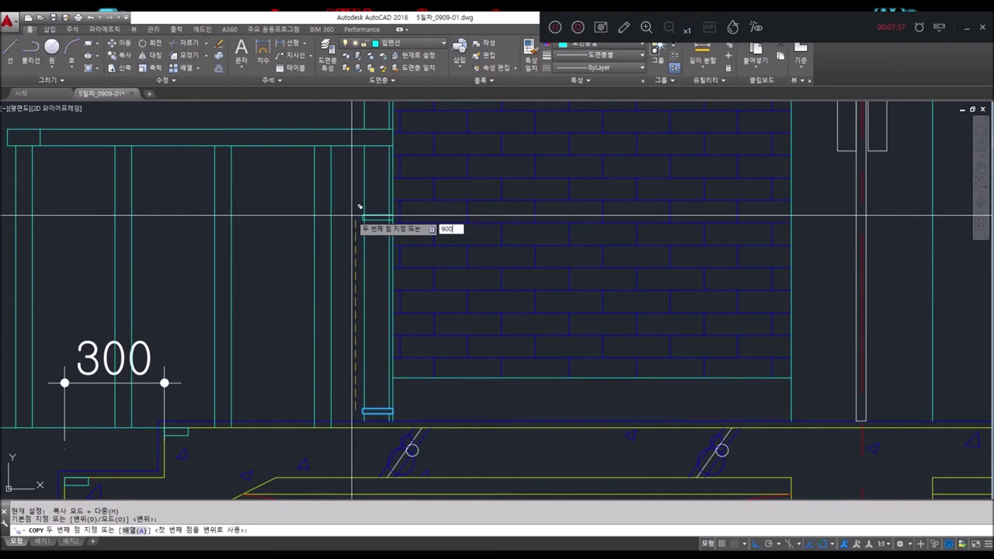
# Pan and zoom along the post to view the block copies at 900, 1800 and 2700.
pyautogui.moveTo(360, 206); pyautogui.dragTo(277, 474, button='middle')
pyautogui.scroll(-2, 267, 272)
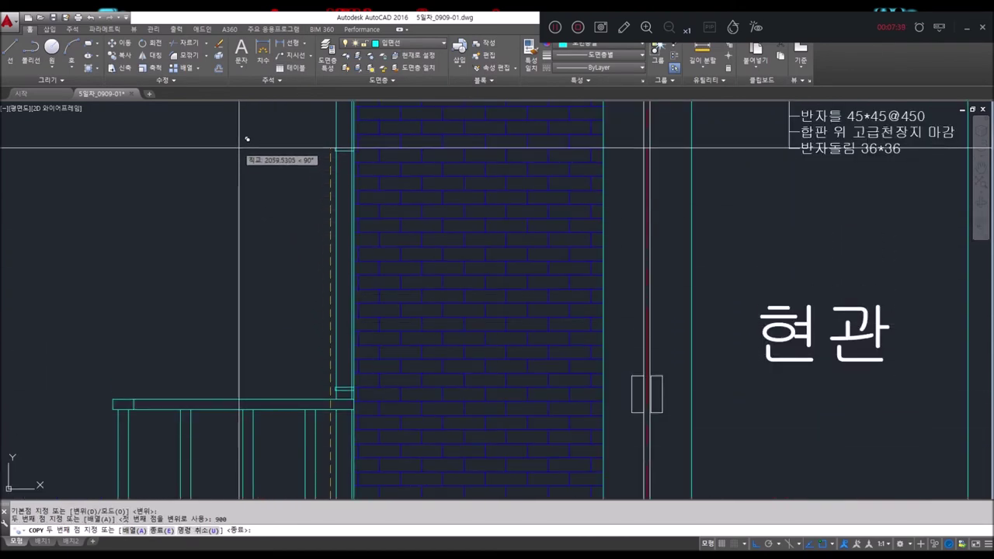
pyautogui.scroll(-2, 247, 139)
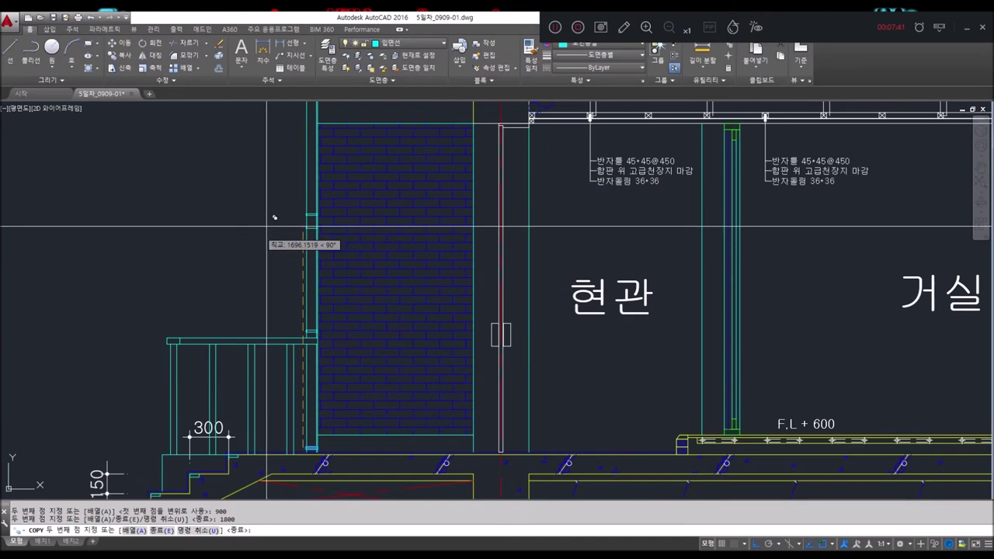
pyautogui.moveTo(272, 221); pyautogui.dragTo(278, 262, button='middle')
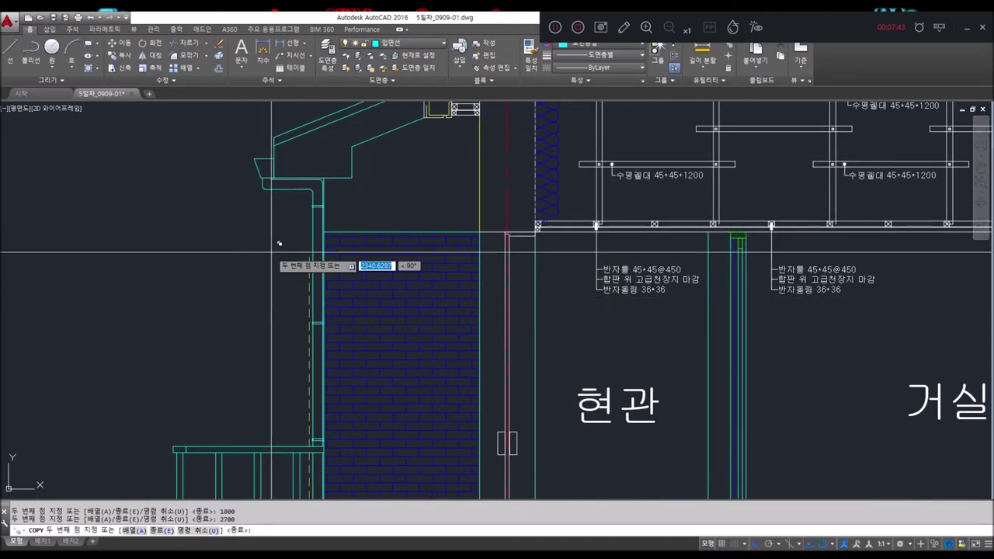
pyautogui.scroll(-2, 299, 288)
pyautogui.scroll(4, 319, 404)
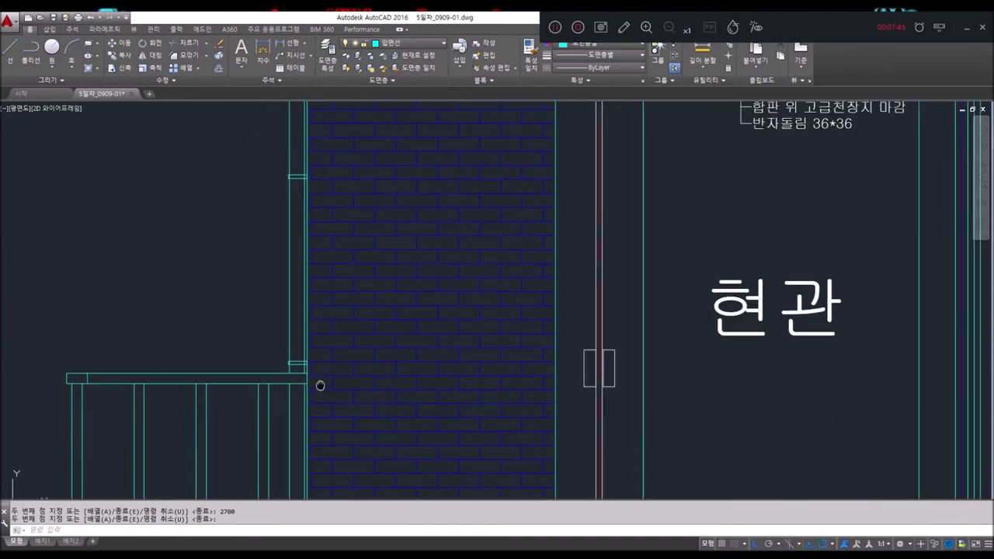
pyautogui.moveTo(271, 384); pyautogui.dragTo(311, 388, button='middle')
pyautogui.scroll(-4, 311, 388)
pyautogui.scroll(-3, 476, 320)
pyautogui.scroll(-1, 372, 304)
pyautogui.scroll(-1, 483, 228)
pyautogui.scroll(-2, 483, 228)
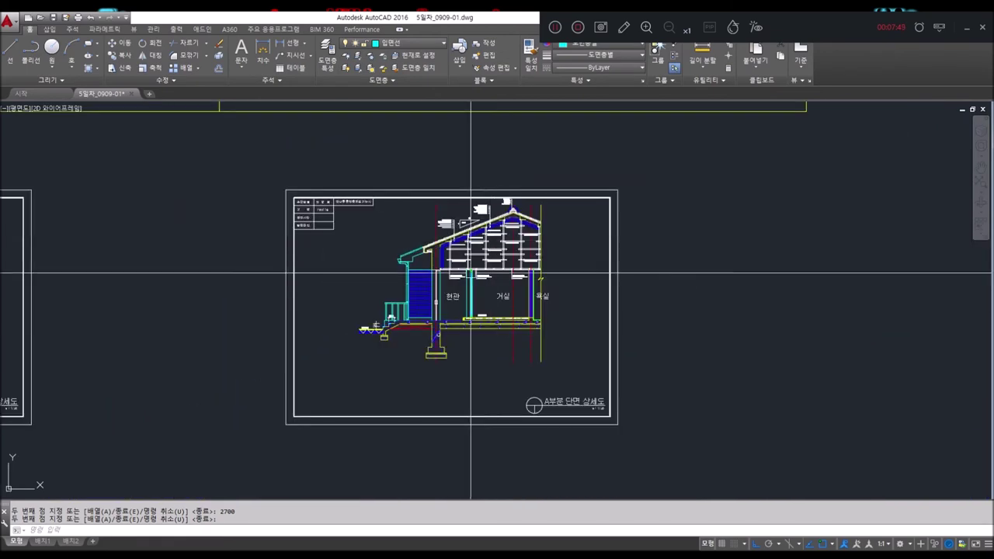
# End the offset and make 치수및문자 the current layer.
pyautogui.scroll(2, 410, 267)
pyautogui.scroll(3, 330, 421)
pyautogui.moveTo(427, 218); pyautogui.dragTo(421, 245, button='middle')
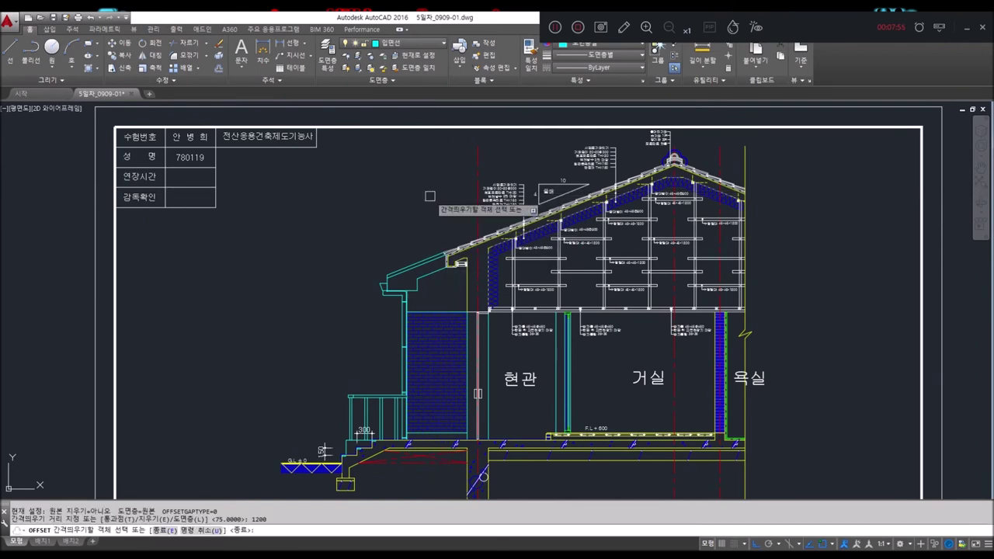
pyautogui.press('Escape')
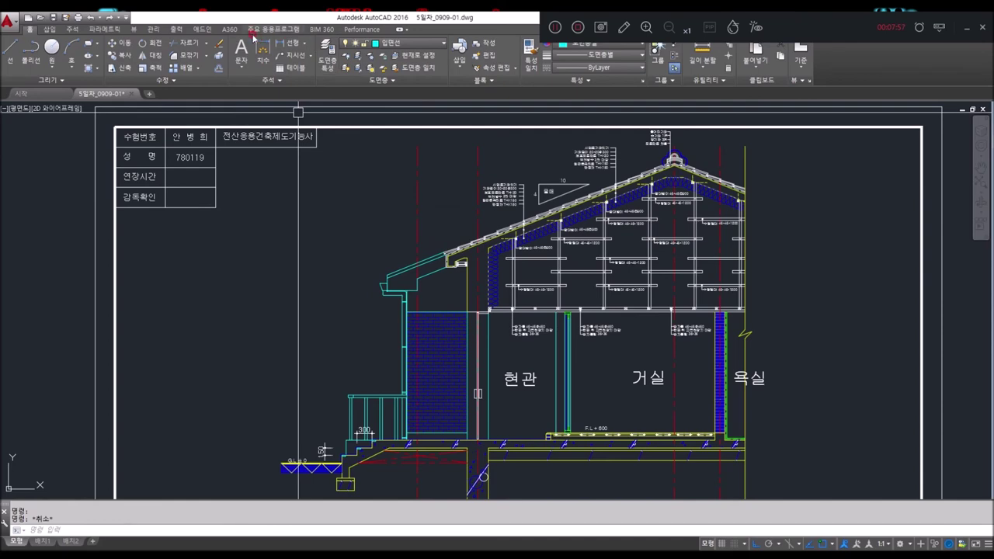
pyautogui.click(381, 45)
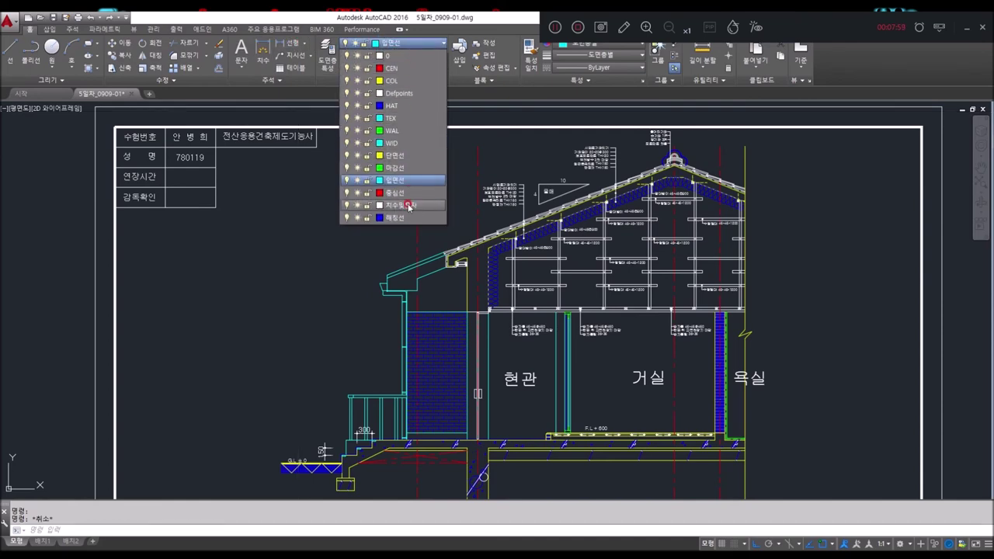
pyautogui.click(409, 205)
# Add a 600 linear dimension across the eave overhang.
pyautogui.scroll(2, 347, 260)
pyautogui.scroll(1, 330, 194)
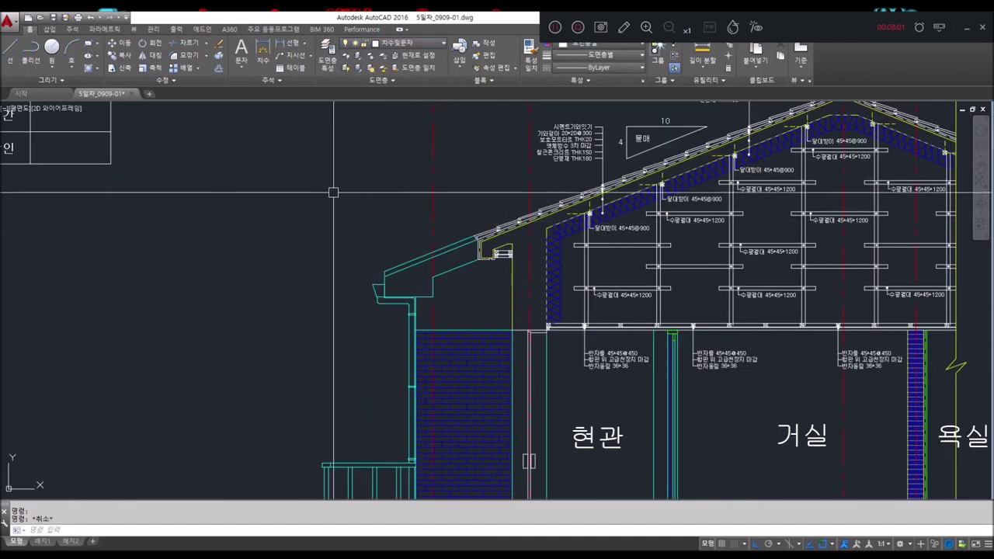
pyautogui.click(280, 48)
pyautogui.scroll(2, 388, 263)
pyautogui.click(386, 270)
pyautogui.click(464, 270)
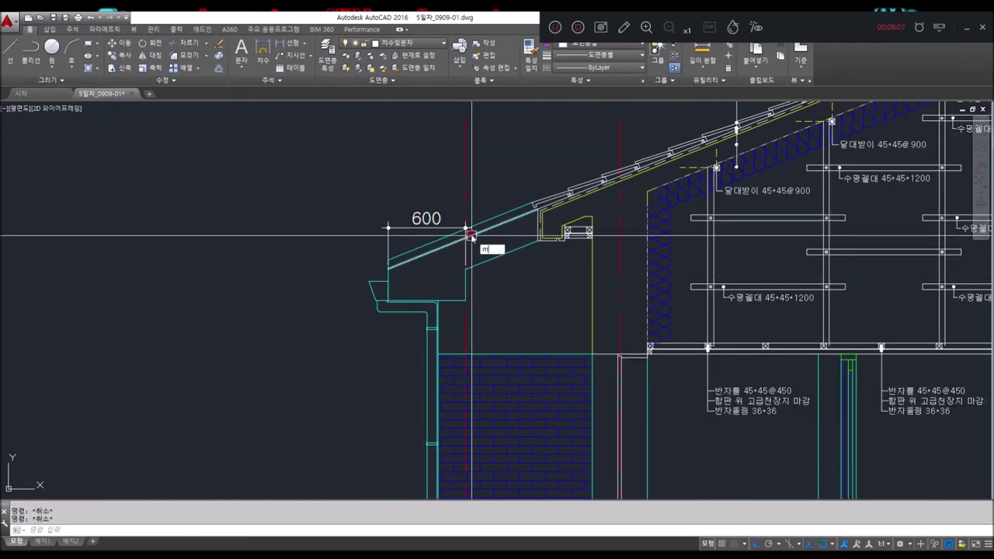
pyautogui.click(425, 227)
# Move the 600 dimension up above the roof.
pyautogui.press('Return')
pyautogui.click(334, 194)
pyautogui.click(334, 137)
pyautogui.moveTo(333, 138); pyautogui.dragTo(215, 250, button='middle')
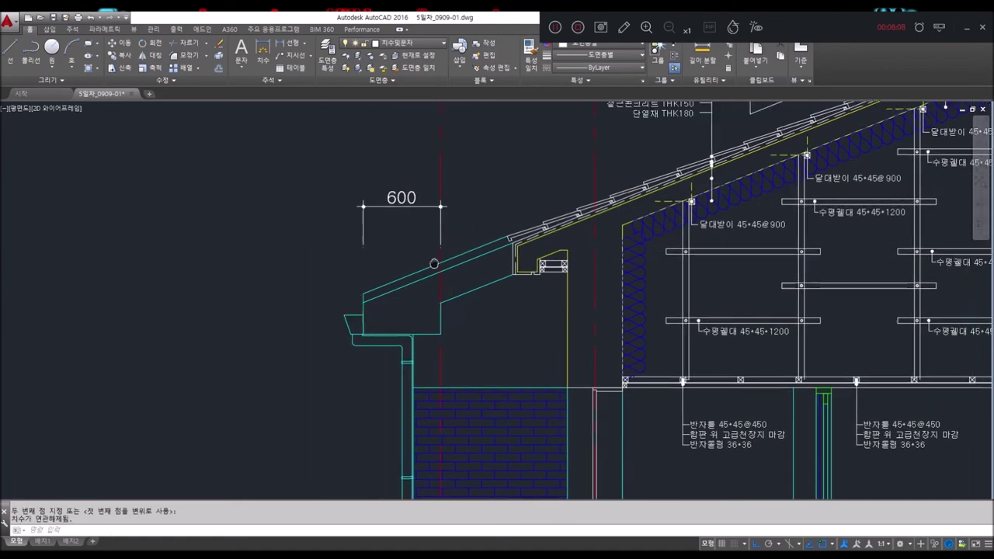
# Dimension the next 600 stretch farther along the eave.
pyautogui.click(501, 326)
pyautogui.scroll(4, 433, 336)
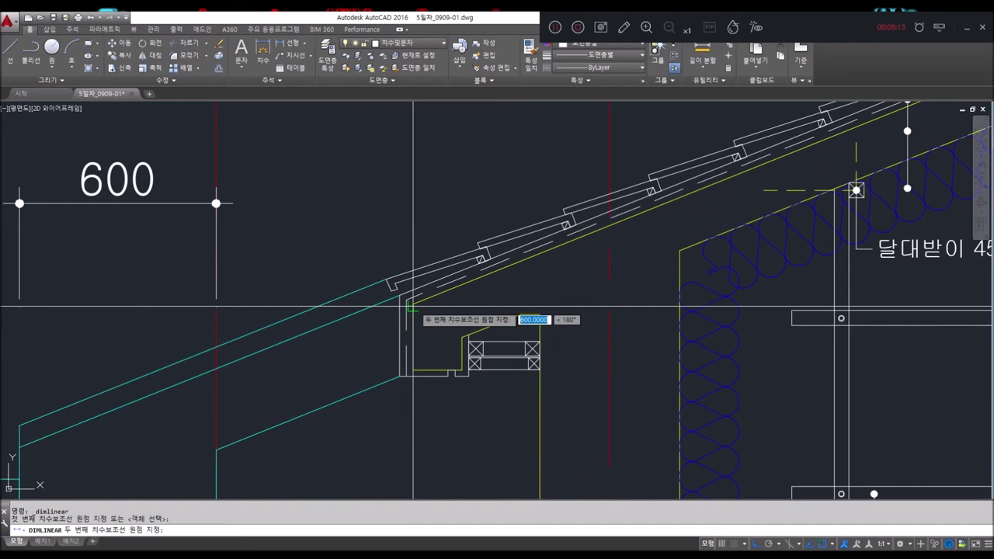
pyautogui.click(407, 304)
pyautogui.moveTo(444, 203); pyautogui.dragTo(426, 288, button='middle')
pyautogui.press('Escape')
pyautogui.press('Escape')
pyautogui.press('Escape')
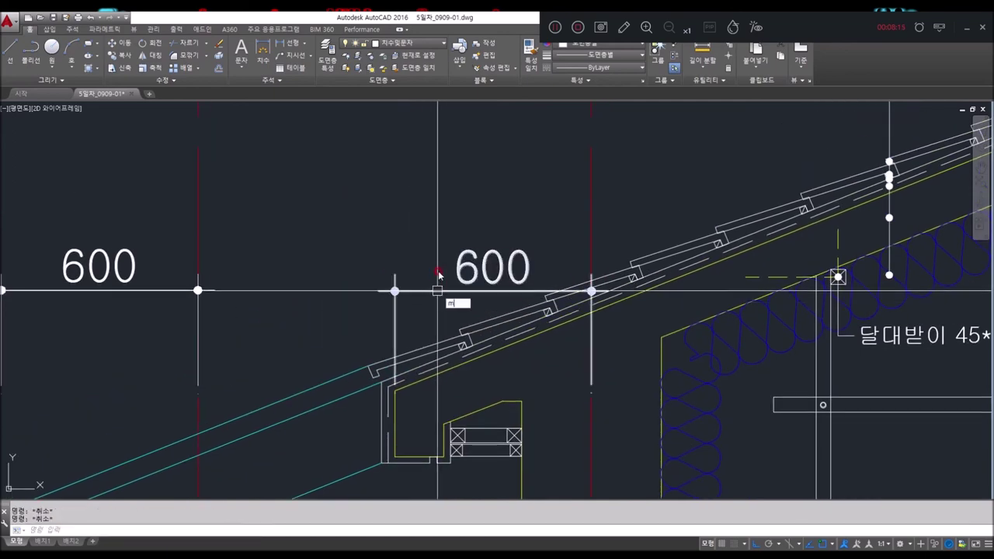
# Lift the second 600 dimension above the roof line, stepped over the first.
pyautogui.press('Return')
pyautogui.click(435, 230)
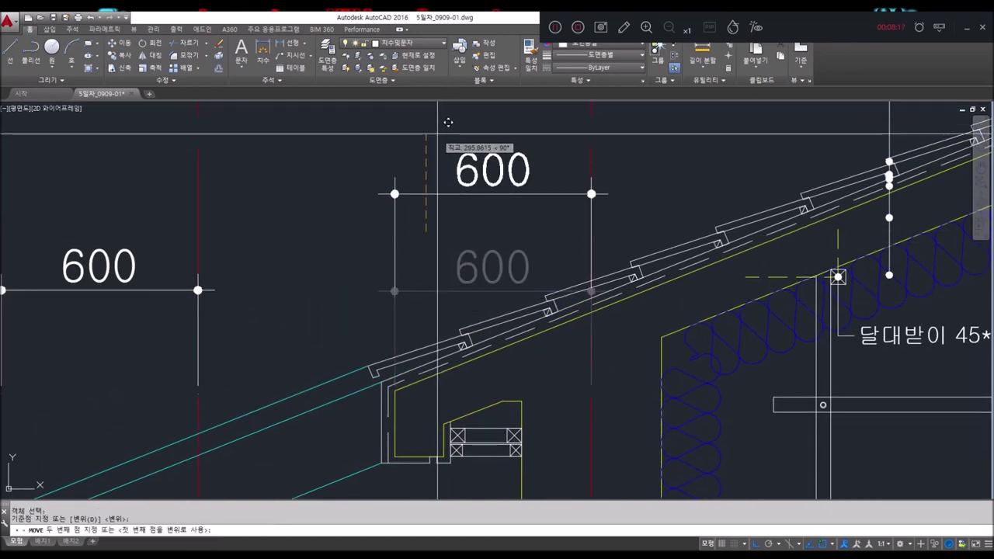
pyautogui.click(454, 137)
pyautogui.scroll(-5, 475, 201)
pyautogui.scroll(-2, 476, 202)
pyautogui.scroll(-2, 466, 319)
pyautogui.scroll(4, 455, 310)
pyautogui.scroll(-4, 382, 316)
pyautogui.scroll(-2, 235, 375)
pyautogui.scroll(2, 455, 351)
pyautogui.scroll(5, 316, 255)
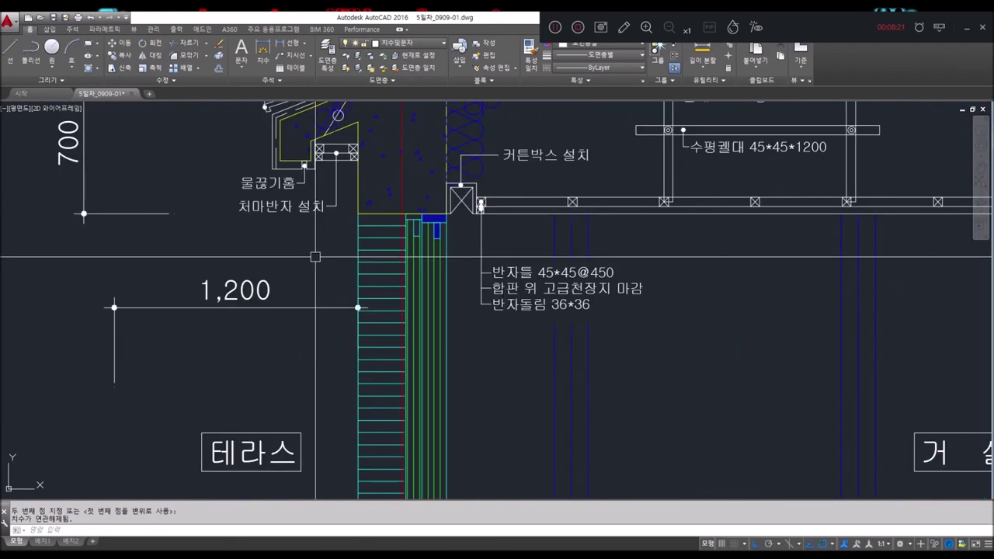
# Start COPY and select the 물끊기홈 and 처마반자 설치 leader labels.
pyautogui.moveTo(315, 255); pyautogui.dragTo(357, 267, button='middle')
pyautogui.write('o')
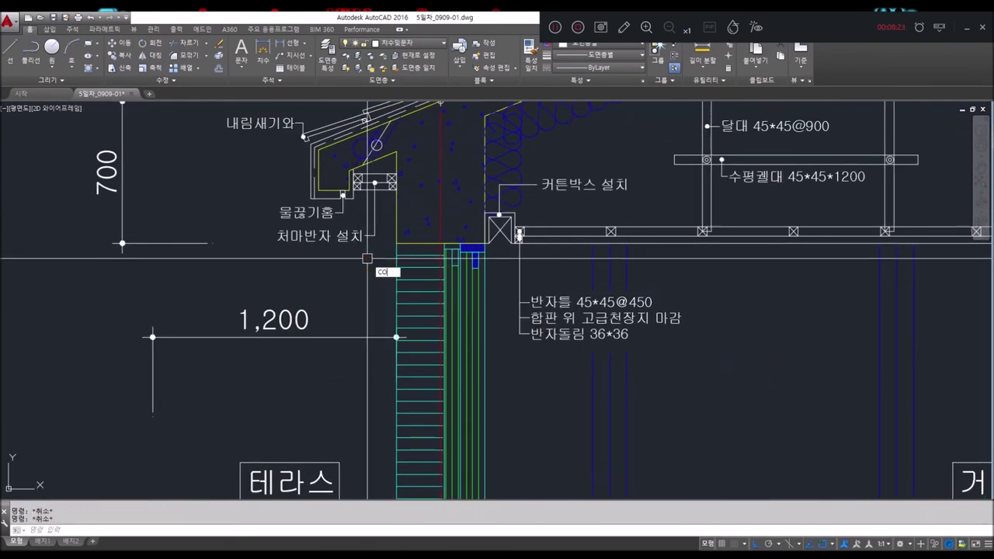
pyautogui.click(373, 248)
pyautogui.click(346, 233)
pyautogui.scroll(2, 344, 203)
pyautogui.scroll(2, 345, 202)
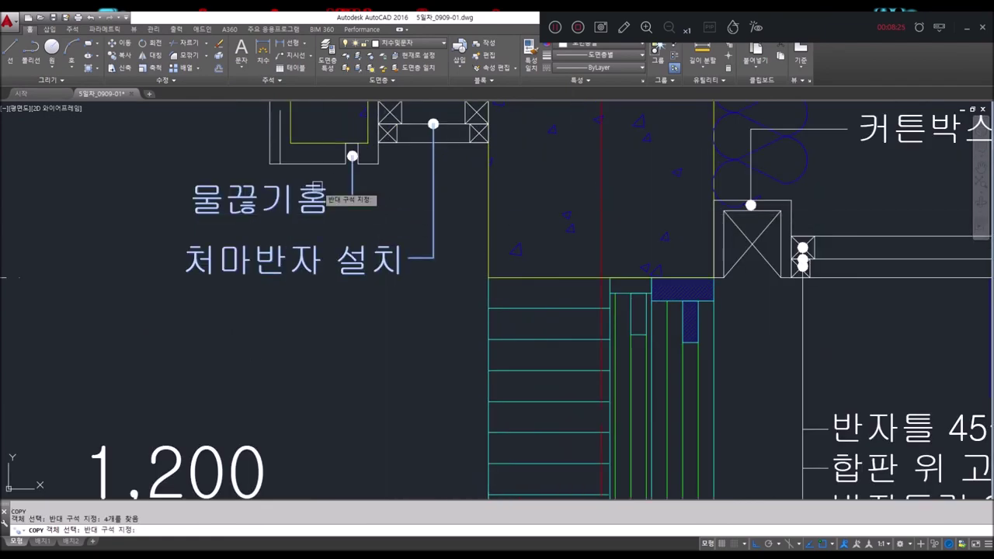
pyautogui.scroll(3, 350, 178)
pyautogui.click(355, 136)
pyautogui.scroll(-3, 511, 215)
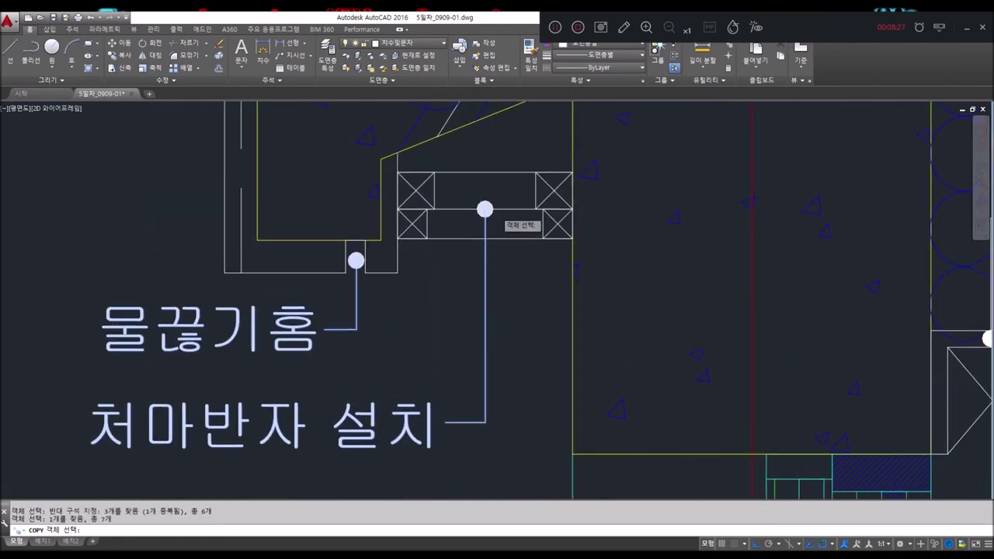
pyautogui.scroll(2, 483, 209)
pyautogui.scroll(-2, 489, 232)
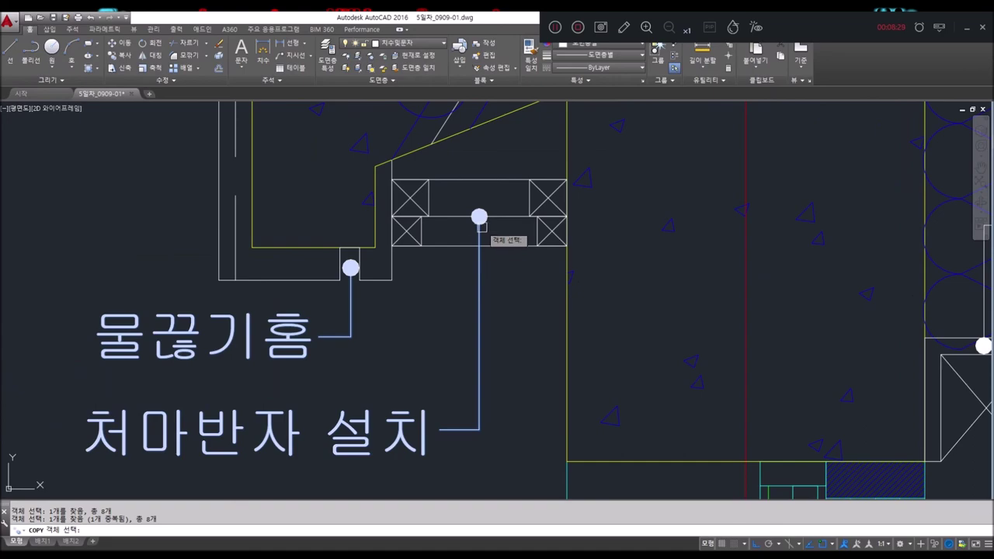
pyautogui.scroll(1, 350, 267)
# Use the drip groove as base point and place the label copies at the new eave.
pyautogui.click(355, 270)
pyautogui.scroll(-3, 559, 270)
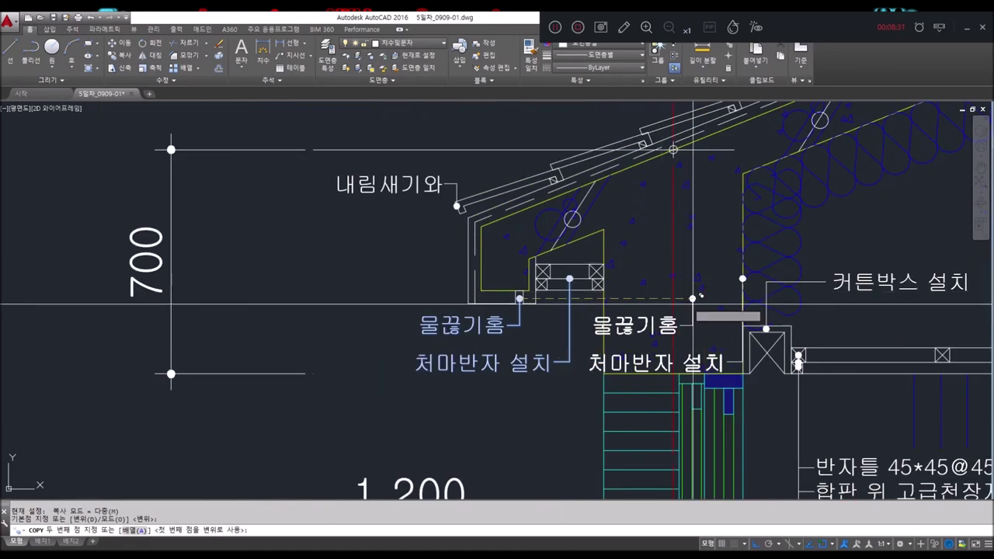
pyautogui.scroll(-2, 660, 314)
pyautogui.scroll(-2, 406, 326)
pyautogui.scroll(-3, 453, 337)
pyautogui.scroll(4, 452, 337)
pyautogui.scroll(2, 440, 351)
pyautogui.scroll(4, 441, 353)
pyautogui.scroll(4, 412, 395)
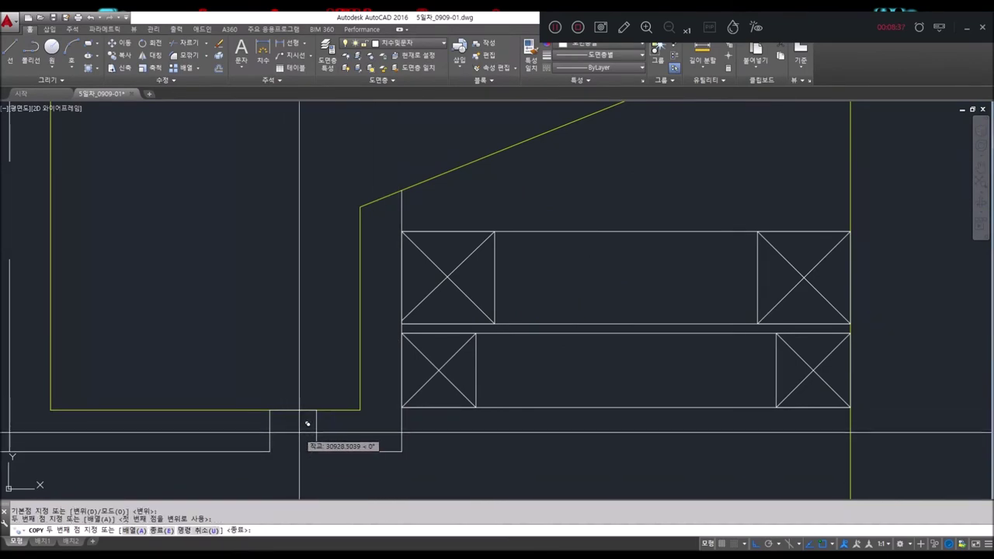
# Undo the misplaced label copy and end the copy command.
pyautogui.write('u')
pyautogui.press('Return')
pyautogui.scroll(-3, 326, 419)
pyautogui.scroll(-2, 344, 389)
pyautogui.scroll(2, 355, 334)
pyautogui.scroll(-1, 360, 376)
pyautogui.scroll(-2, 403, 372)
pyautogui.scroll(1, 544, 342)
pyautogui.scroll(-3, 506, 333)
pyautogui.scroll(3, 667, 287)
pyautogui.scroll(-2, 667, 287)
pyautogui.scroll(3, 659, 266)
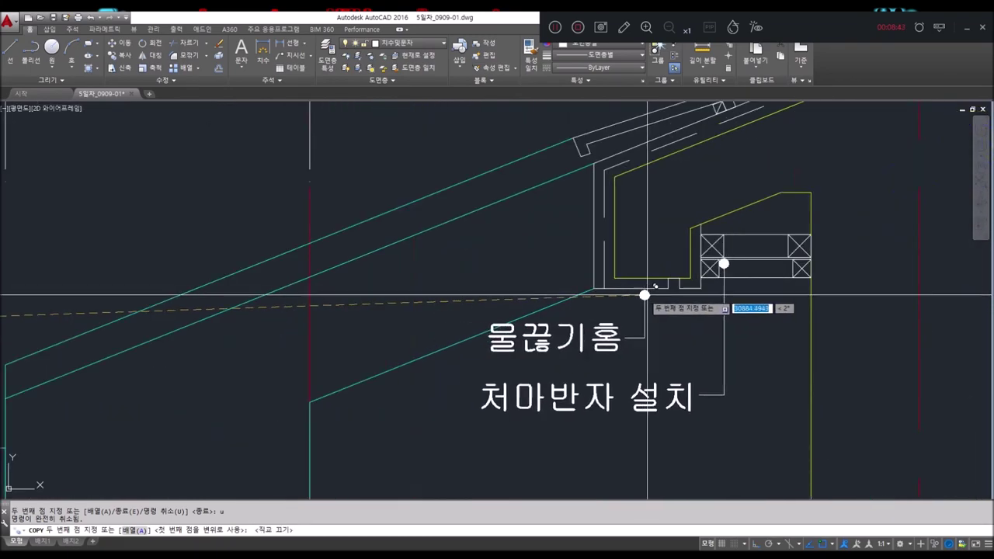
pyautogui.scroll(2, 695, 273)
pyautogui.press('Escape')
pyautogui.scroll(-3, 684, 284)
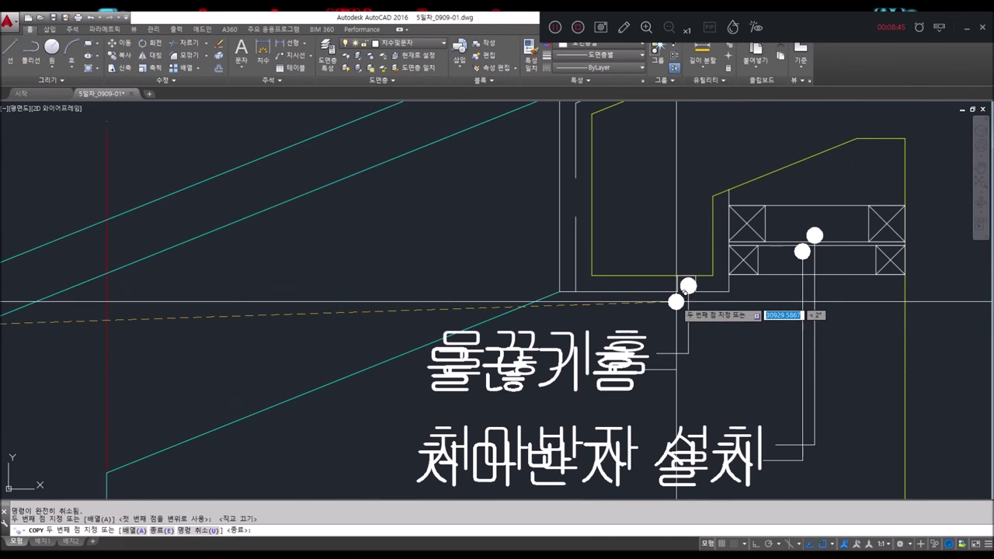
pyautogui.scroll(-3, 614, 351)
pyautogui.scroll(-1, 614, 310)
pyautogui.scroll(-1, 559, 297)
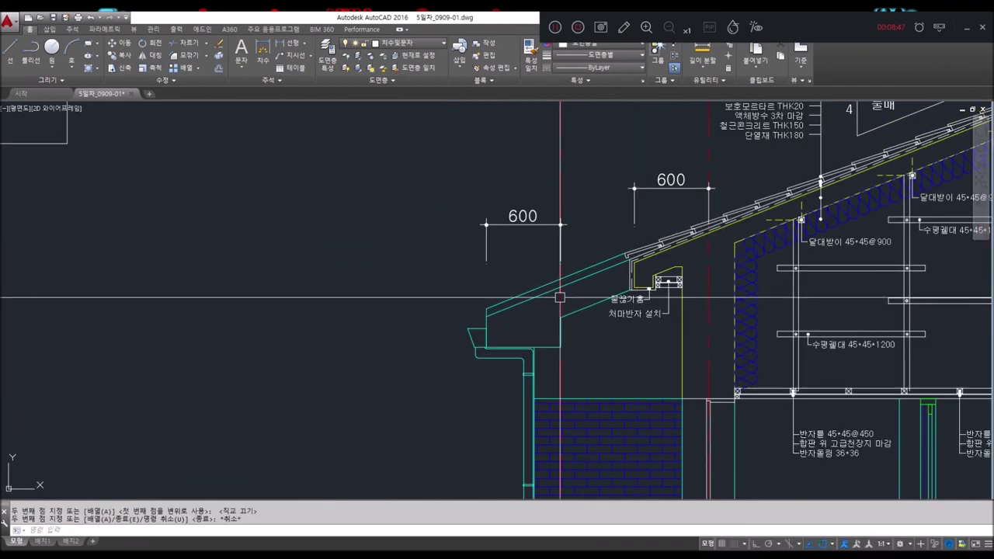
pyautogui.scroll(-5, 423, 298)
pyautogui.scroll(-2, 423, 297)
pyautogui.scroll(-1, 423, 297)
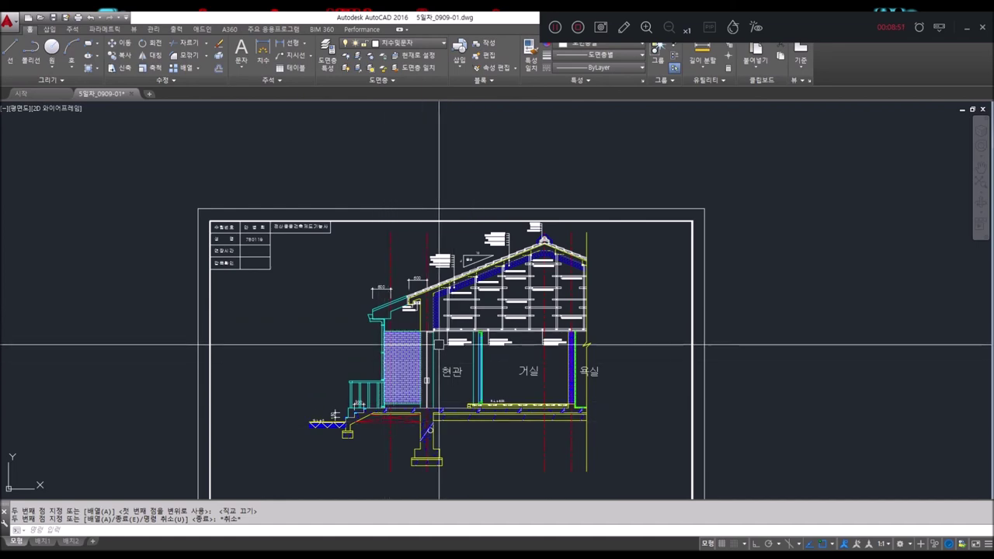
# Zoom out, then back in on the floor plan around section line A.
pyautogui.scroll(-2, 432, 341)
pyautogui.scroll(-3, 497, 264)
pyautogui.scroll(4, 453, 294)
pyautogui.scroll(5, 453, 294)
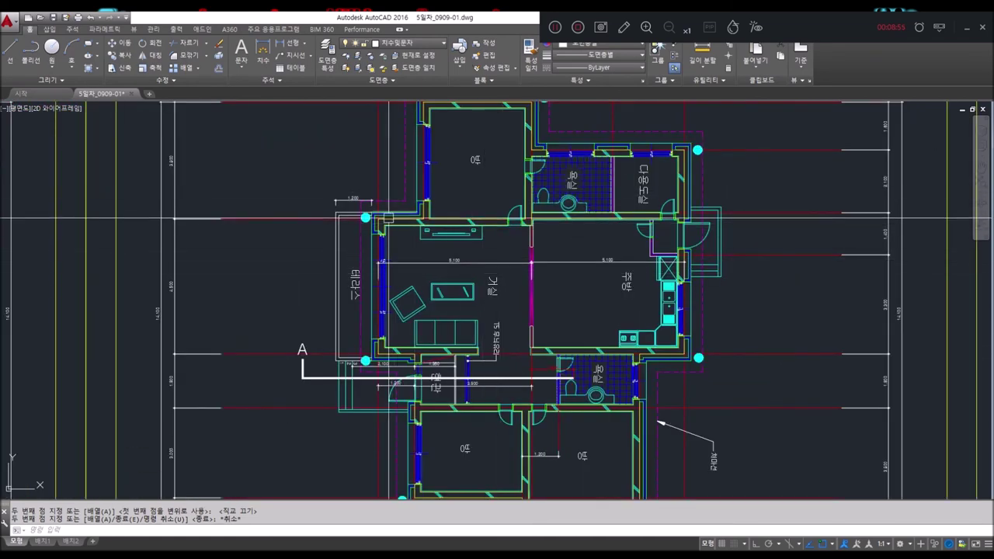